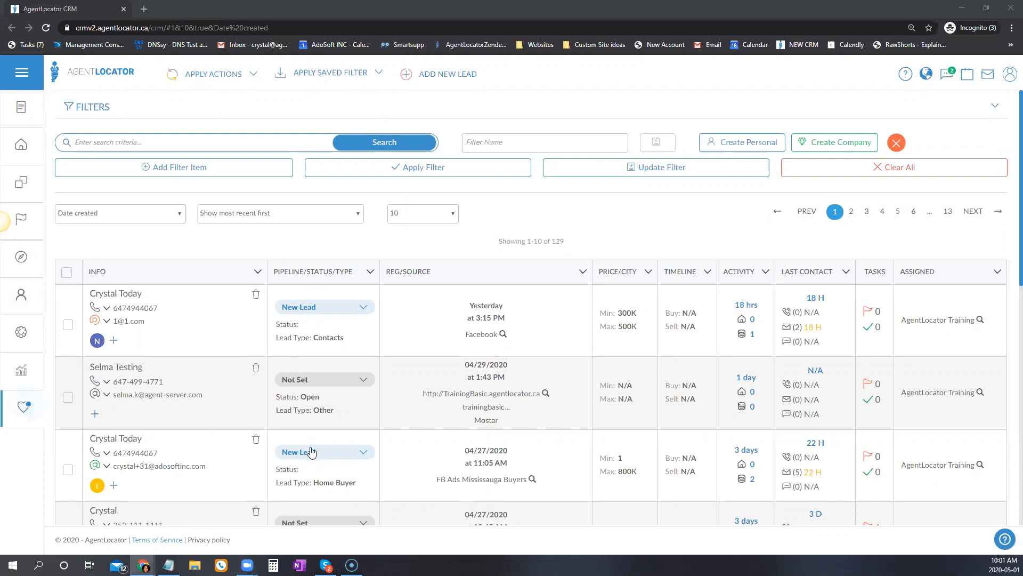
# Open a lead's record from the 129-lead list.
pyautogui.scroll(-3, 275, 385)
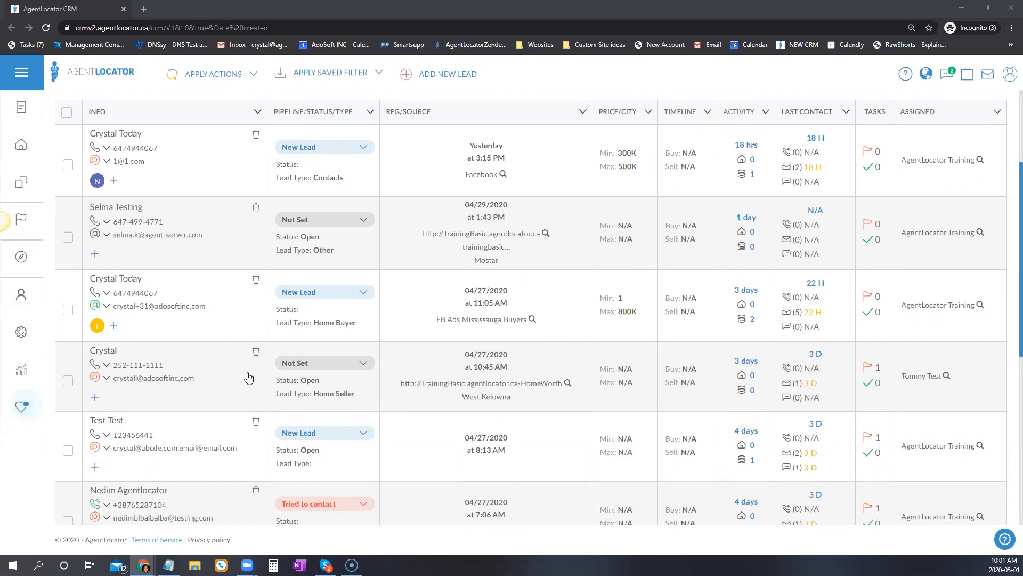
pyautogui.scroll(1, 261, 390)
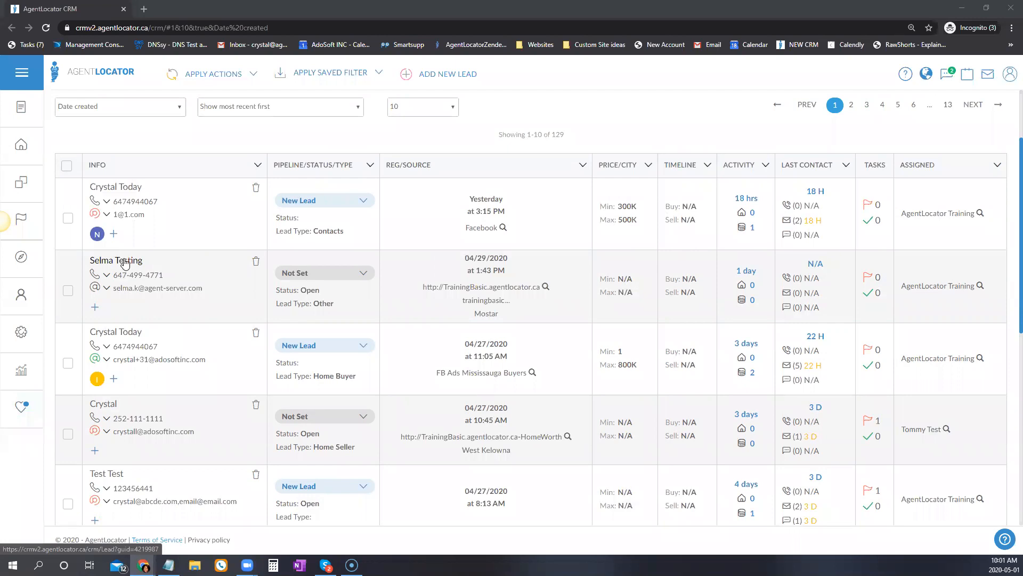
pyautogui.click(118, 338)
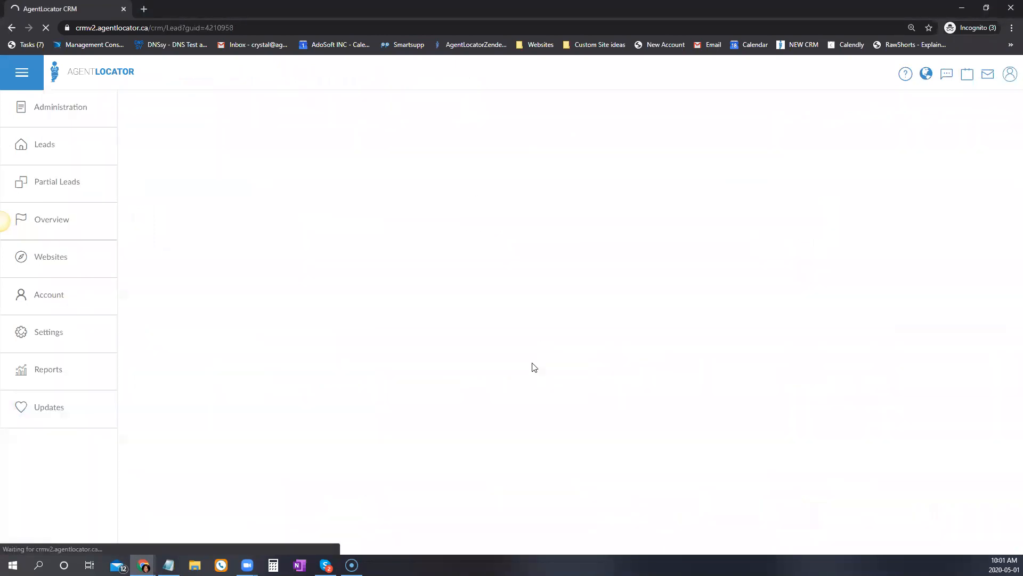
# Review the Status options in the lead's Lead Data, leaving Status as Open.
pyautogui.scroll(-10, 407, 319)
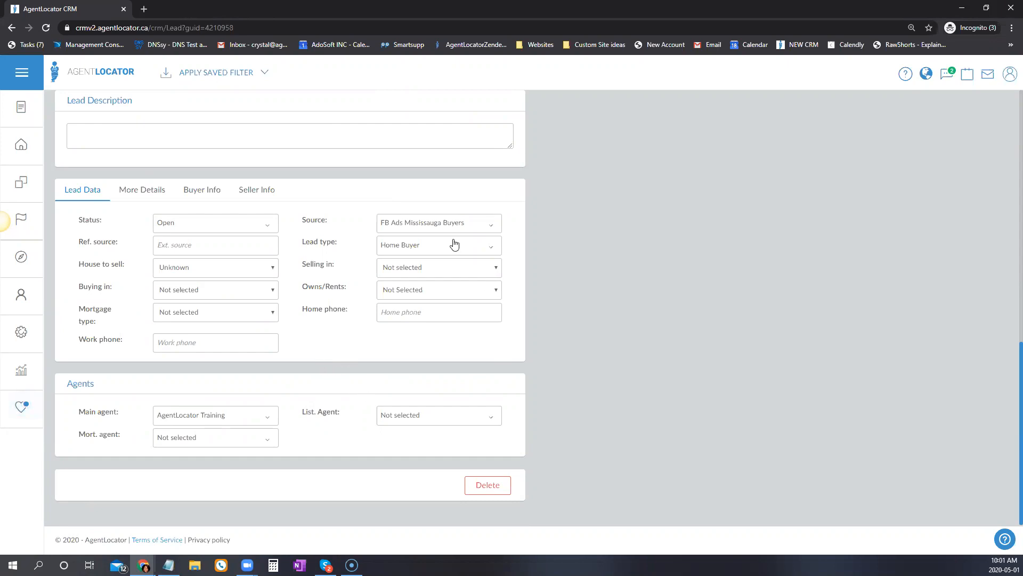
pyautogui.click(207, 232)
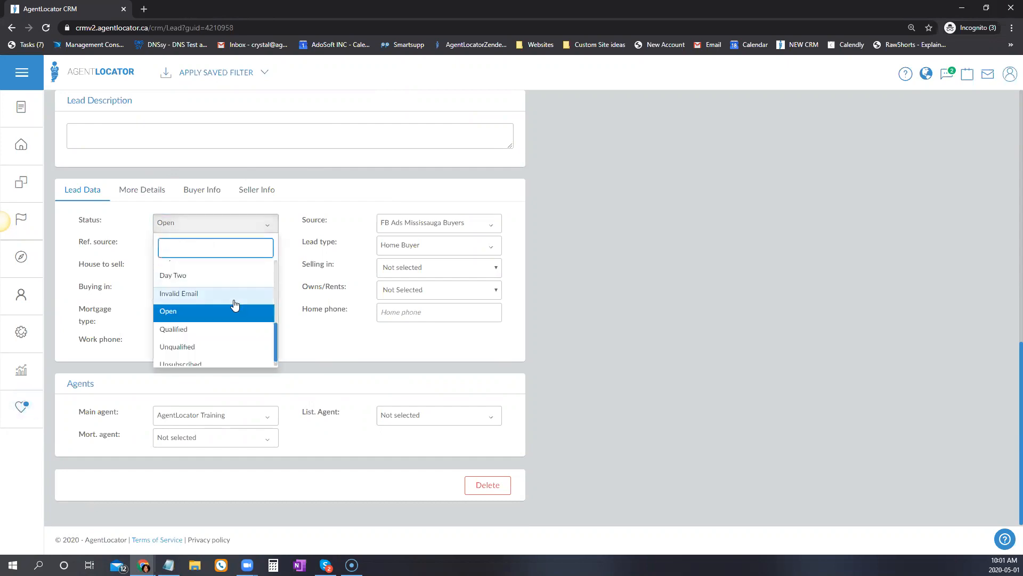
pyautogui.scroll(3, 216, 325)
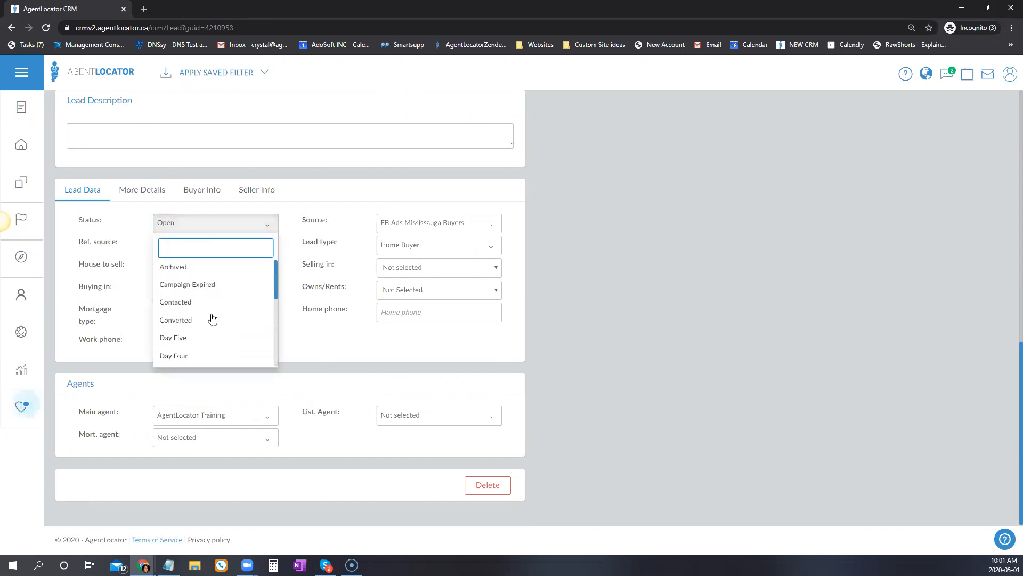
pyautogui.scroll(-3, 209, 314)
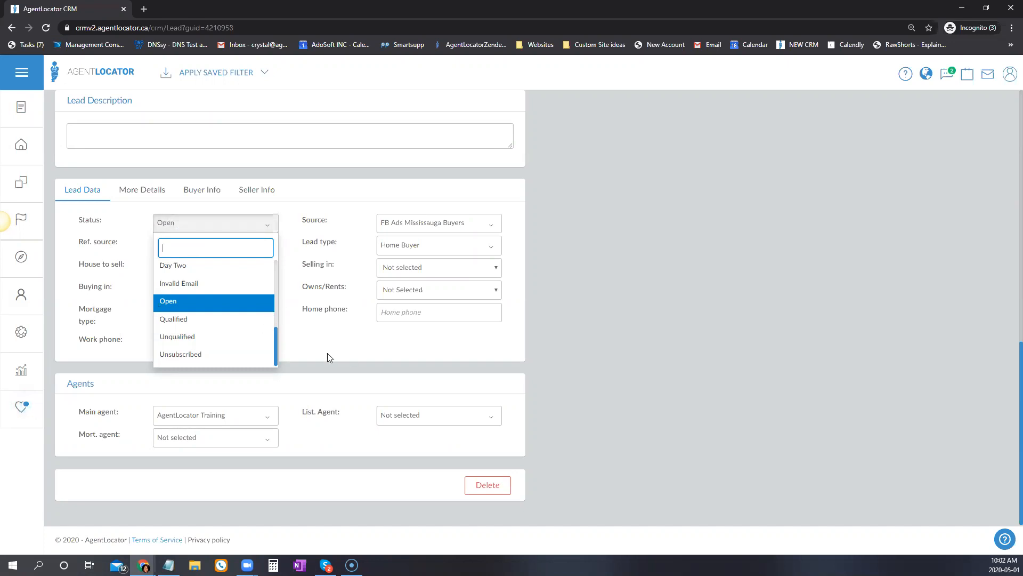
pyautogui.click(208, 222)
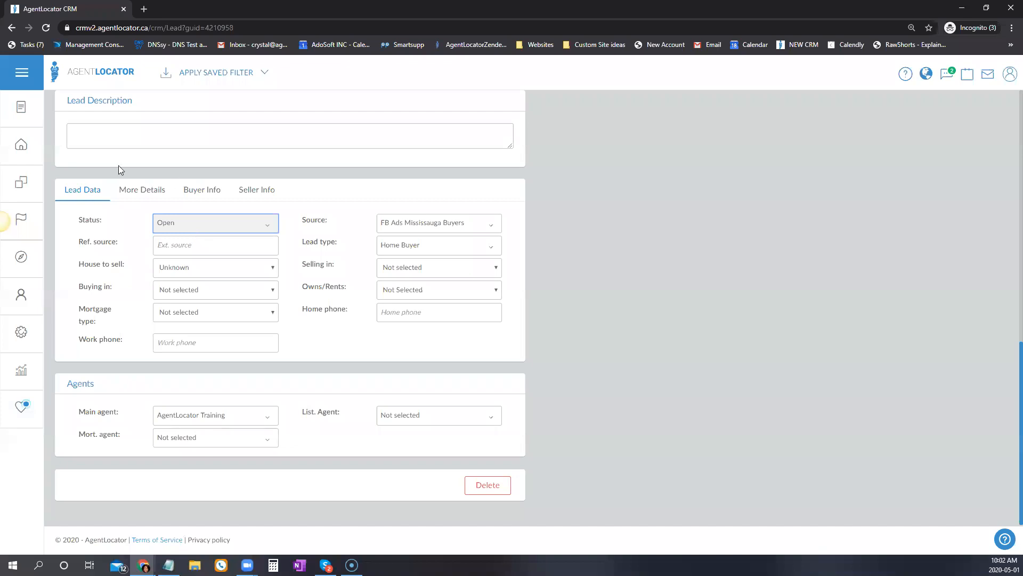
# Open the AgentLocator login page in a new browser tab.
pyautogui.click(22, 257)
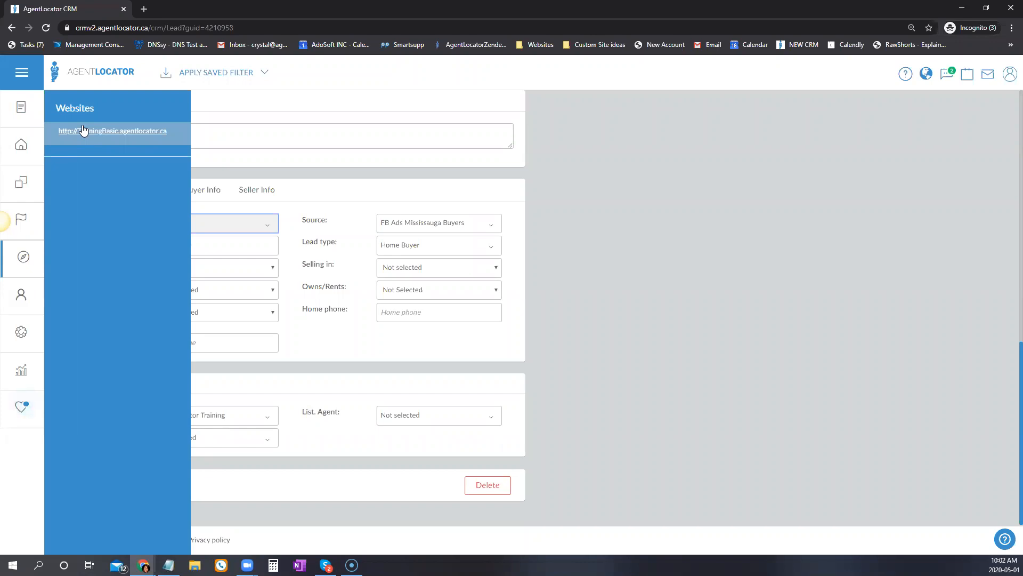
pyautogui.click(142, 8)
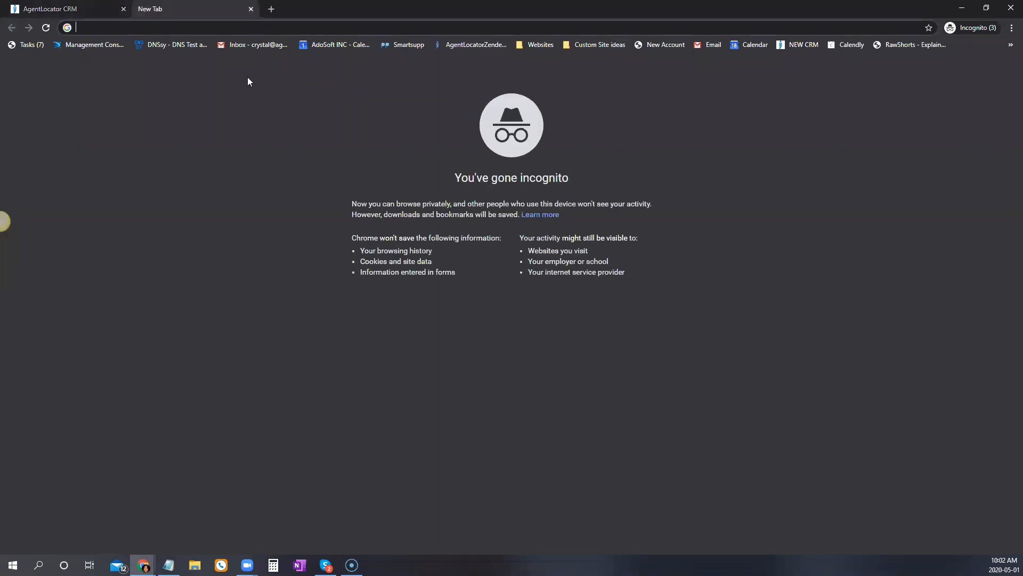
pyautogui.write('crm.')
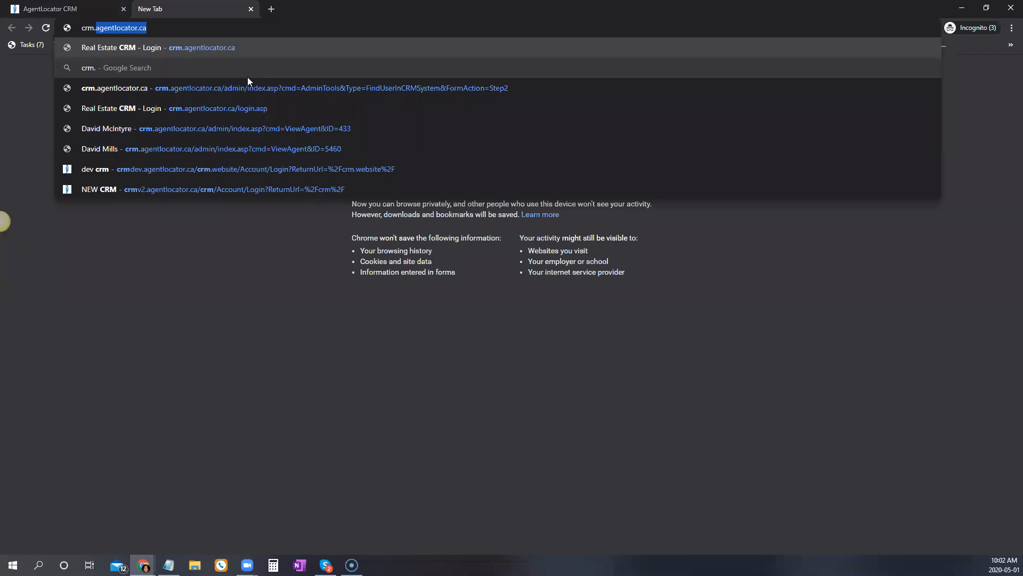
pyautogui.press('Return')
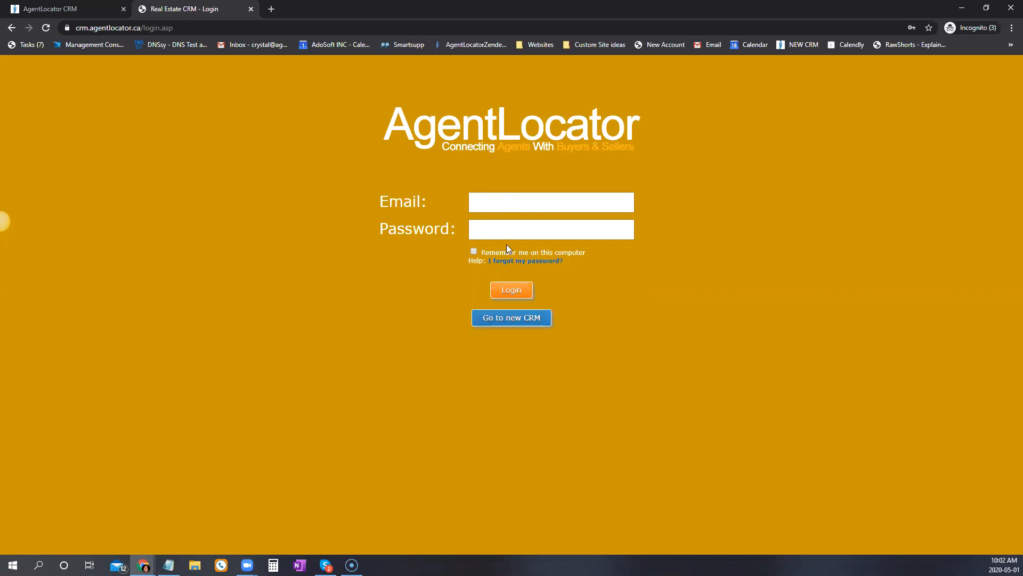
# From the CRM's Websites panel, open TrainingBasic.agentlocator.ca in the admin editor.
pyautogui.click(54, 9)
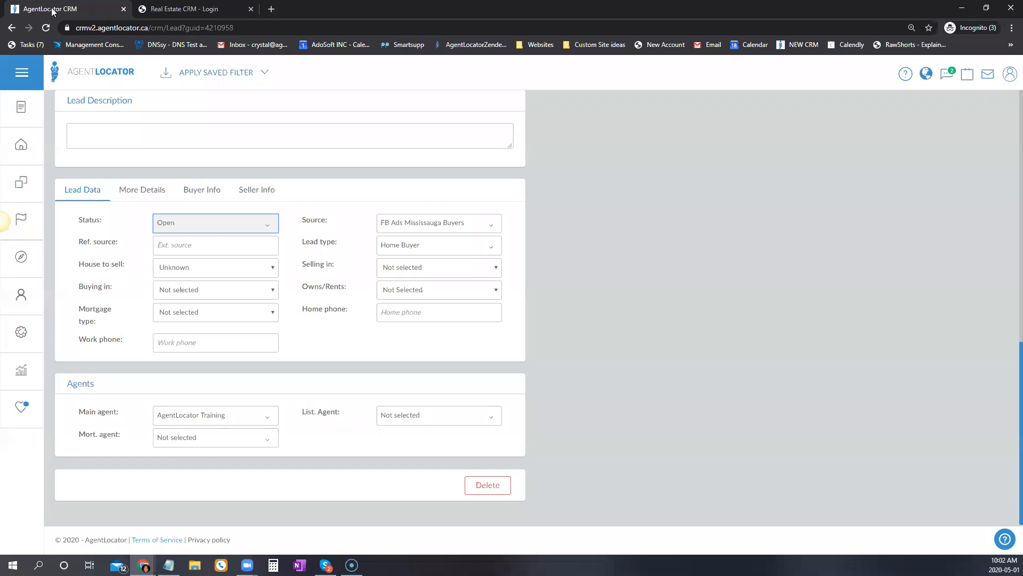
pyautogui.click(24, 259)
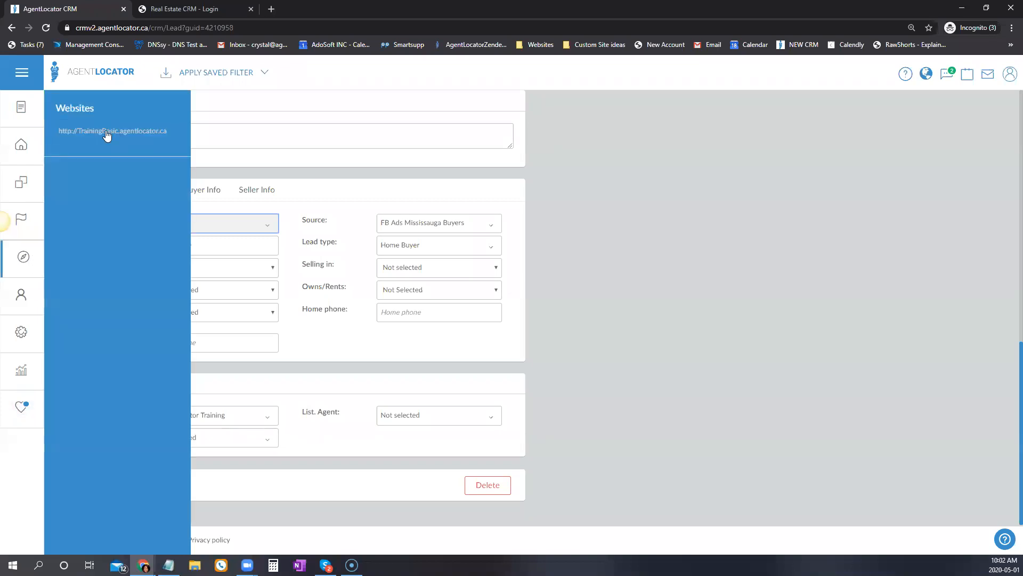
pyautogui.click(106, 132)
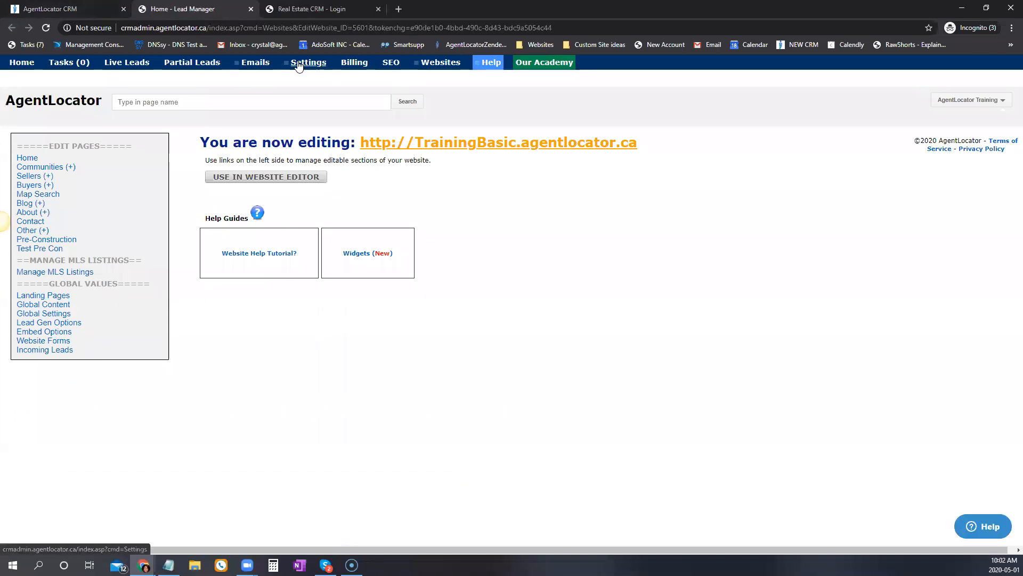
# Add 'Qualifying' as lead status 17 in Settings > Drop Down Menus.
pyautogui.moveTo(305, 65)
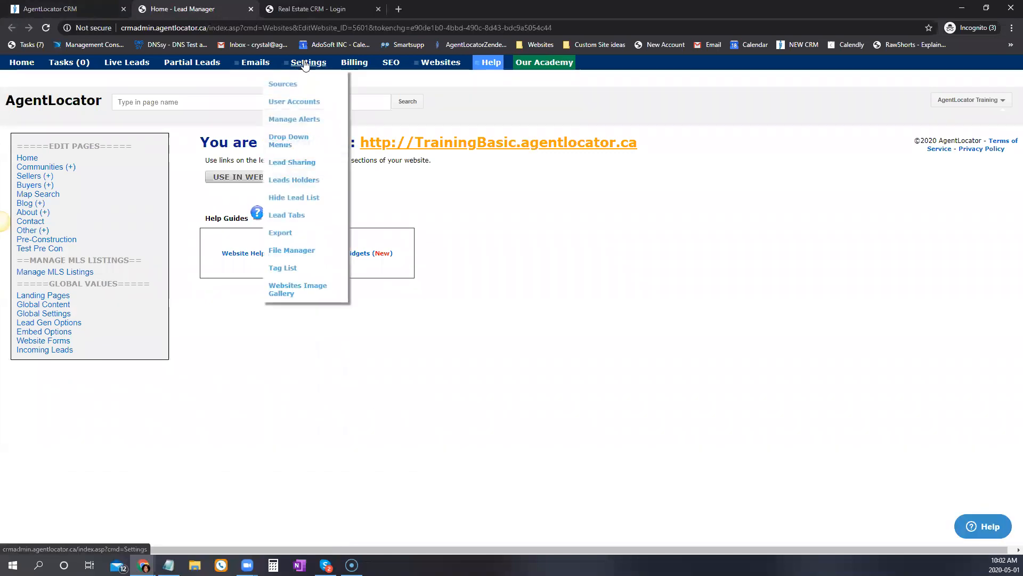
pyautogui.click(288, 140)
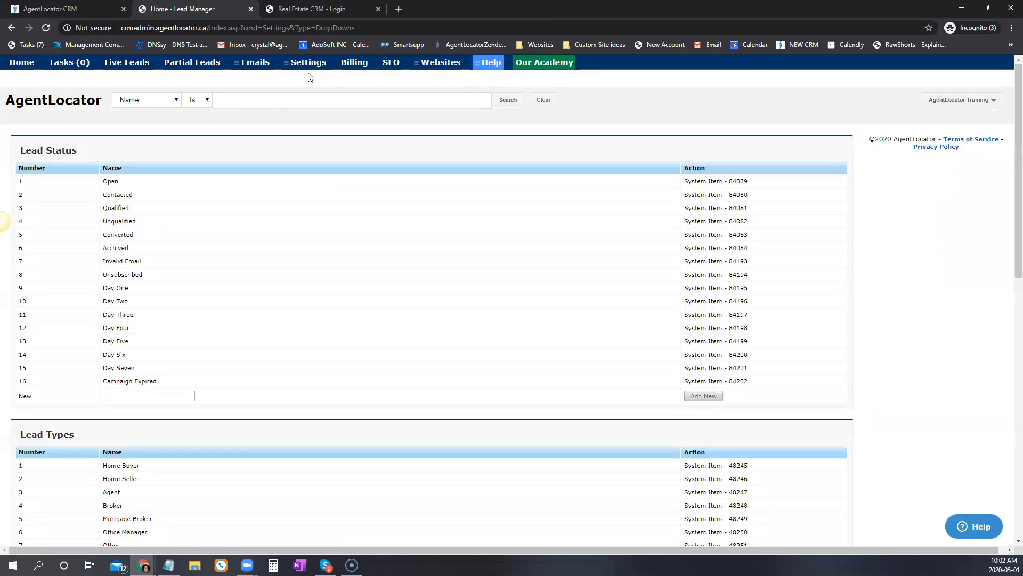
pyautogui.moveTo(307, 69)
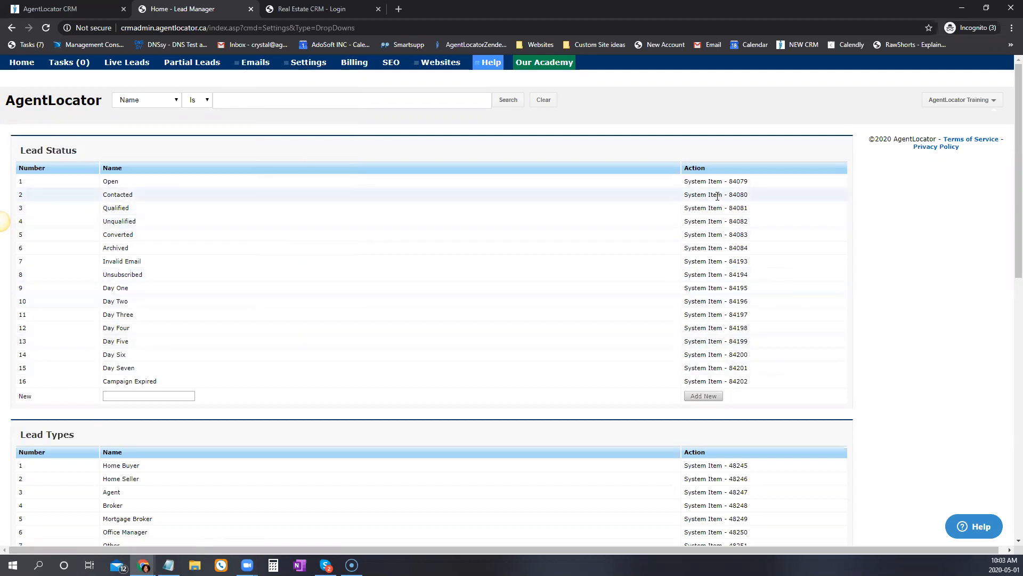
pyautogui.click(135, 395)
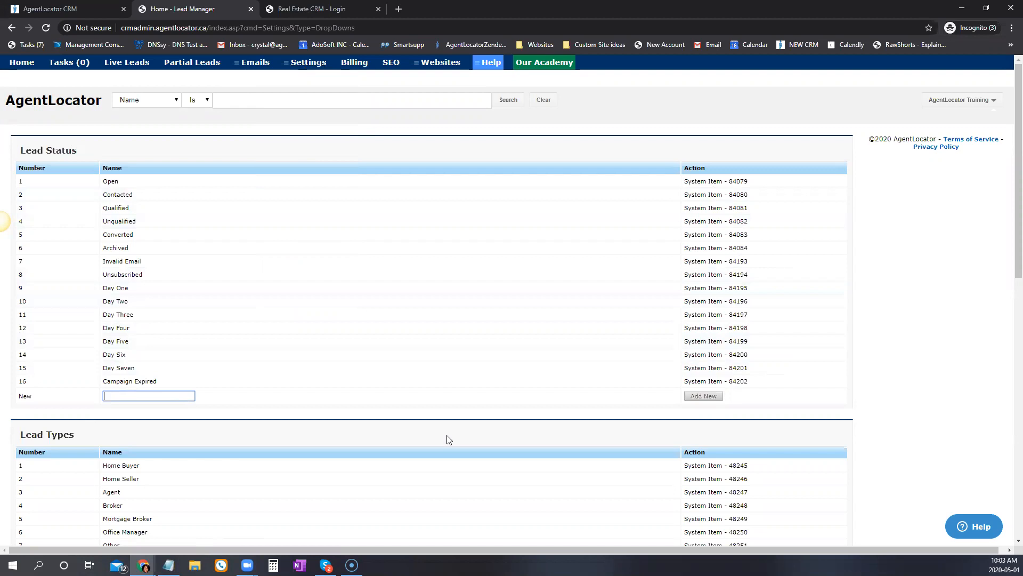
pyautogui.write('Qualifiying')
pyautogui.click(704, 396)
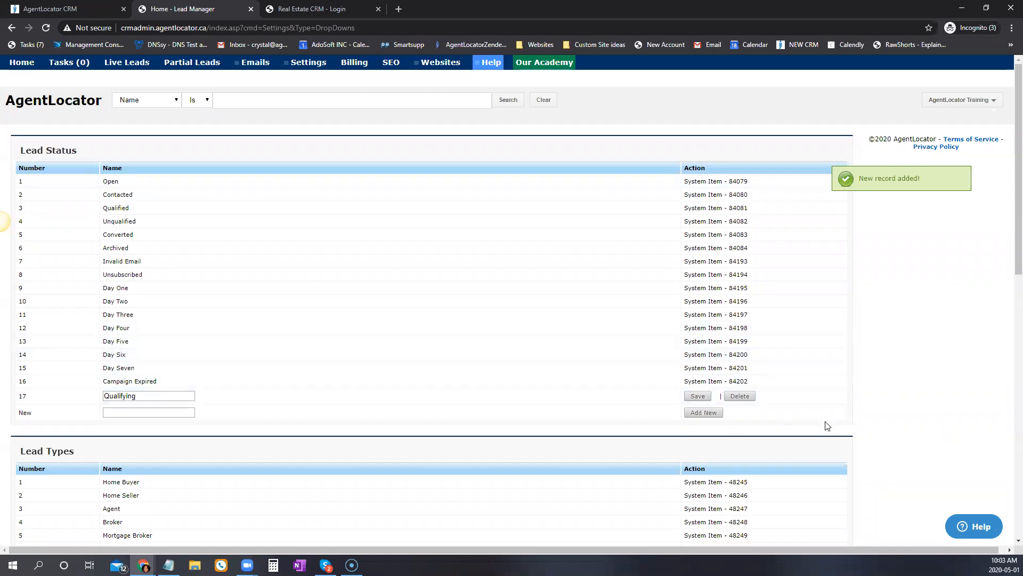
# Add 'testing' as a new task status.
pyautogui.scroll(-5, 322, 304)
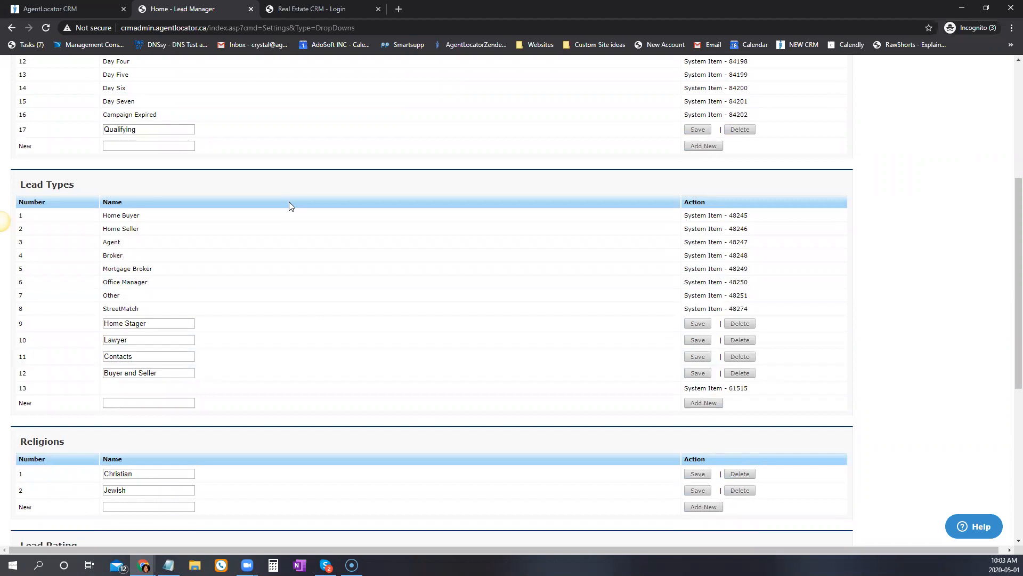
pyautogui.scroll(-2, 309, 512)
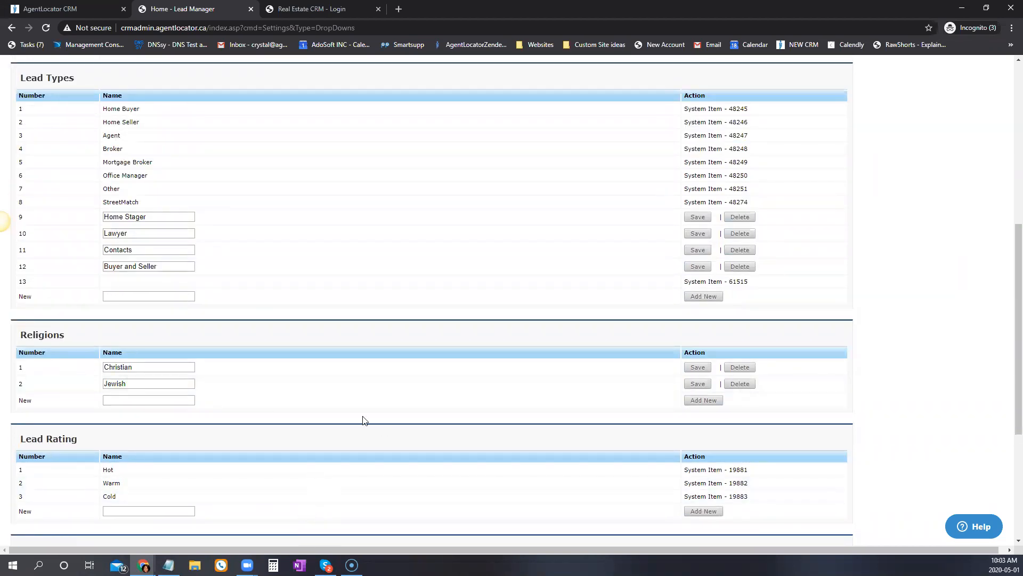
pyautogui.scroll(-1, 365, 414)
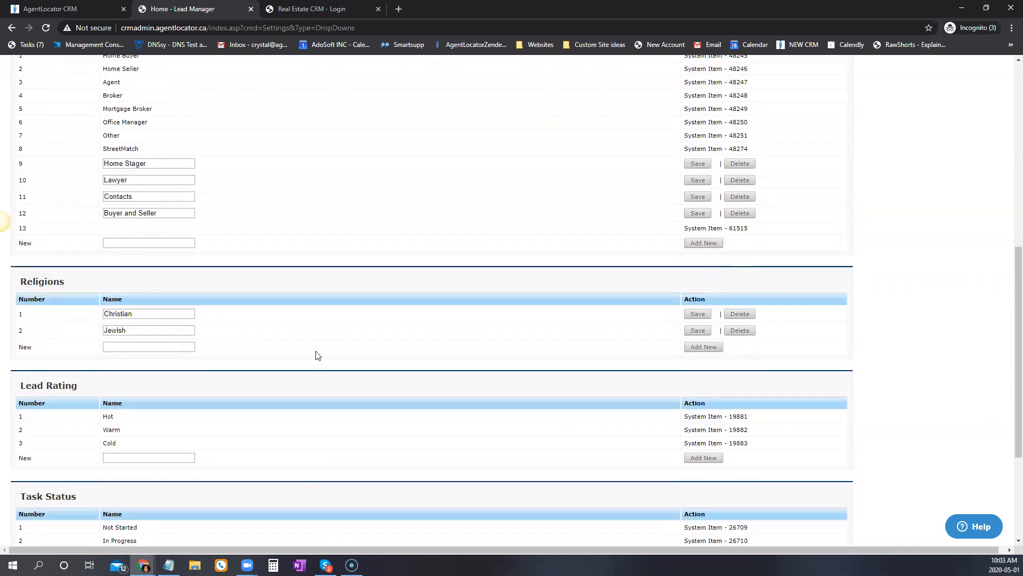
pyautogui.scroll(-3, 317, 354)
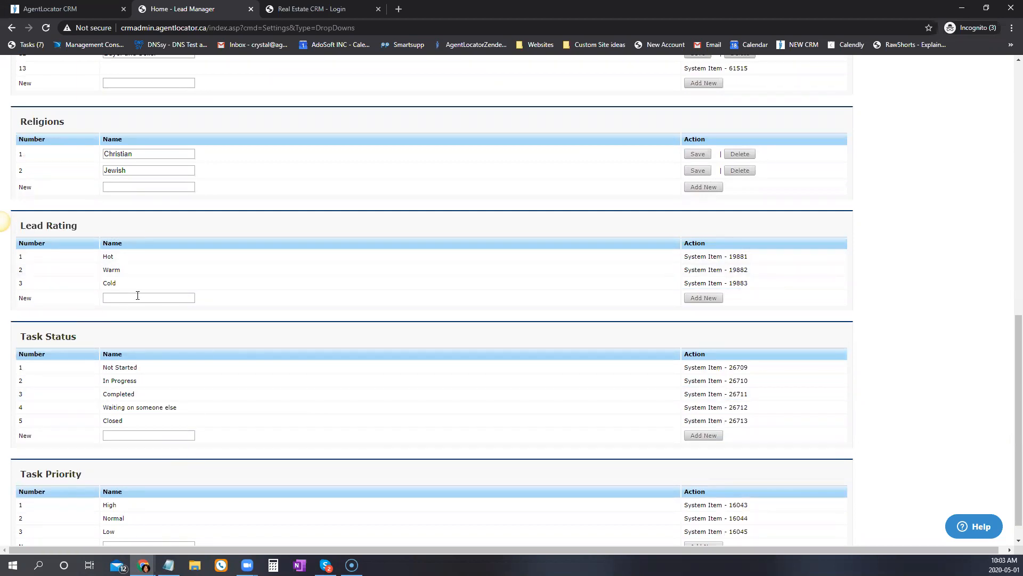
pyautogui.scroll(-1, 272, 345)
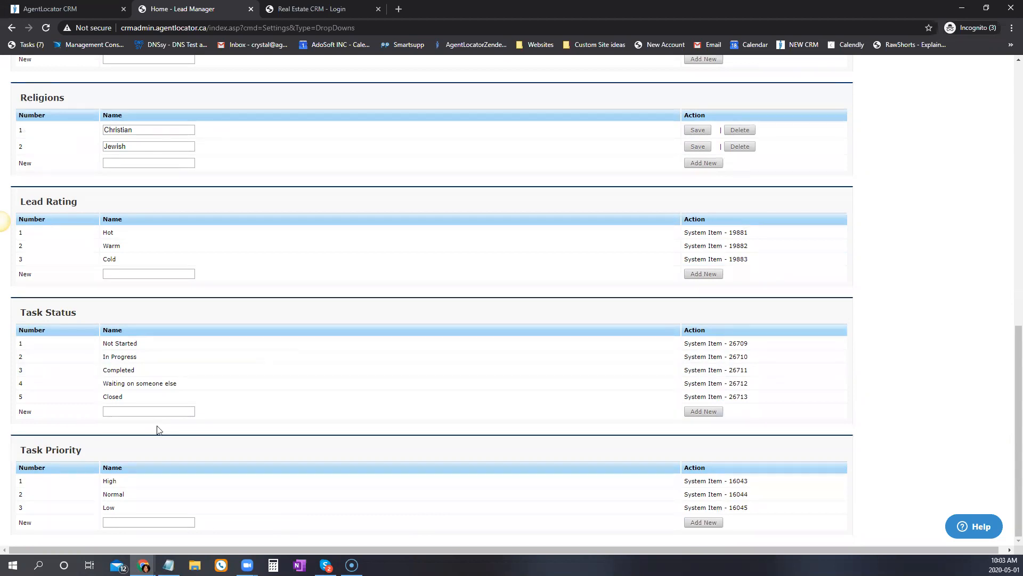
pyautogui.click(131, 410)
pyautogui.click(704, 411)
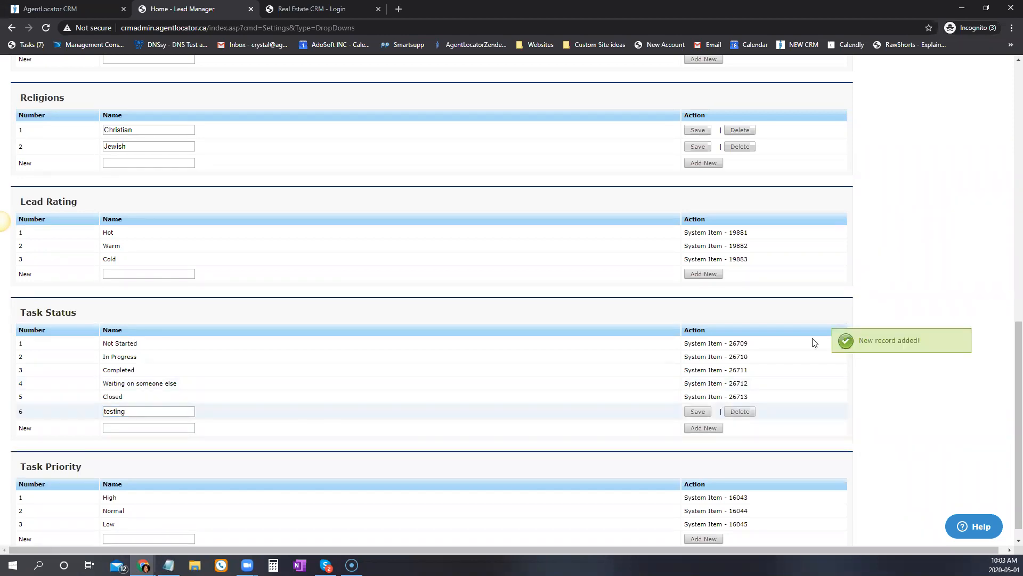
# Add 'Super High' as a new task priority.
pyautogui.scroll(-2, 133, 529)
pyautogui.click(159, 519)
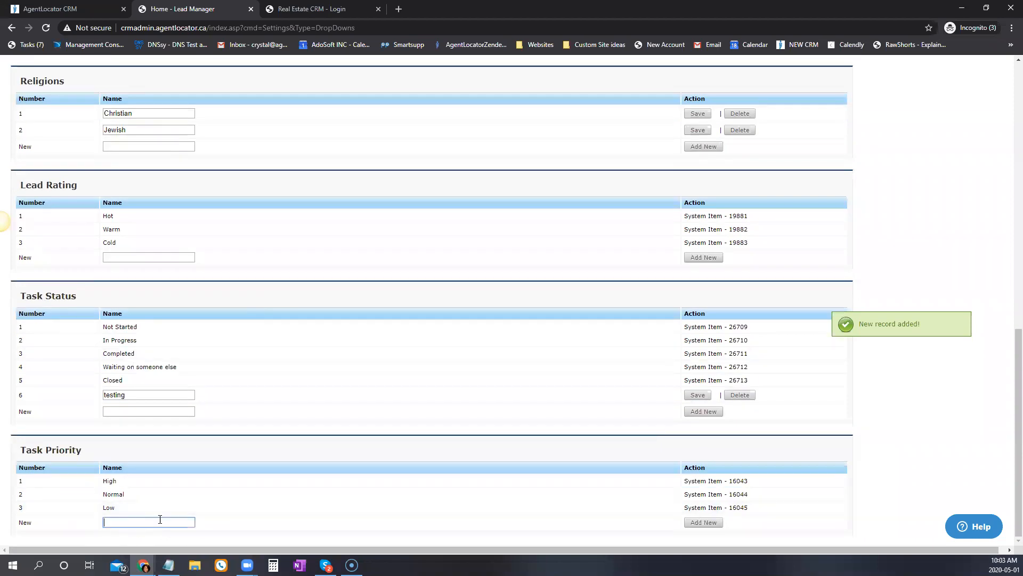
pyautogui.write('Super High')
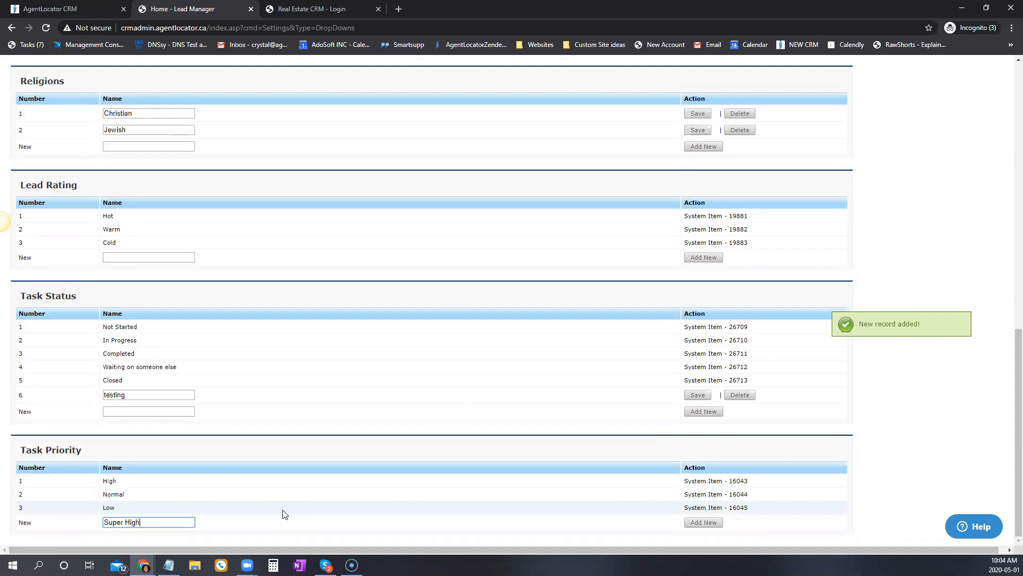
pyautogui.click(706, 523)
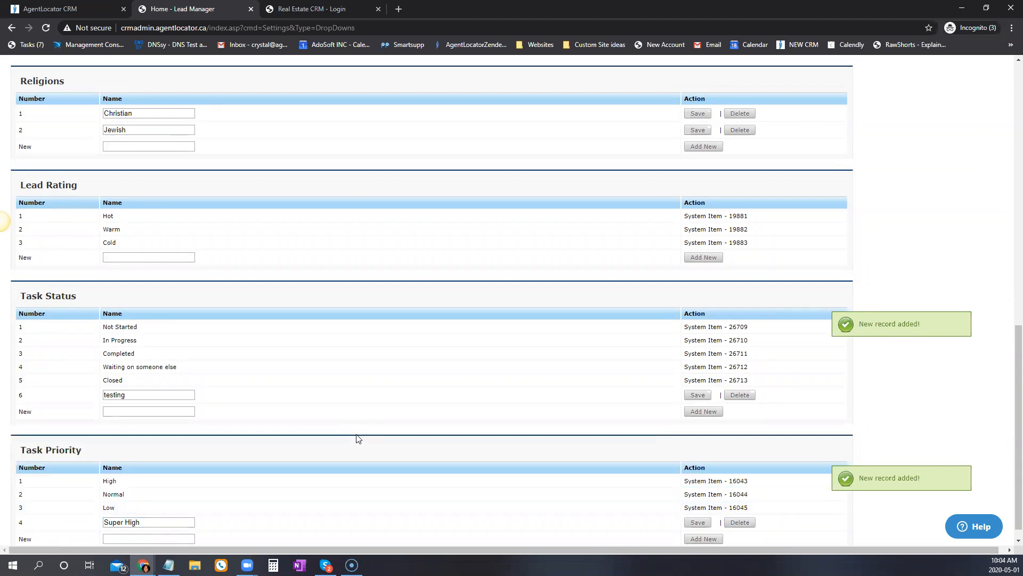
pyautogui.scroll(6, 365, 493)
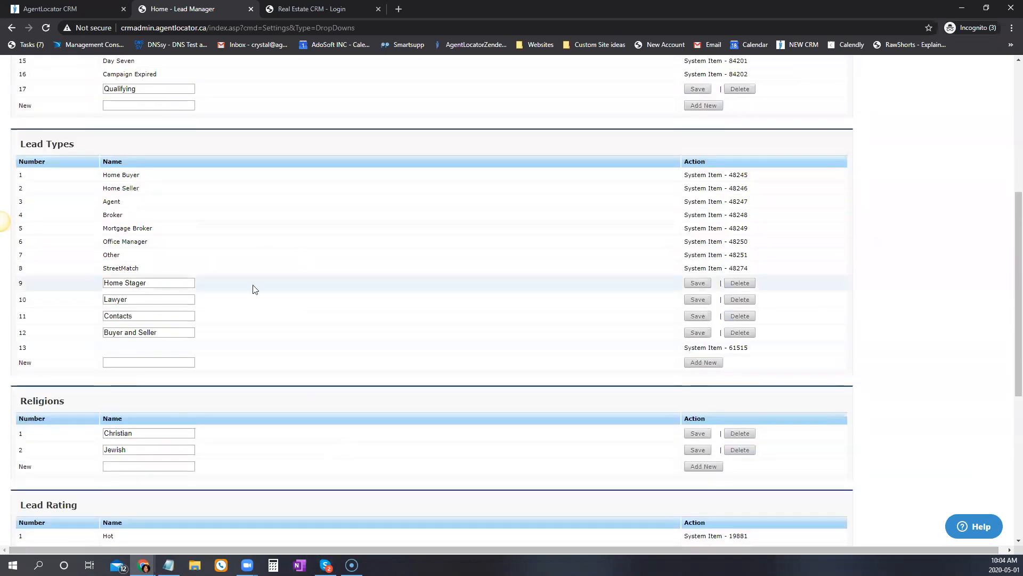
pyautogui.scroll(5, 254, 288)
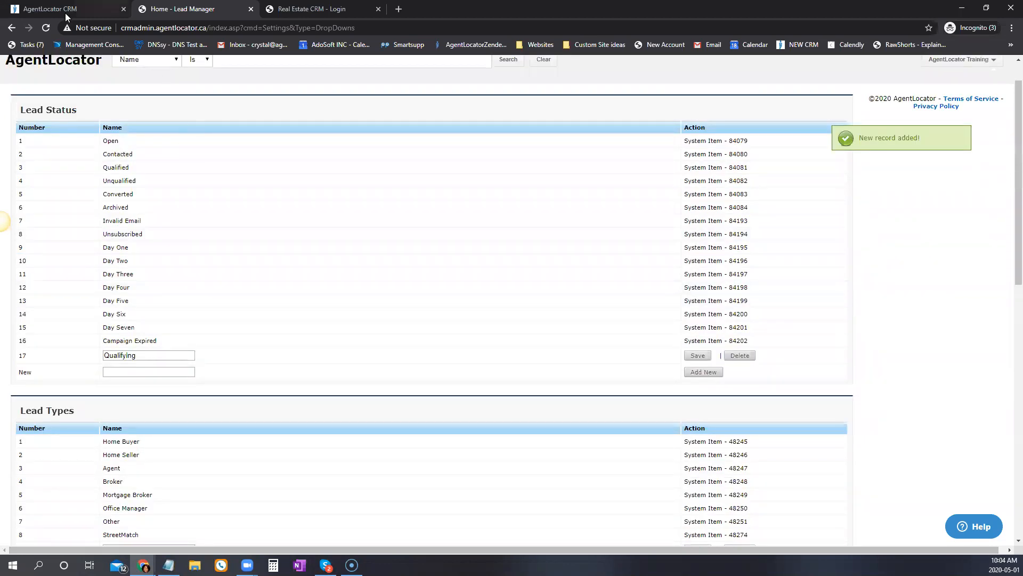
pyautogui.click(65, 11)
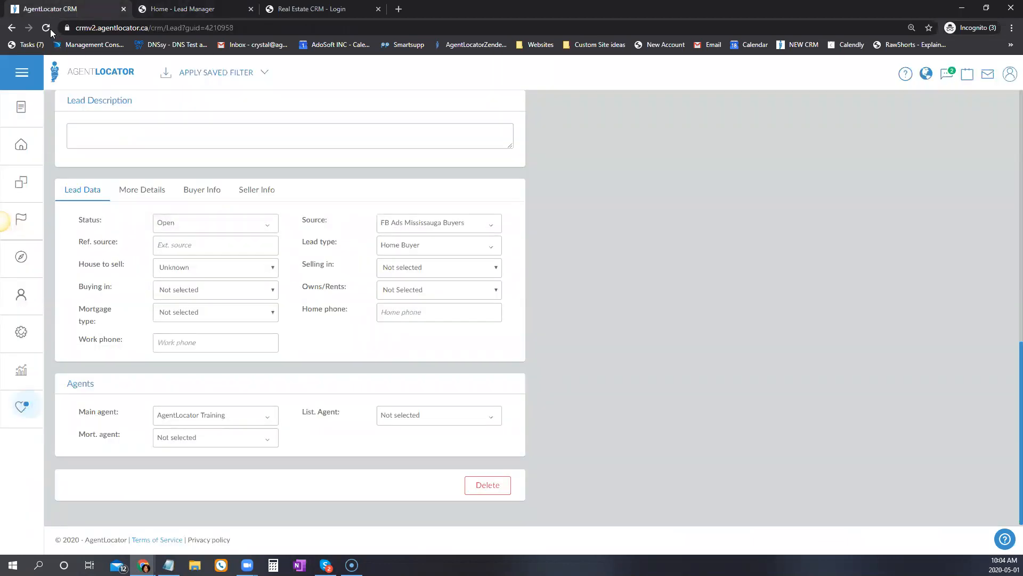
pyautogui.press('F5')
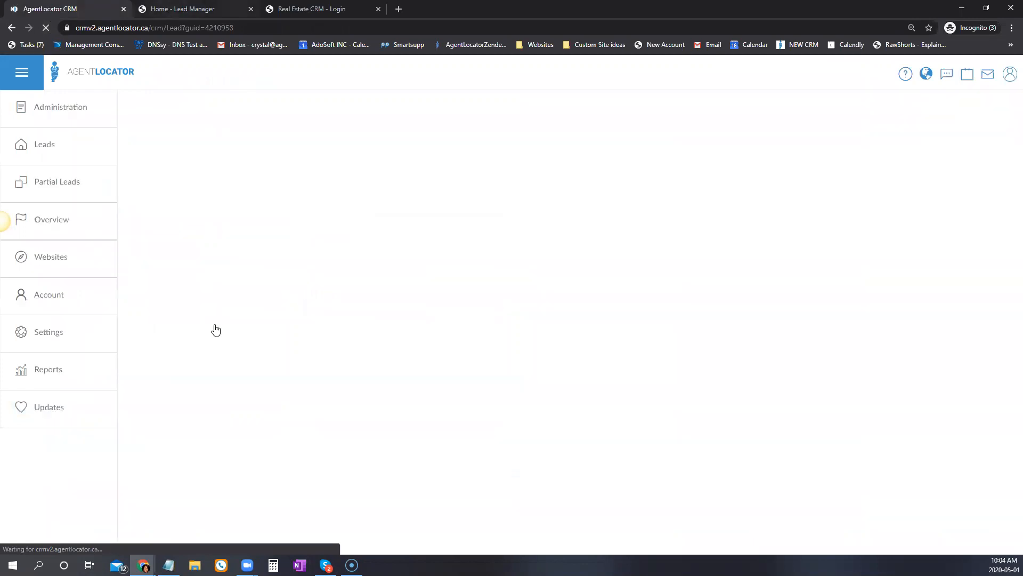
pyautogui.scroll(-9, 266, 424)
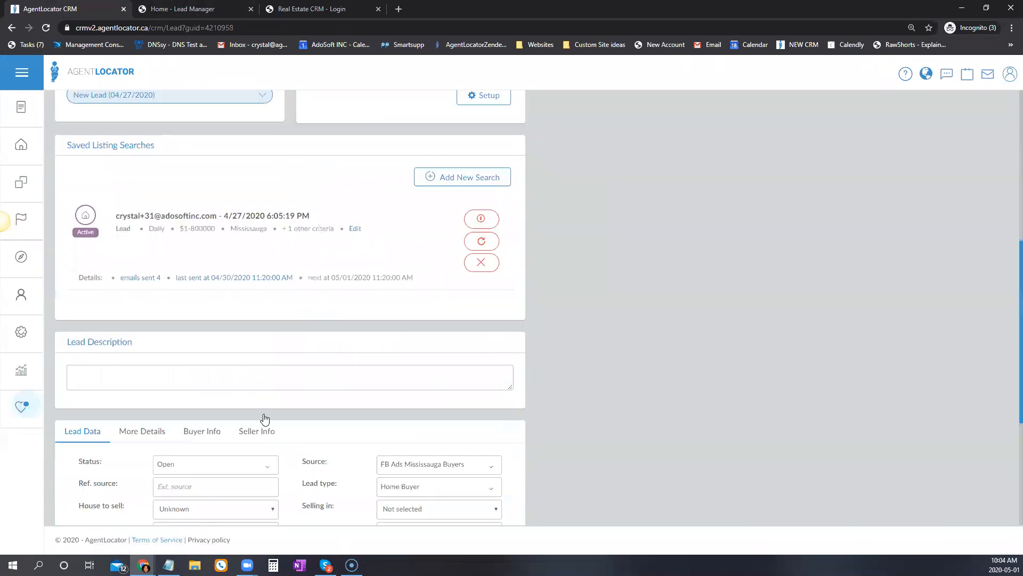
pyautogui.click(202, 341)
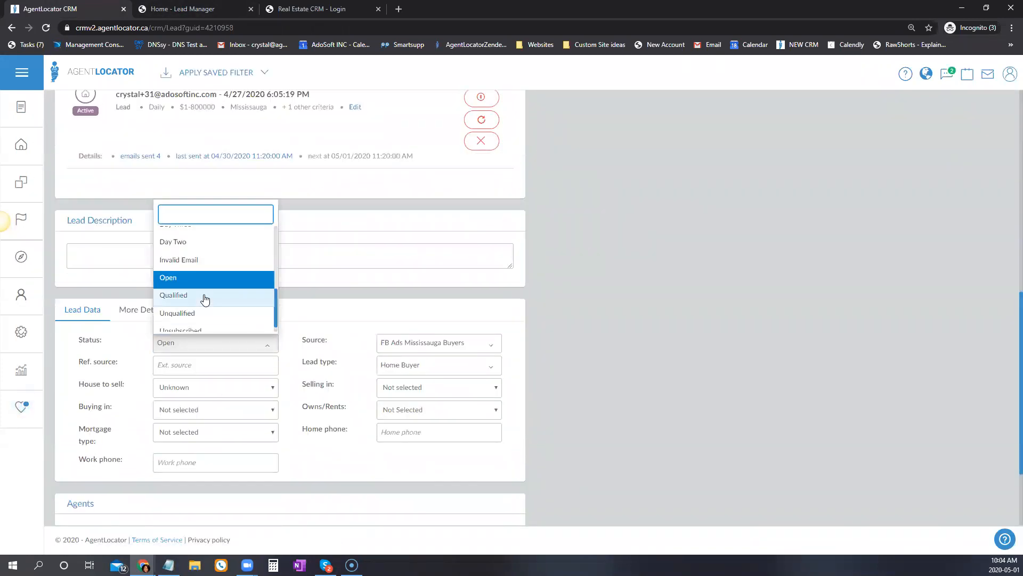
pyautogui.scroll(3, 206, 302)
pyautogui.scroll(3, 205, 301)
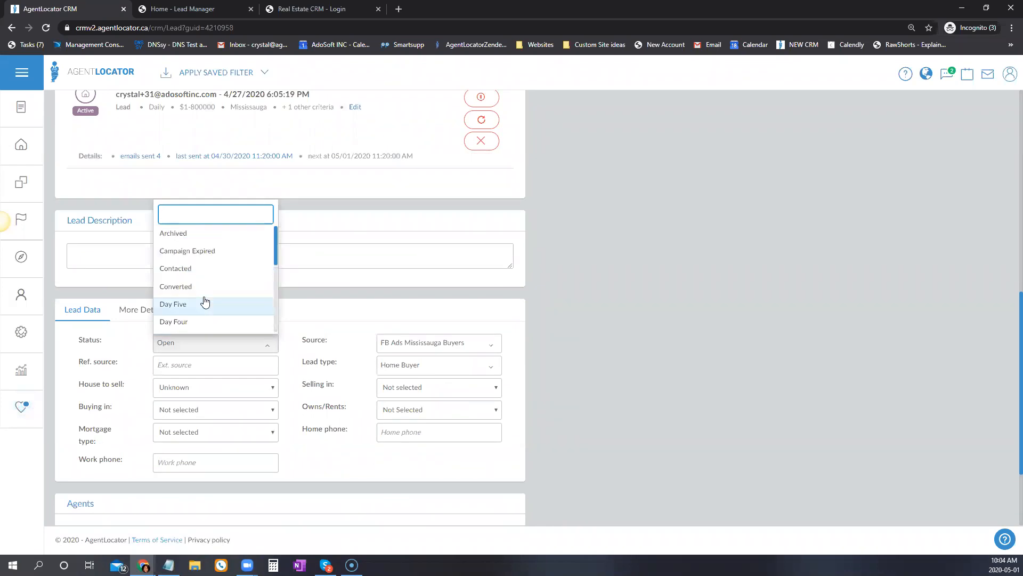
pyautogui.scroll(-3, 213, 356)
pyautogui.scroll(-3, 214, 355)
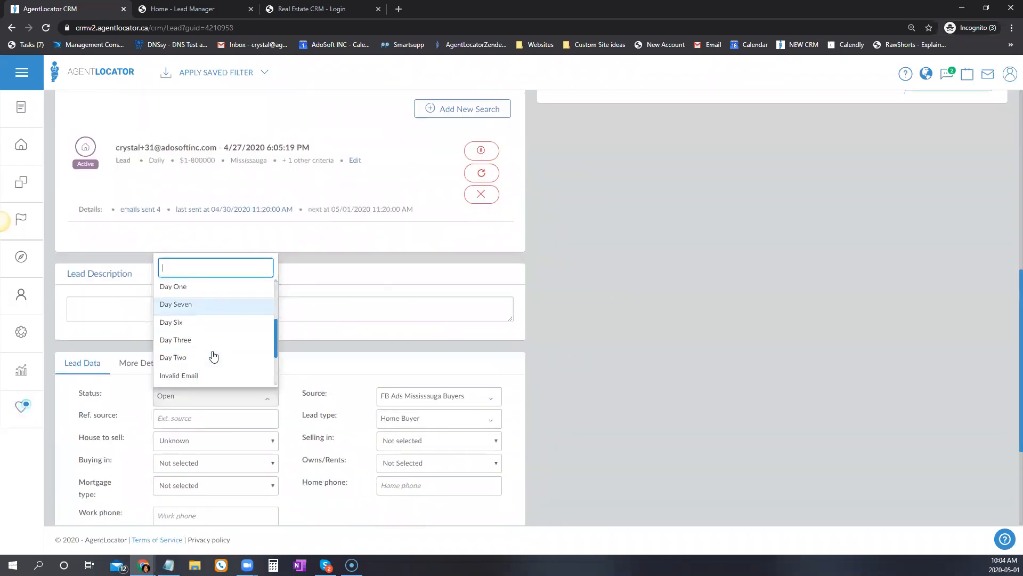
pyautogui.write('qu')
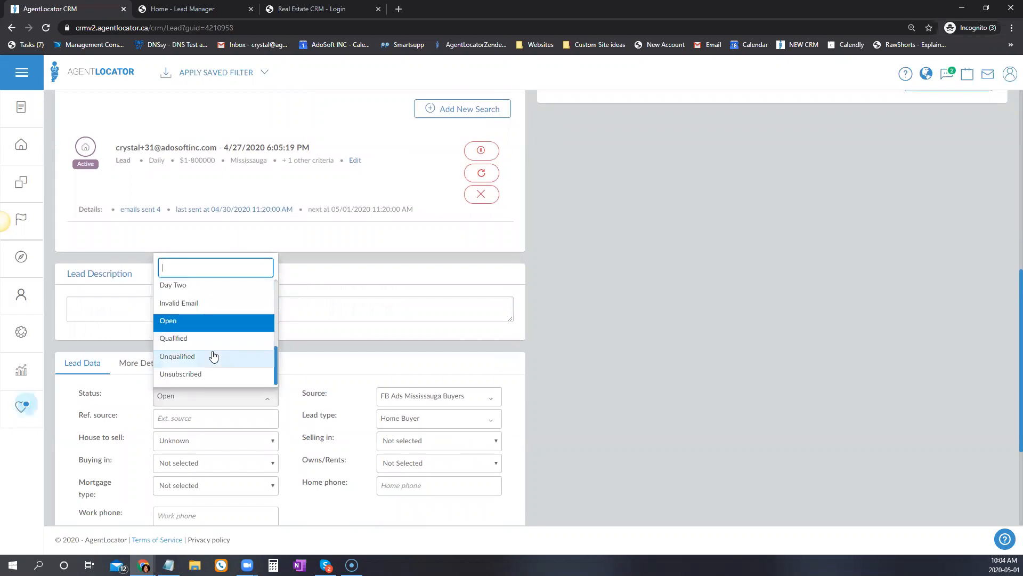
pyautogui.press('BackSpace')
pyautogui.press('BackSpace')
pyautogui.press('BackSpace')
pyautogui.press('BackSpace')
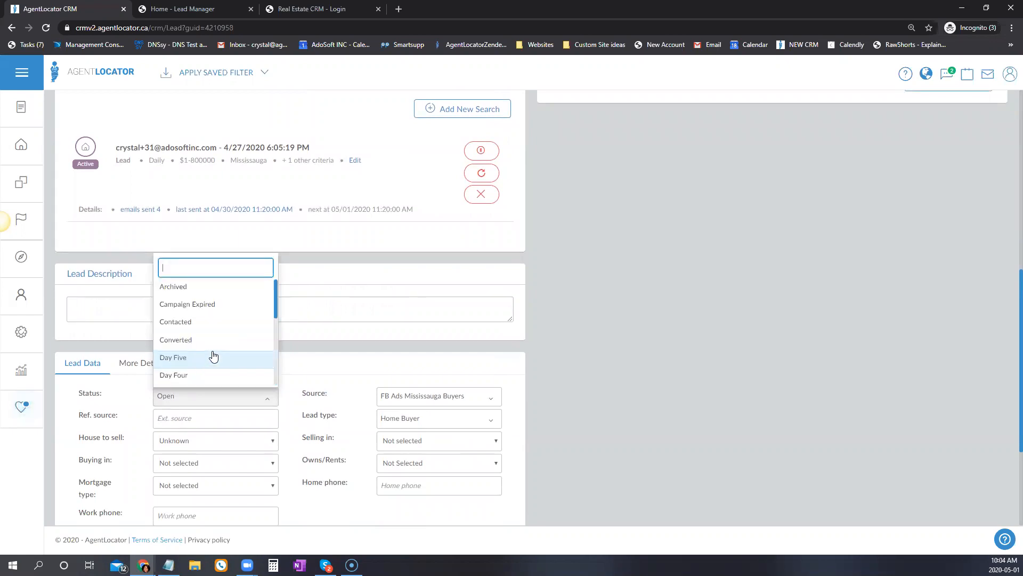
pyautogui.click(48, 28)
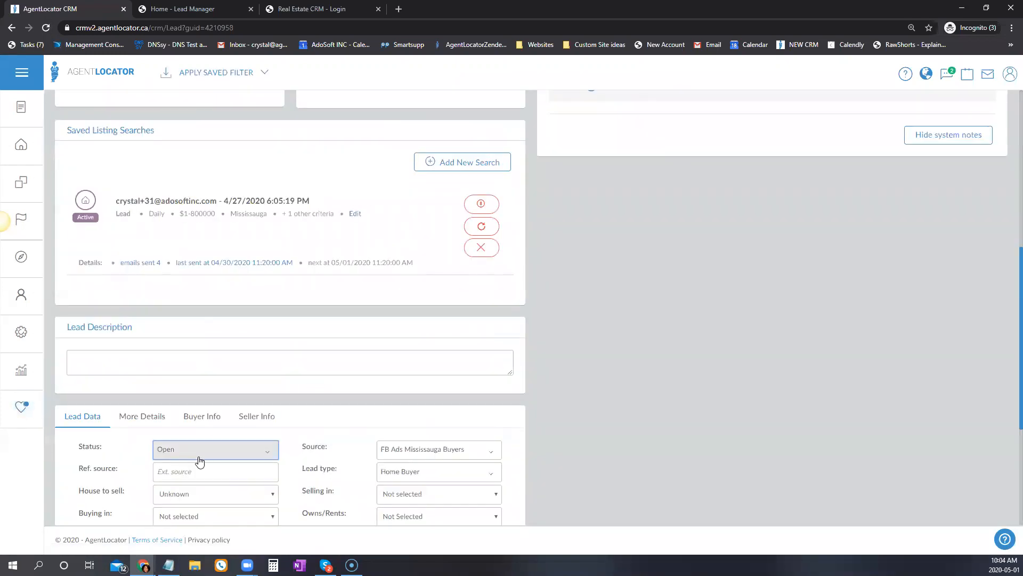
pyautogui.click(199, 459)
pyautogui.write('q')
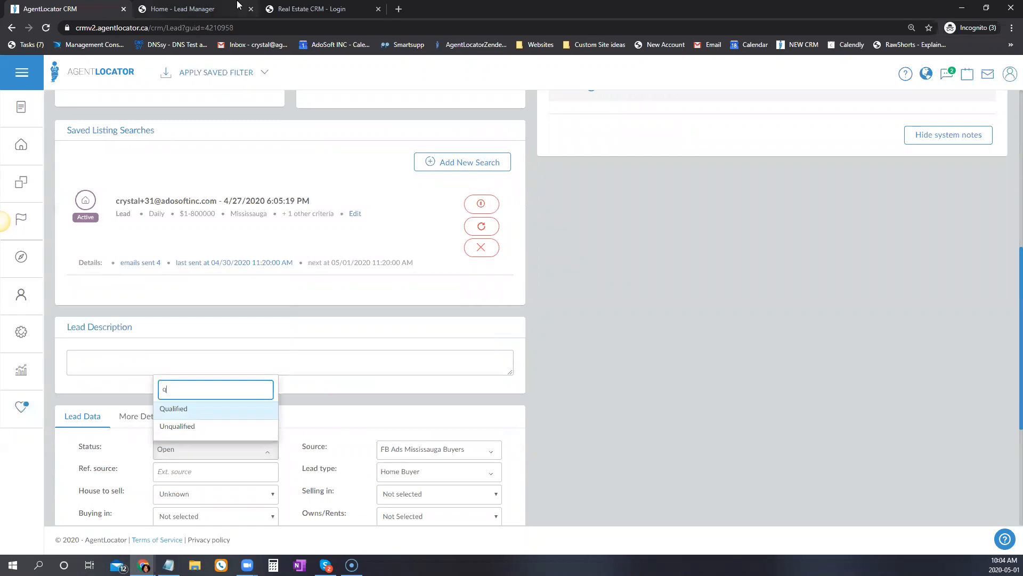
pyautogui.click(166, 6)
pyautogui.click(698, 355)
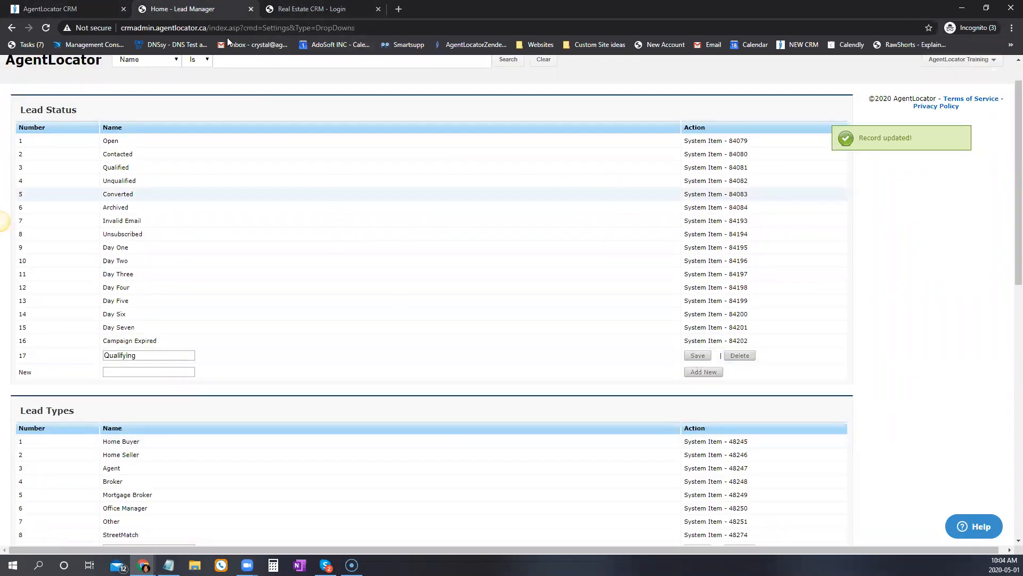
pyautogui.click(55, 9)
pyautogui.click(45, 28)
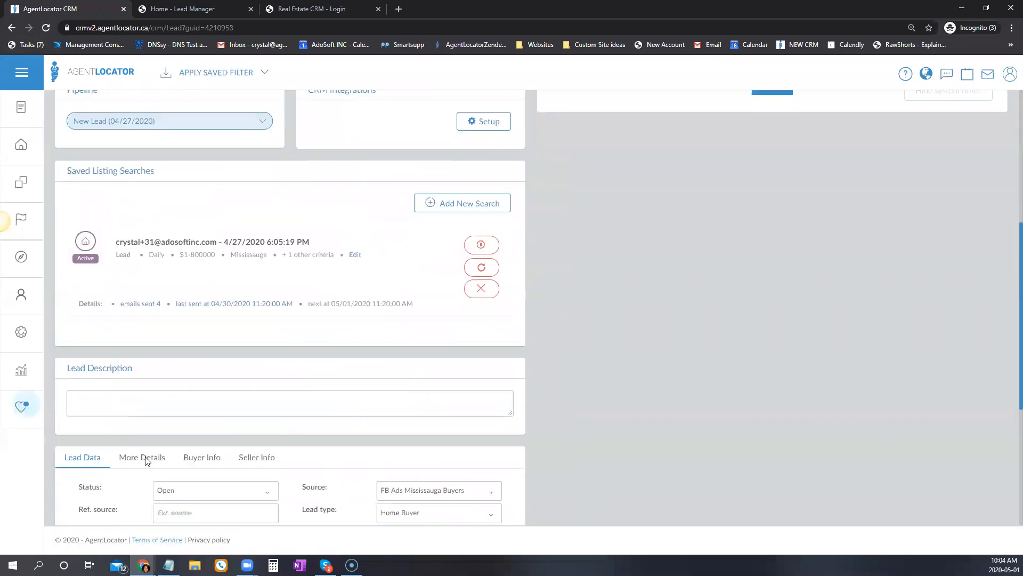
pyautogui.click(251, 371)
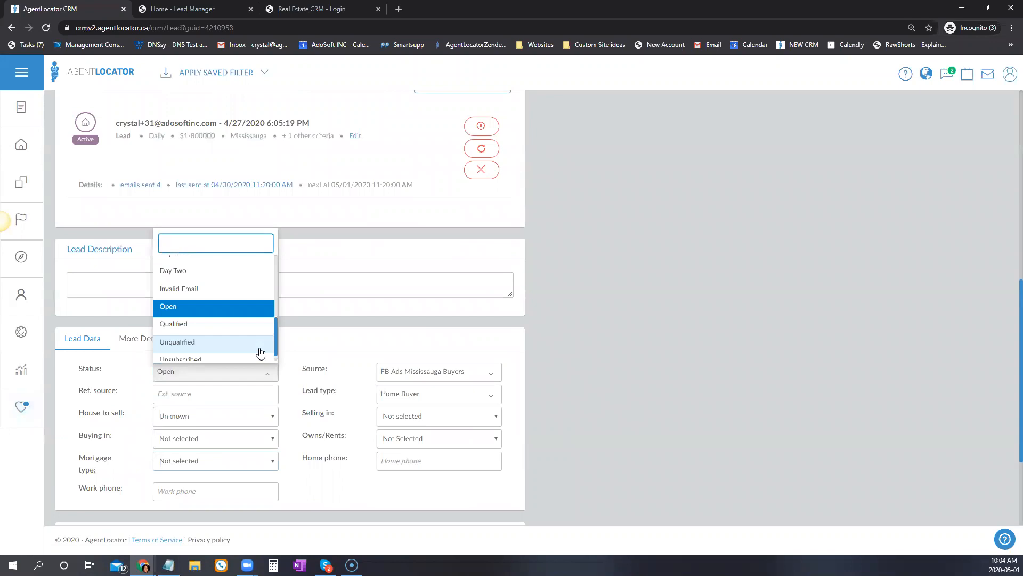
pyautogui.write('q')
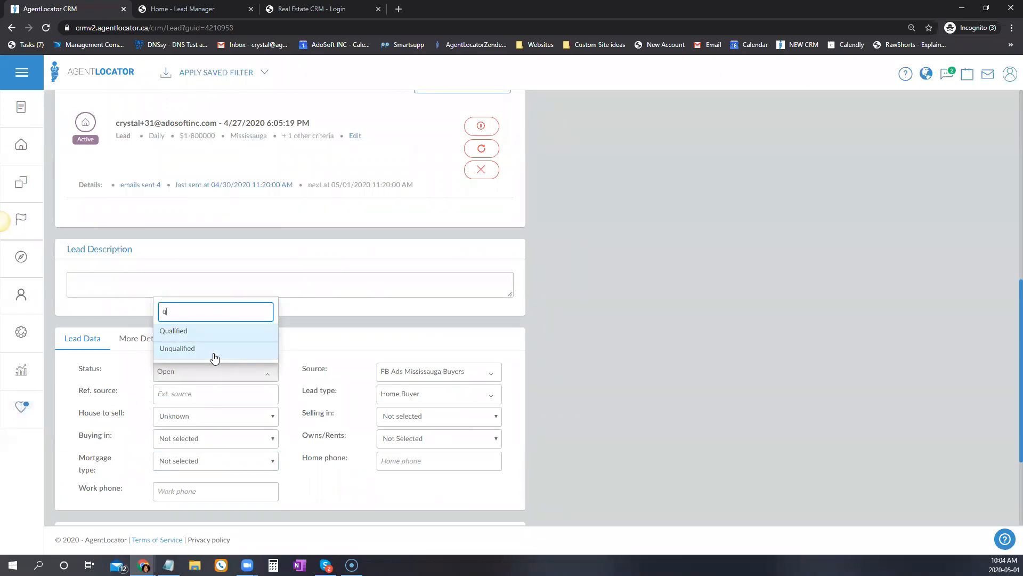
pyautogui.click(298, 347)
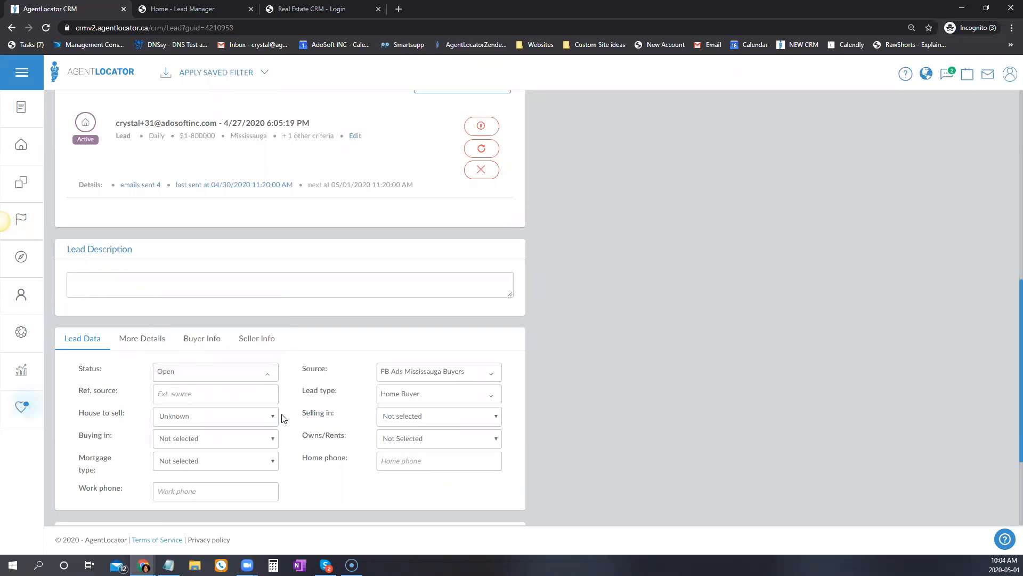
pyautogui.moveTo(303, 369); pyautogui.dragTo(328, 368)
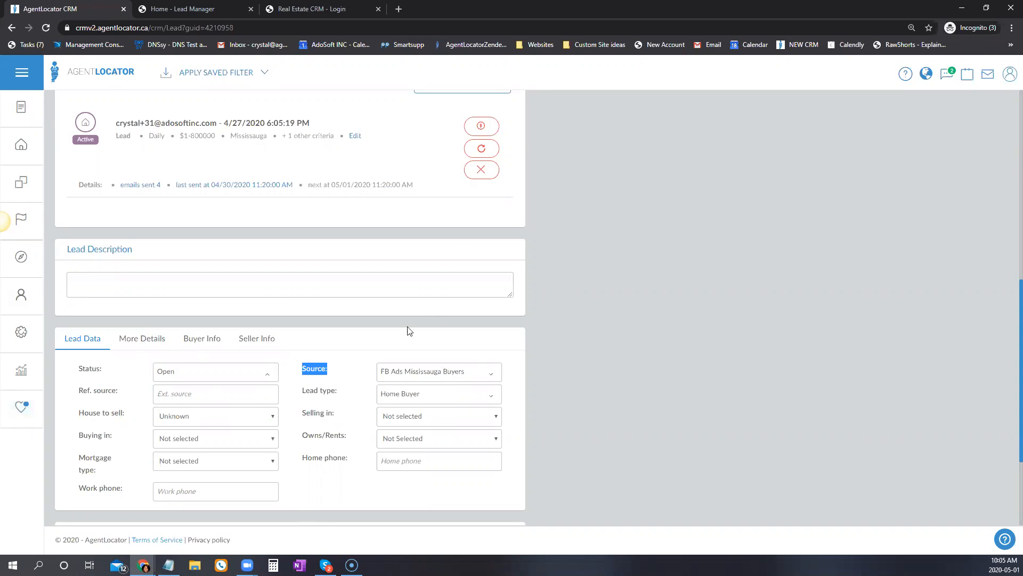
# Create the lead source 'Work Referral' in Settings > Sources, then go back to the lead.
pyautogui.click(23, 332)
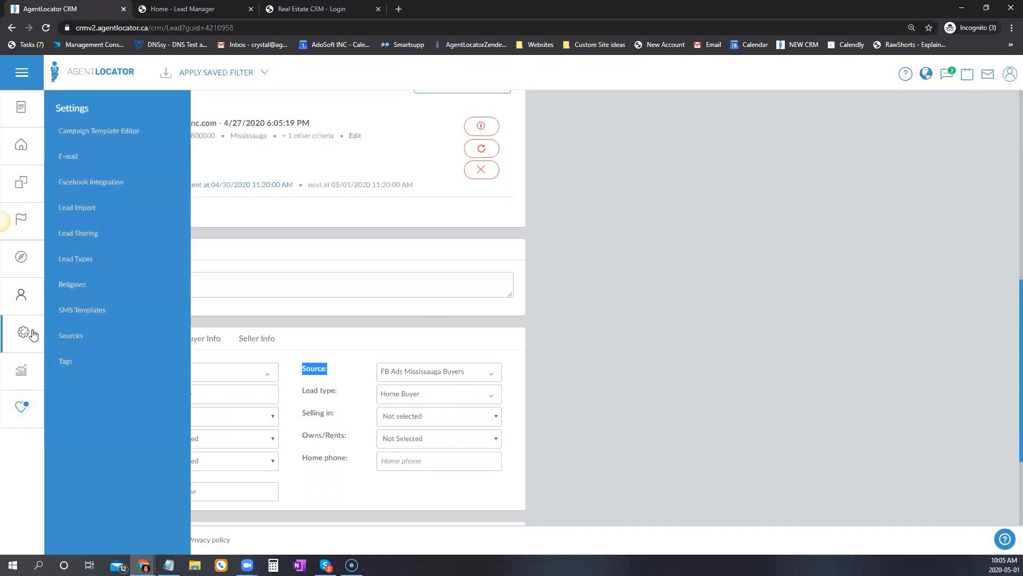
pyautogui.click(71, 339)
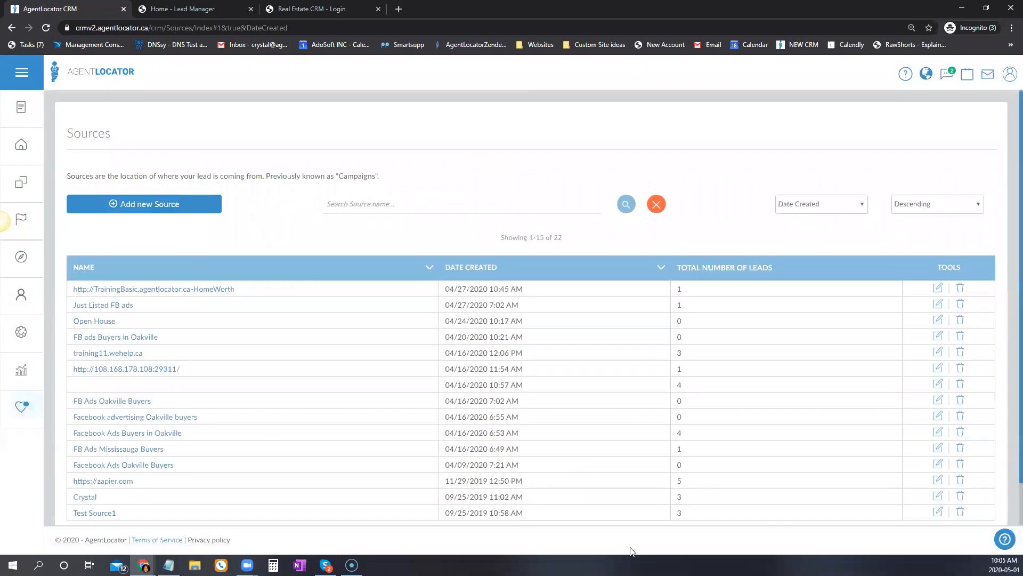
pyautogui.click(144, 204)
pyautogui.click(341, 152)
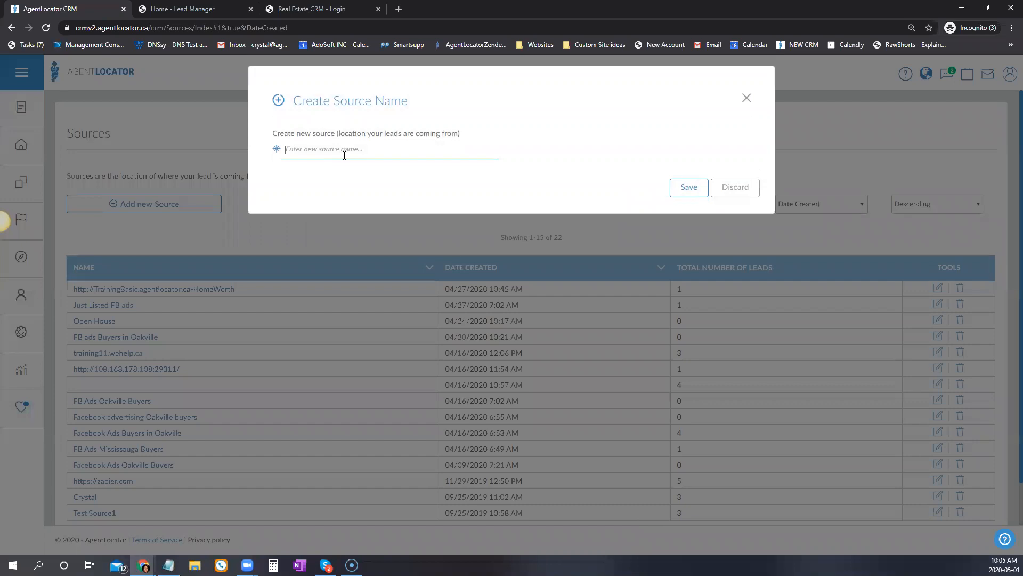
pyautogui.write('Wo')
pyautogui.click(693, 188)
pyautogui.click(11, 28)
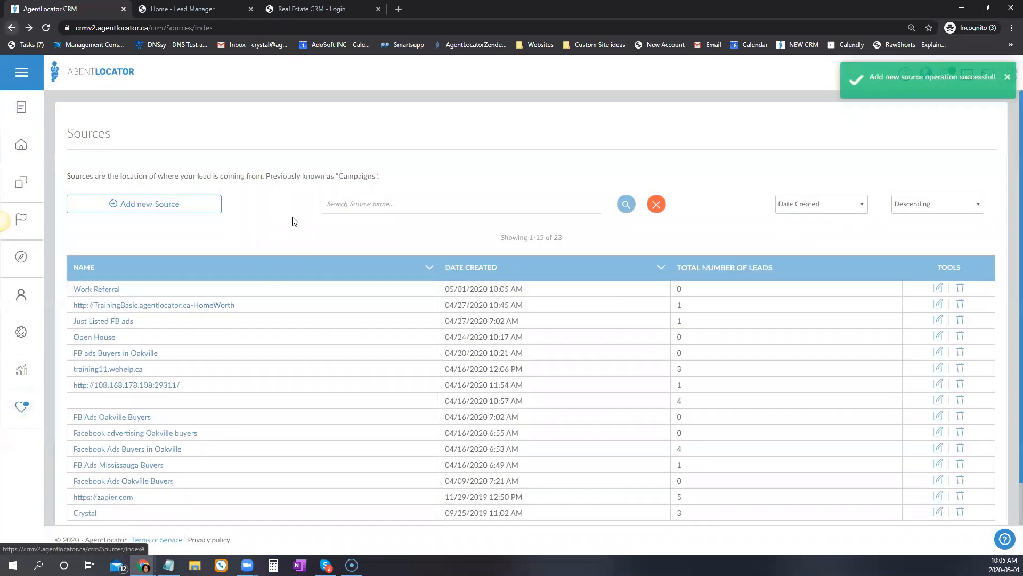
pyautogui.click(14, 29)
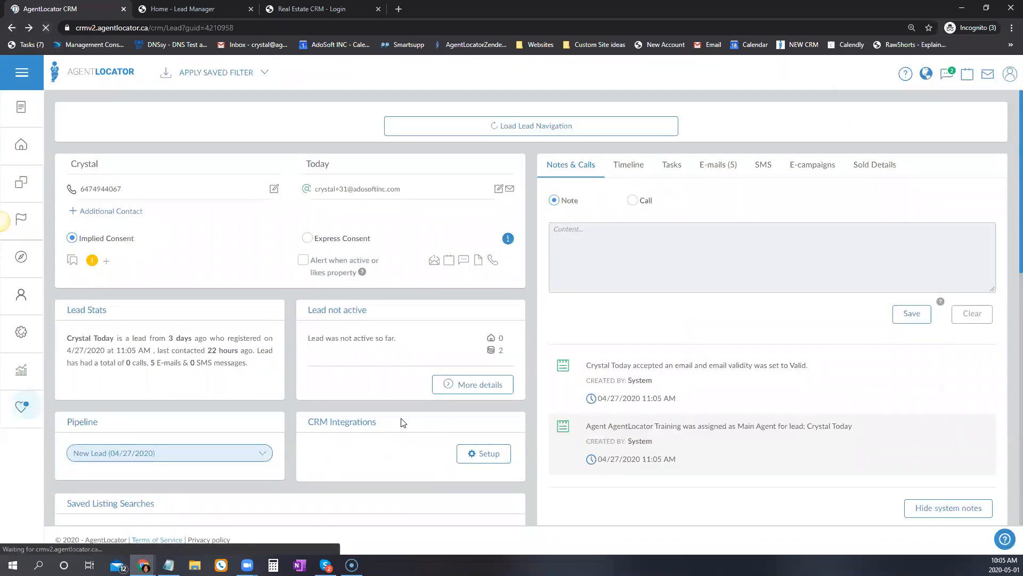
# Set the lead's Source to Work Referral by filtering for 'wo'.
pyautogui.scroll(-3, 399, 420)
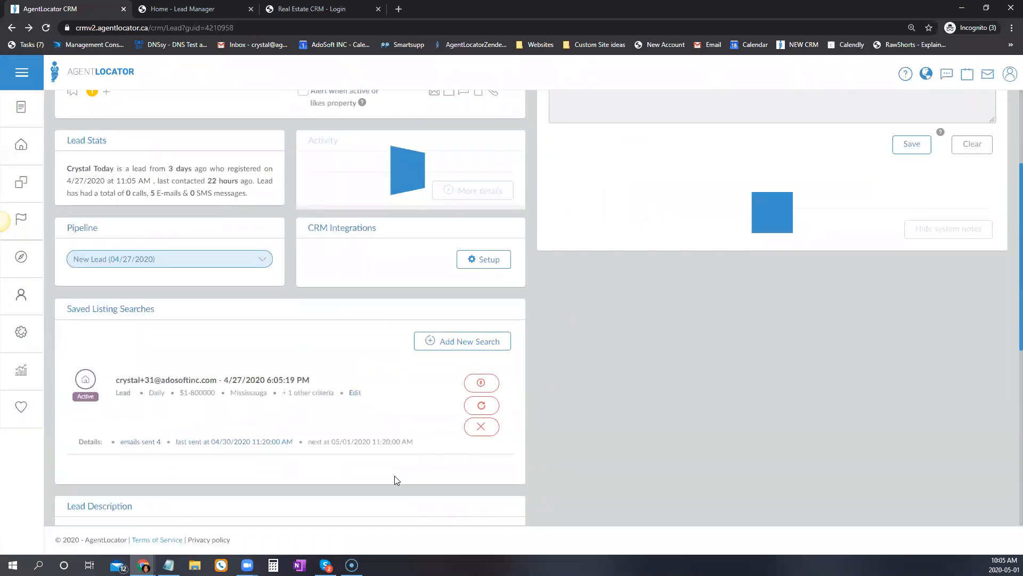
pyautogui.scroll(-4, 395, 476)
pyautogui.click(413, 395)
pyautogui.write('wo')
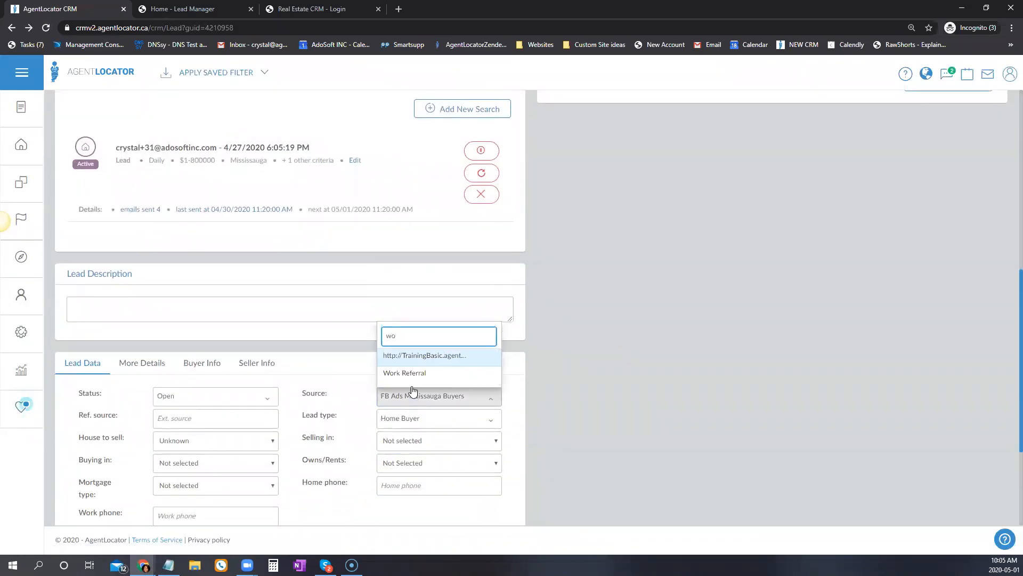
pyautogui.click(409, 375)
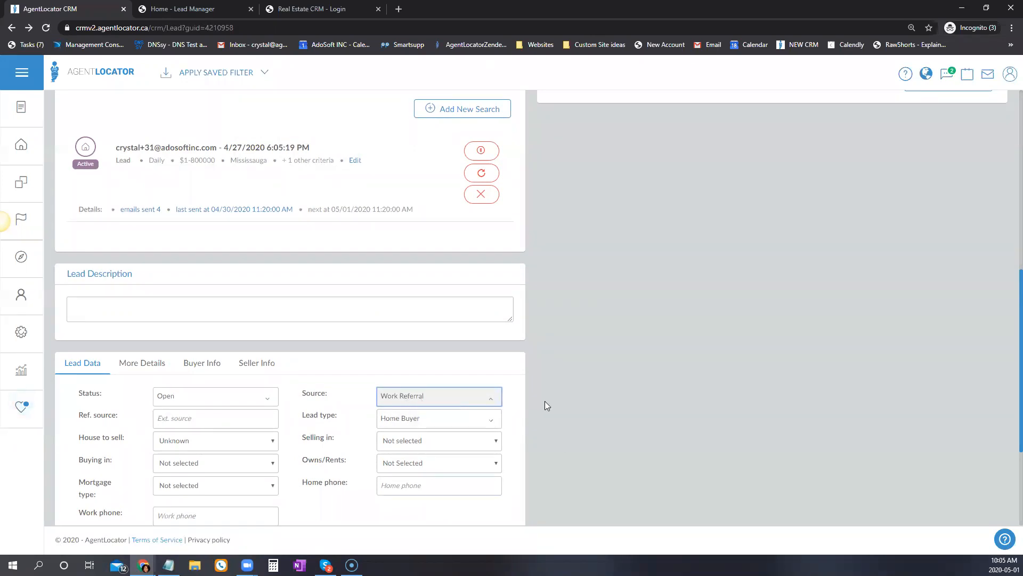
# Browse the Lead type options, leaving it as Home Buyer.
pyautogui.scroll(-1, 545, 400)
pyautogui.click(410, 367)
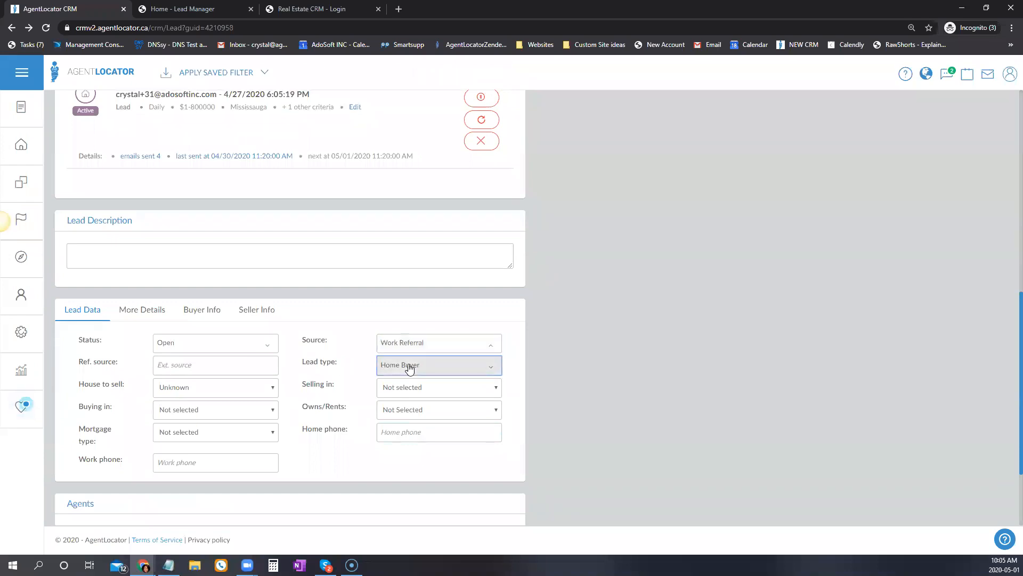
pyautogui.scroll(-3, 422, 292)
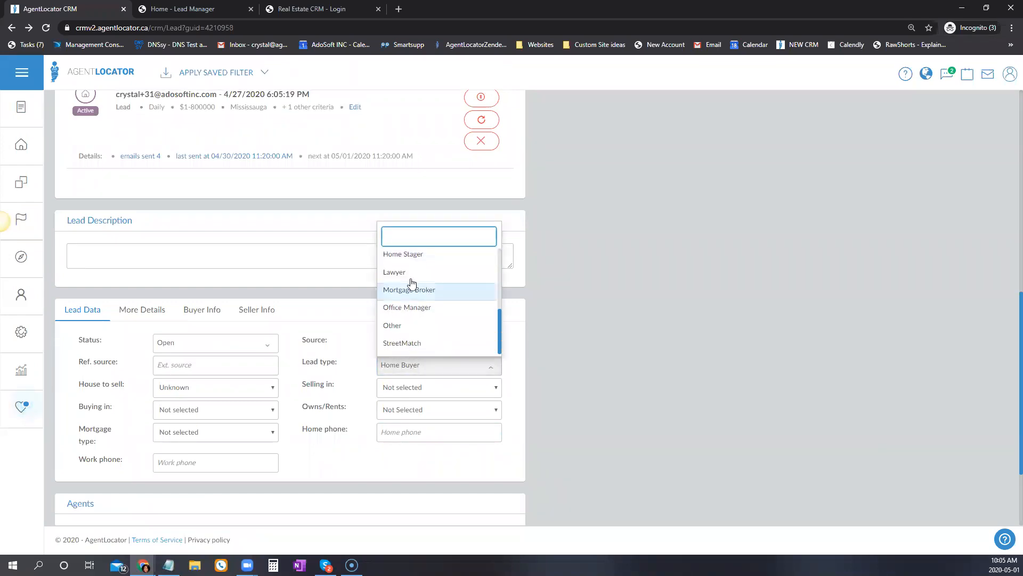
pyautogui.scroll(3, 418, 352)
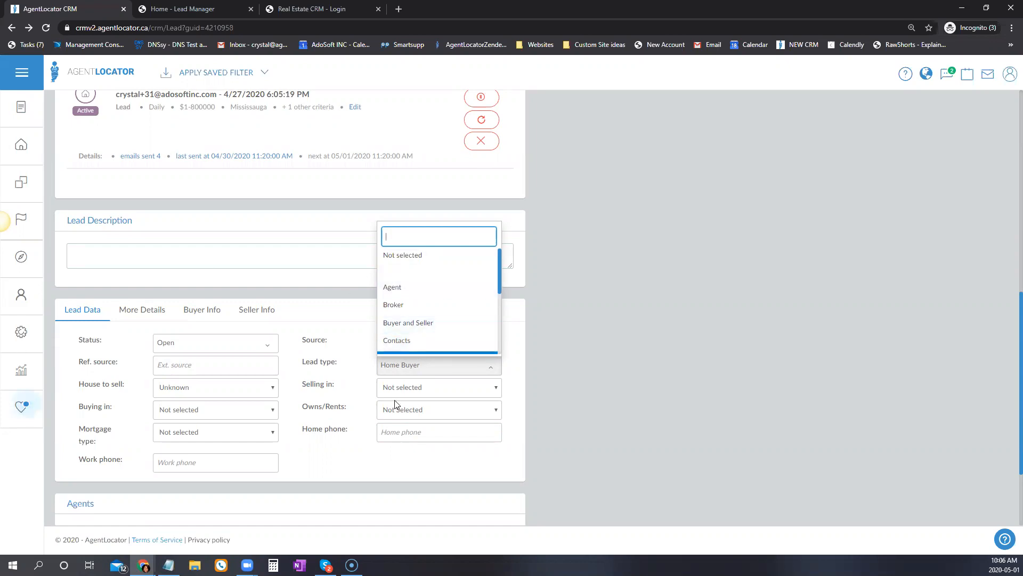
pyautogui.moveTo(23, 332)
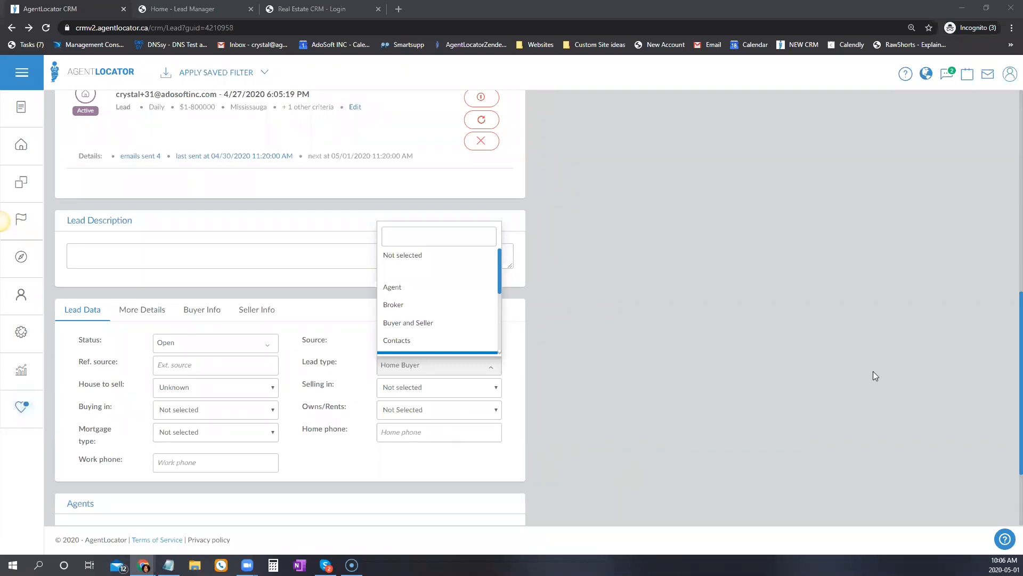
pyautogui.click(734, 373)
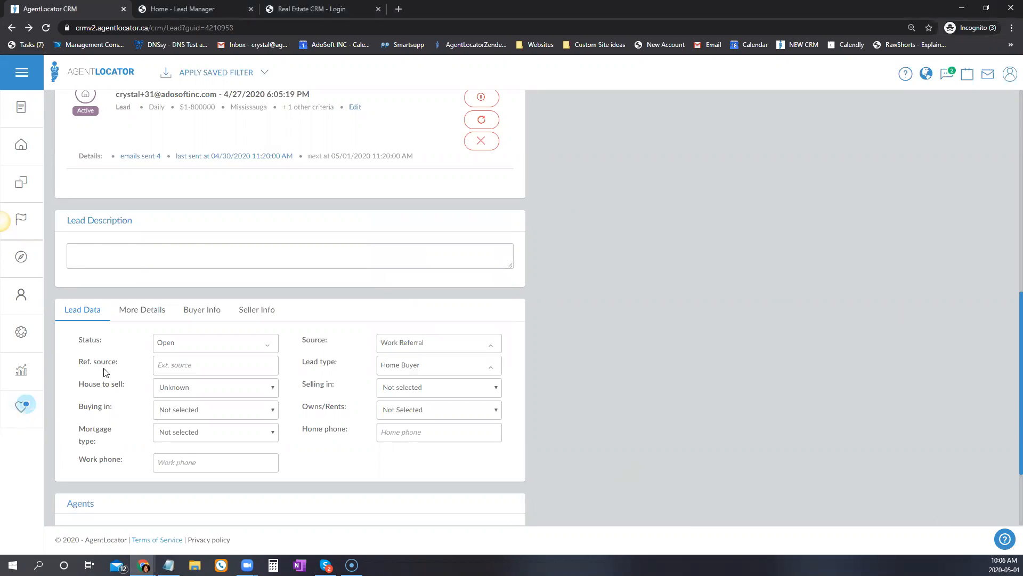
# Log out of the CRM and open a lead's detail page.
pyautogui.click(1009, 75)
pyautogui.click(992, 128)
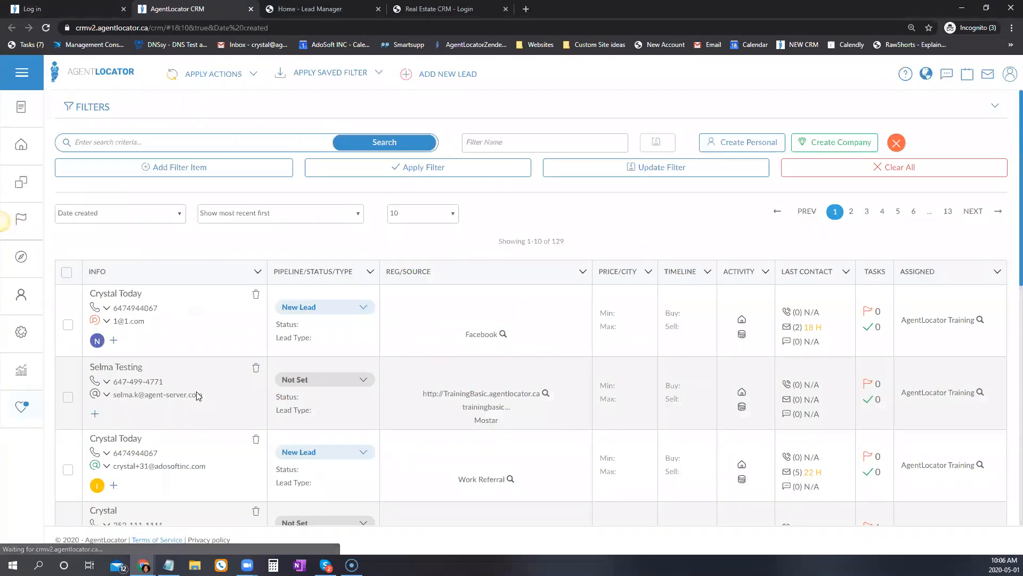
pyautogui.scroll(-1, 170, 425)
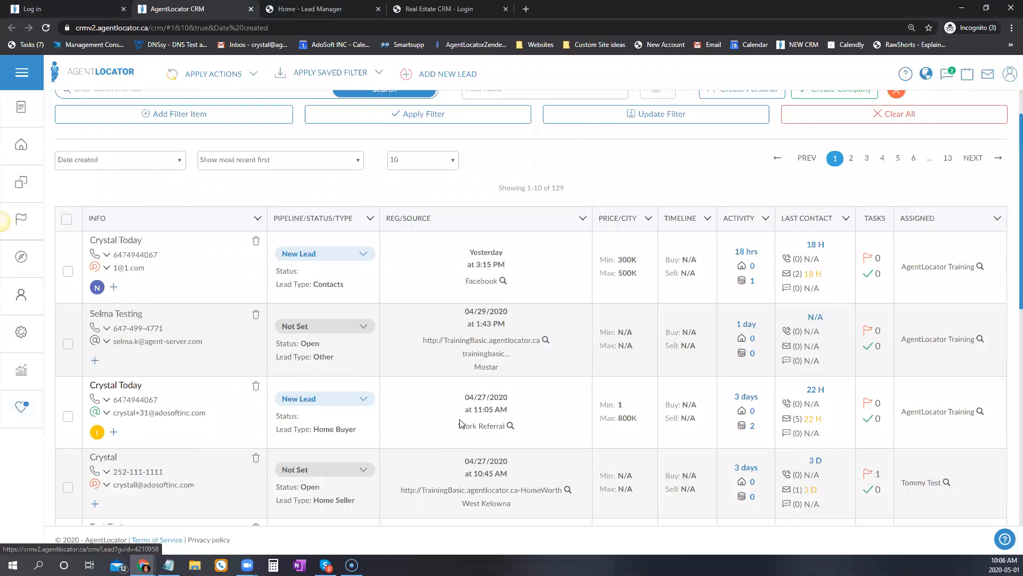
pyautogui.click(134, 387)
# Filter the Status options with 'q', then clear it, leaving Status as Open.
pyautogui.scroll(-10, 408, 390)
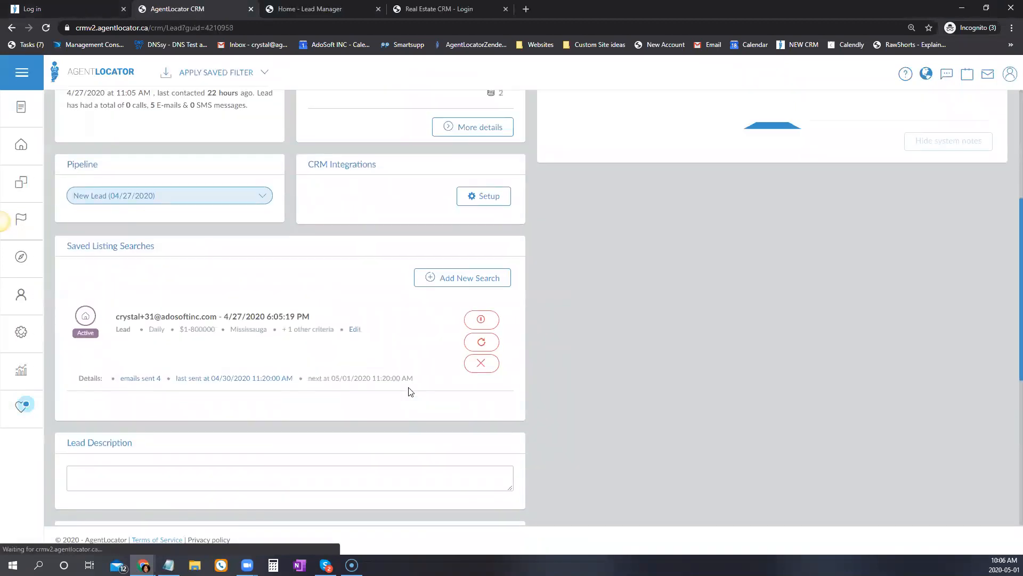
pyautogui.click(173, 249)
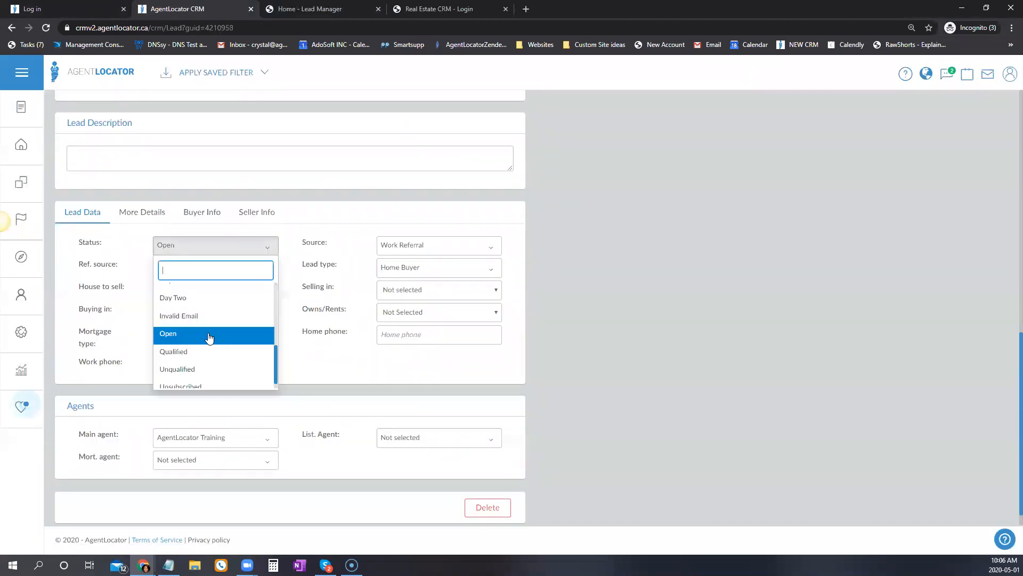
pyautogui.scroll(-1, 212, 334)
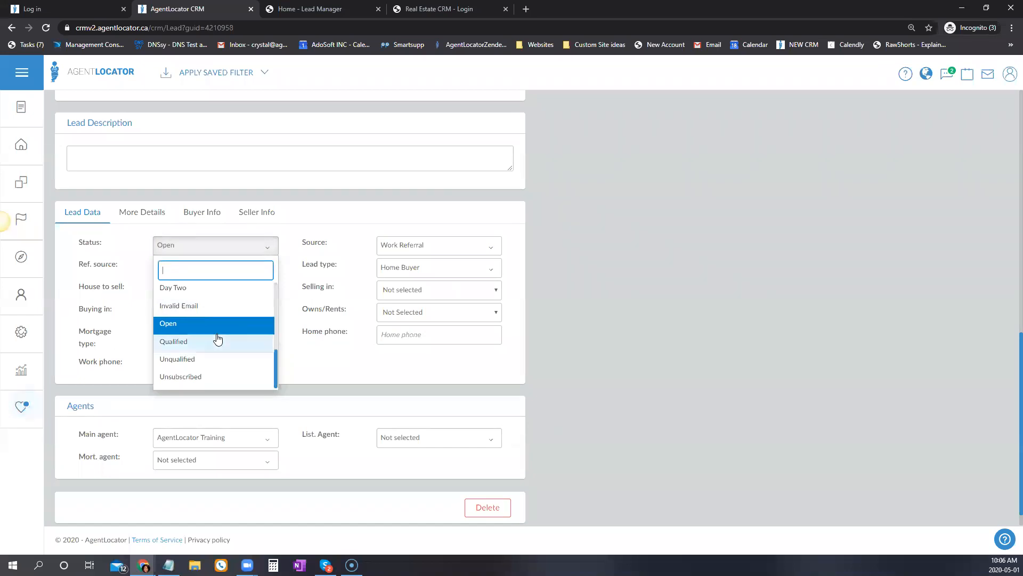
pyautogui.write('q')
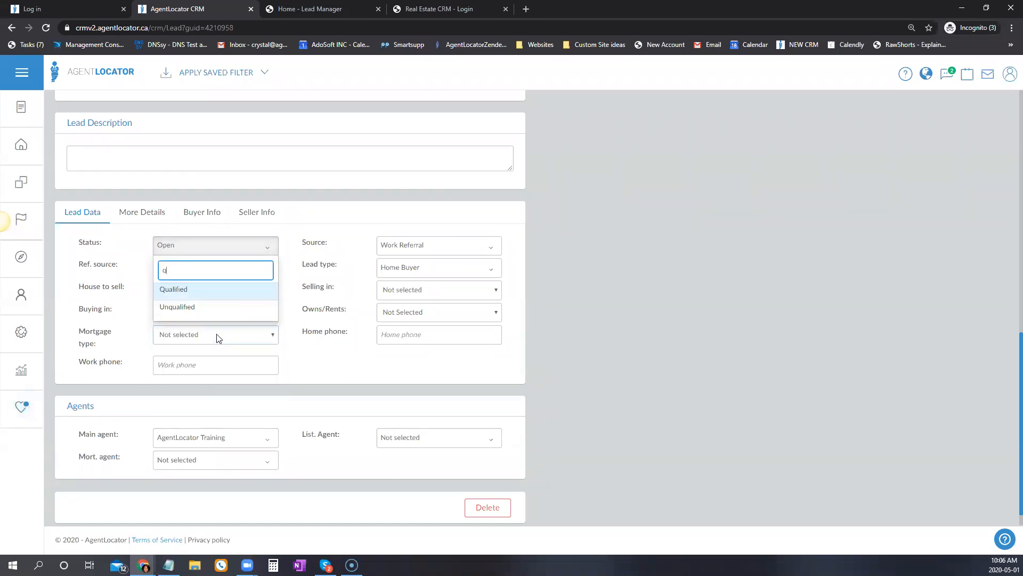
pyautogui.press('BackSpace')
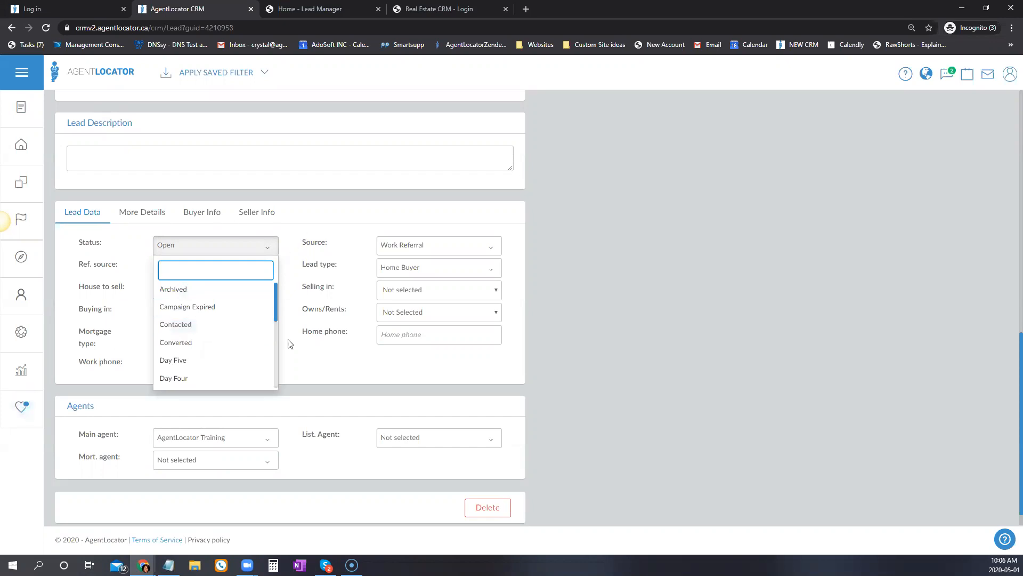
pyautogui.click(322, 336)
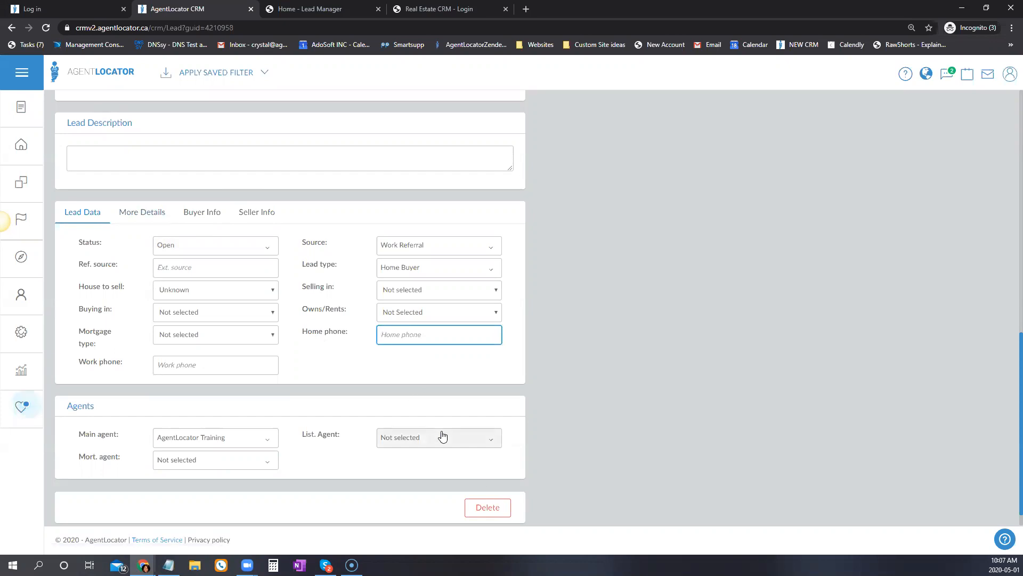
pyautogui.scroll(2, 396, 378)
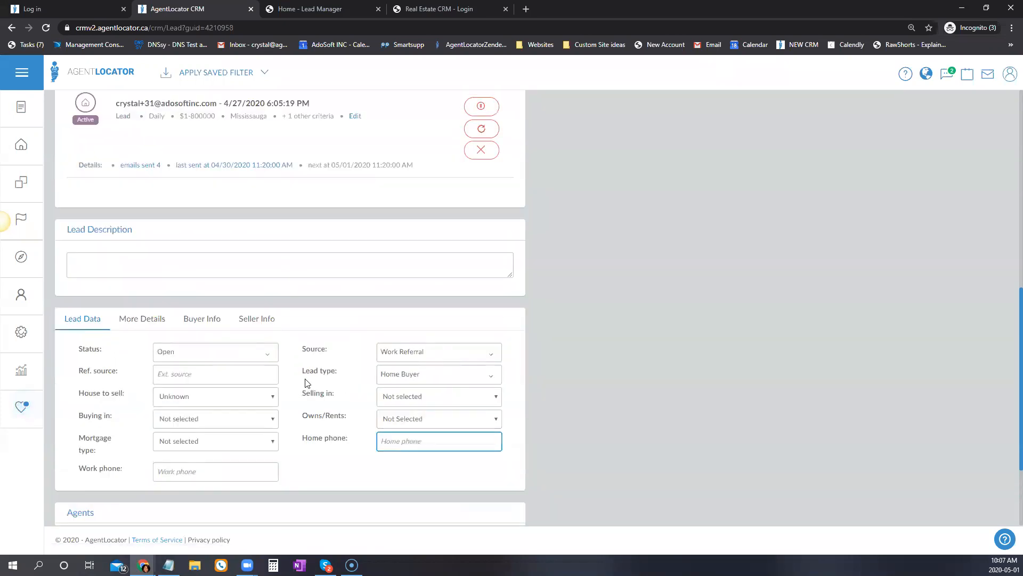
pyautogui.scroll(-2, 319, 346)
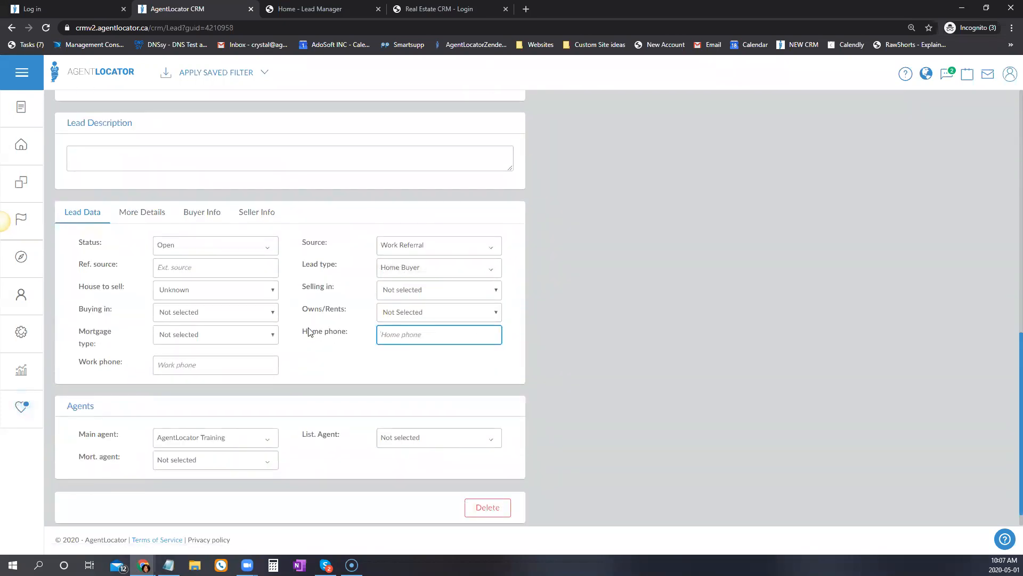
# Set House to sell to Yes and Buying in to 3-6 Months.
pyautogui.click(203, 299)
pyautogui.click(193, 322)
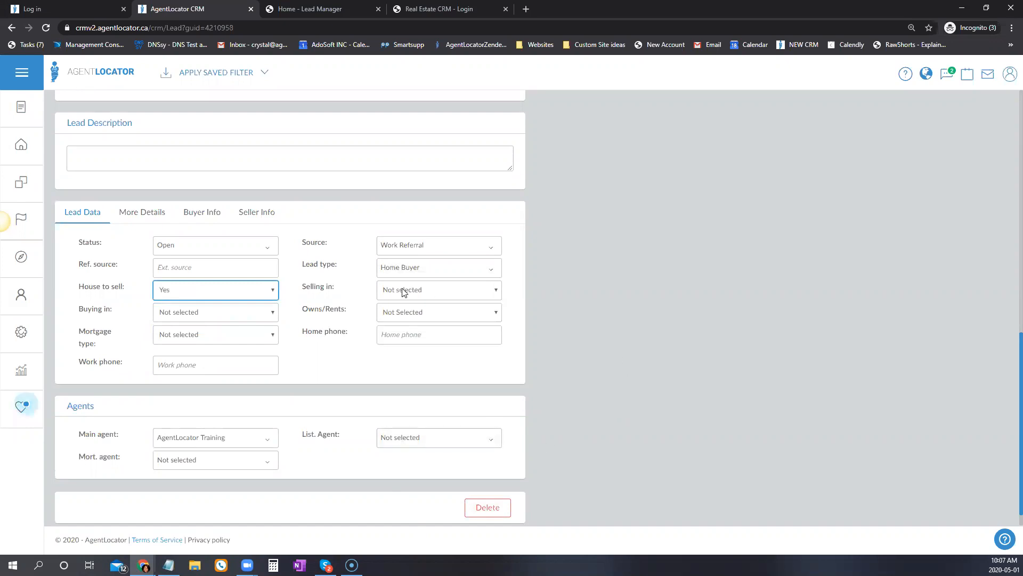
pyautogui.moveTo(122, 315); pyautogui.dragTo(80, 310)
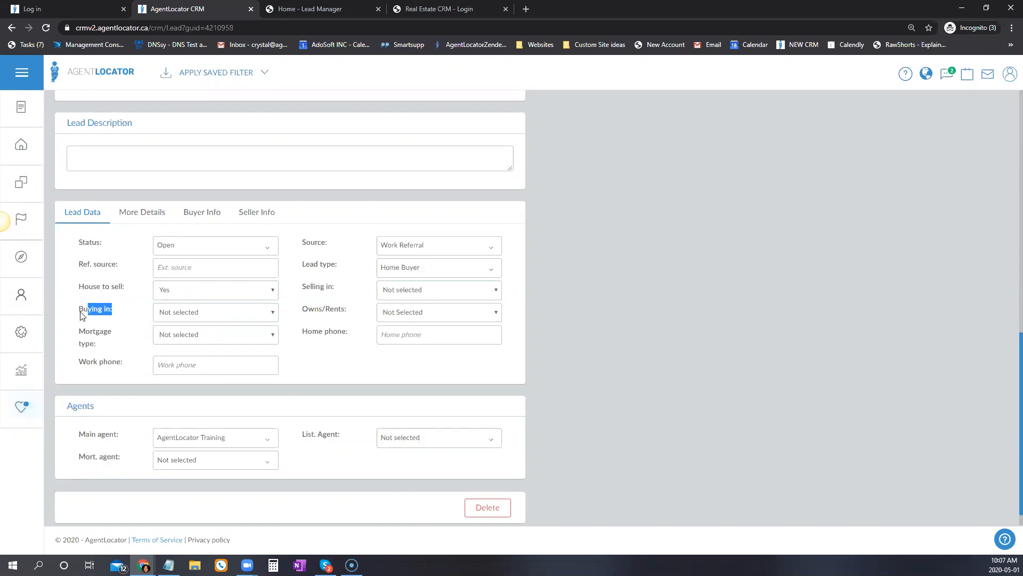
pyautogui.moveTo(304, 287); pyautogui.dragTo(336, 292)
pyautogui.click(223, 319)
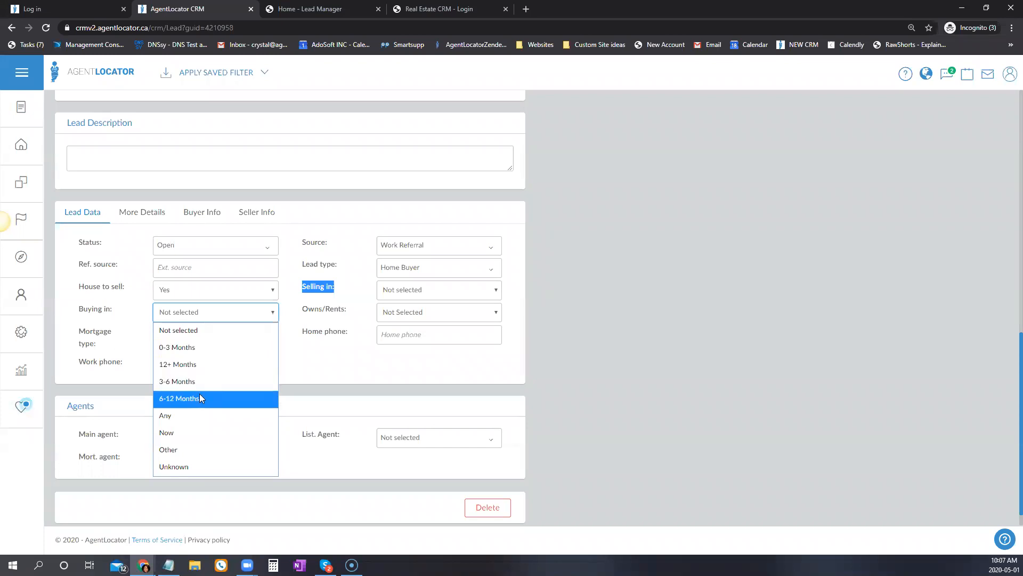
pyautogui.click(177, 381)
pyautogui.click(192, 313)
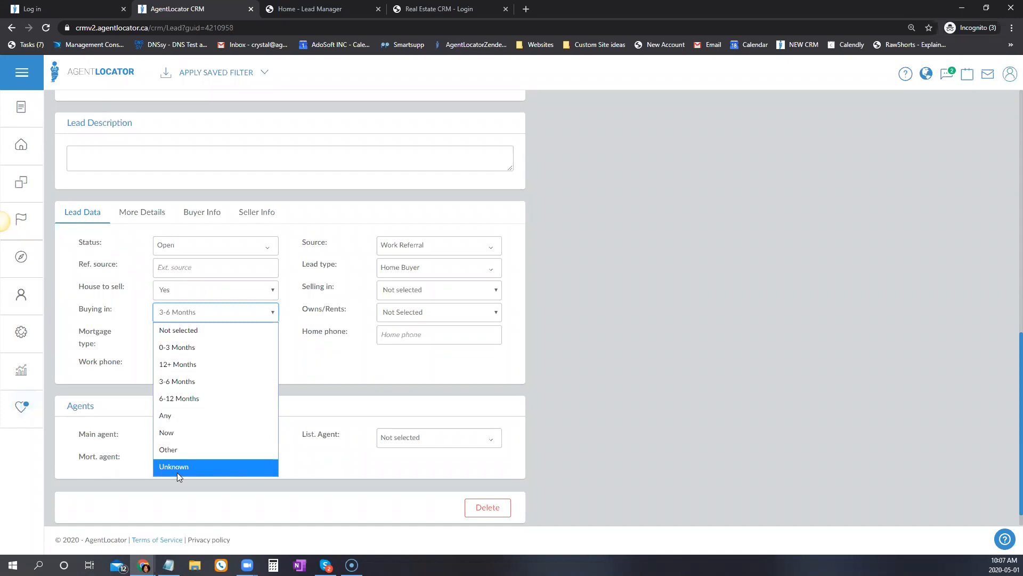
pyautogui.click(420, 384)
pyautogui.tripleClick(297, 288)
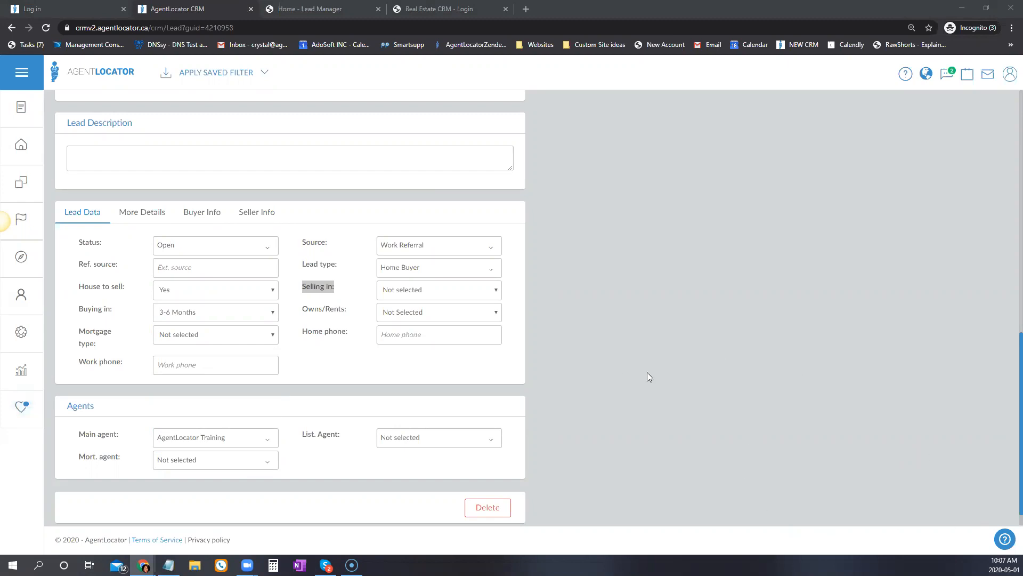
# Enter 'Work' as the referral source and set Owns/Rents to Rents.
pyautogui.click(183, 267)
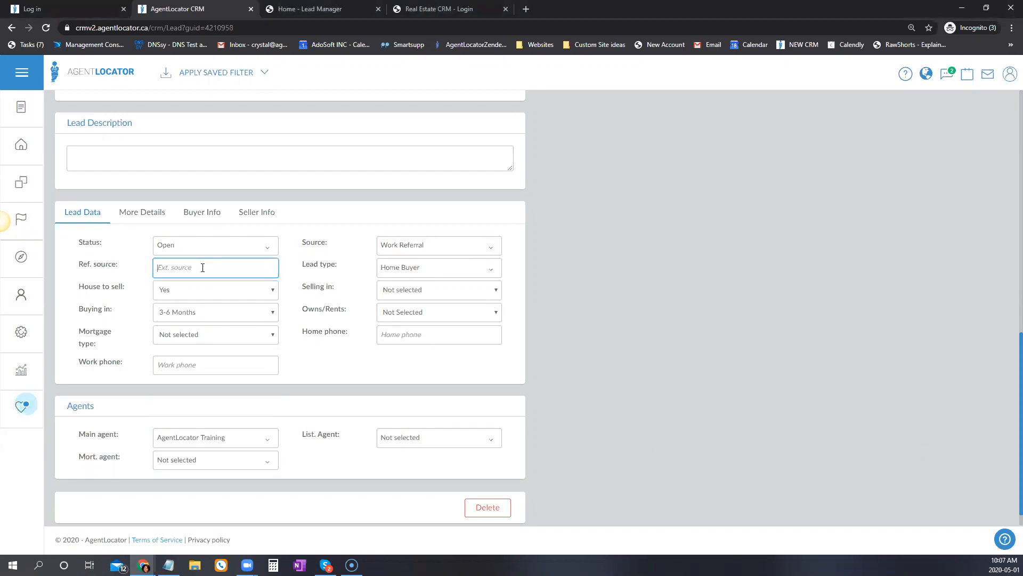
pyautogui.write('Work')
pyautogui.click(309, 361)
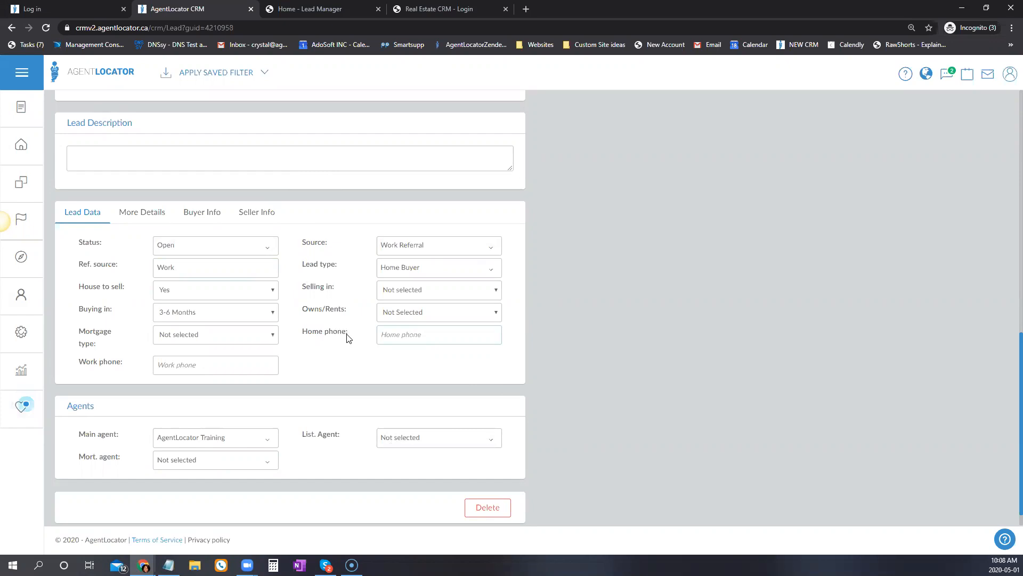
pyautogui.click(434, 313)
pyautogui.click(435, 364)
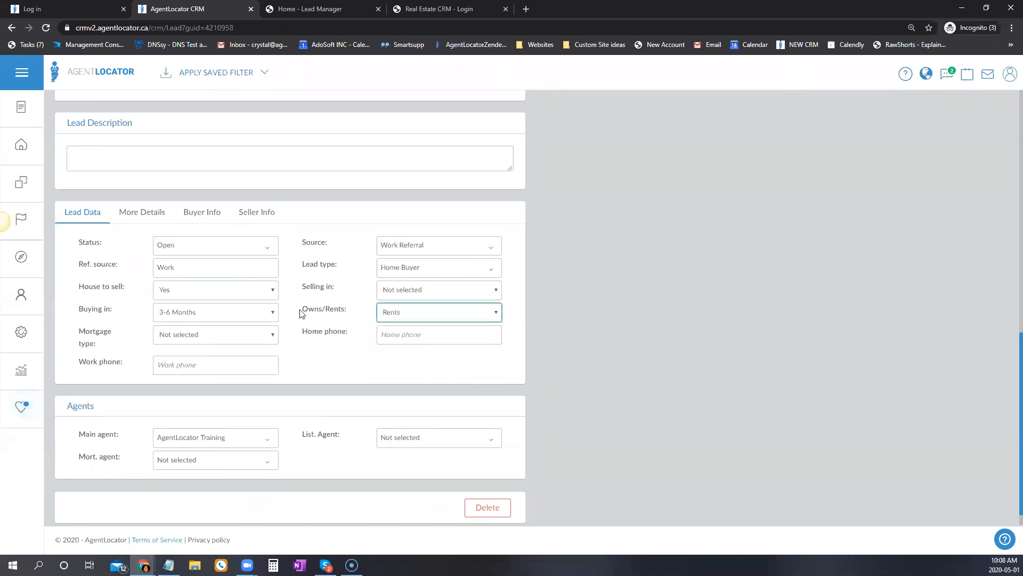
# Set Selling in to 6-12 Months and Mortgage type to Not Prequalified, then view More Details.
pyautogui.click(416, 289)
pyautogui.click(424, 373)
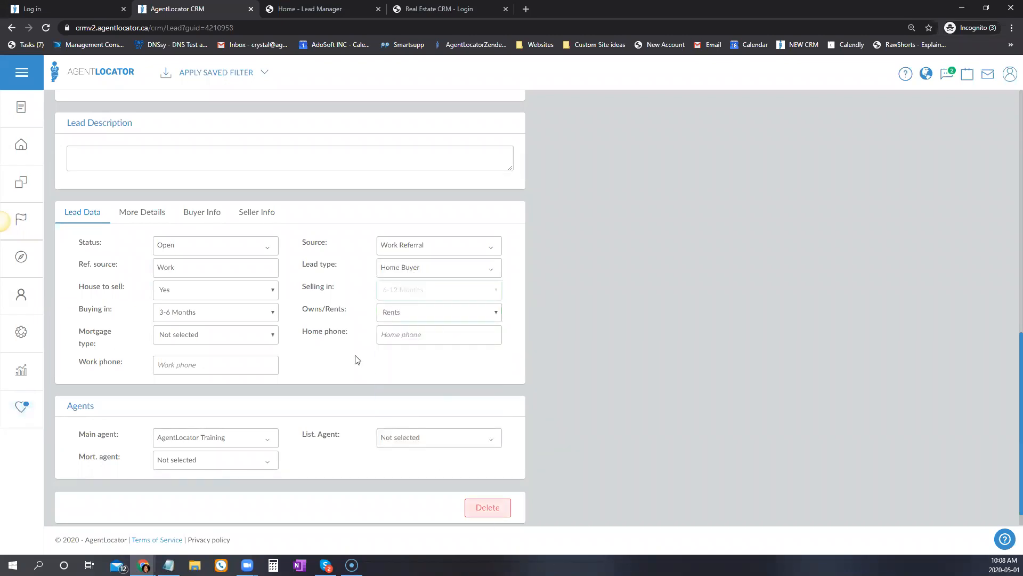
pyautogui.click(196, 328)
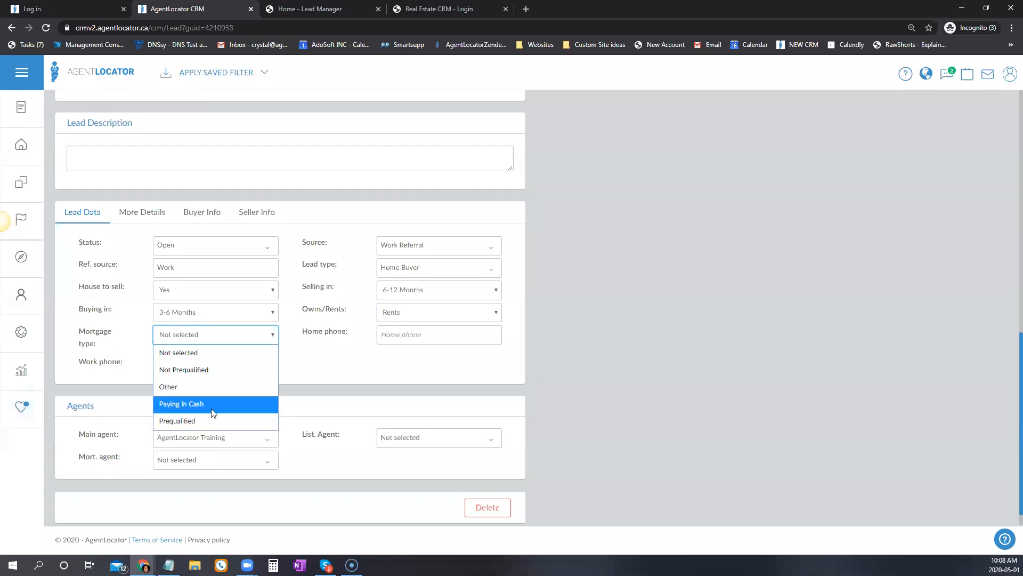
pyautogui.click(198, 369)
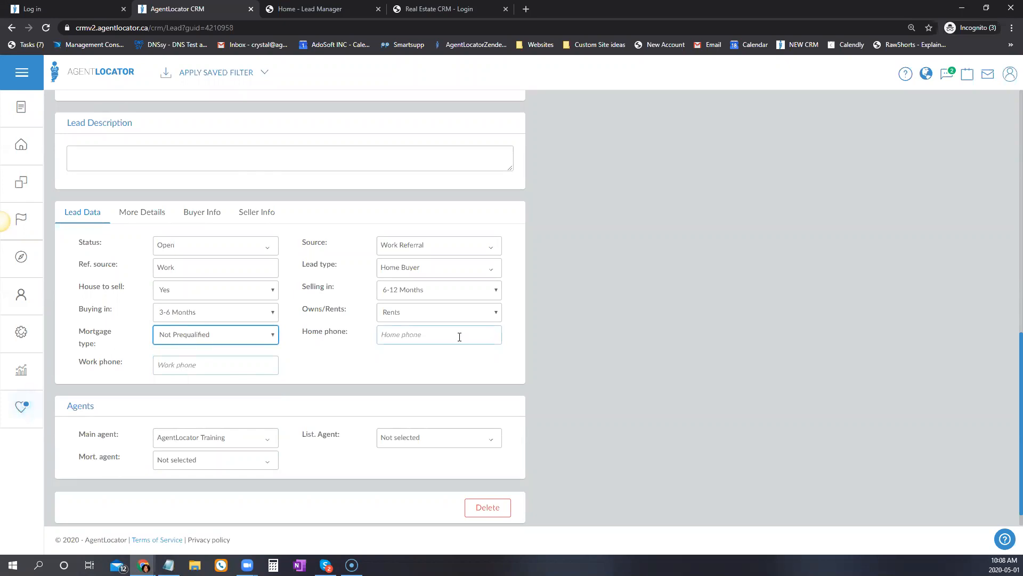
pyautogui.click(153, 213)
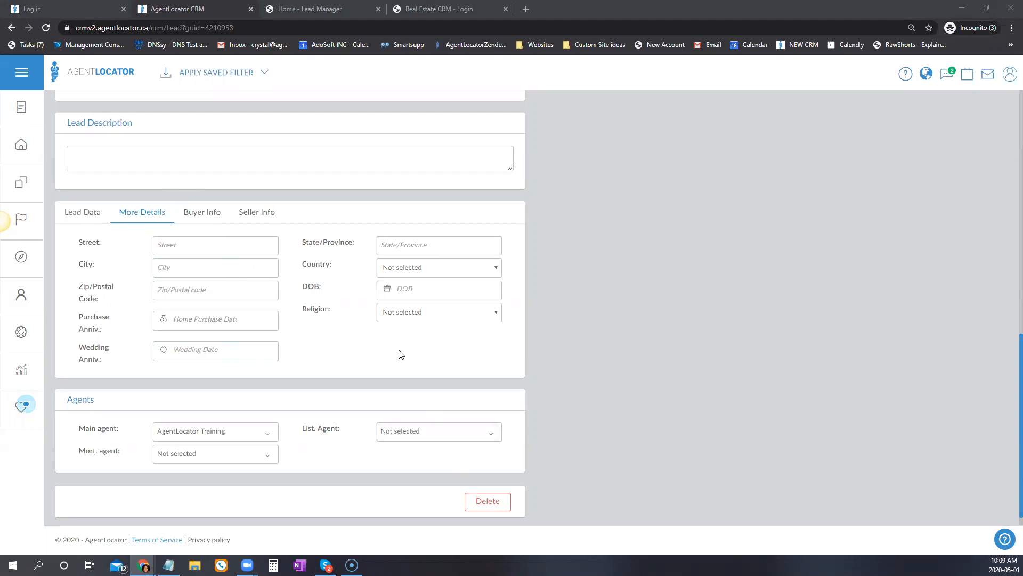
# Pick May 1, 2020 as the lead's Purchase Anniv. date in the date picker.
pyautogui.click(341, 344)
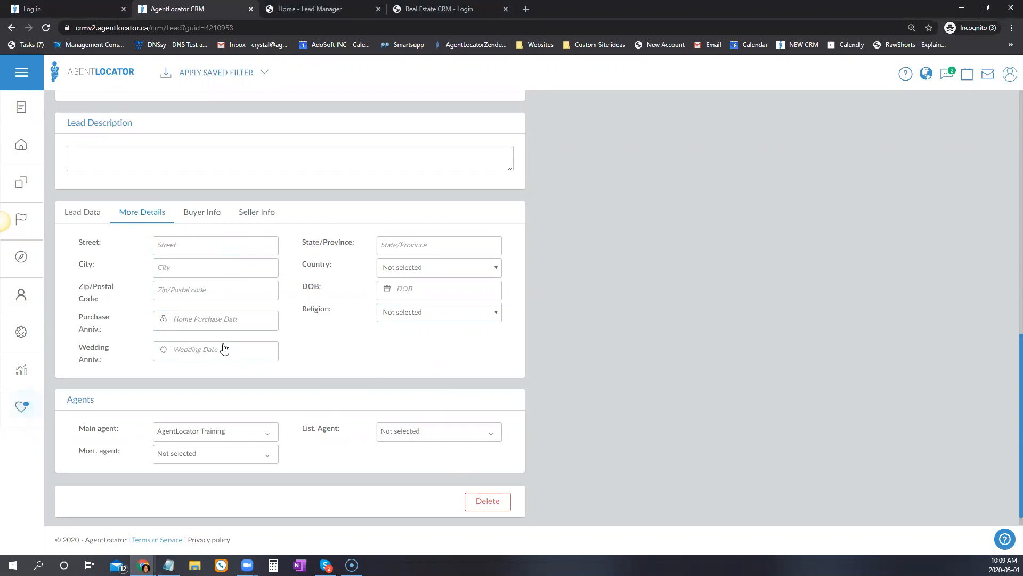
pyautogui.click(256, 328)
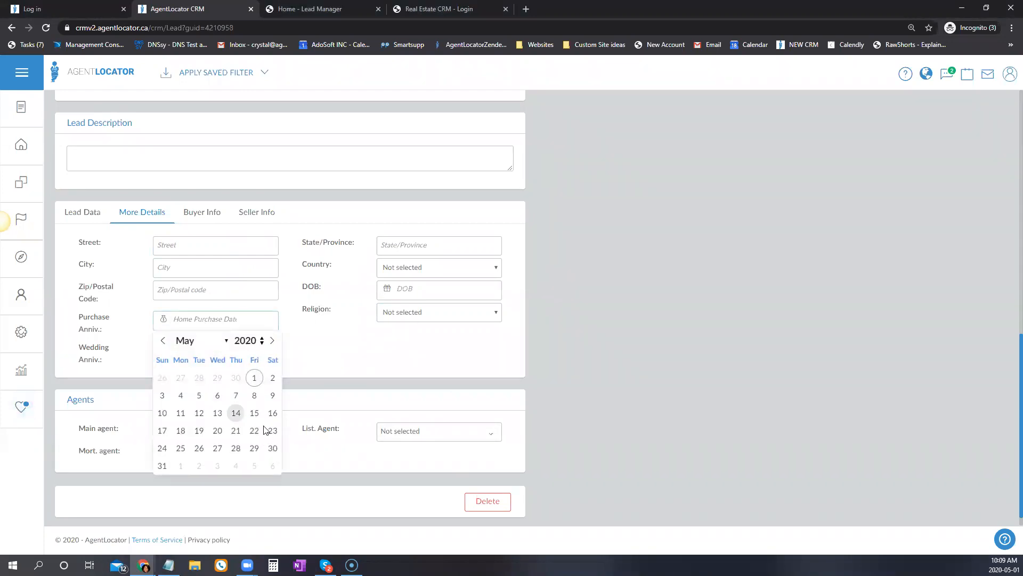
pyautogui.click(253, 378)
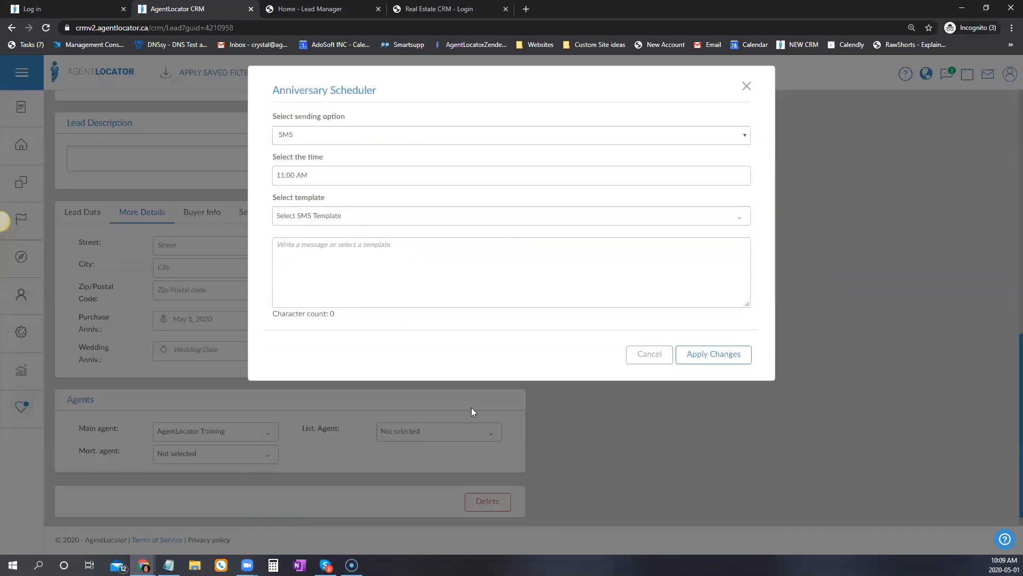
# Review the SMS sending option, its available templates and the send-time picker.
pyautogui.click(322, 133)
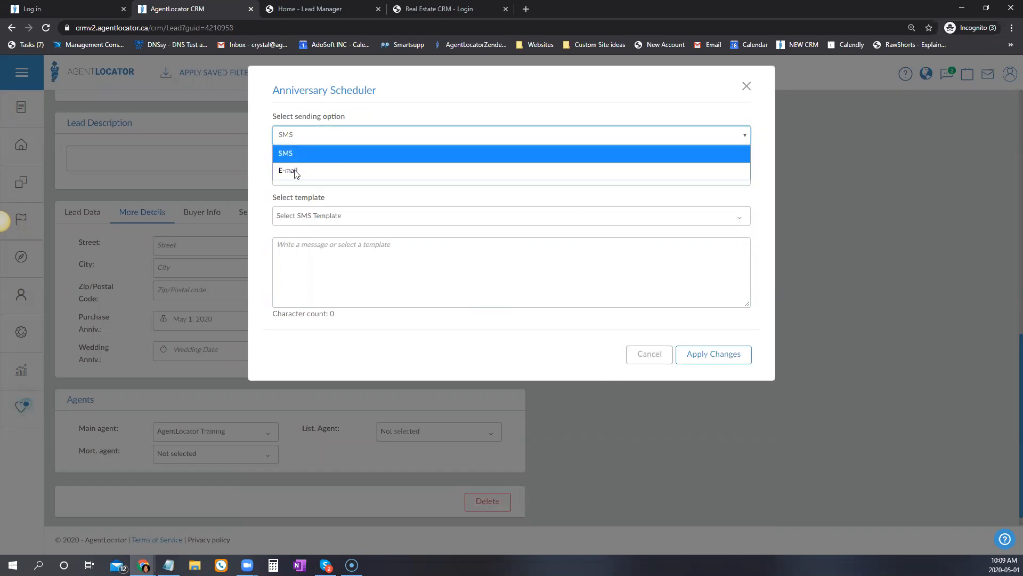
pyautogui.click(300, 190)
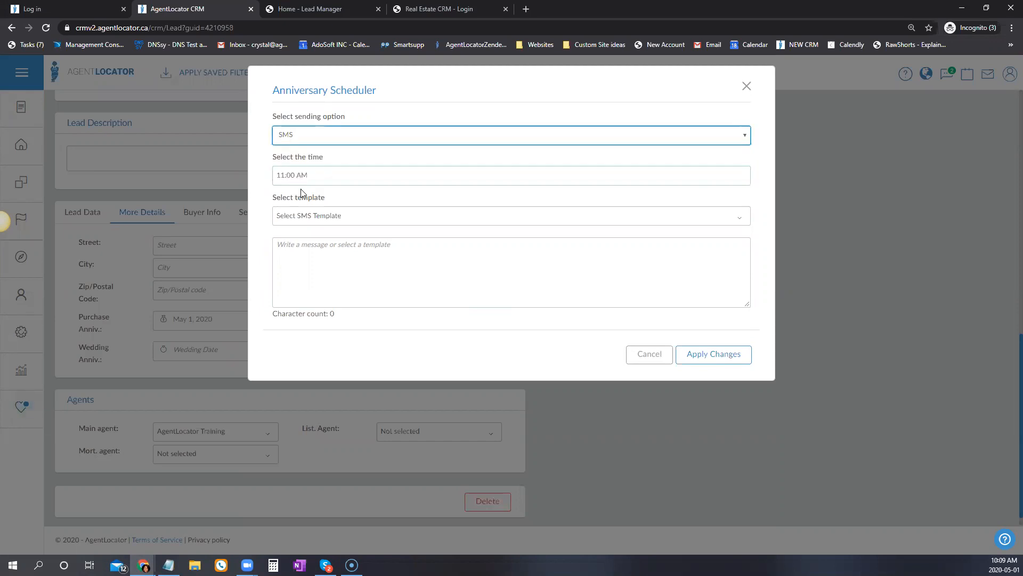
pyautogui.click(360, 220)
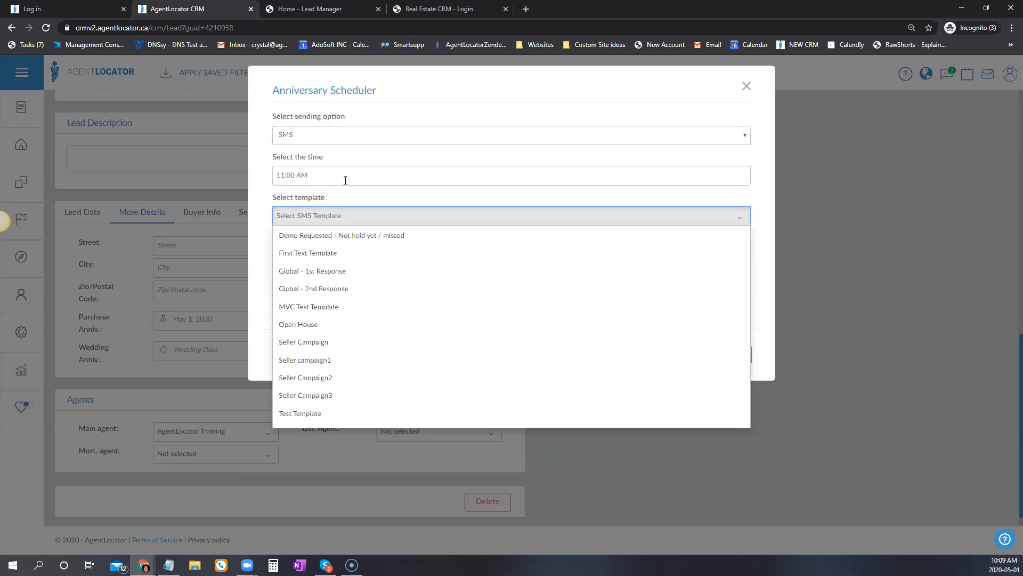
pyautogui.click(345, 180)
pyautogui.click(362, 241)
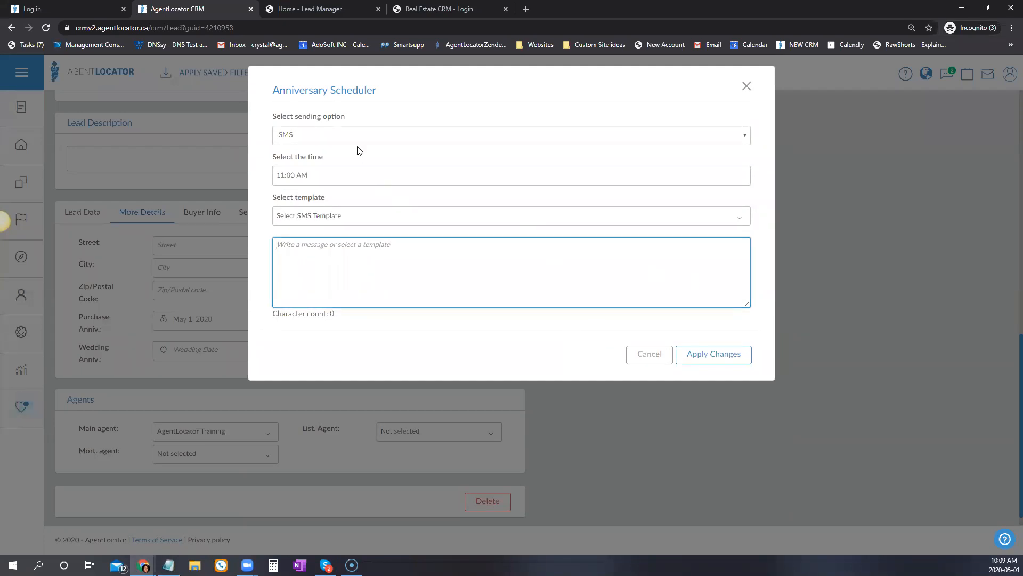
# Change the sending option to E-mail, then open and cancel the e-mail body's file import.
pyautogui.click(331, 135)
pyautogui.click(335, 174)
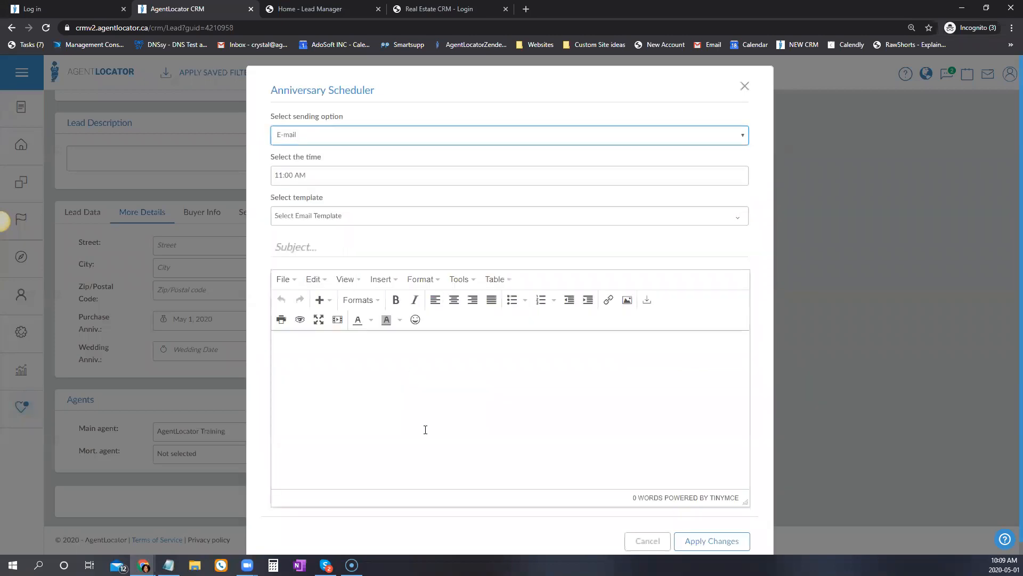
pyautogui.click(310, 362)
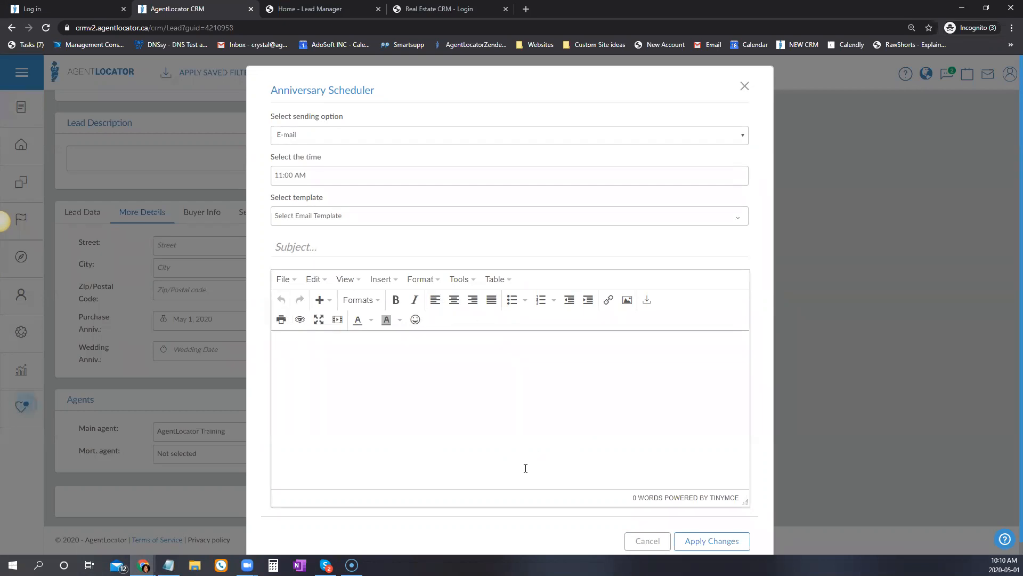
pyautogui.click(647, 301)
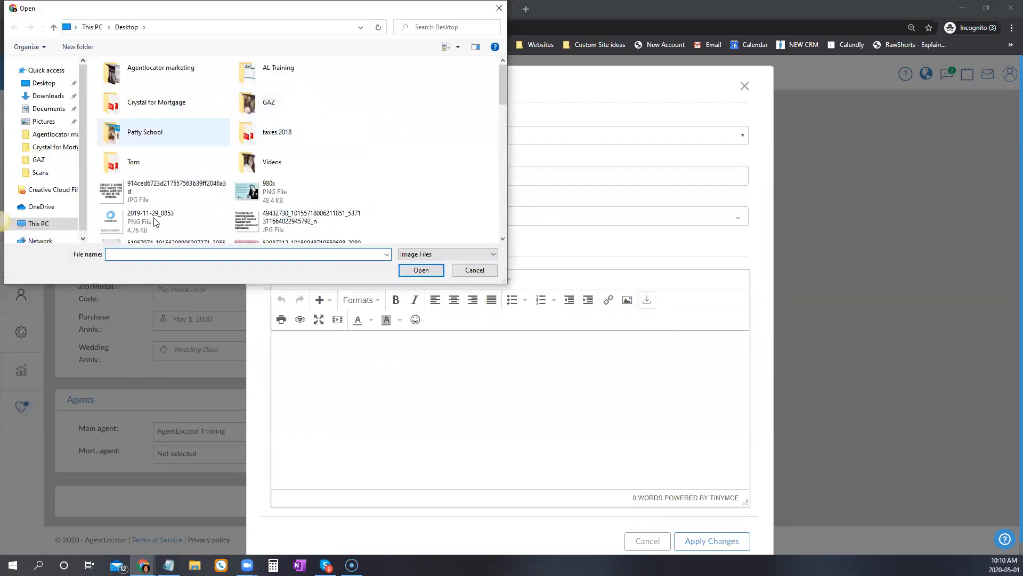
pyautogui.click(475, 270)
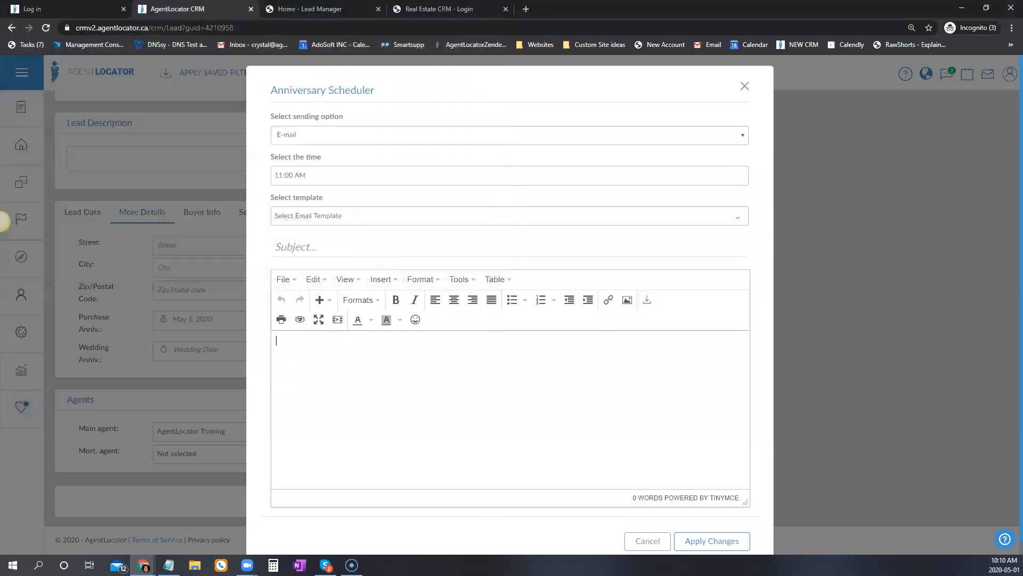
pyautogui.scroll(-1, 540, 444)
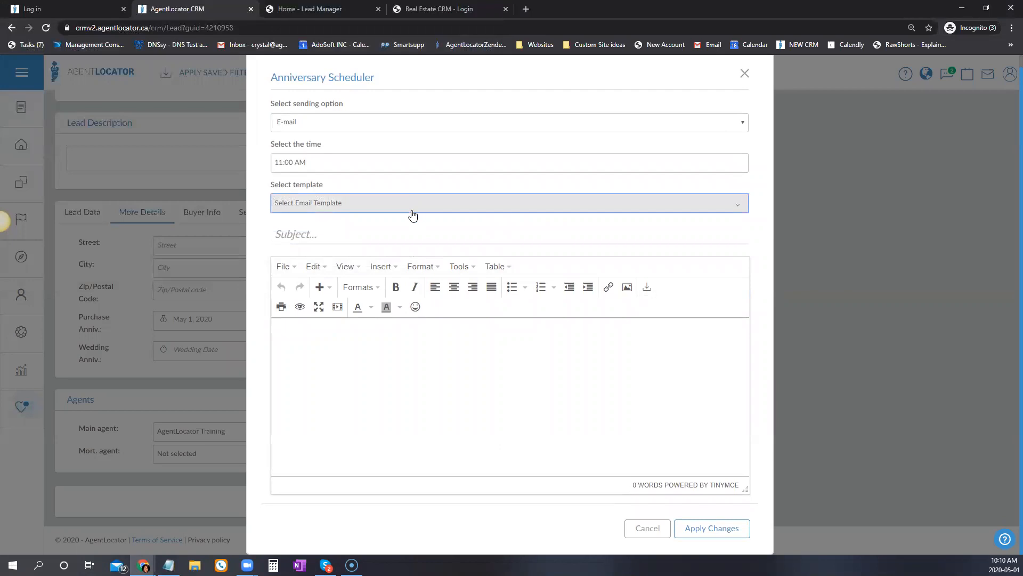
# Preview the Happy Canada Day 2 template, then close the scheduler without applying it.
pyautogui.click(414, 207)
pyautogui.click(373, 362)
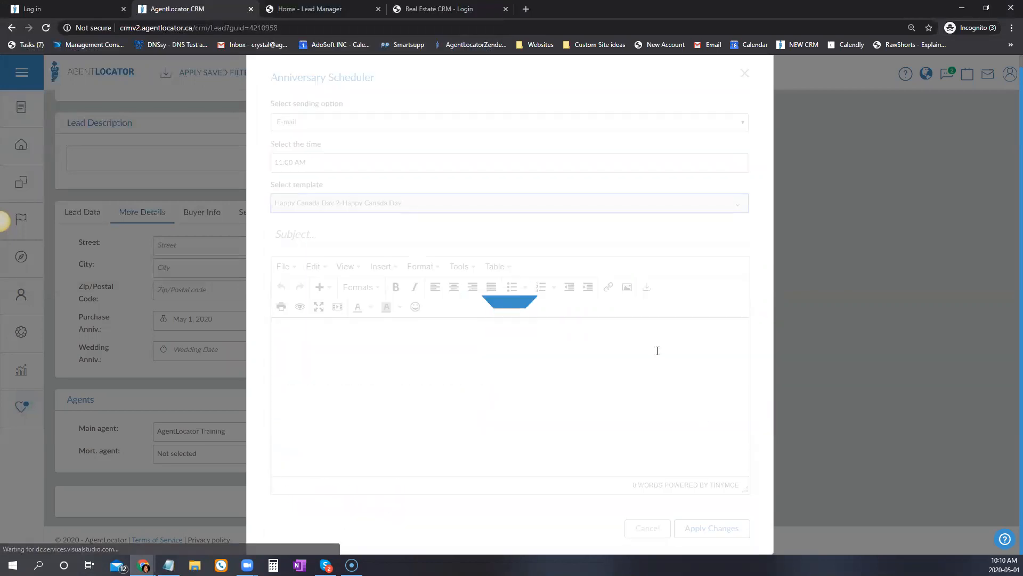
pyautogui.scroll(-8, 724, 440)
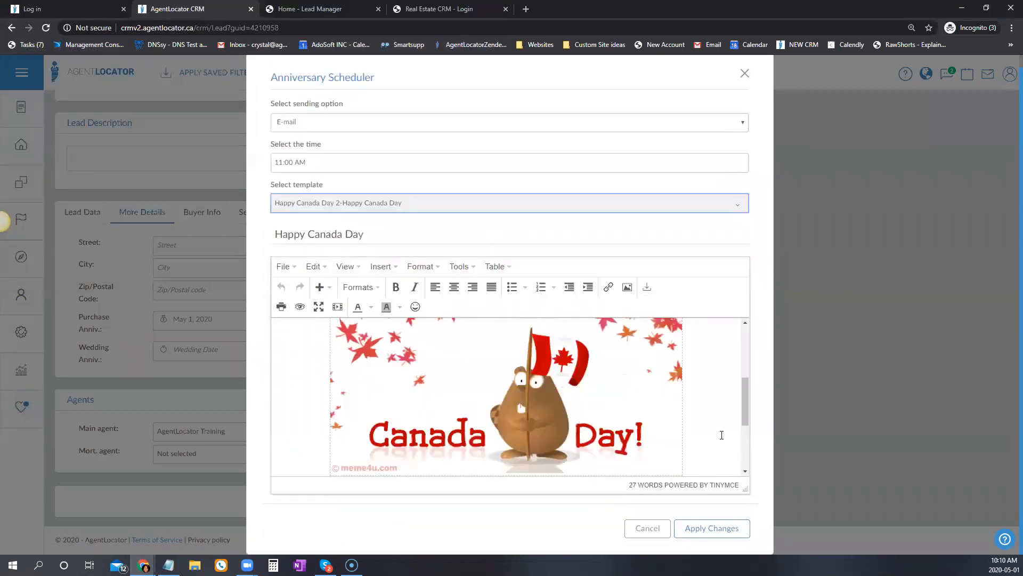
pyautogui.scroll(3, 706, 442)
pyautogui.scroll(5, 706, 441)
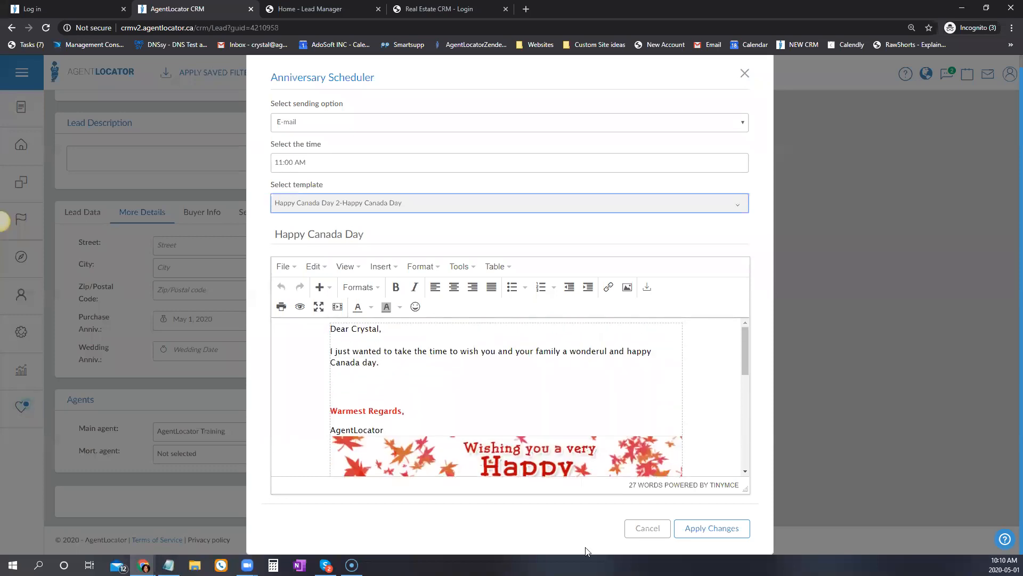
pyautogui.click(745, 73)
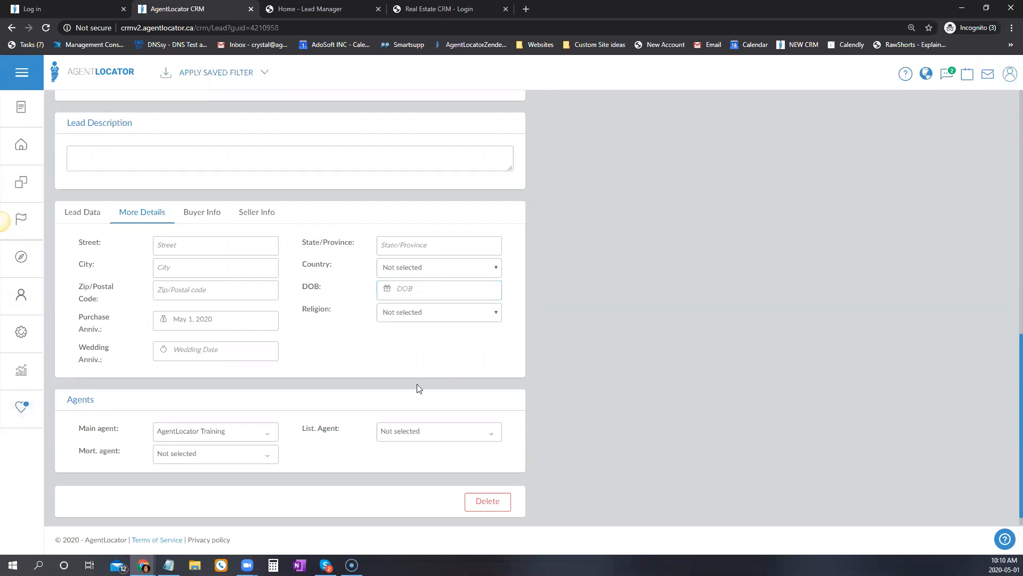
pyautogui.scroll(6, 417, 384)
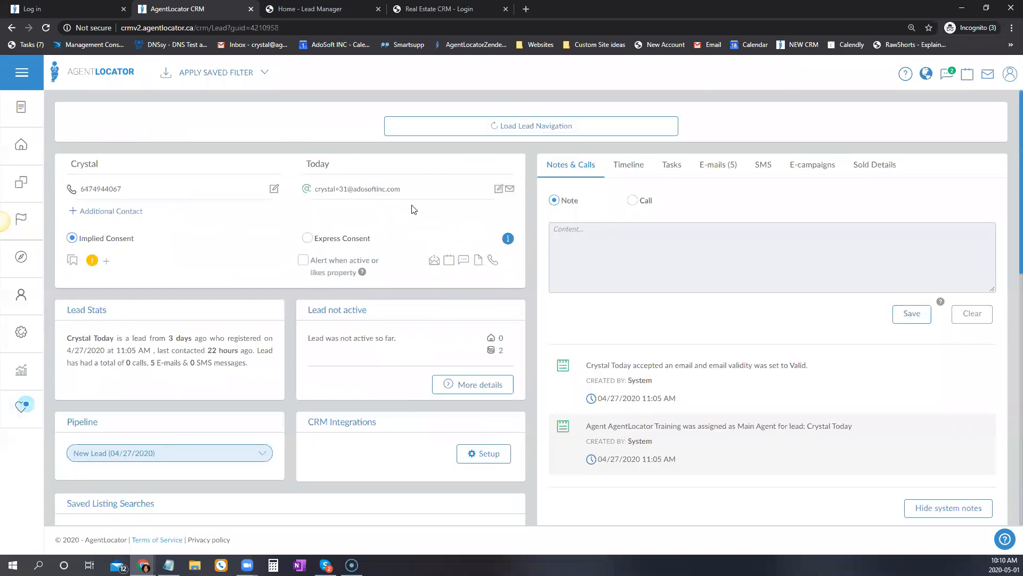
pyautogui.click(499, 189)
pyautogui.click(430, 194)
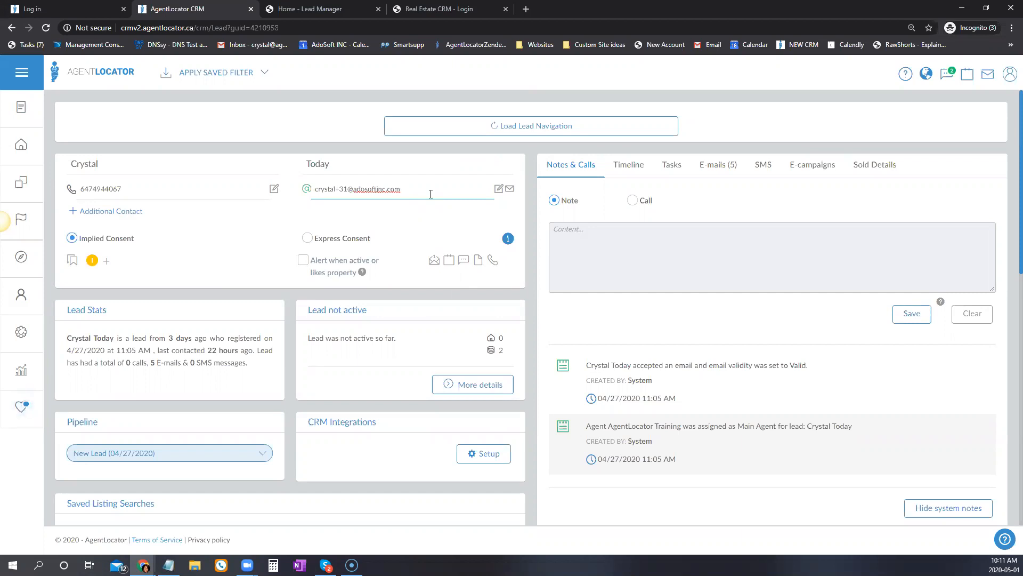
pyautogui.click(431, 292)
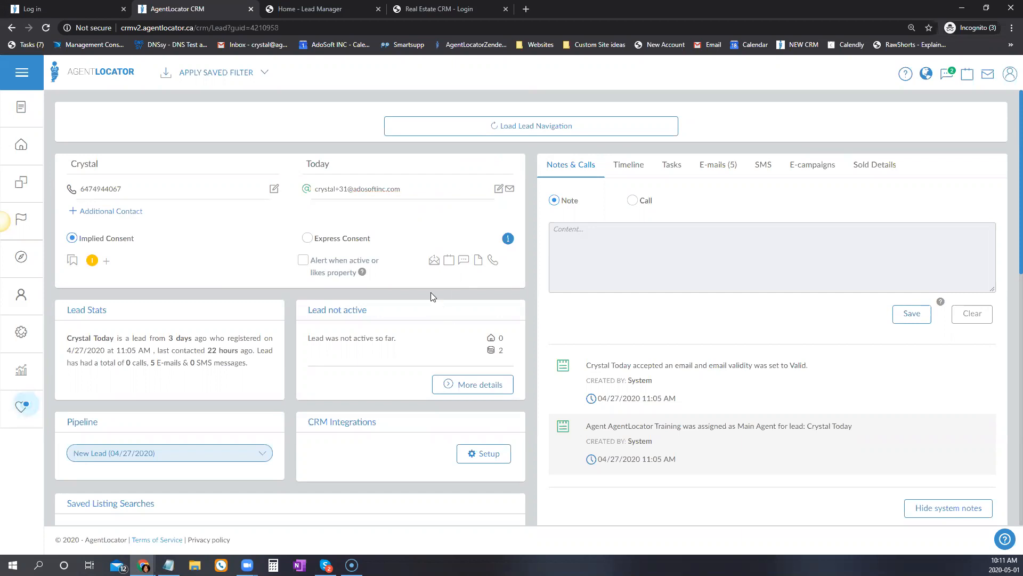
pyautogui.scroll(-10, 431, 292)
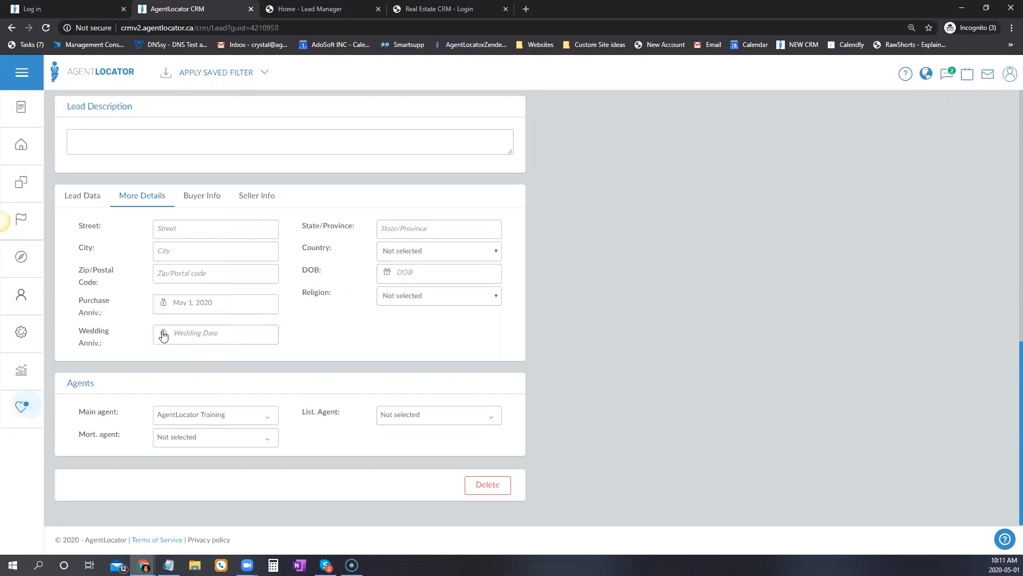
pyautogui.moveTo(163, 334)
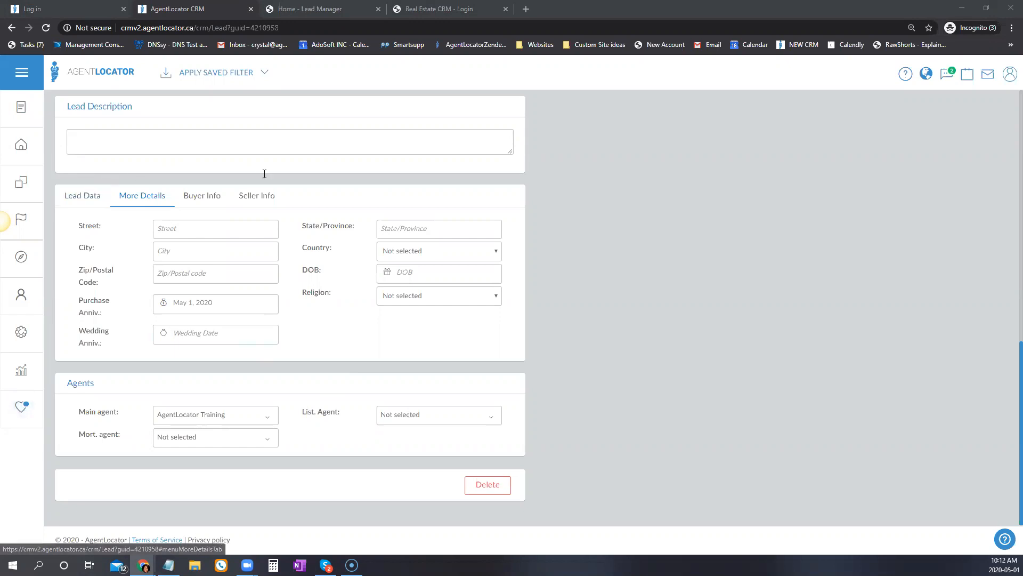
pyautogui.scroll(11, 263, 175)
pyautogui.scroll(-11, 238, 272)
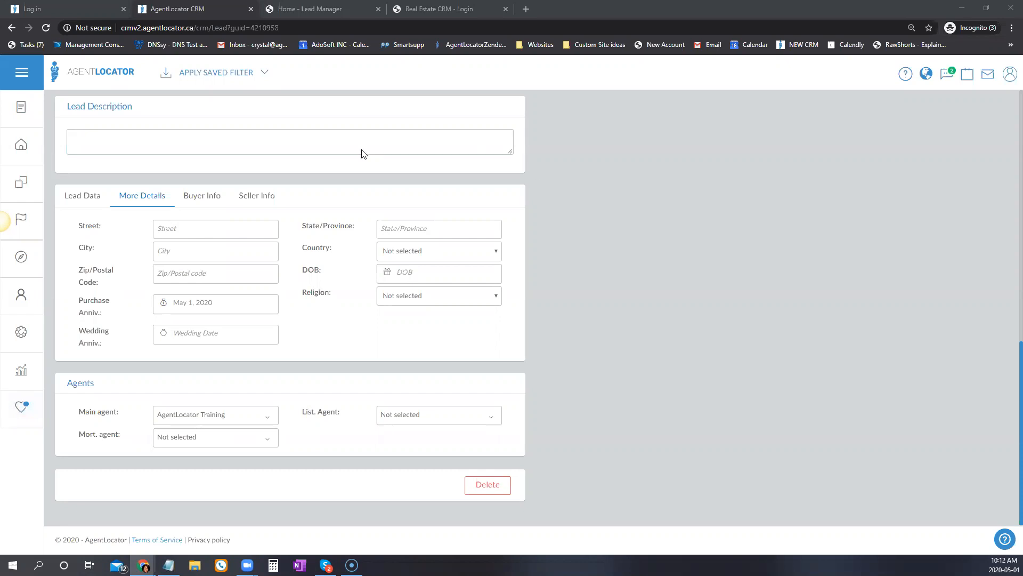
pyautogui.scroll(10, 362, 154)
pyautogui.click(115, 159)
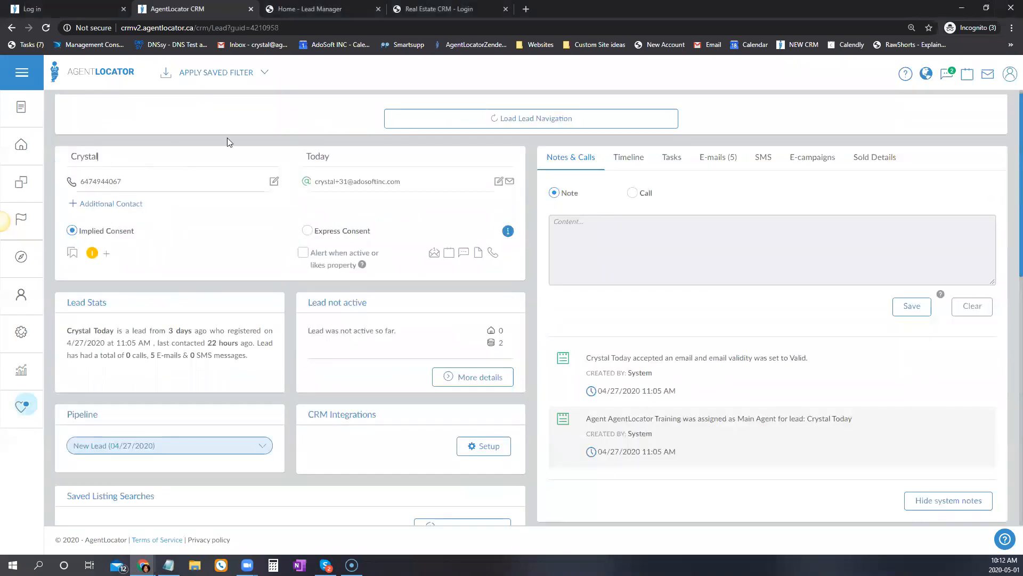
# Append the partner's name to the first name and save the partner's e-mail as a second address.
pyautogui.write('& Joe')
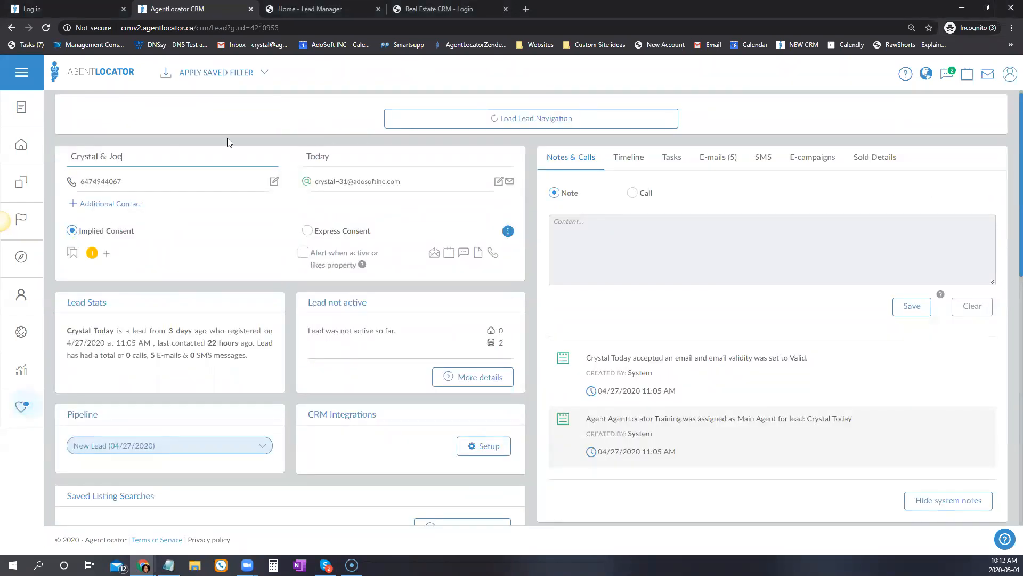
pyautogui.click(191, 206)
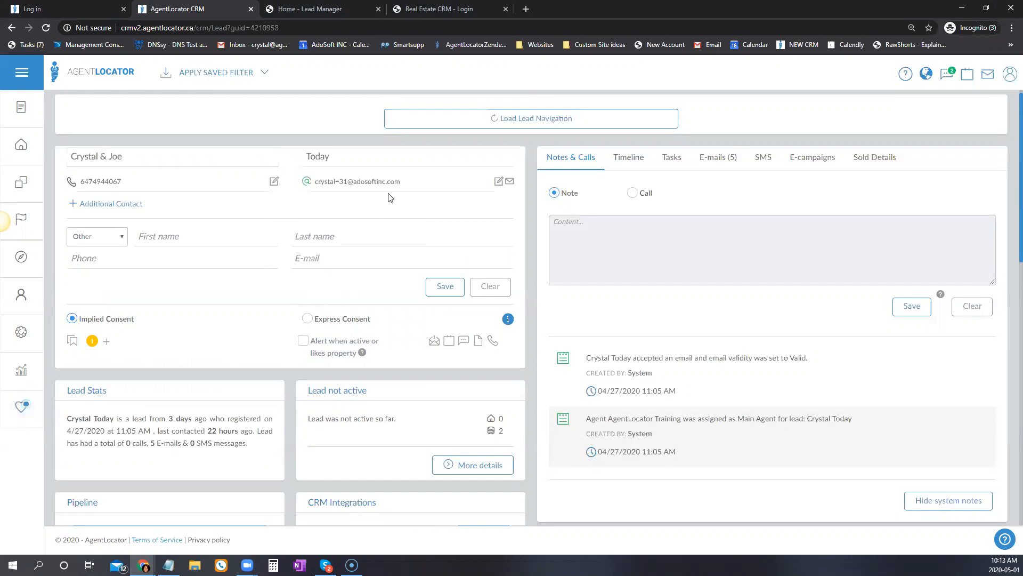
pyautogui.click(500, 182)
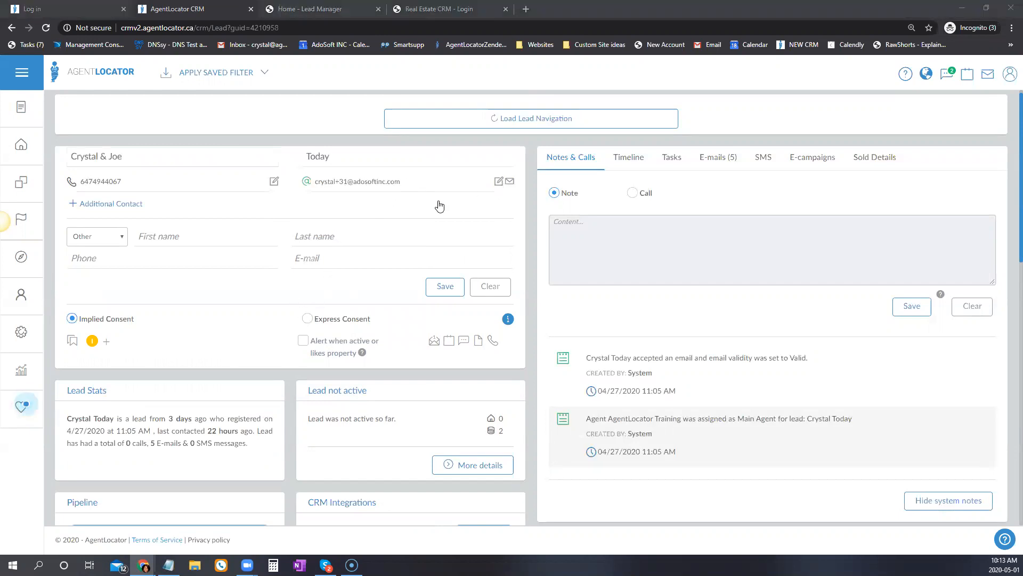
pyautogui.write(', jo')
pyautogui.press('BackSpace')
pyautogui.press('BackSpace')
pyautogui.press('BackSpace')
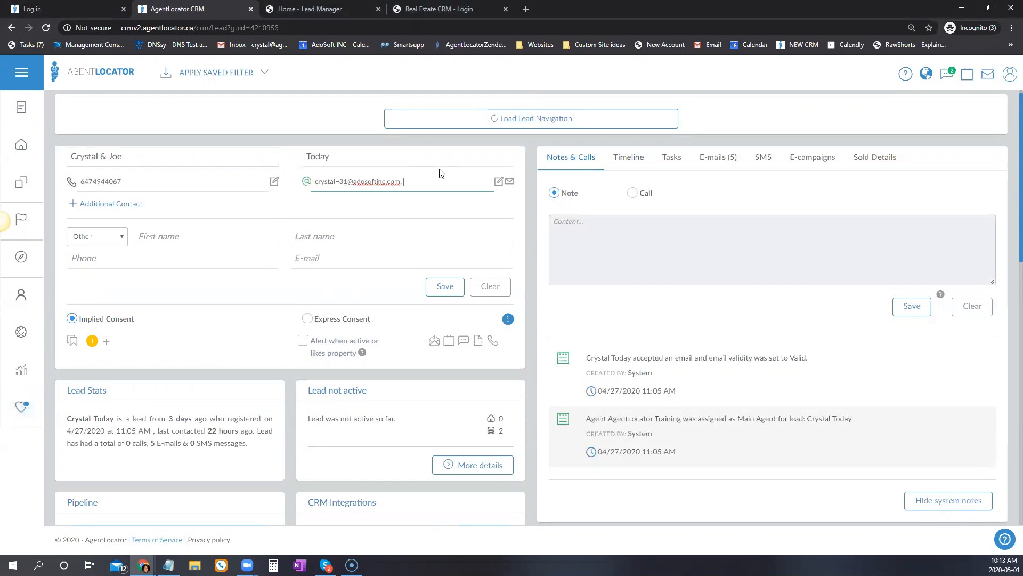
pyautogui.press('Return')
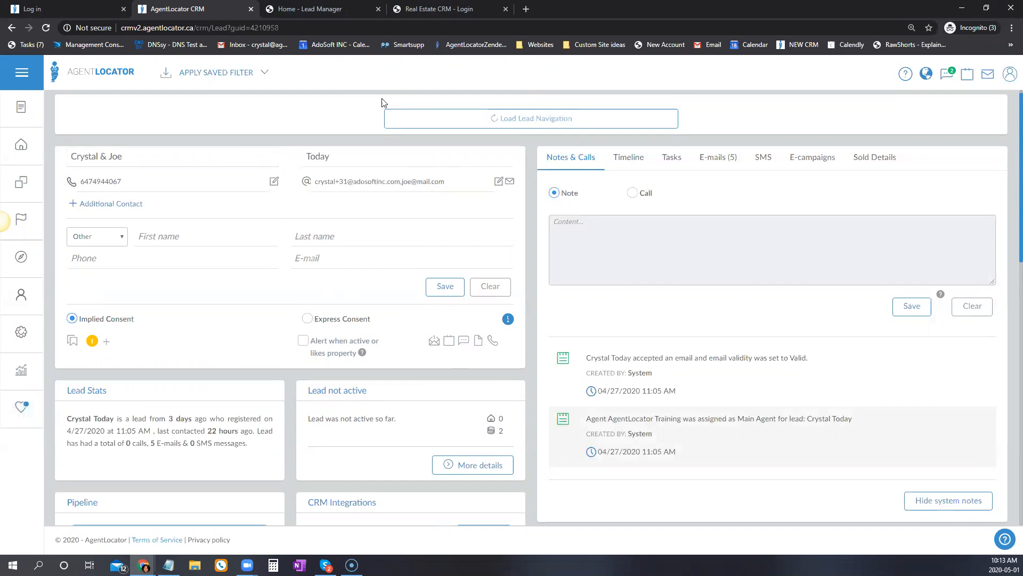
pyautogui.click(385, 184)
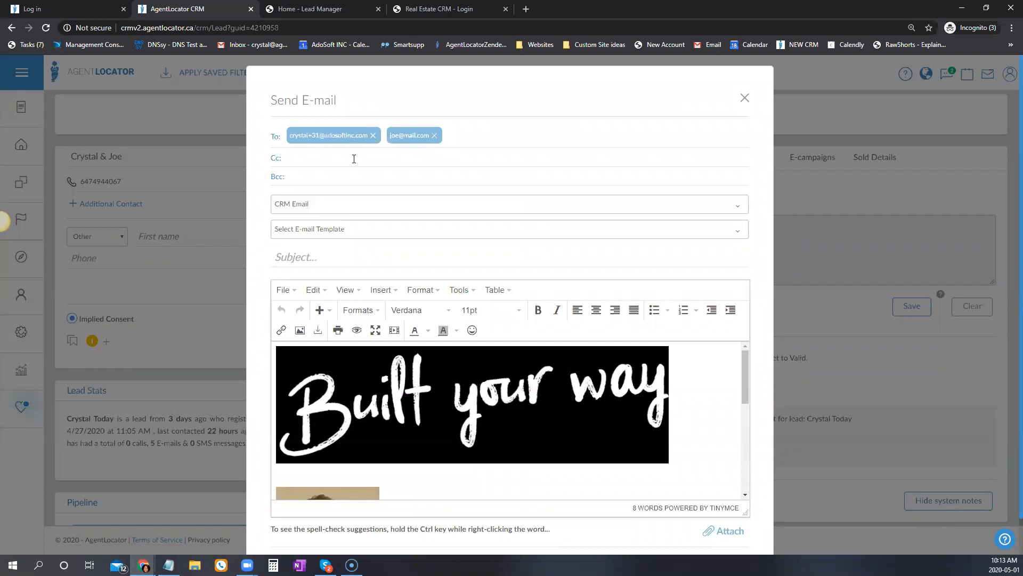
pyautogui.click(434, 135)
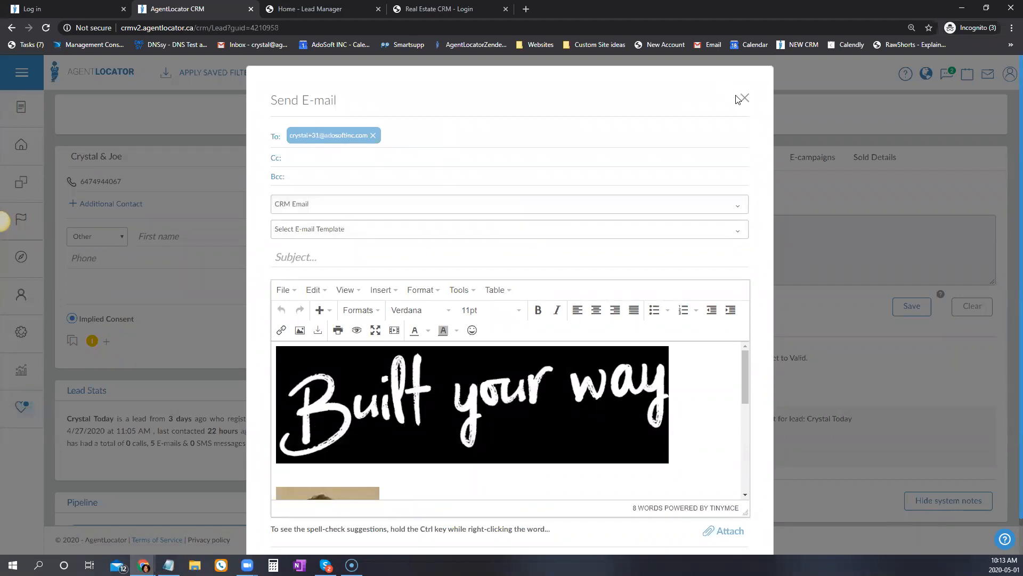
pyautogui.scroll(-2, 506, 421)
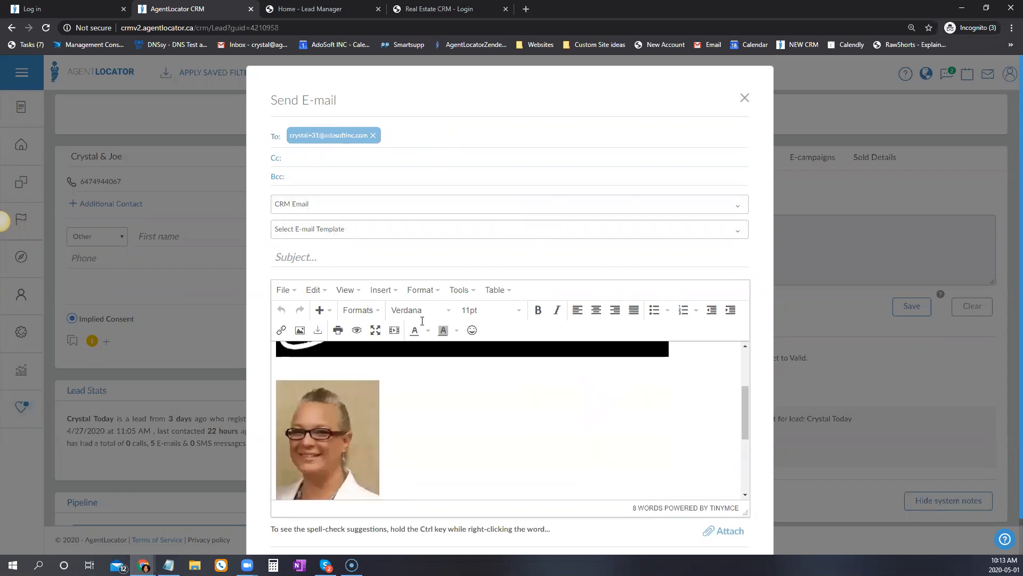
pyautogui.press('Escape')
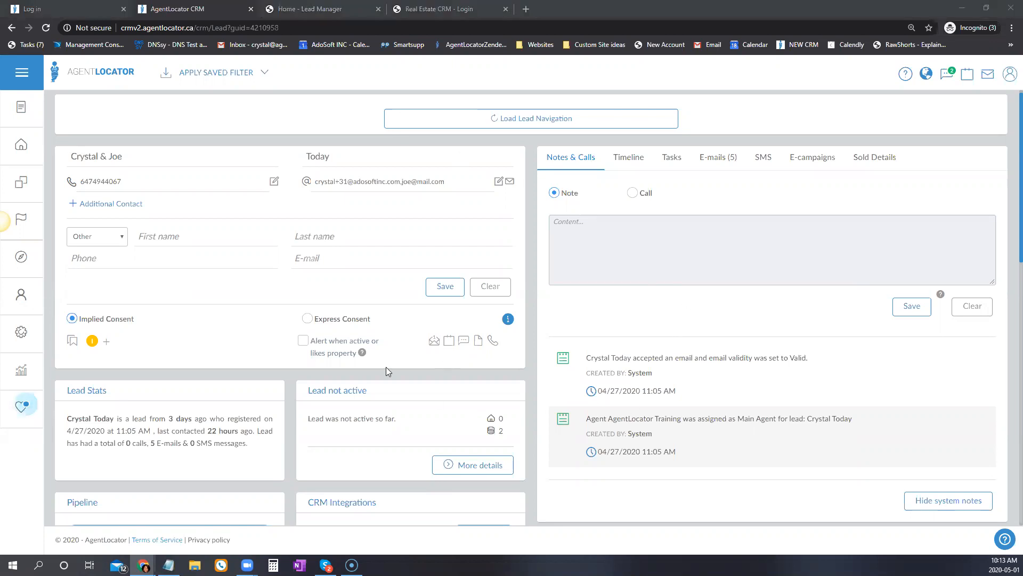
# Look over the Religion options without choosing one, then show the Buyer Info tab.
pyautogui.scroll(-12, 385, 366)
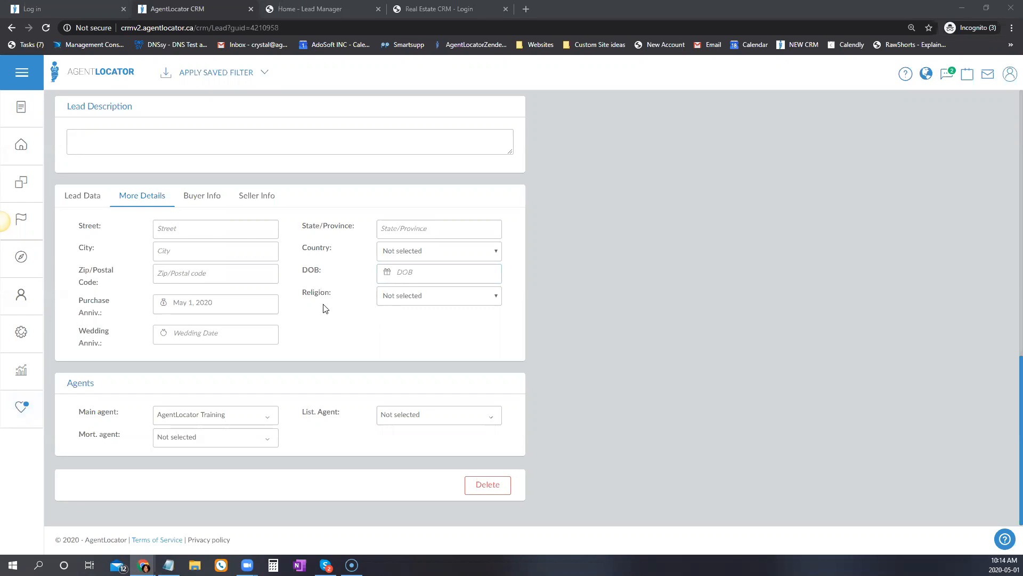
pyautogui.moveTo(290, 296); pyautogui.dragTo(423, 331)
pyautogui.click(402, 295)
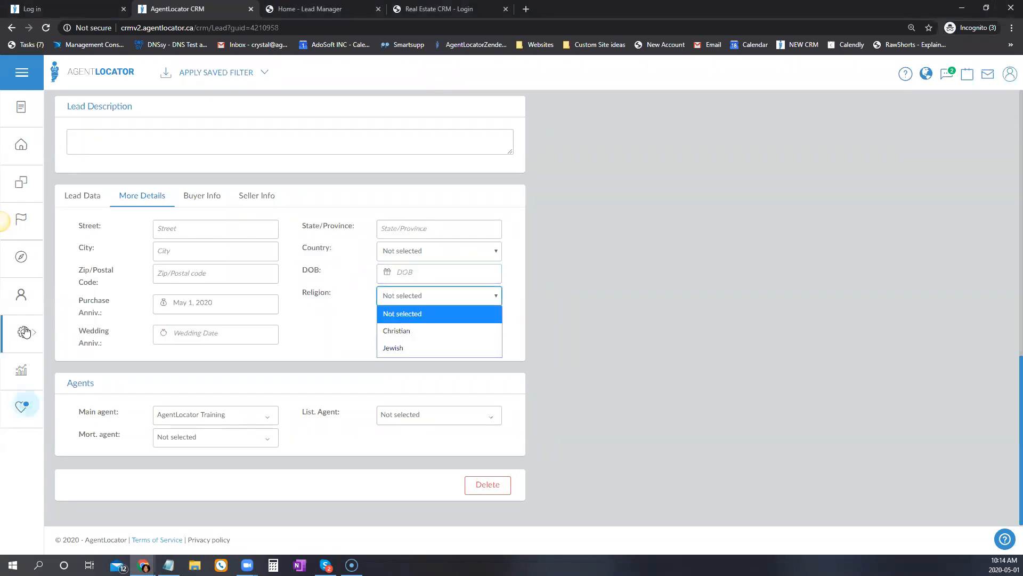
pyautogui.moveTo(28, 336)
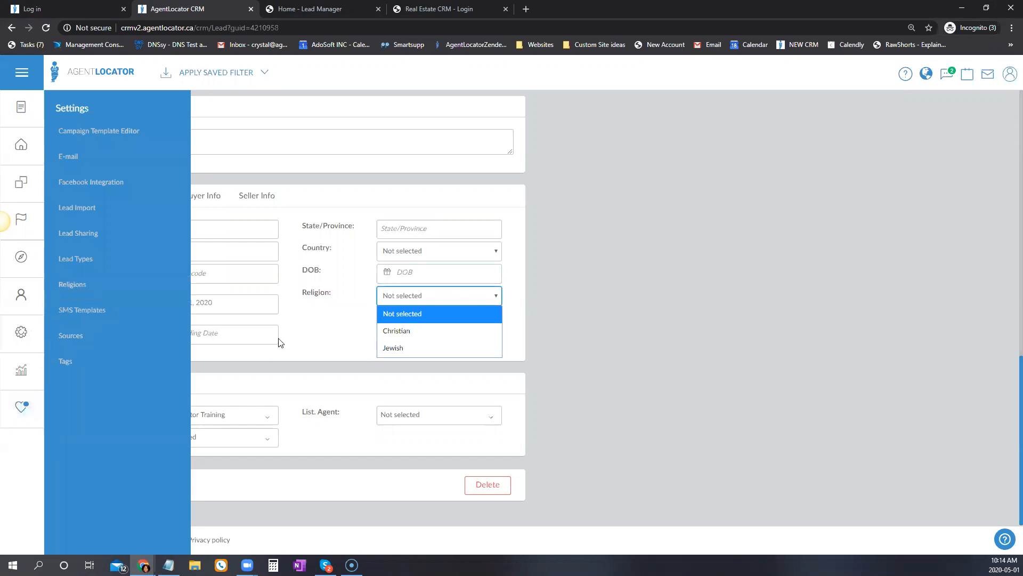
pyautogui.click(358, 348)
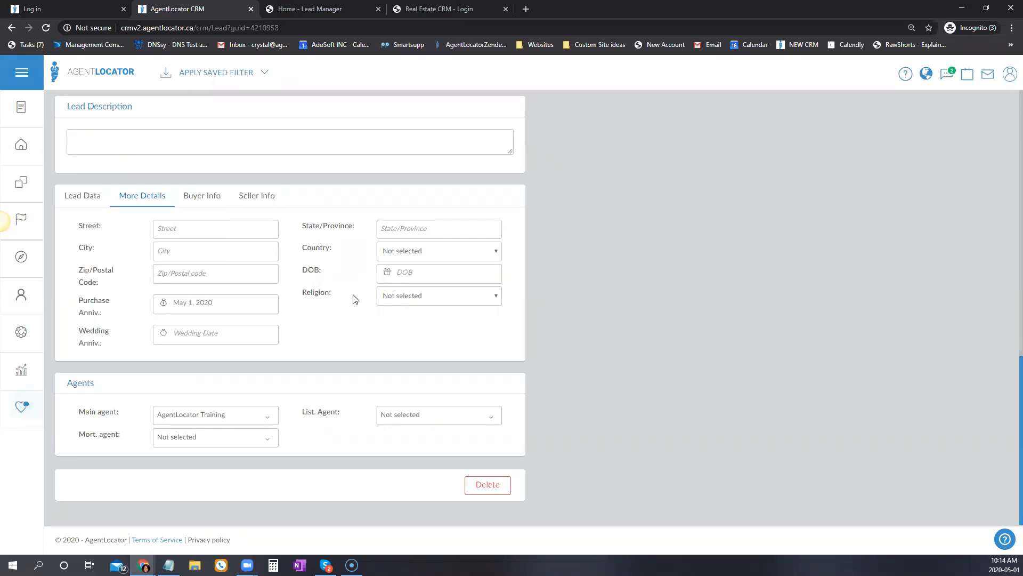
pyautogui.click(208, 198)
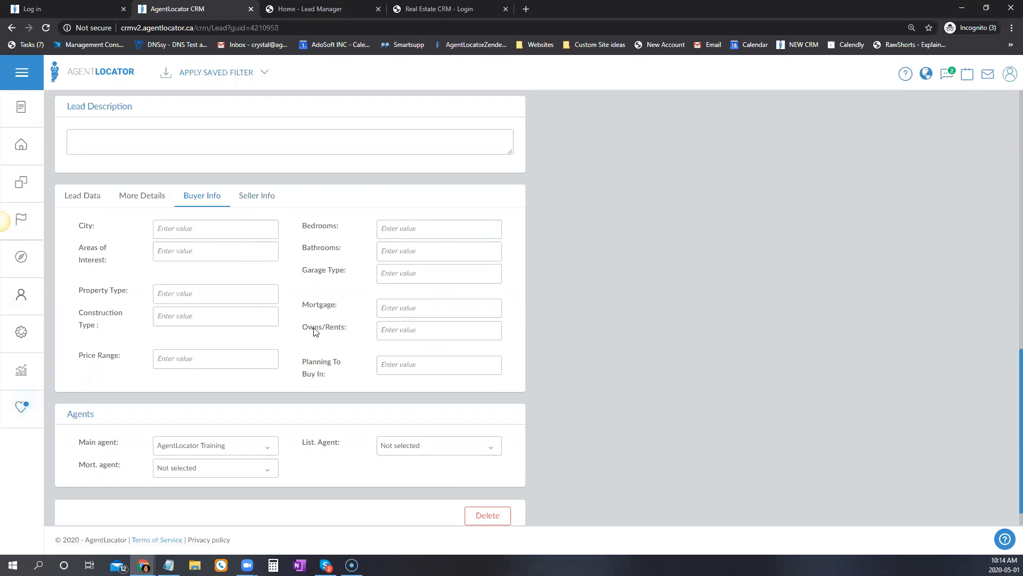
# Focus the Price Range field, then review the Seller Info, Lead Data and More Details tabs.
pyautogui.click(228, 364)
pyautogui.click(233, 361)
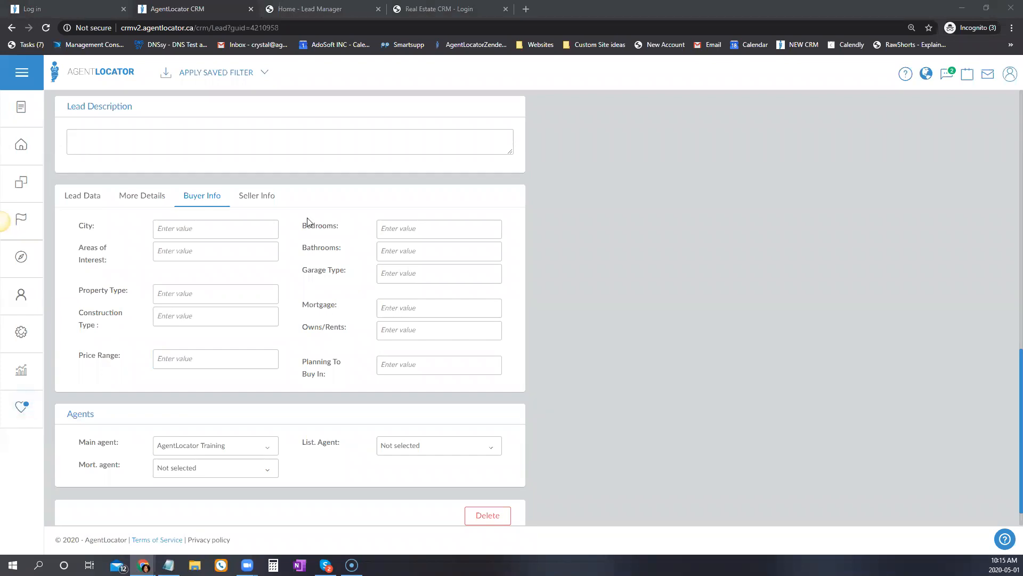
pyautogui.click(256, 200)
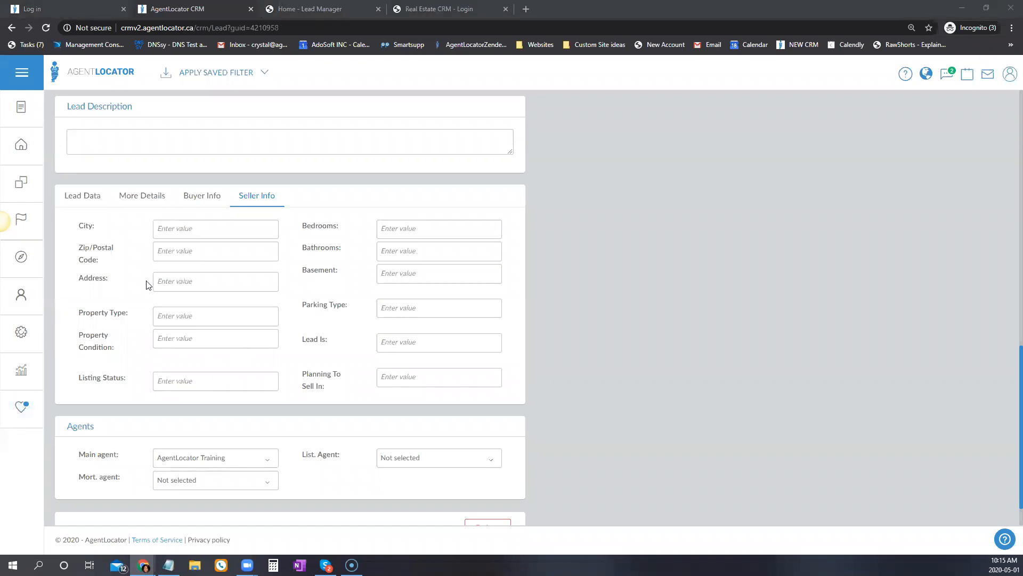
pyautogui.click(83, 202)
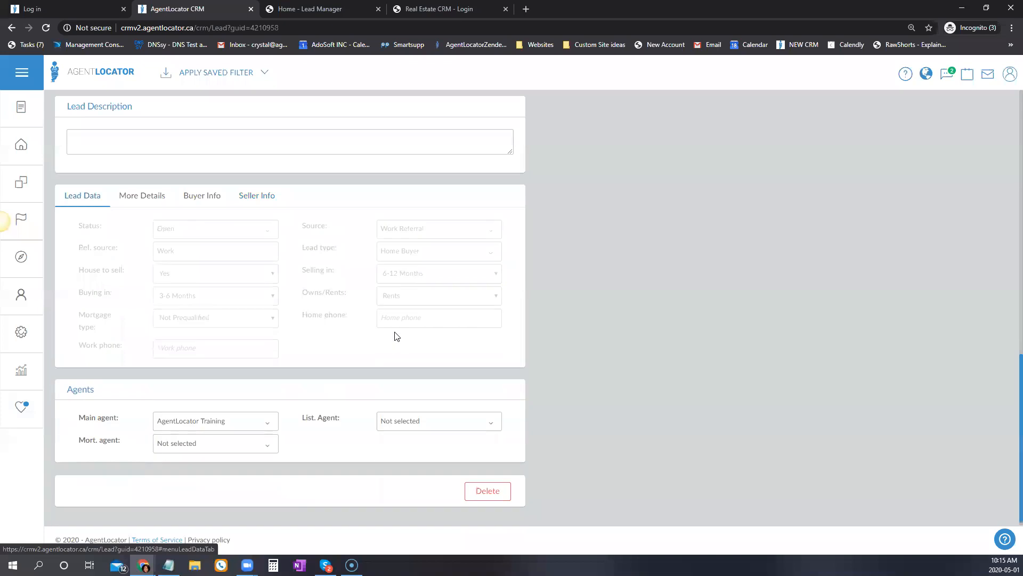
pyautogui.click(133, 197)
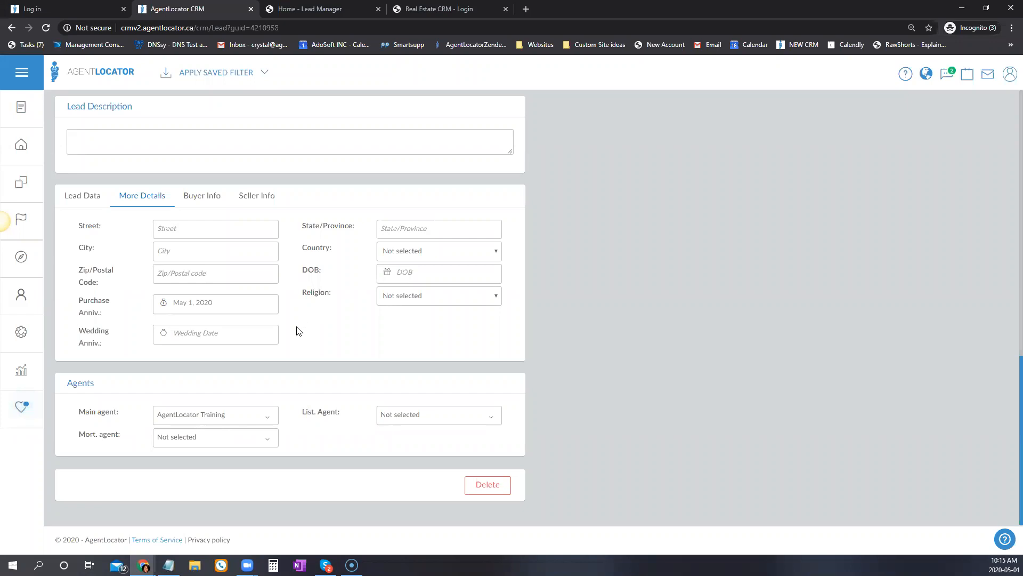
pyautogui.scroll(6, 294, 329)
pyautogui.scroll(7, 289, 323)
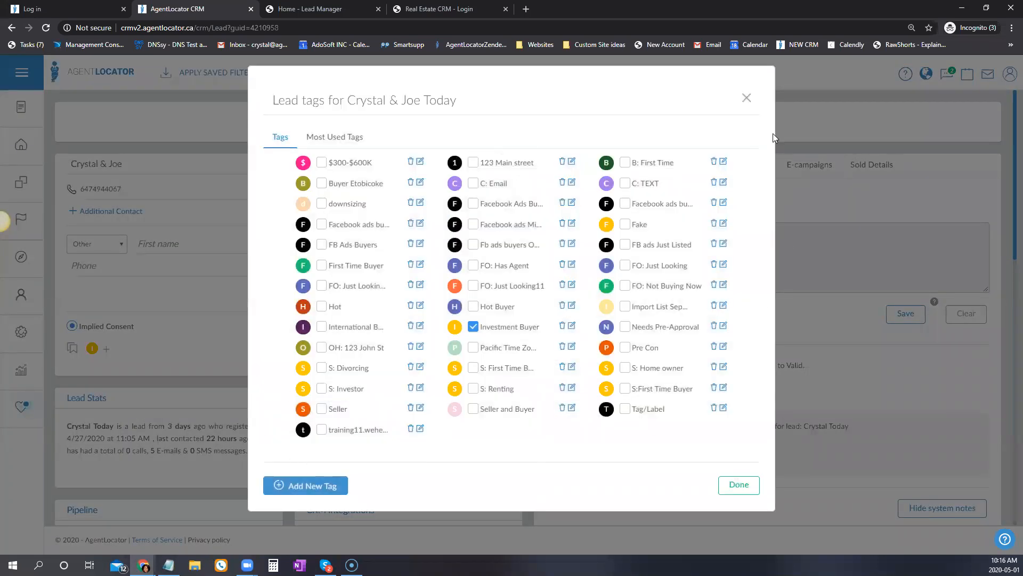
# Close the tags window unchanged, scroll through the lead details, and return to the leads list.
pyautogui.click(246, 372)
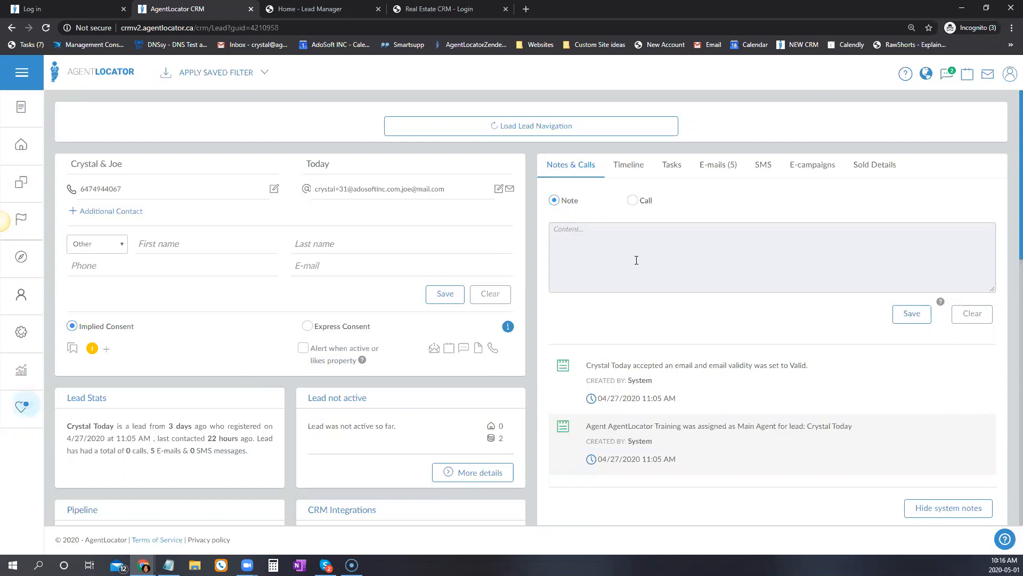
pyautogui.scroll(-5, 253, 405)
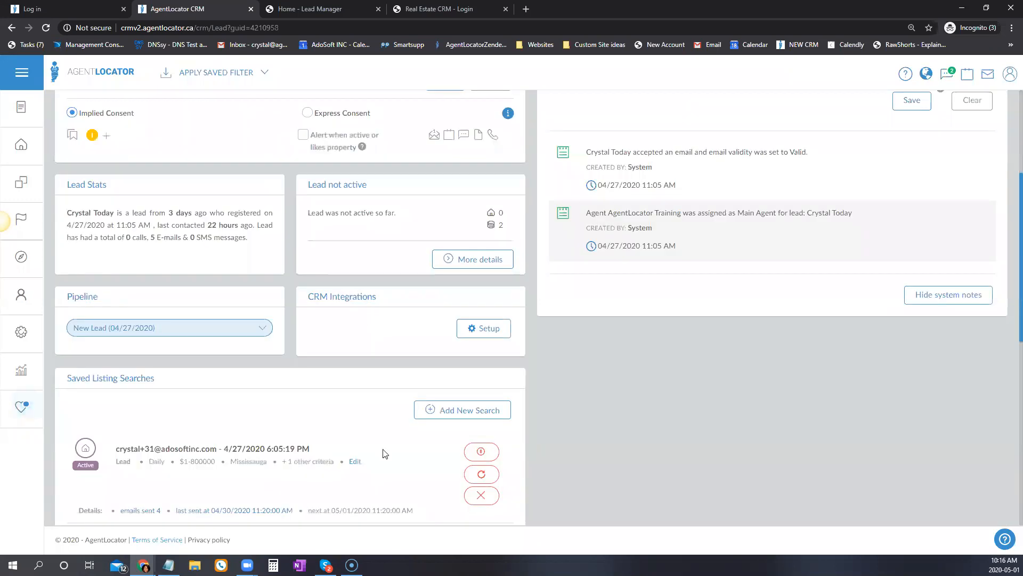
pyautogui.scroll(-7, 381, 410)
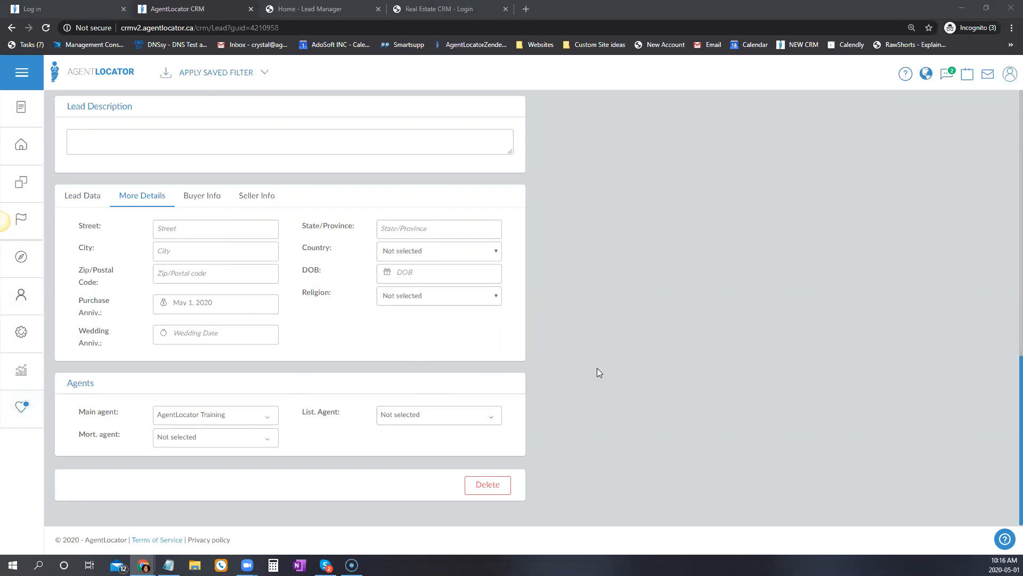
pyautogui.scroll(2, 738, 329)
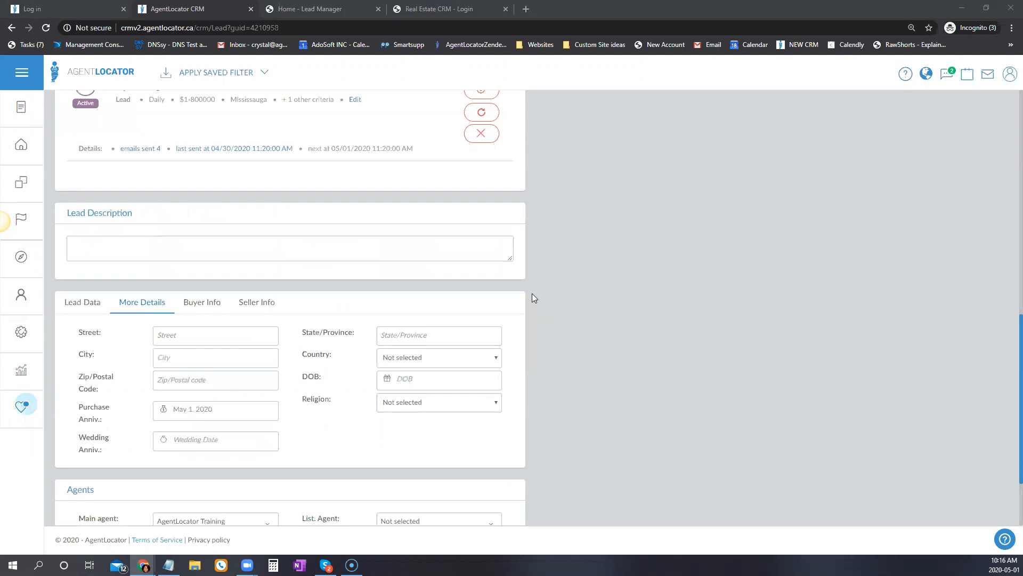
pyautogui.scroll(10, 529, 317)
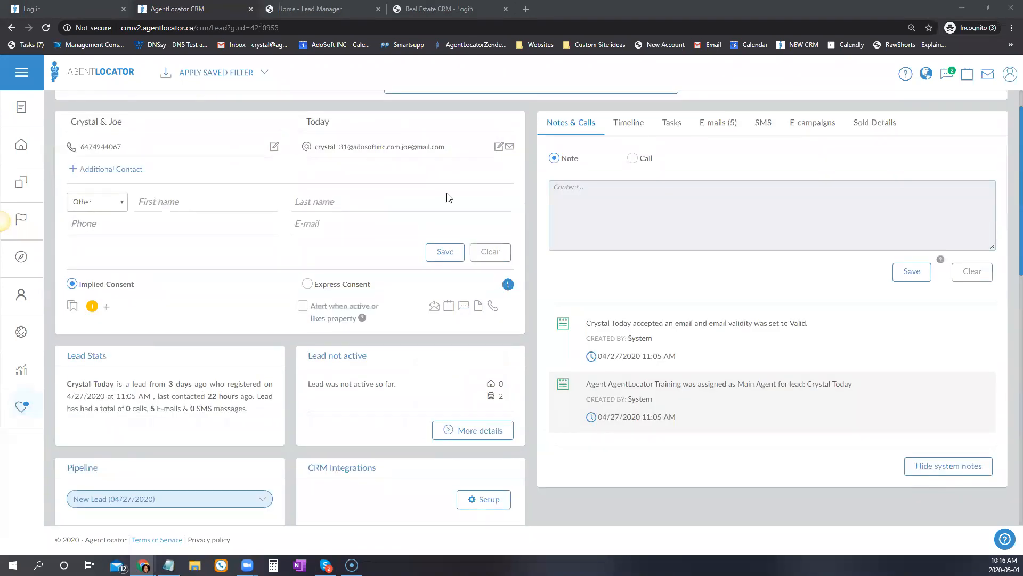
pyautogui.scroll(1, 448, 197)
pyautogui.click(21, 144)
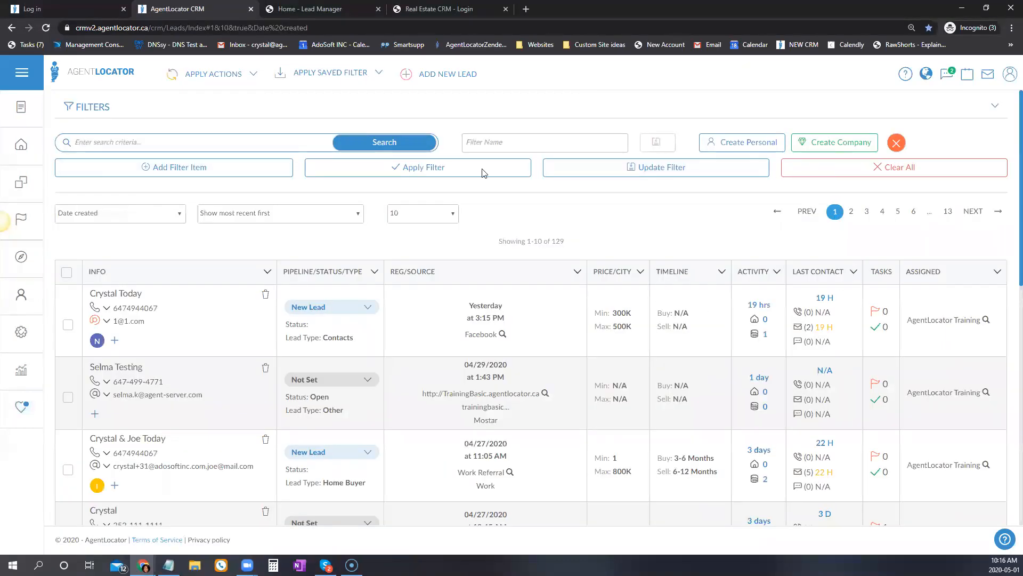
# Add four empty filter condition rows and place the cursor in the Filter Name field.
pyautogui.click(188, 170)
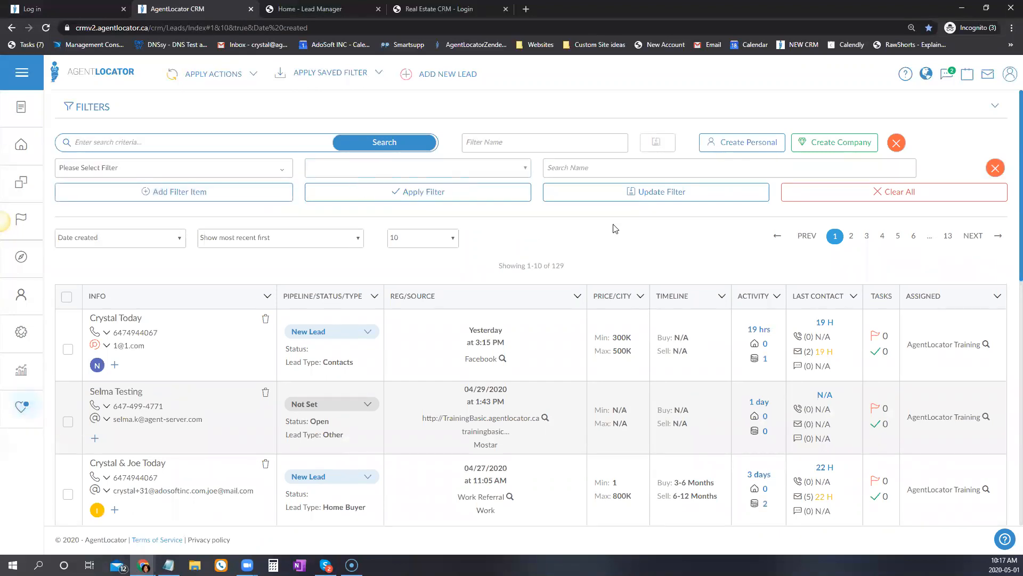
pyautogui.click(190, 196)
pyautogui.click(182, 219)
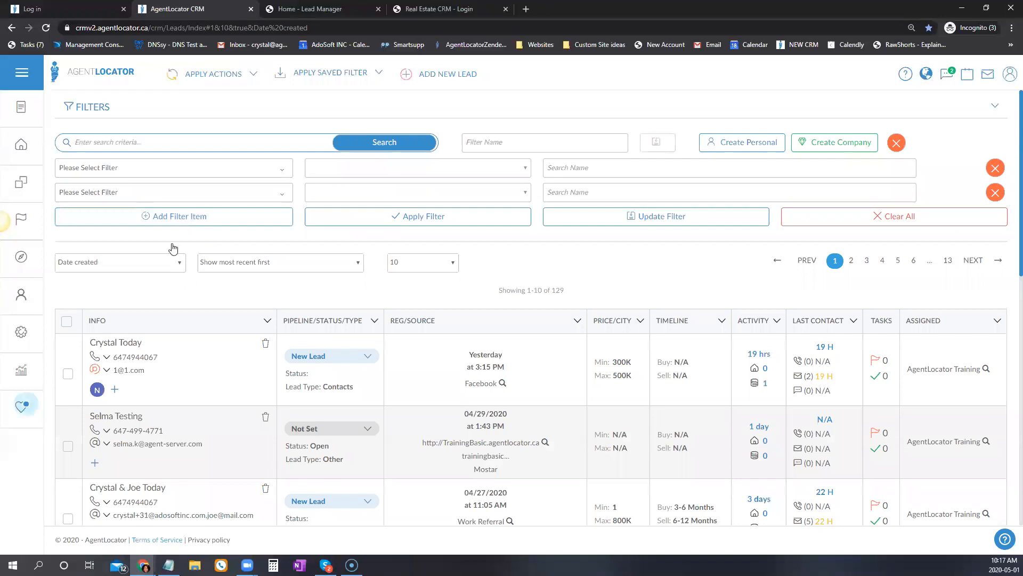
pyautogui.click(171, 246)
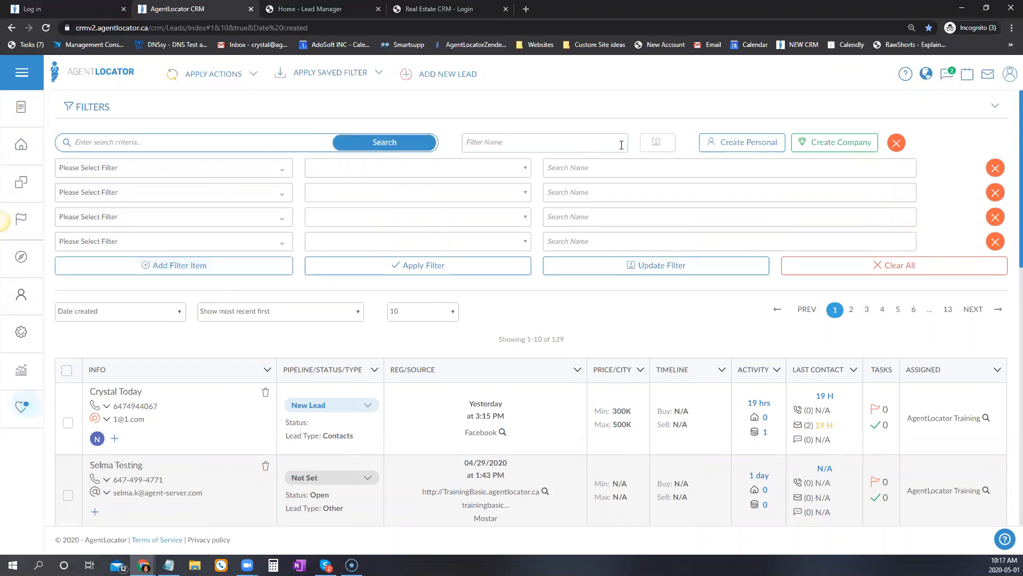
pyautogui.click(465, 141)
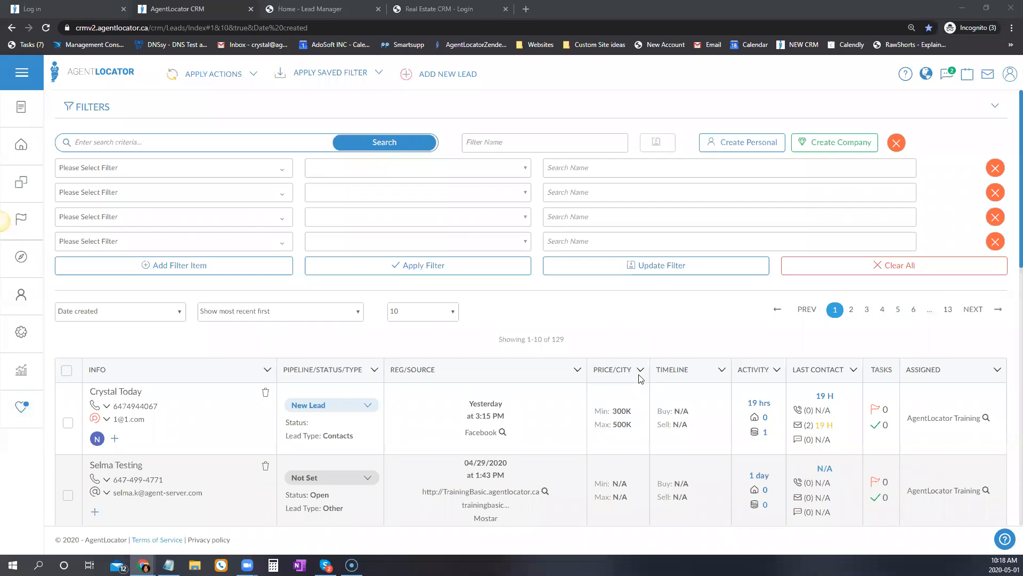
# Clear all filters and apply a new # of Calls = 0 filter.
pyautogui.click(940, 266)
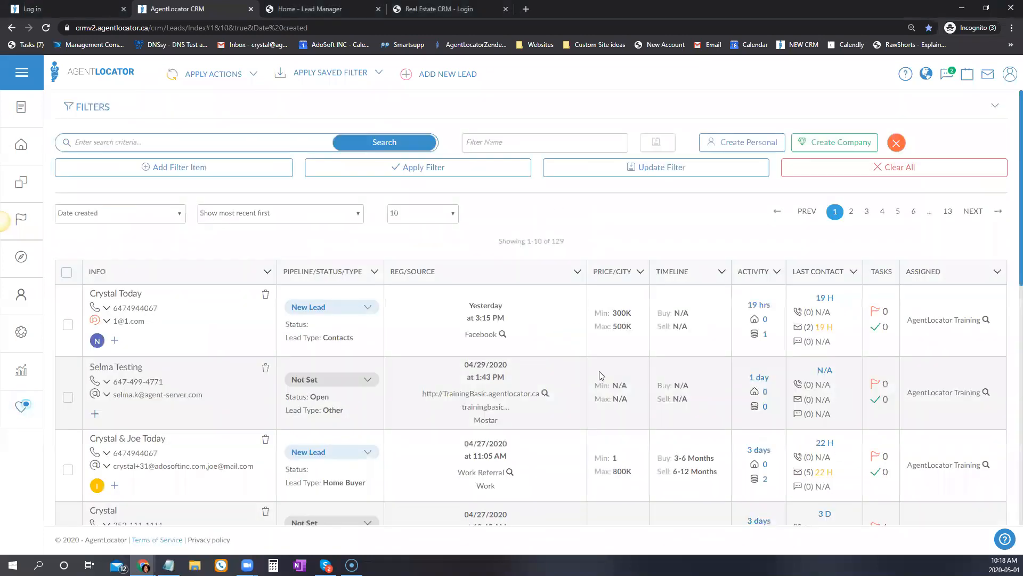
pyautogui.click(187, 168)
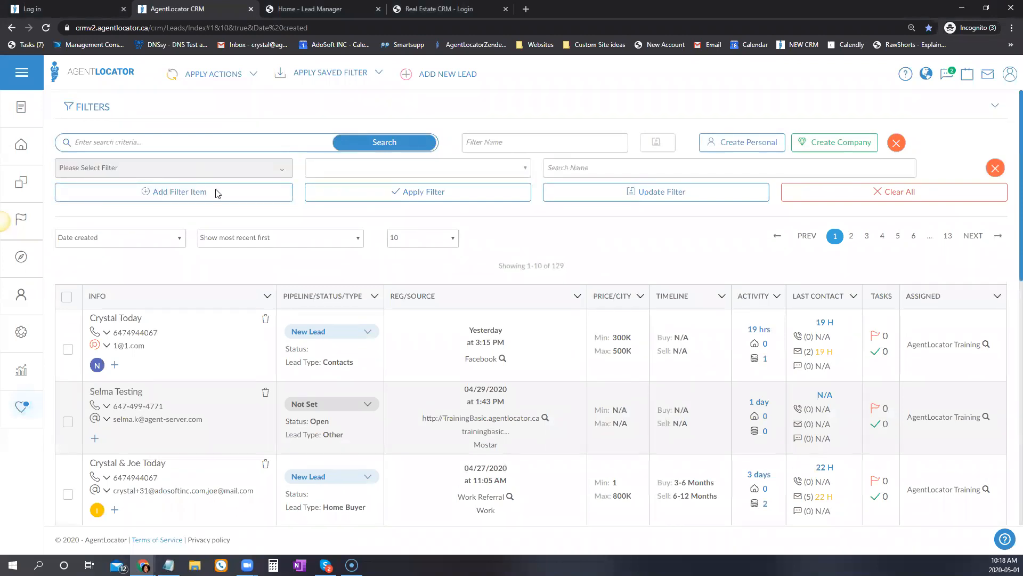
pyautogui.click(181, 168)
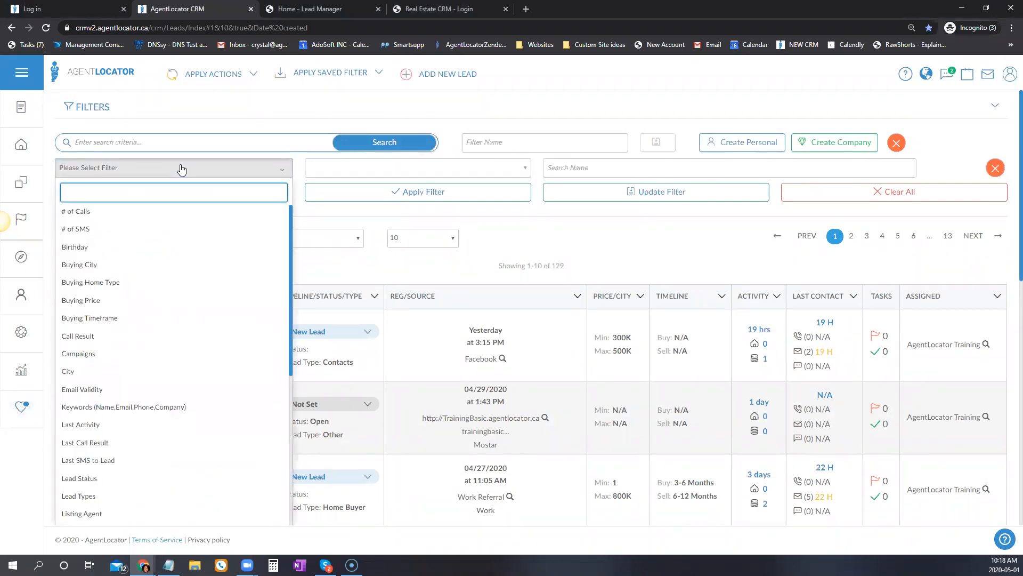
pyautogui.click(96, 213)
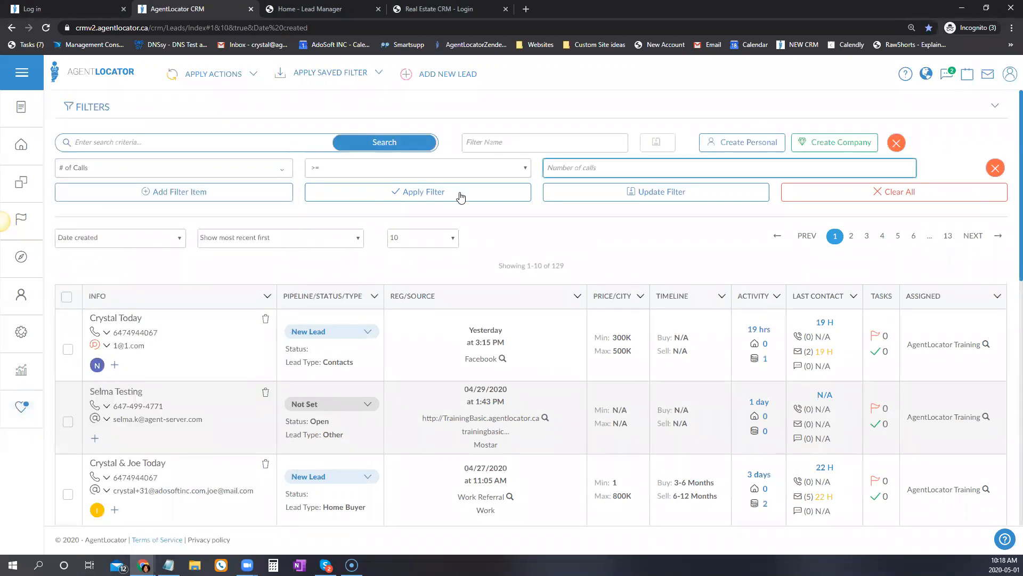
pyautogui.click(354, 170)
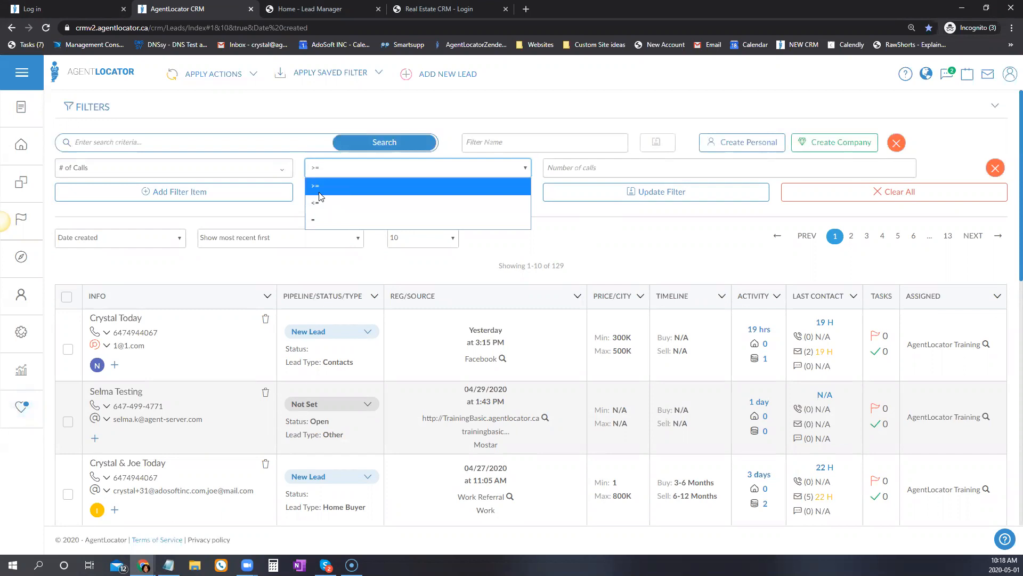
pyautogui.click(315, 218)
pyautogui.click(587, 167)
pyautogui.write('0')
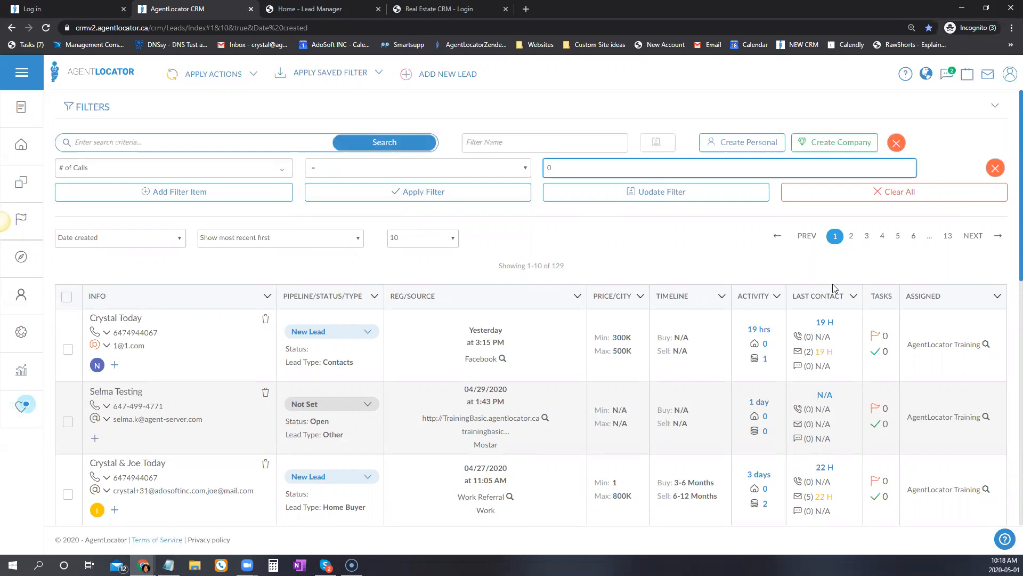
pyautogui.click(452, 191)
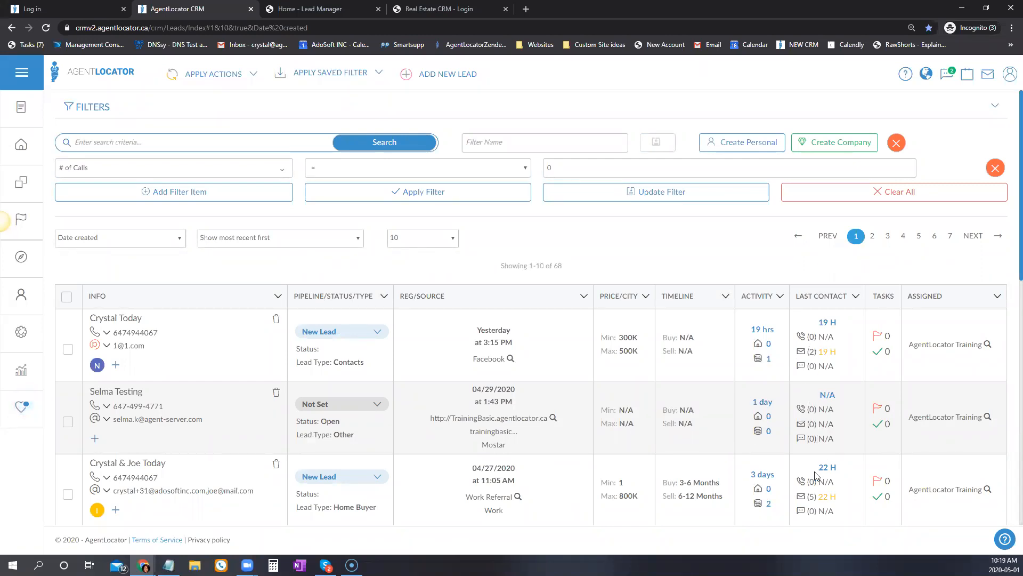
# Change the condition to # of Calls <= 5 and apply it.
pyautogui.click(435, 169)
pyautogui.click(374, 202)
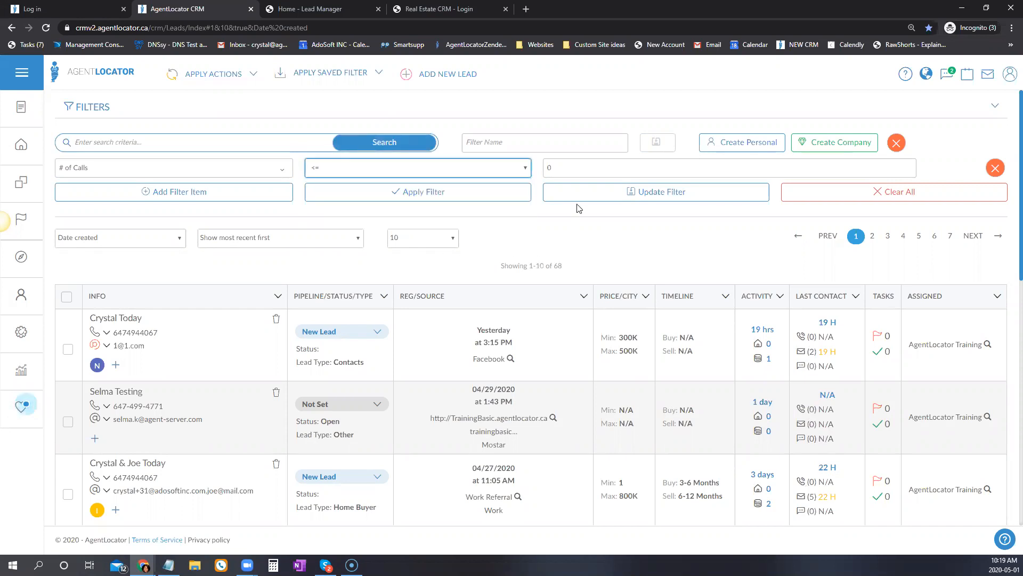
pyautogui.doubleClick(556, 168)
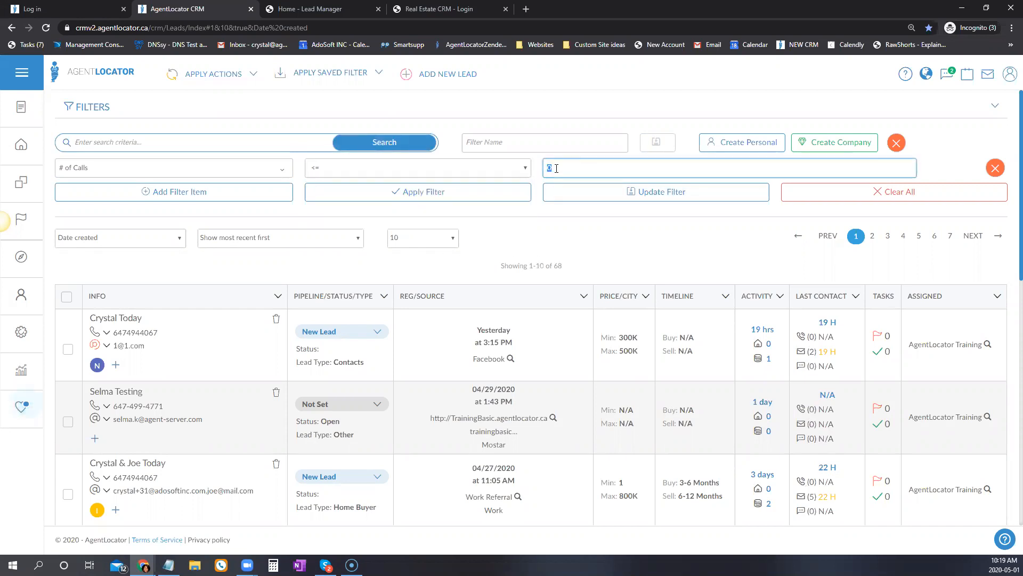
pyautogui.write('5')
pyautogui.click(506, 193)
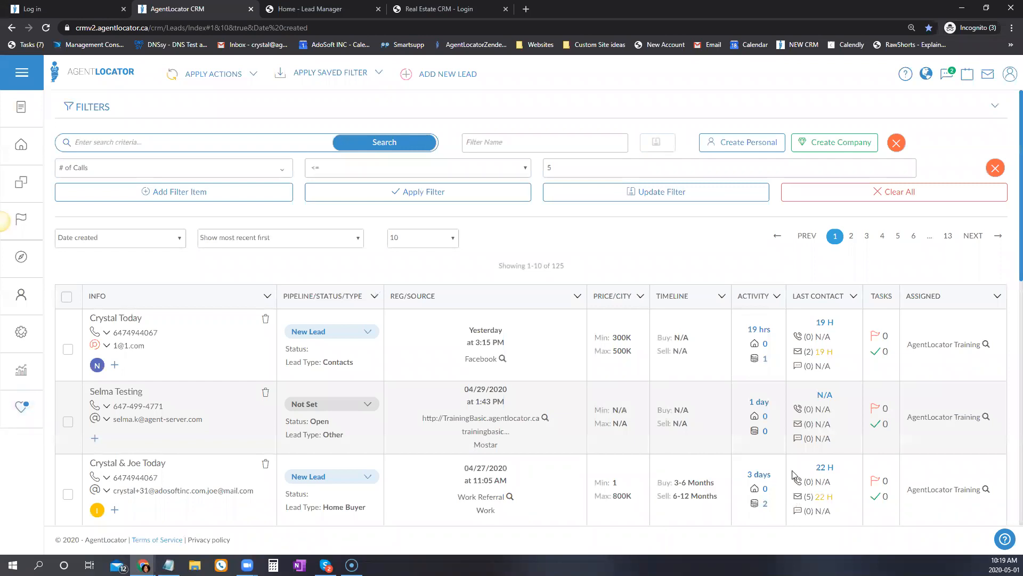
pyautogui.scroll(-6, 840, 475)
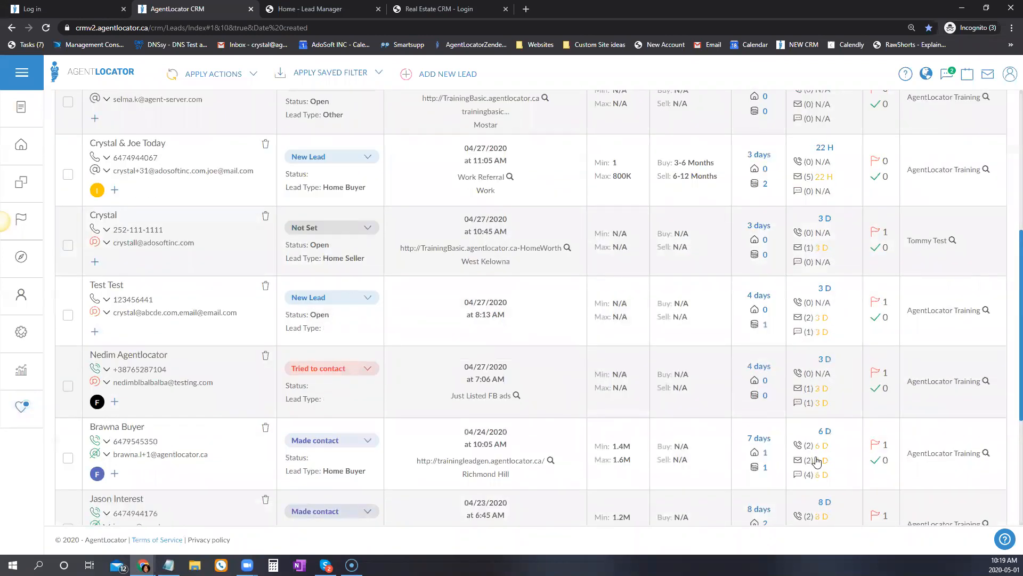
pyautogui.scroll(6, 797, 463)
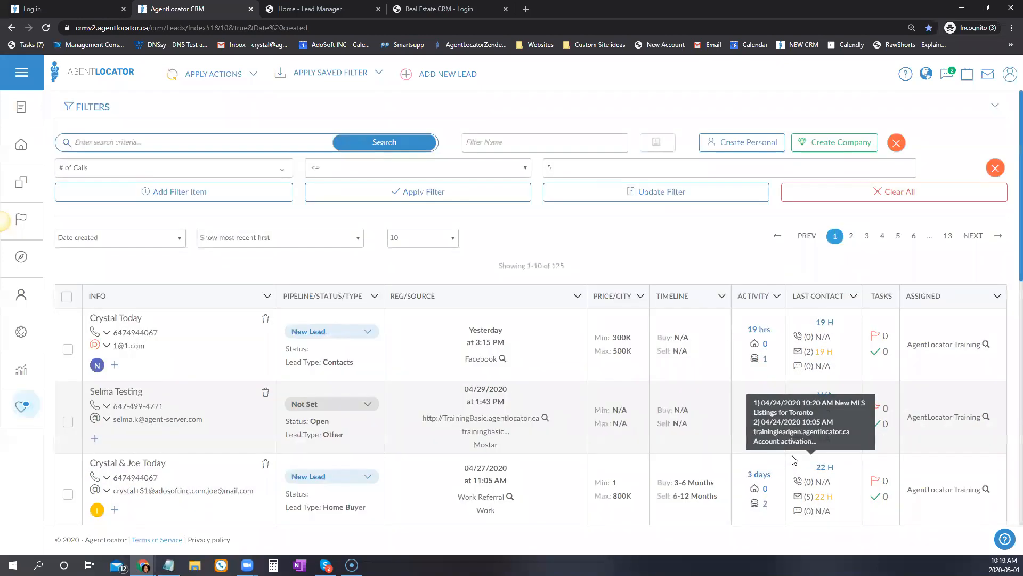
# Change the condition to # of Calls >= 5 and apply it, leaving 5 leads.
pyautogui.click(371, 168)
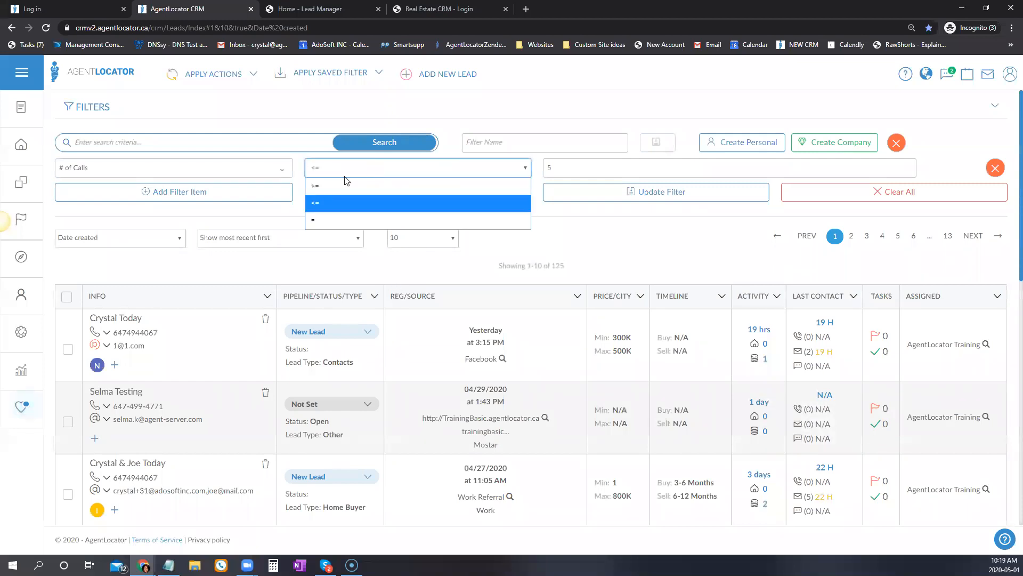
pyautogui.click(339, 197)
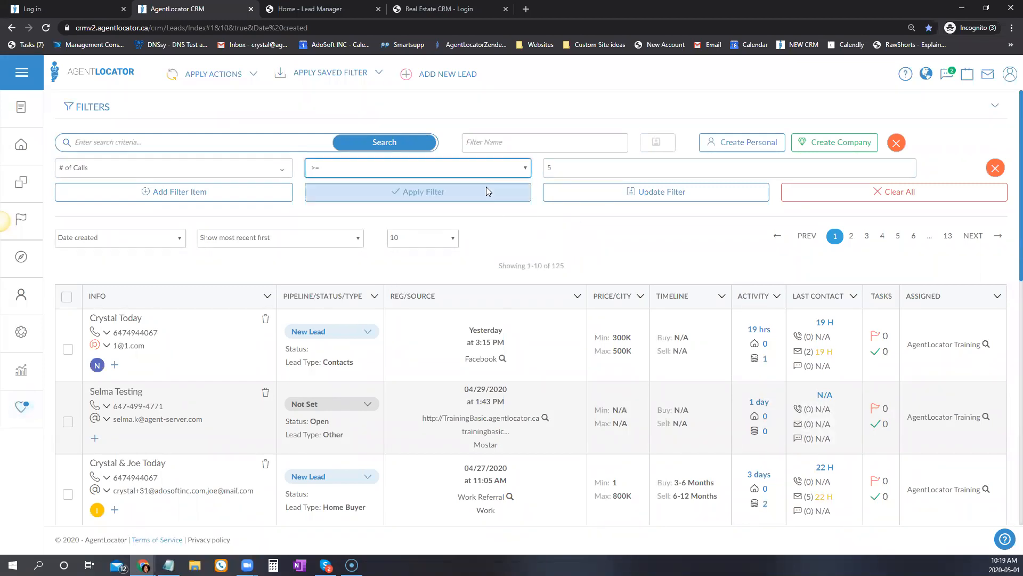
pyautogui.click(421, 192)
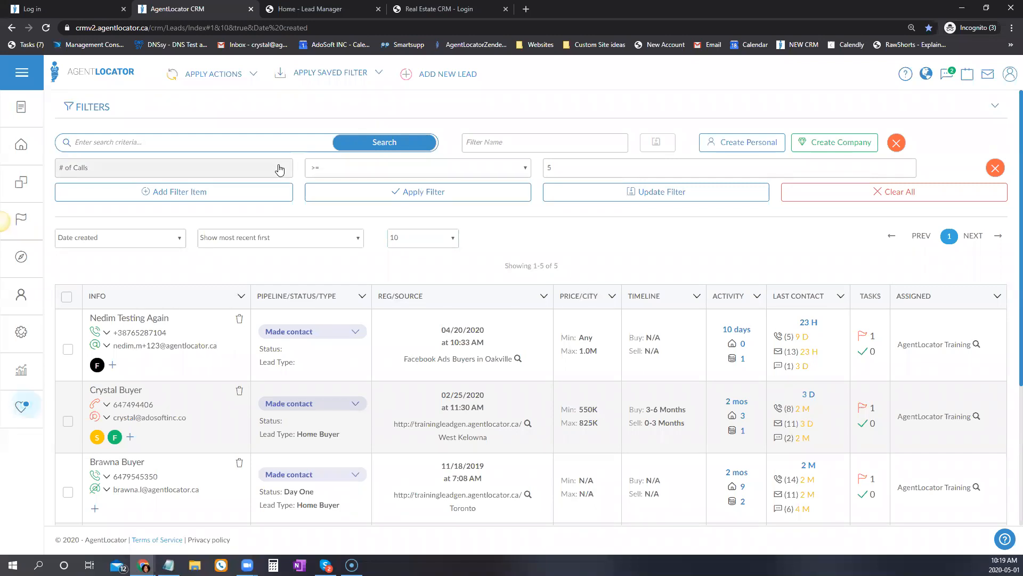
pyautogui.click(190, 169)
# Change the condition to # of SMS = 0 and apply it, giving 18 leads across two pages.
pyautogui.click(132, 230)
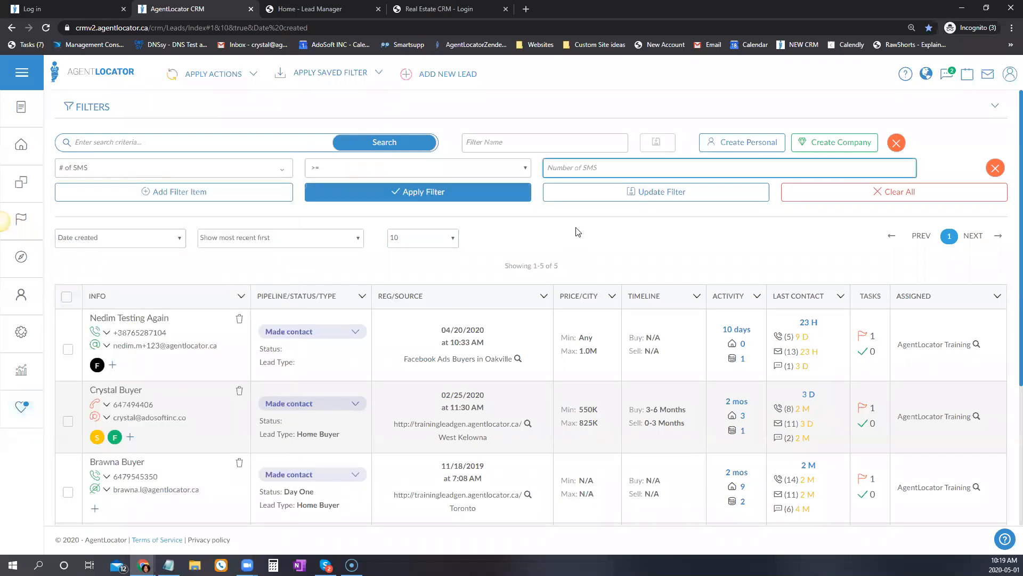
pyautogui.click(356, 170)
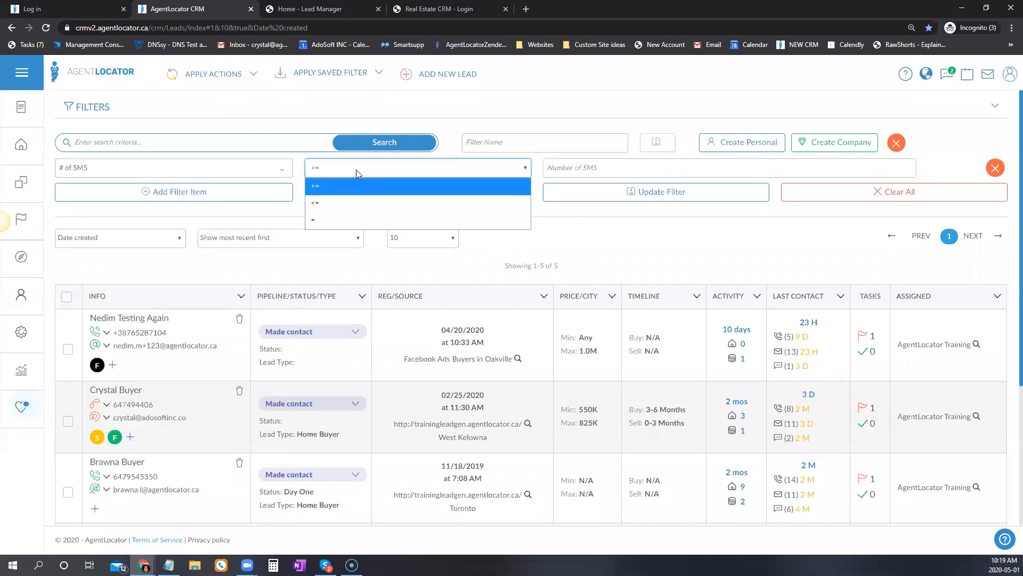
pyautogui.click(316, 218)
pyautogui.click(589, 167)
pyautogui.write('0')
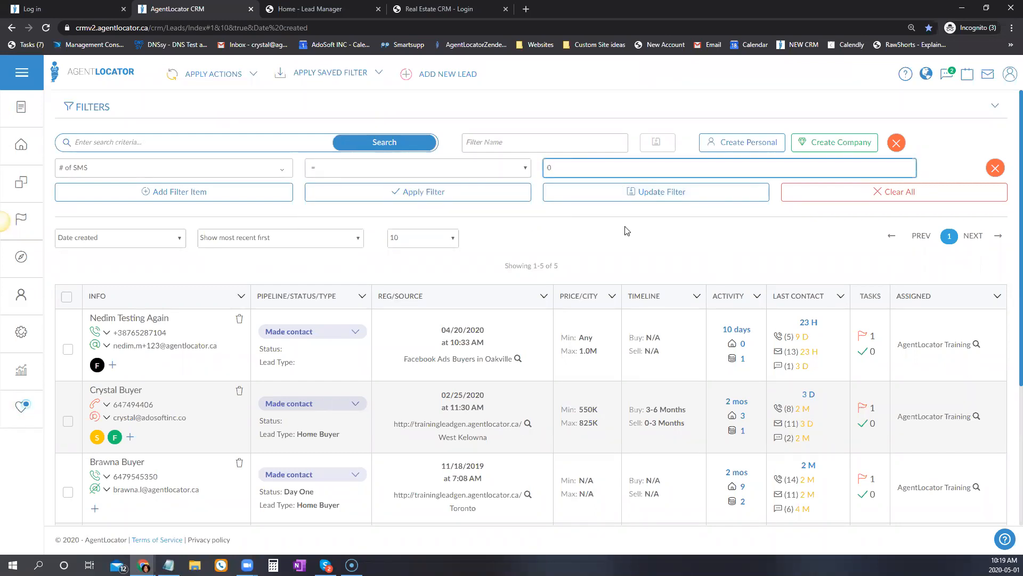
pyautogui.click(467, 193)
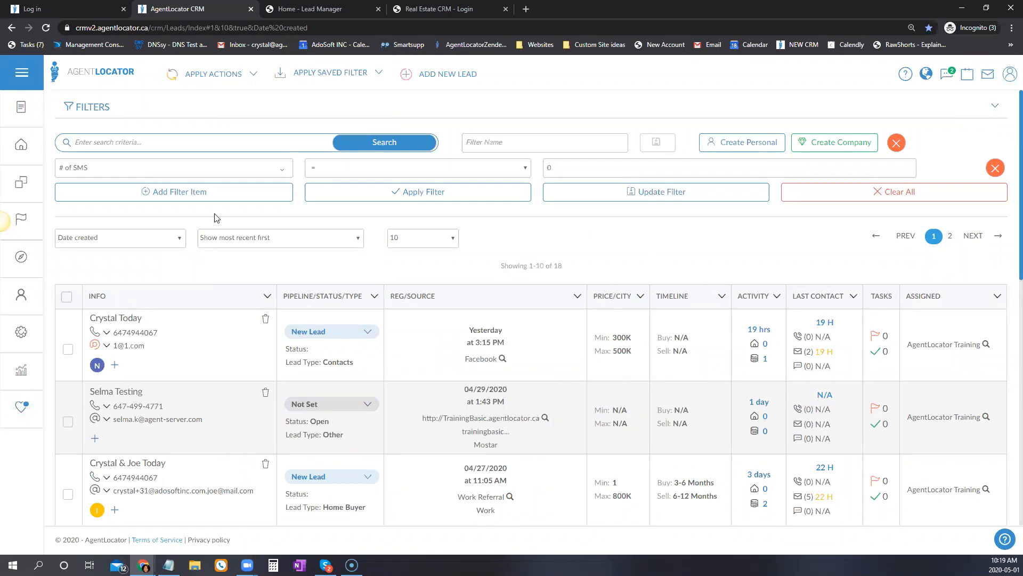
pyautogui.click(243, 169)
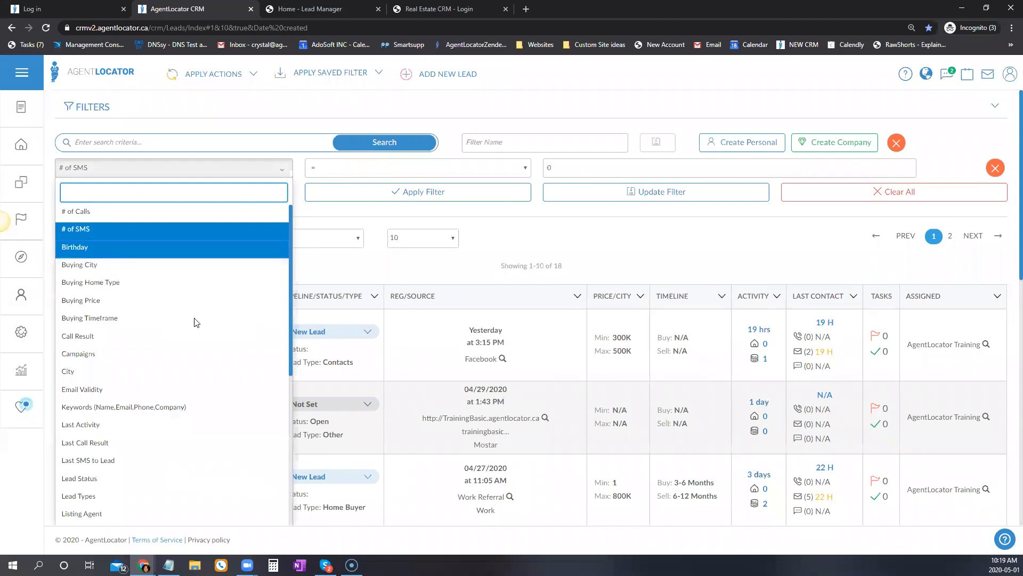
# Filter the leads by Birthday within the Next Seven Days.
pyautogui.click(197, 247)
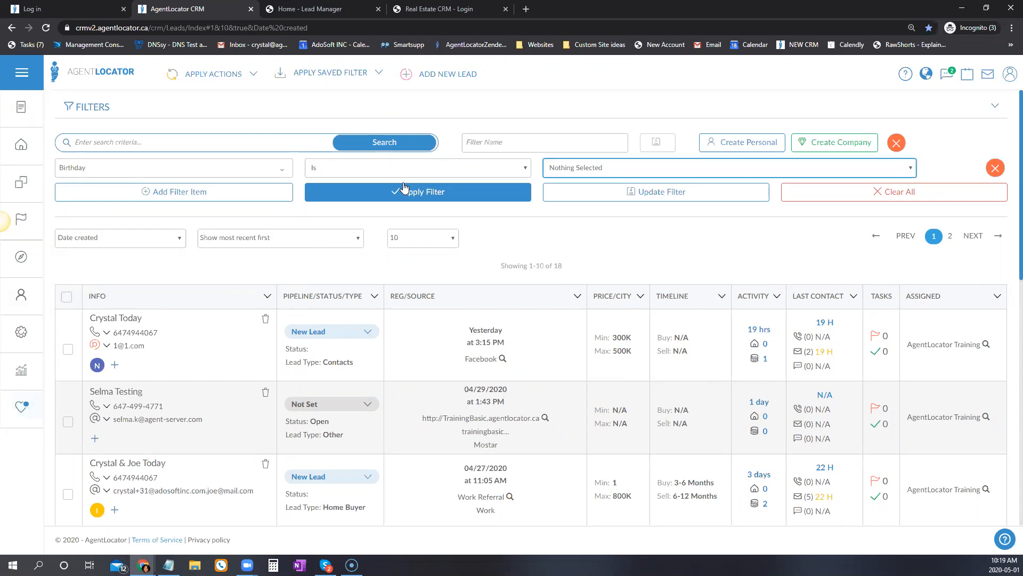
pyautogui.click(584, 170)
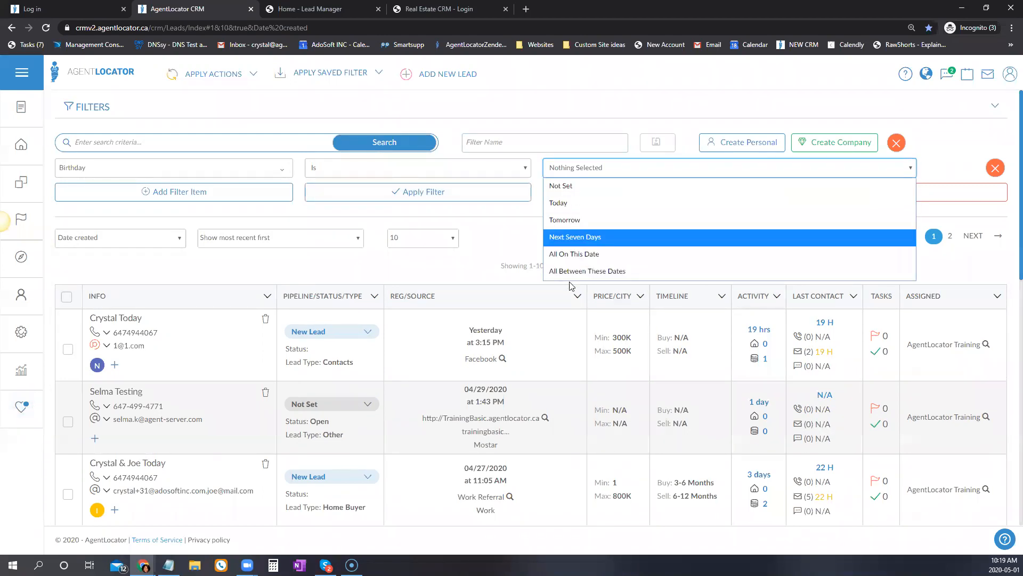
pyautogui.click(561, 236)
pyautogui.click(489, 193)
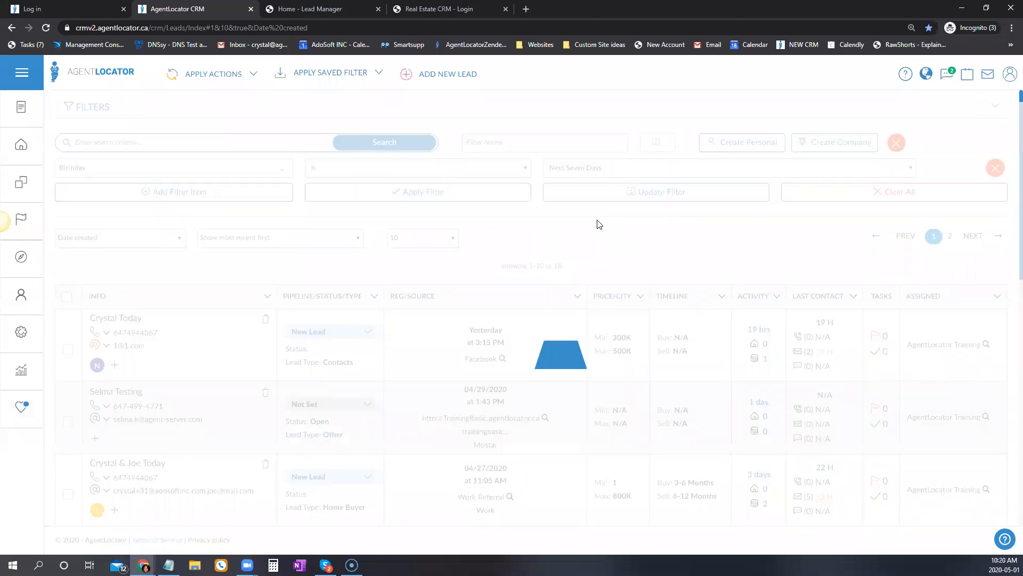
# Change the Birthday filter to a date range on 05/01/2020 and apply it.
pyautogui.click(580, 167)
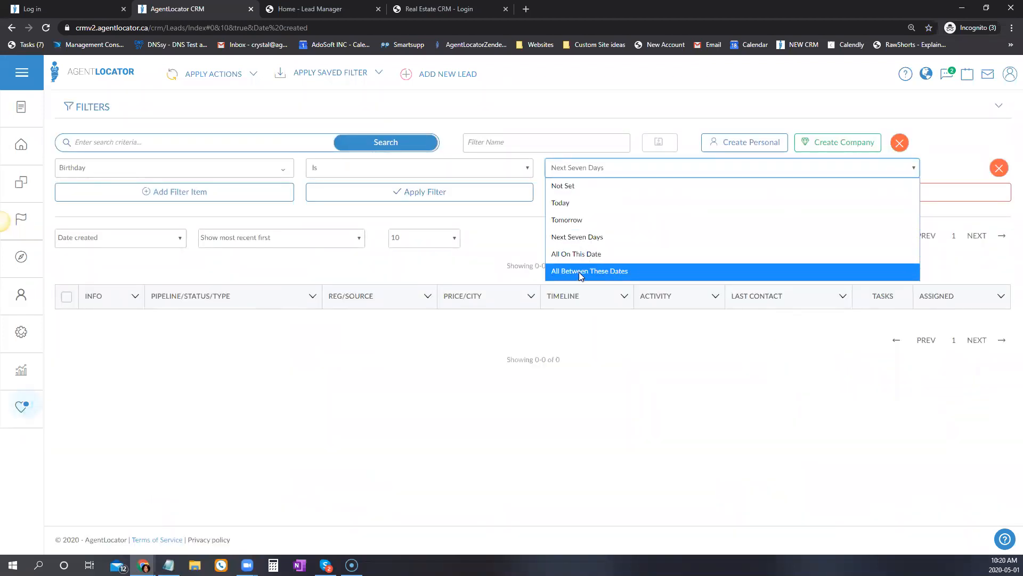
pyautogui.click(579, 272)
pyautogui.click(559, 167)
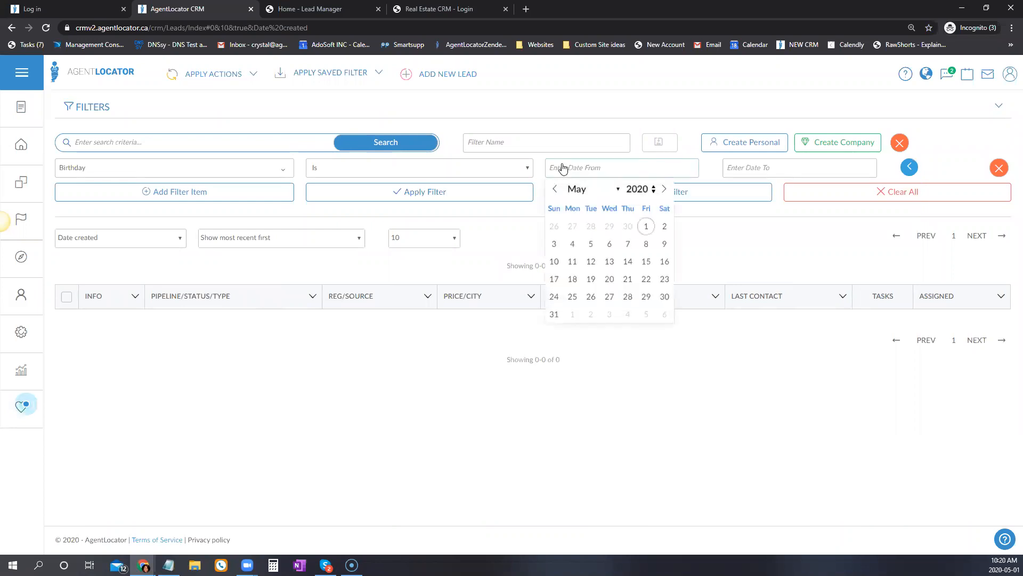
pyautogui.click(646, 227)
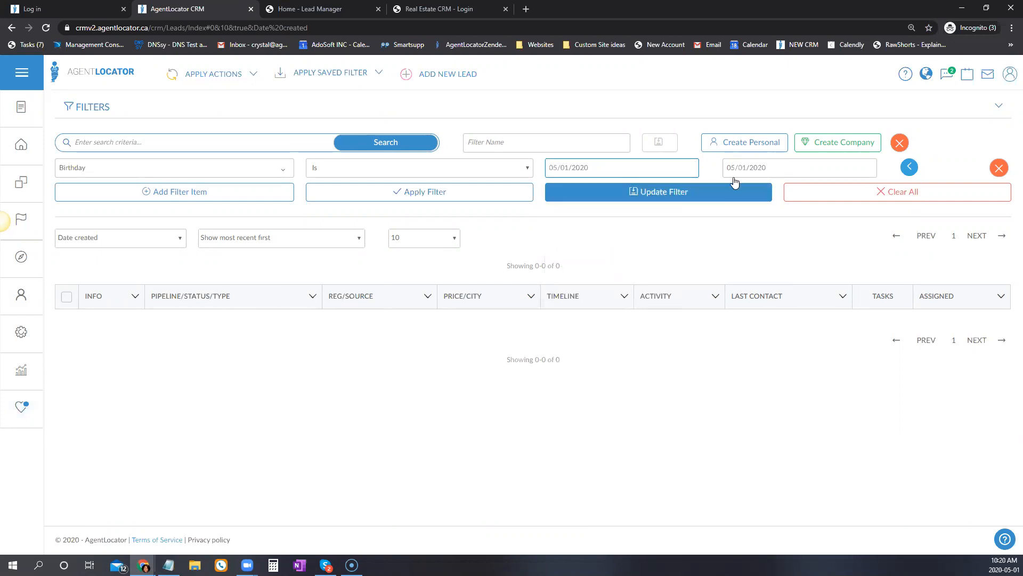
pyautogui.click(506, 195)
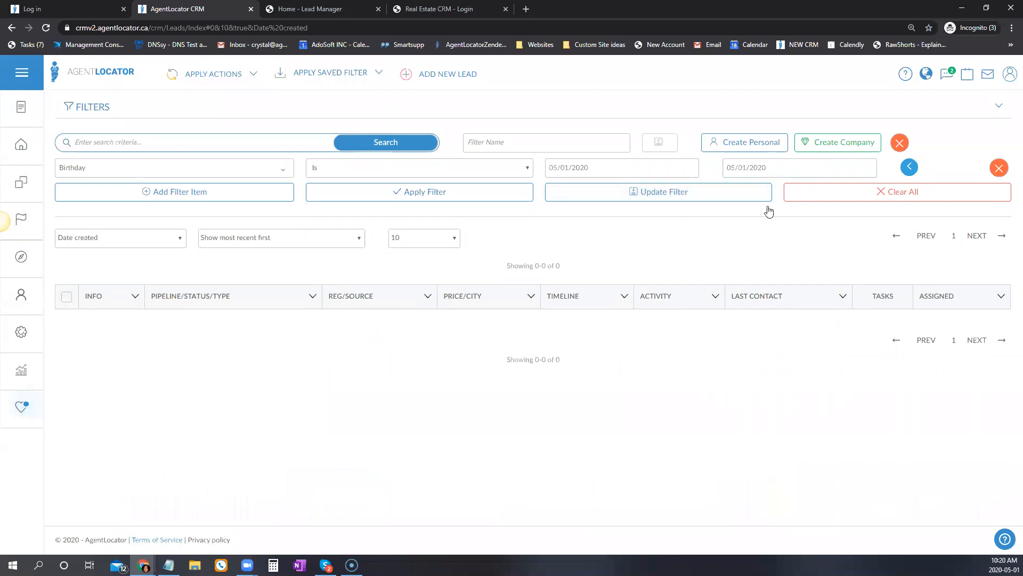
pyautogui.click(322, 170)
pyautogui.click(321, 170)
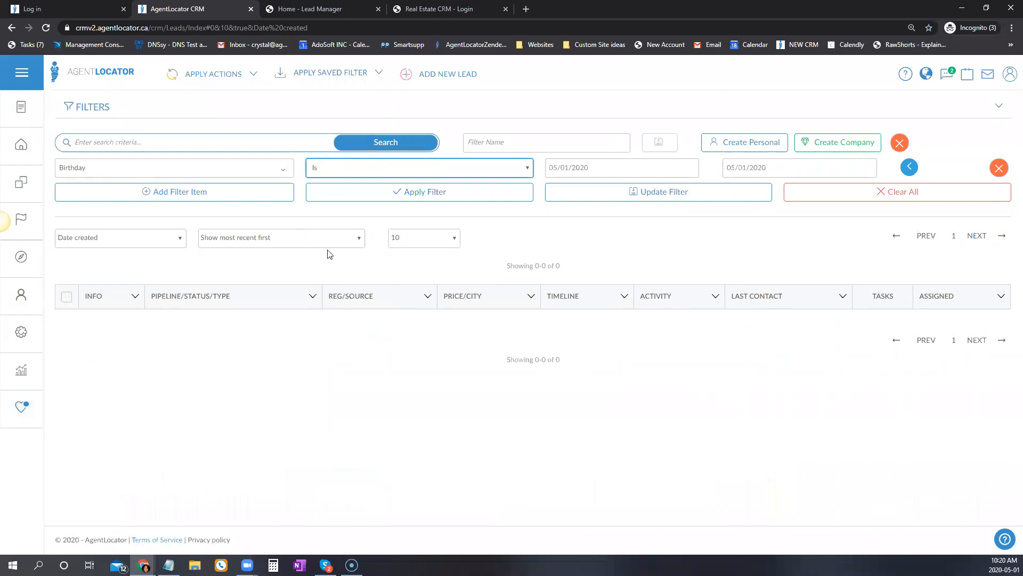
pyautogui.click(287, 168)
# Switch the filter field from Birthday to Buying City, discarding an extra empty filter row.
pyautogui.click(86, 265)
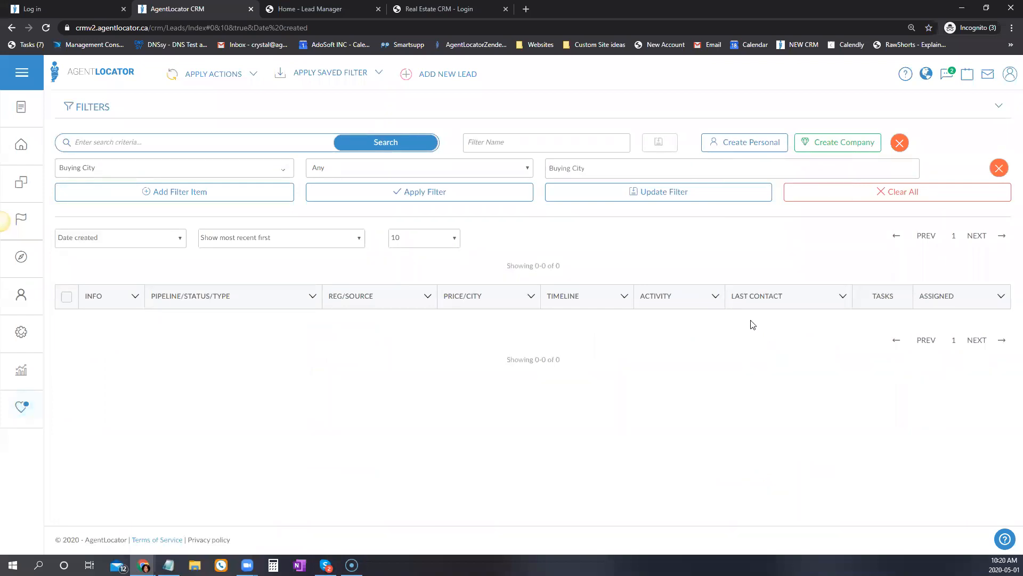
pyautogui.click(177, 195)
pyautogui.click(130, 195)
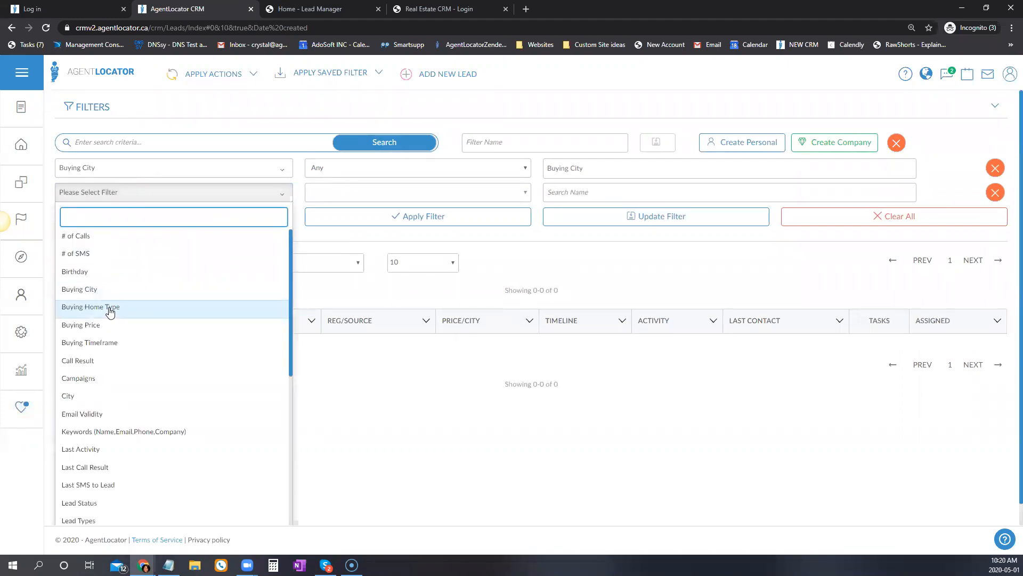
pyautogui.scroll(-6, 126, 349)
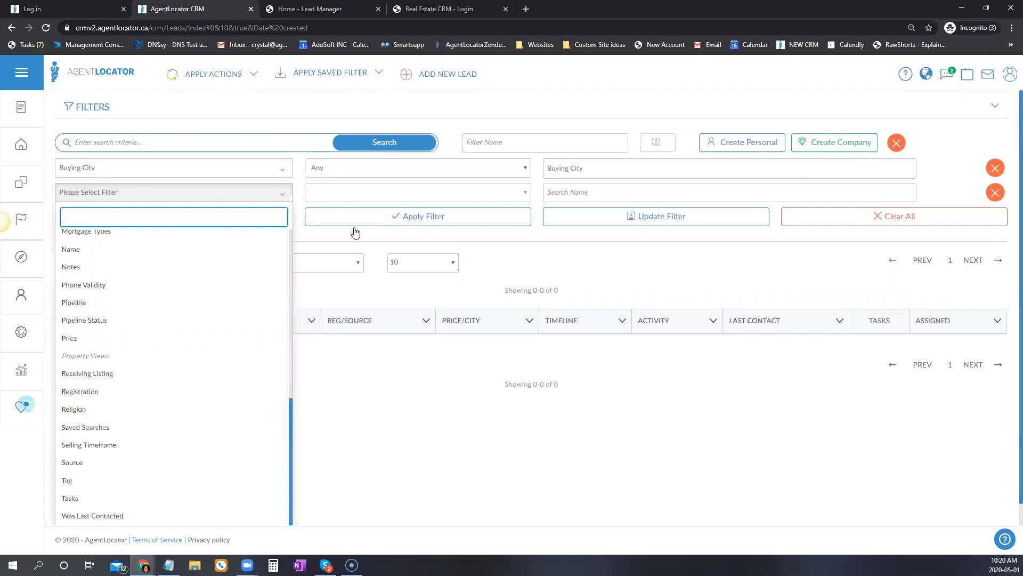
pyautogui.scroll(8, 265, 344)
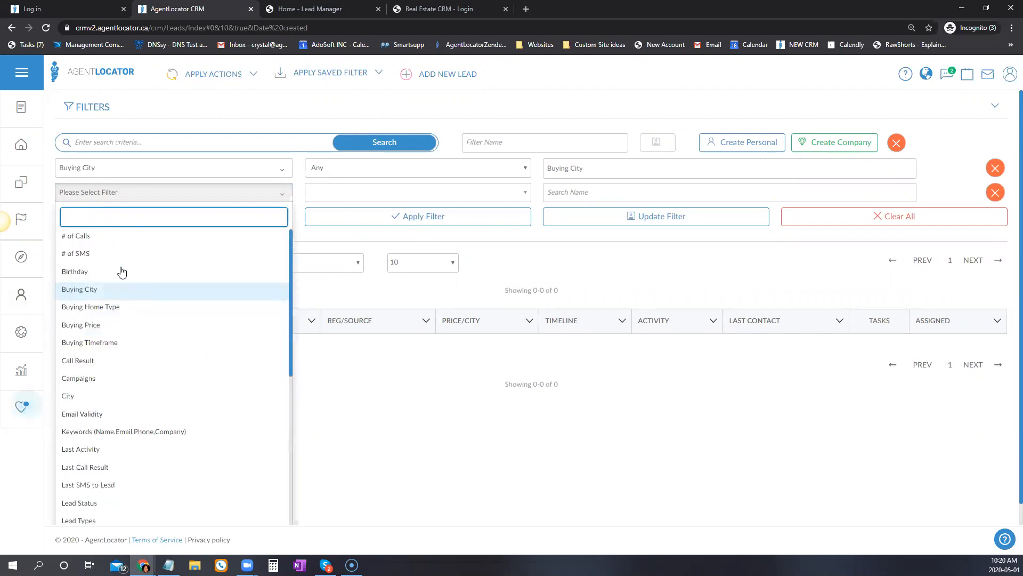
pyautogui.click(577, 174)
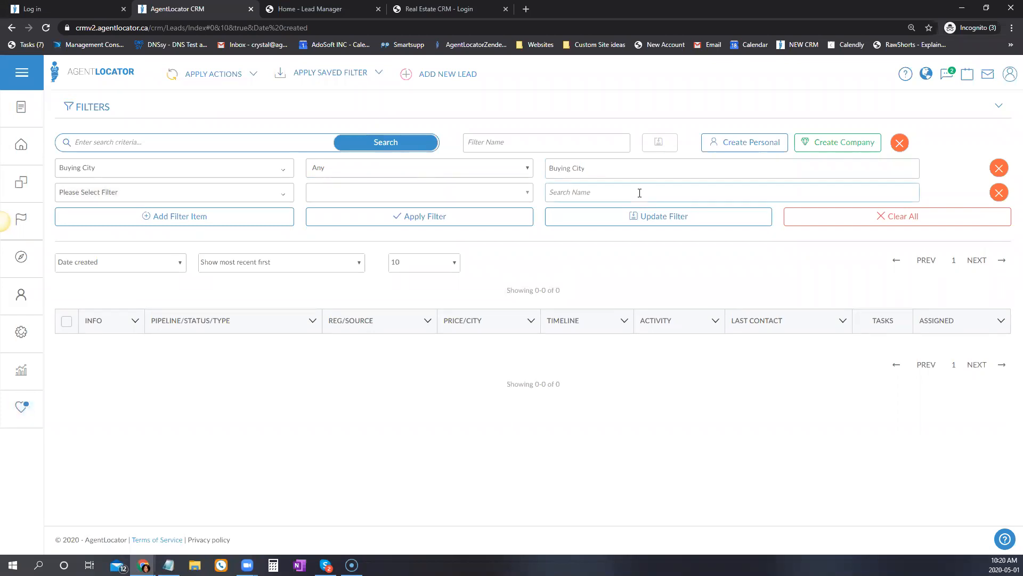
pyautogui.click(996, 192)
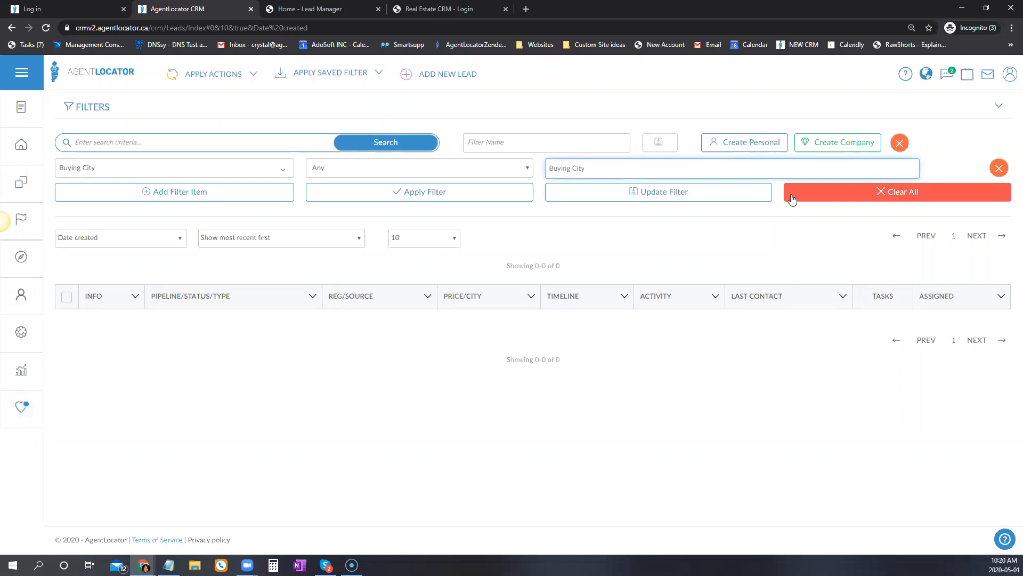
# Set Buying City to Toronto and apply, showing 35 matching leads.
pyautogui.write('Tor')
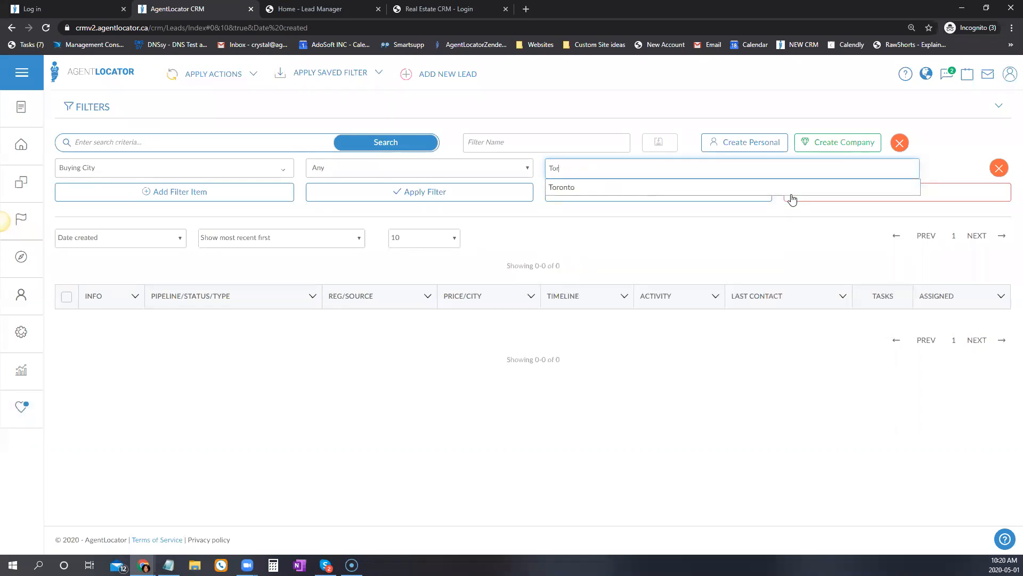
pyautogui.click(618, 188)
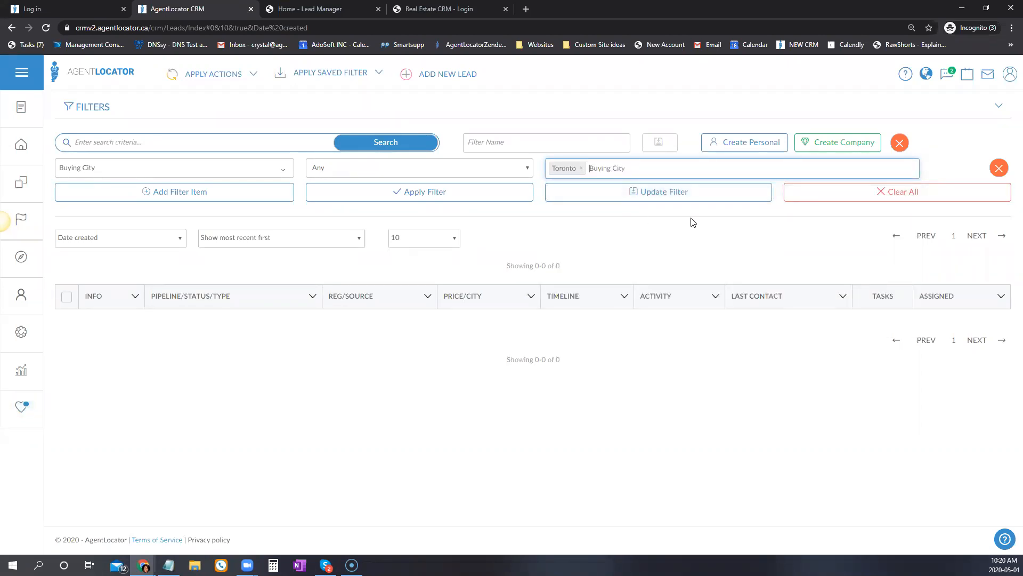
pyautogui.click(456, 192)
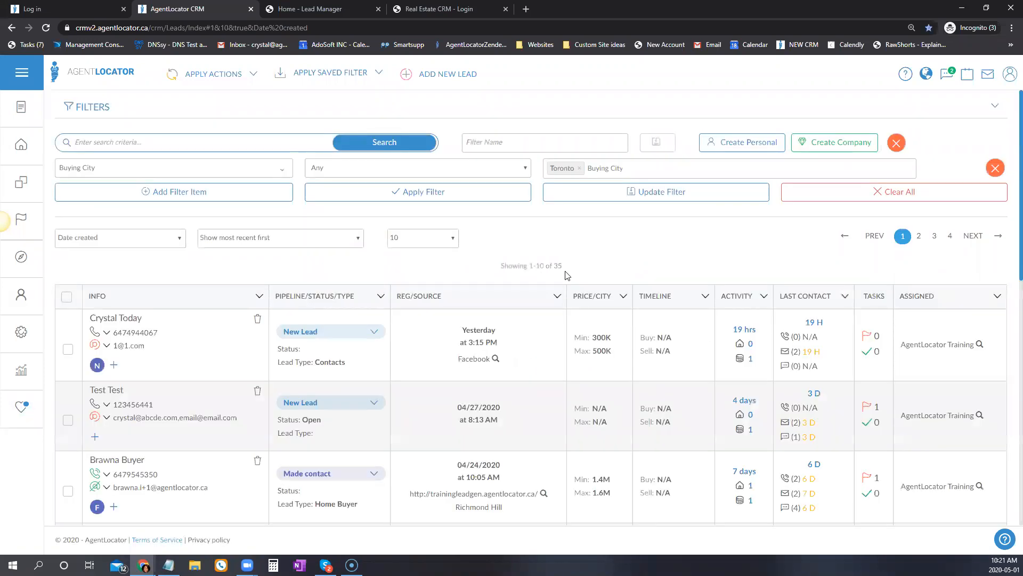
pyautogui.tripleClick(501, 270)
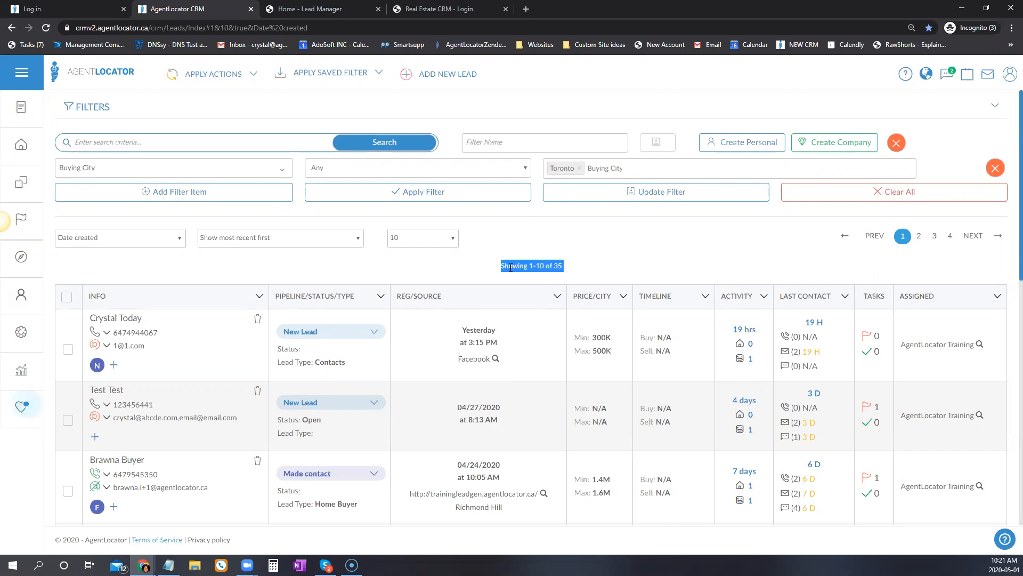
pyautogui.click(595, 268)
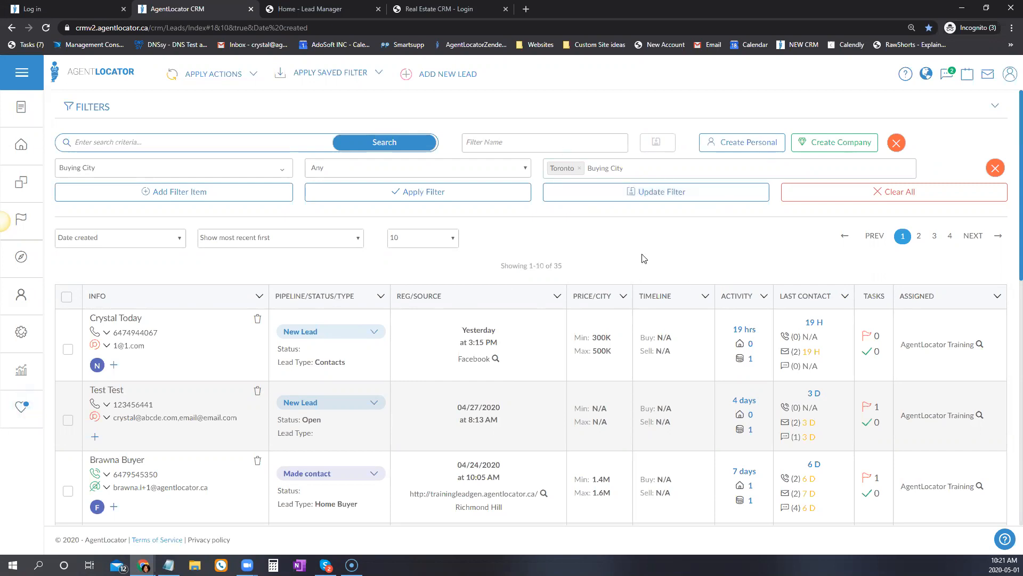
# Add a Buying Home Type condition for Condo Apt and apply, leaving 17 leads.
pyautogui.click(182, 192)
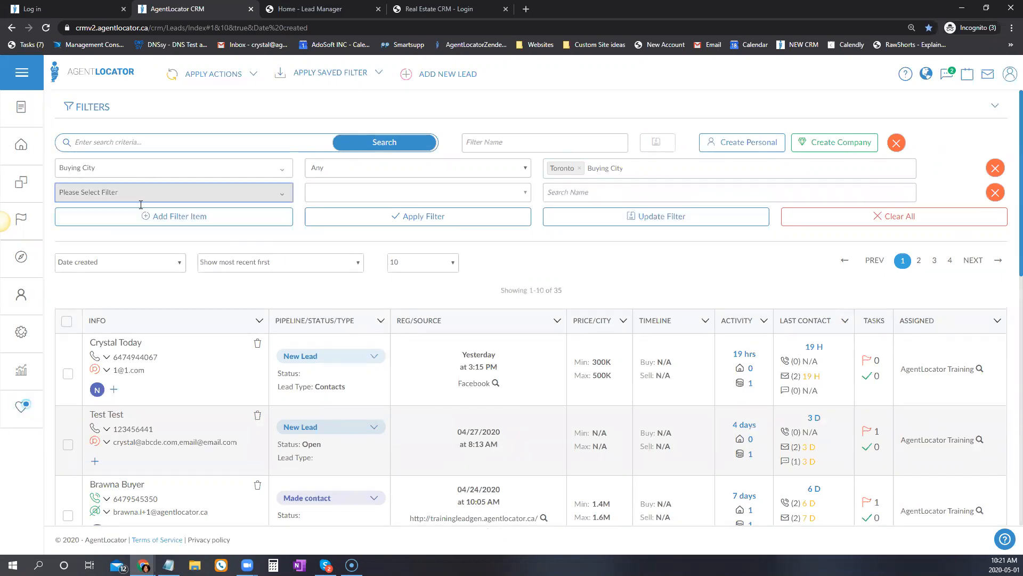
pyautogui.click(141, 199)
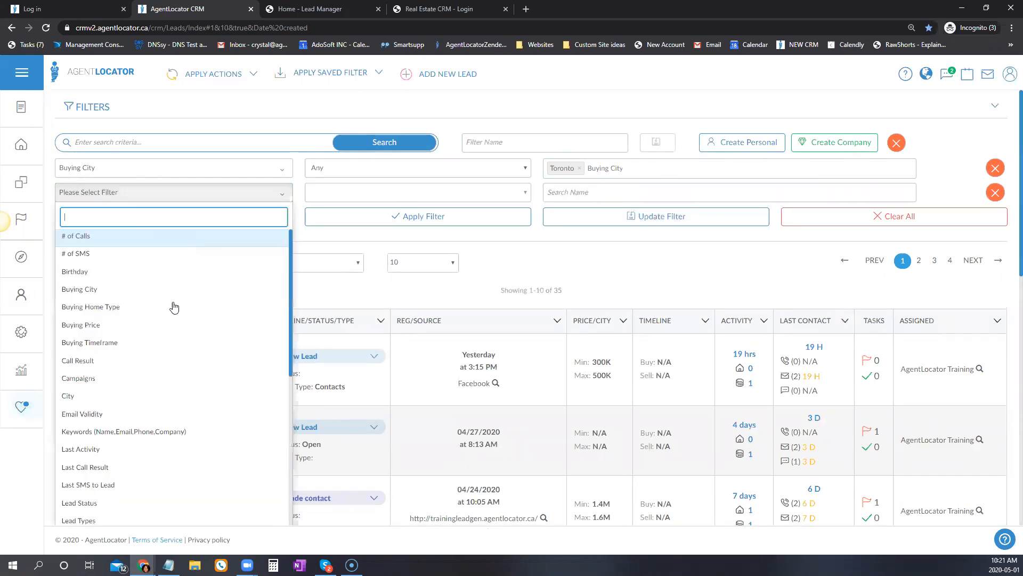
pyautogui.click(104, 313)
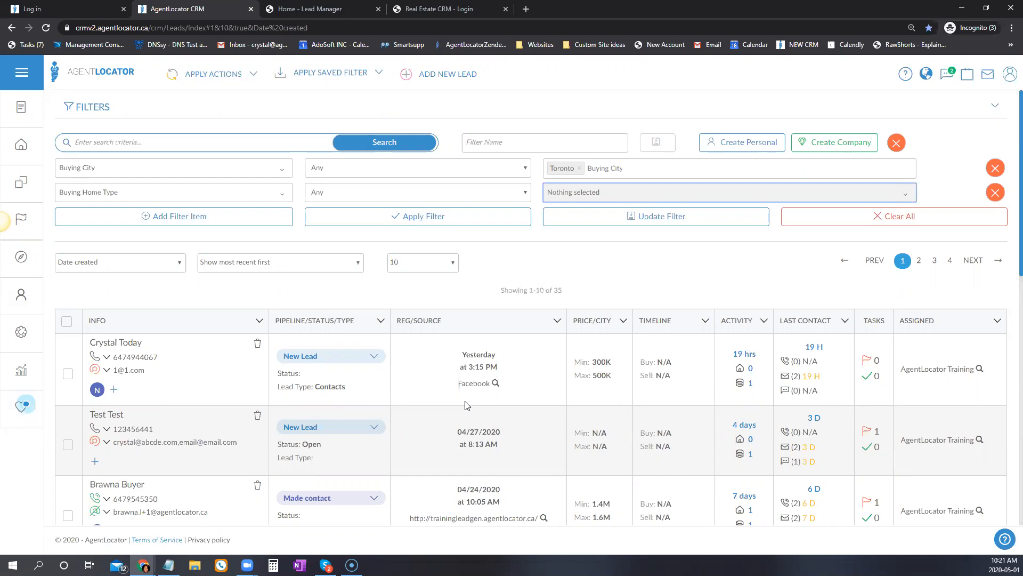
pyautogui.click(580, 198)
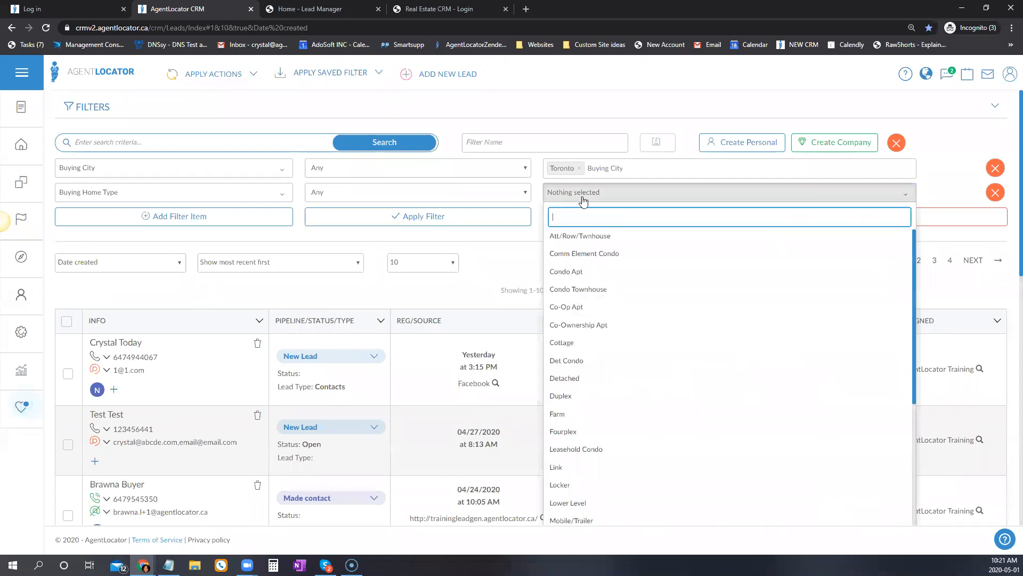
pyautogui.click(563, 272)
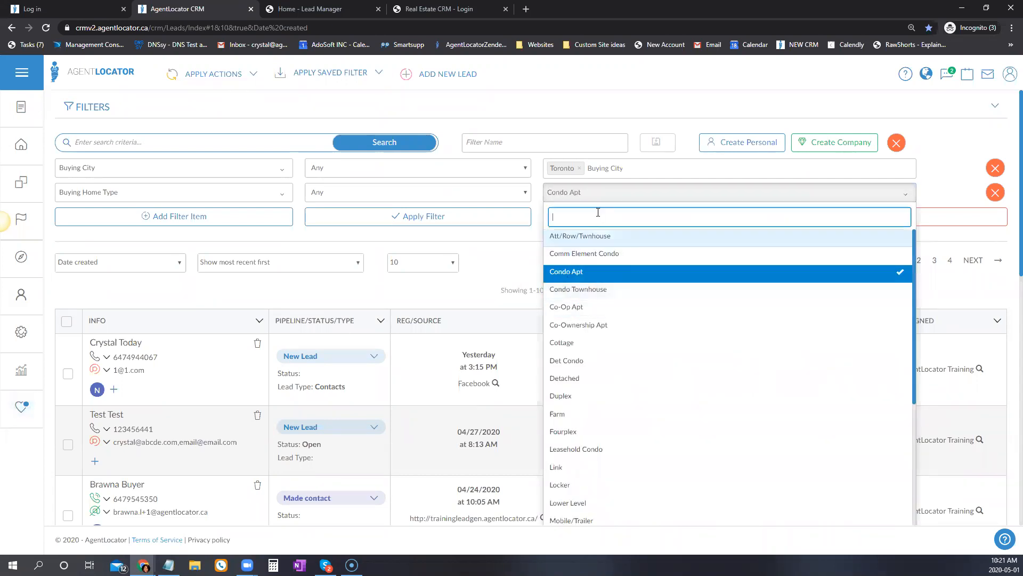
pyautogui.click(567, 191)
pyautogui.click(472, 218)
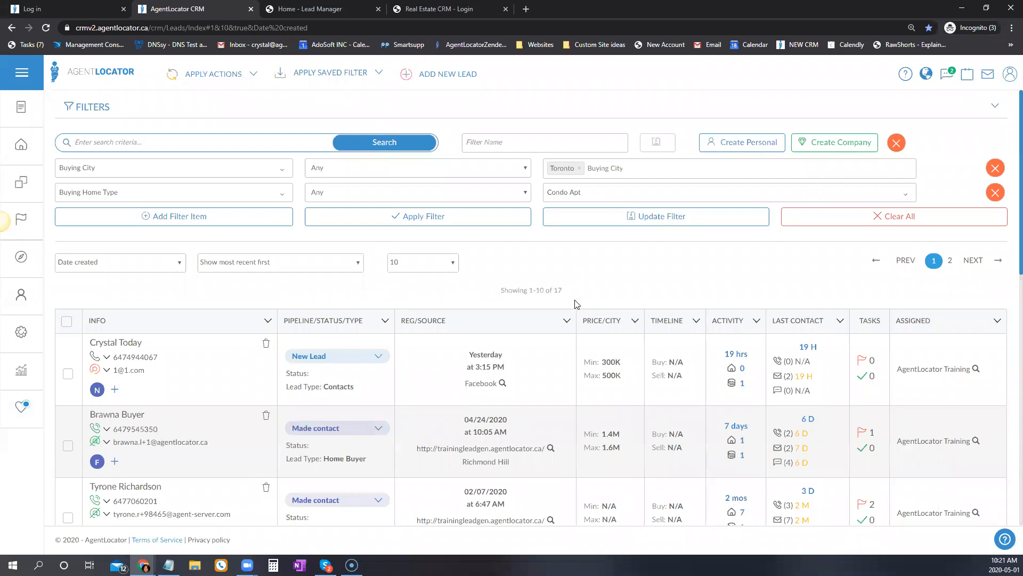
pyautogui.moveTo(564, 292); pyautogui.dragTo(558, 294)
# Add a Buying Price condition as a Range from 450000 to 550000.
pyautogui.click(191, 218)
pyautogui.click(181, 221)
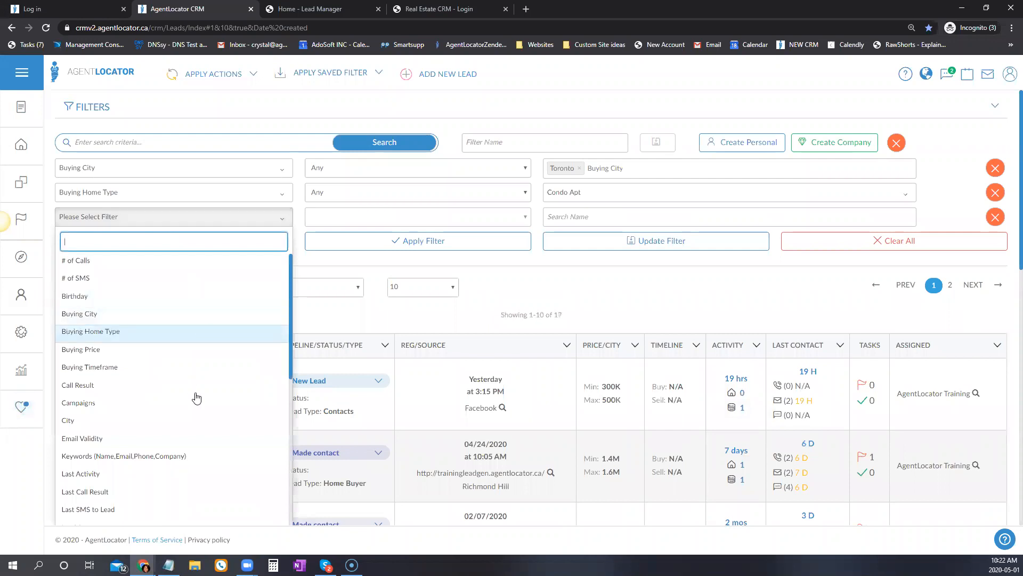
pyautogui.click(95, 356)
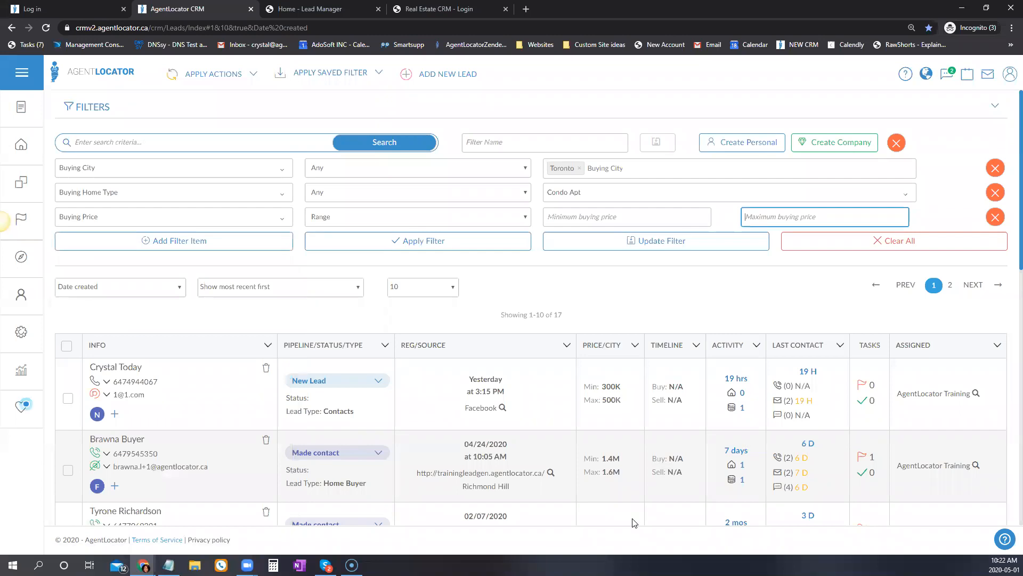
pyautogui.click(376, 219)
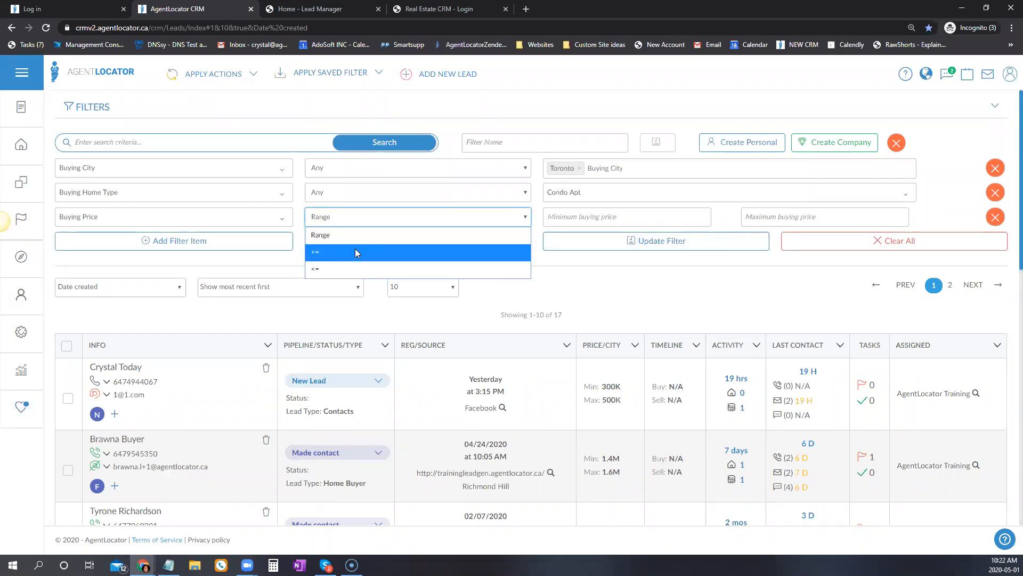
pyautogui.click(393, 218)
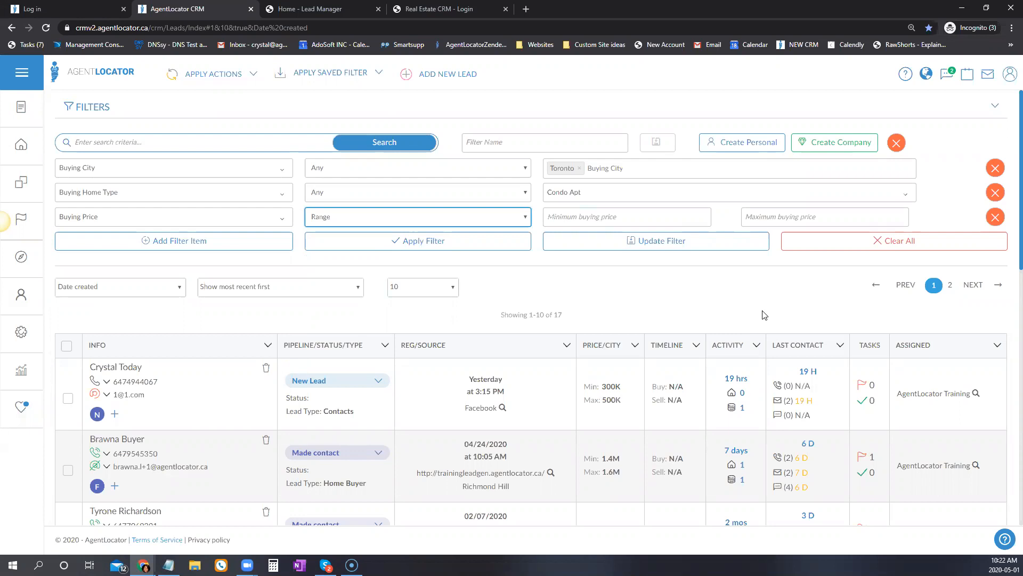
pyautogui.click(618, 216)
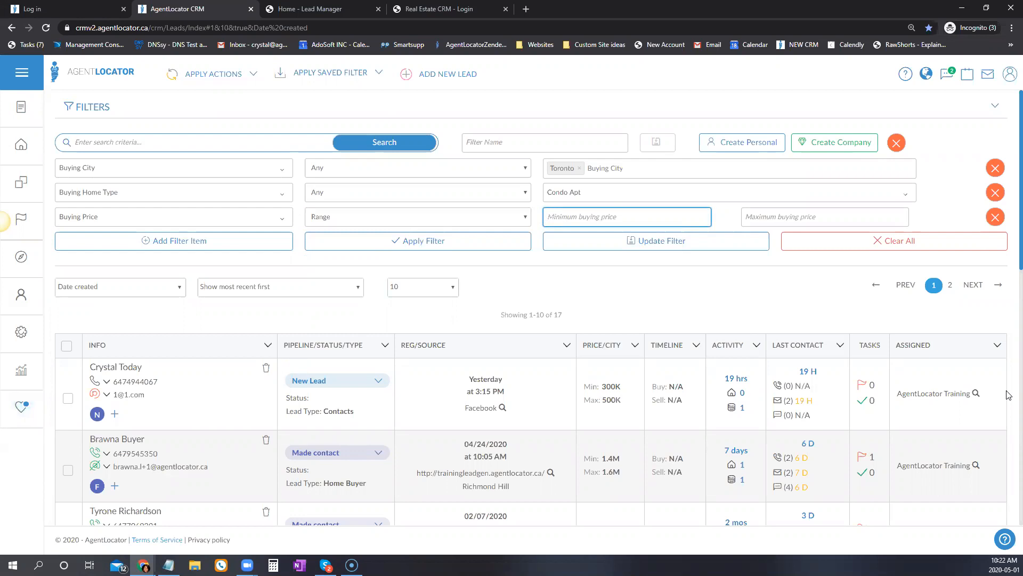
pyautogui.write('450000')
pyautogui.click(799, 219)
pyautogui.write('55000')
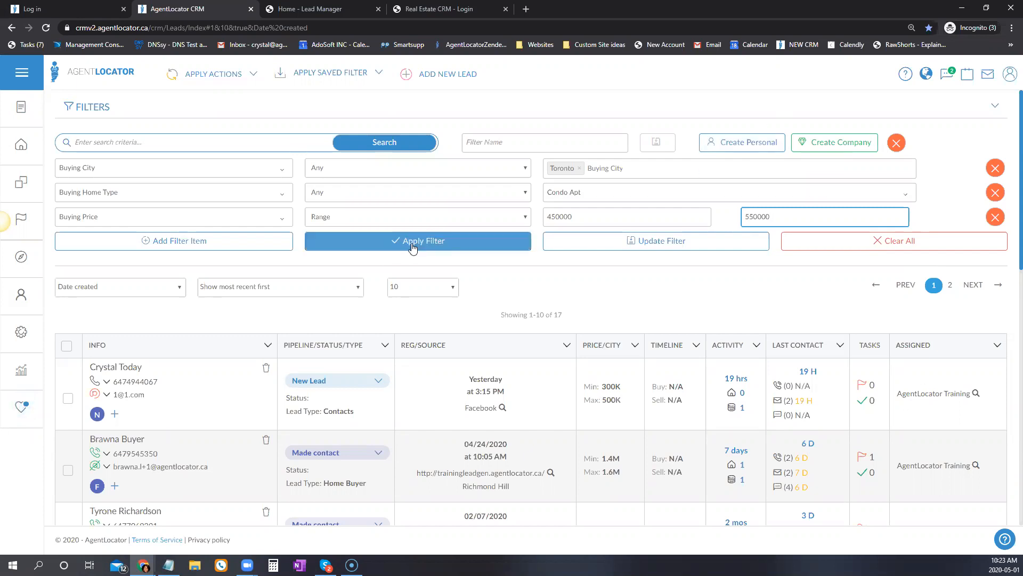
pyautogui.click(459, 240)
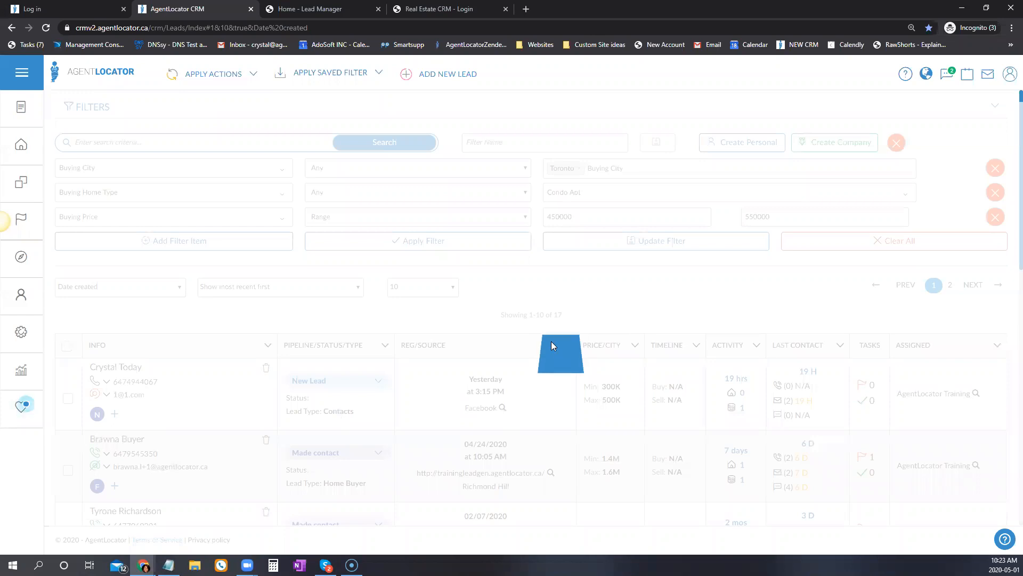
pyautogui.doubleClick(557, 315)
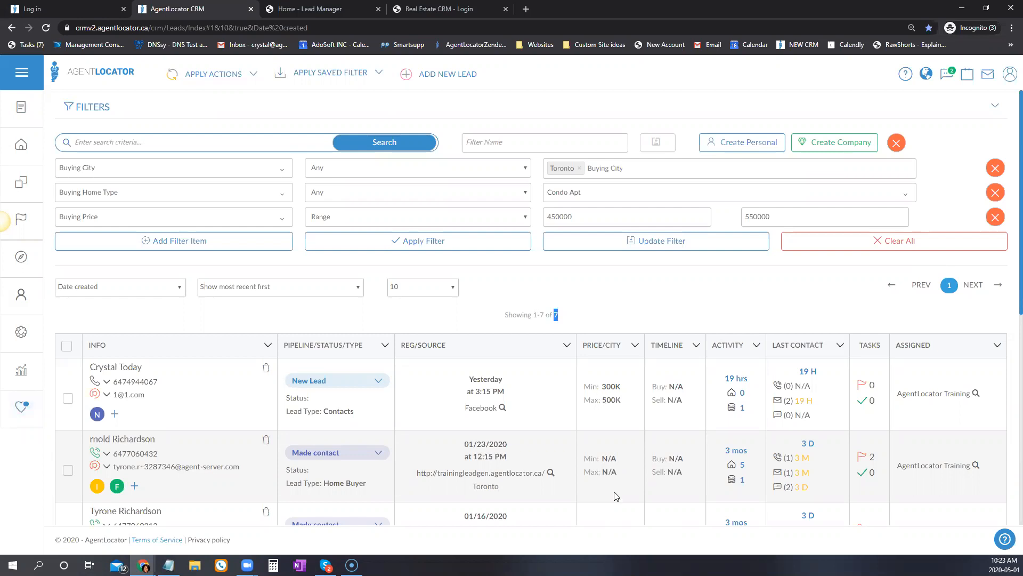
pyautogui.scroll(-2, 616, 357)
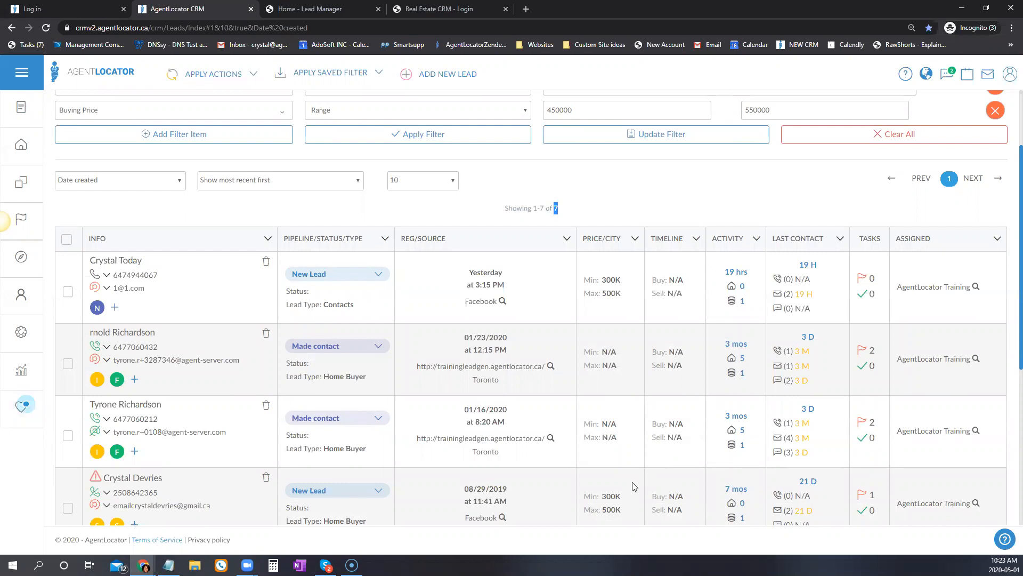
pyautogui.scroll(-3, 616, 364)
pyautogui.scroll(-3, 636, 462)
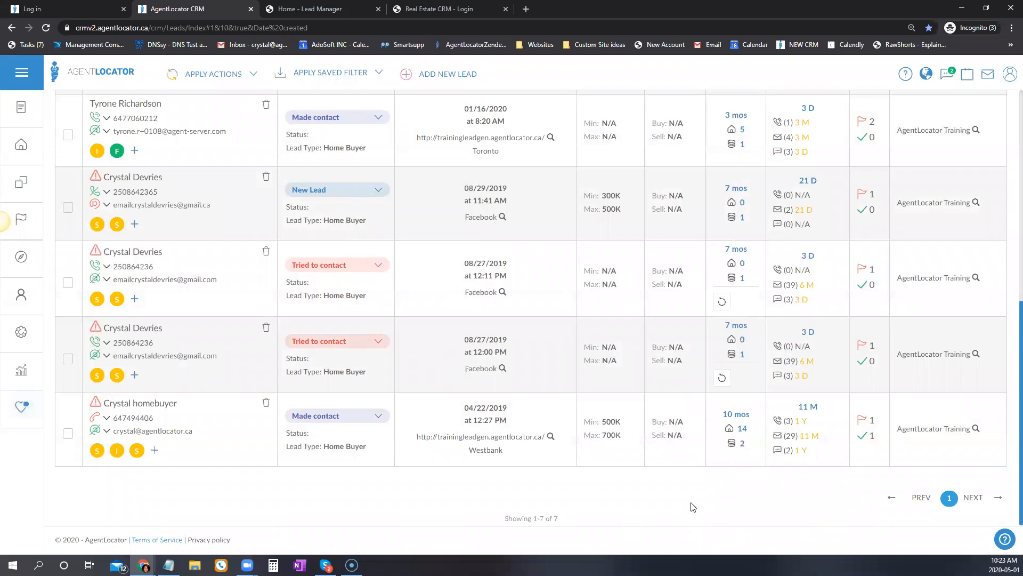
pyautogui.scroll(8, 691, 504)
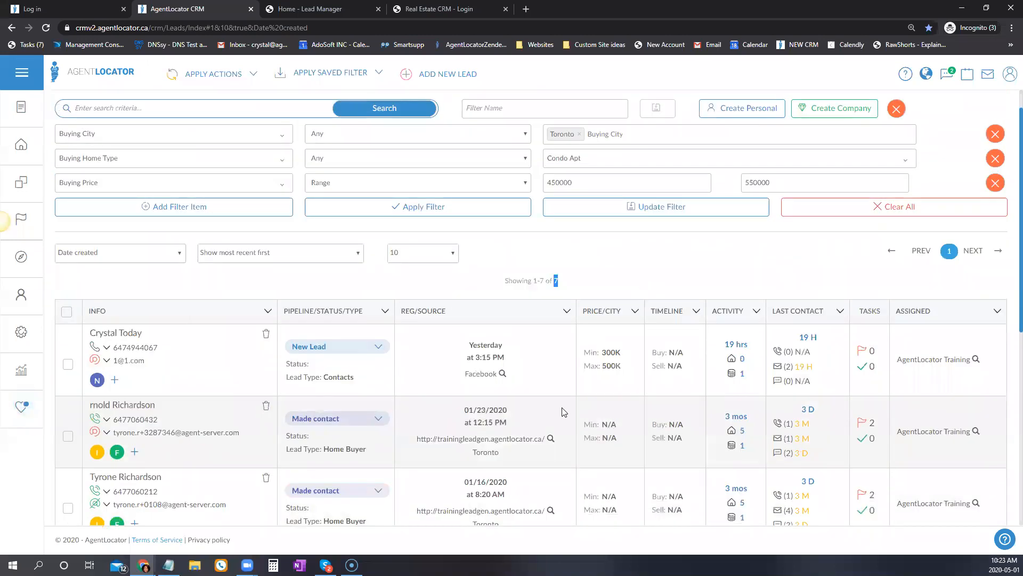
pyautogui.scroll(1, 576, 382)
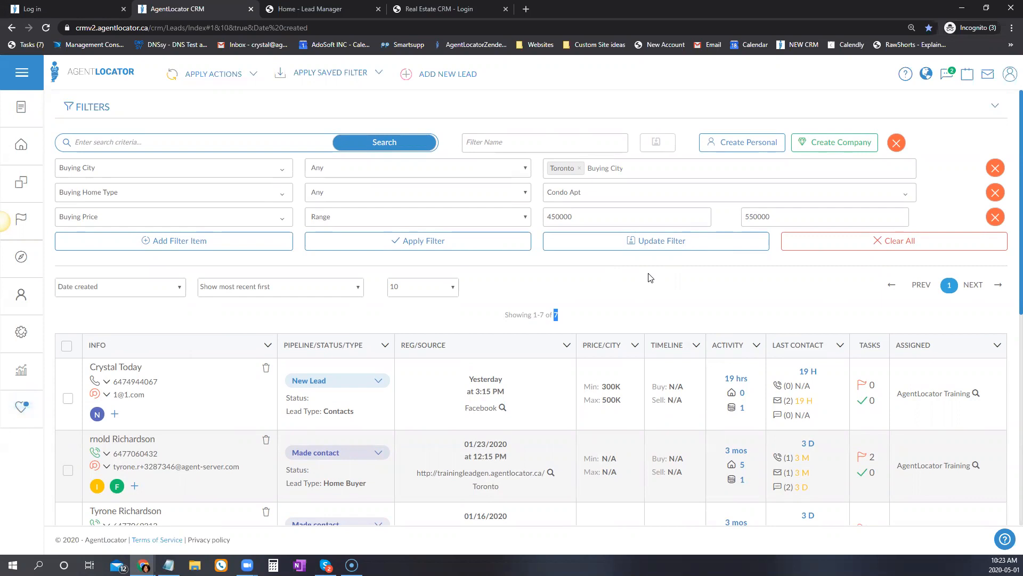
# Save the current filter under the name 'New Listing / Open house'.
pyautogui.click(501, 136)
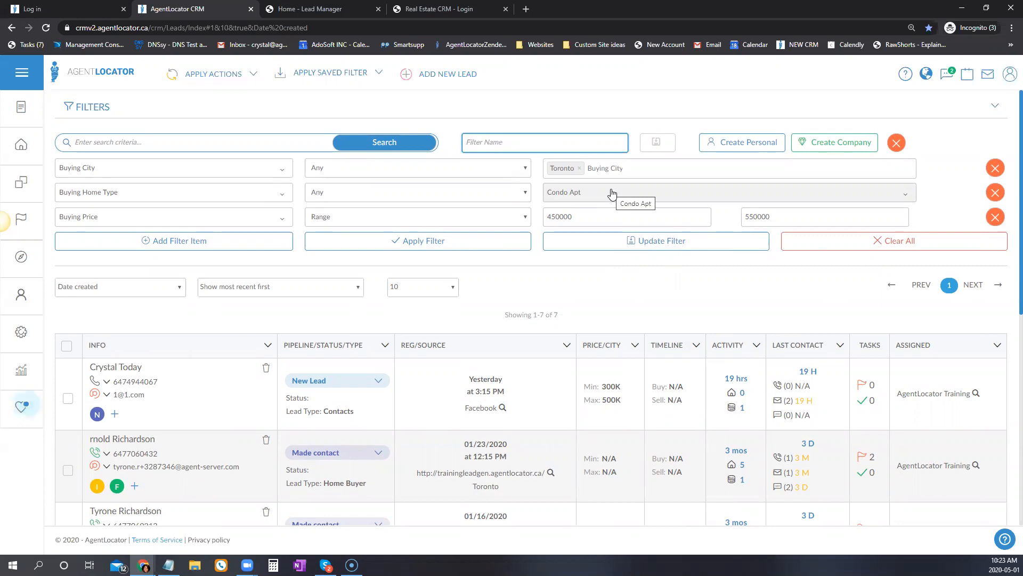
pyautogui.write('New Lea')
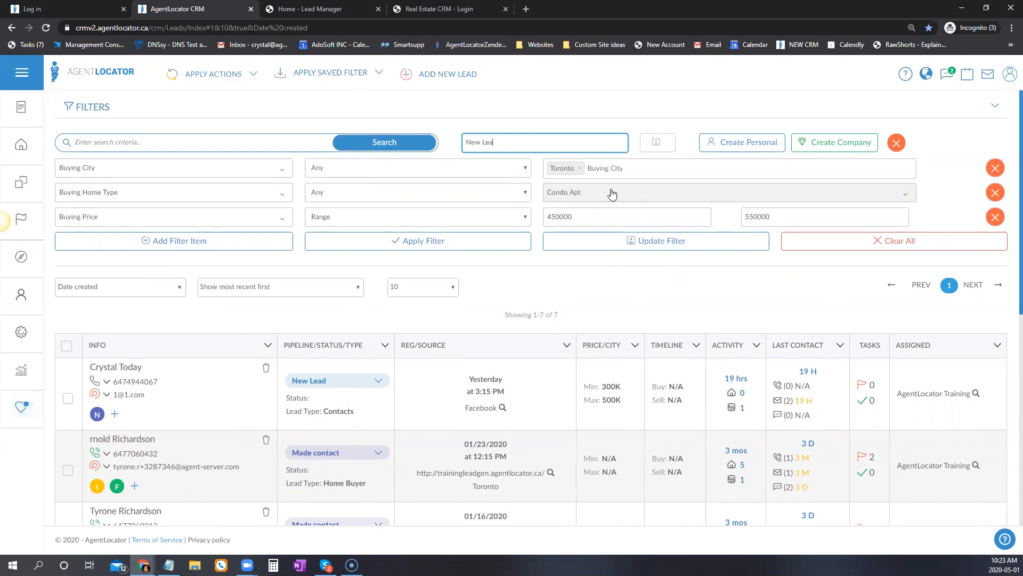
pyautogui.write('isting / Open house')
pyautogui.press('Return')
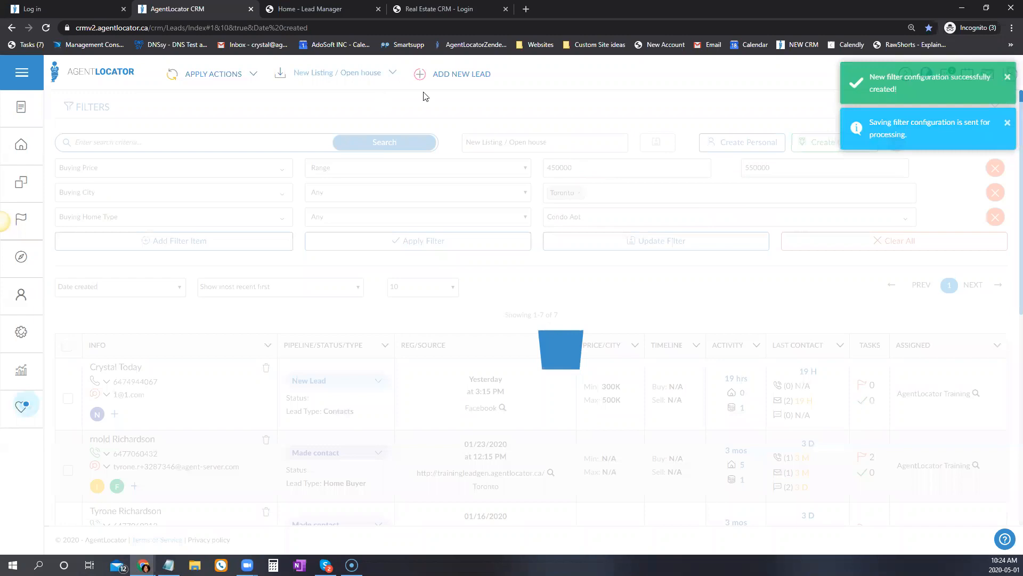
# Change the Buying Price range to 600000–700000.
pyautogui.click(382, 78)
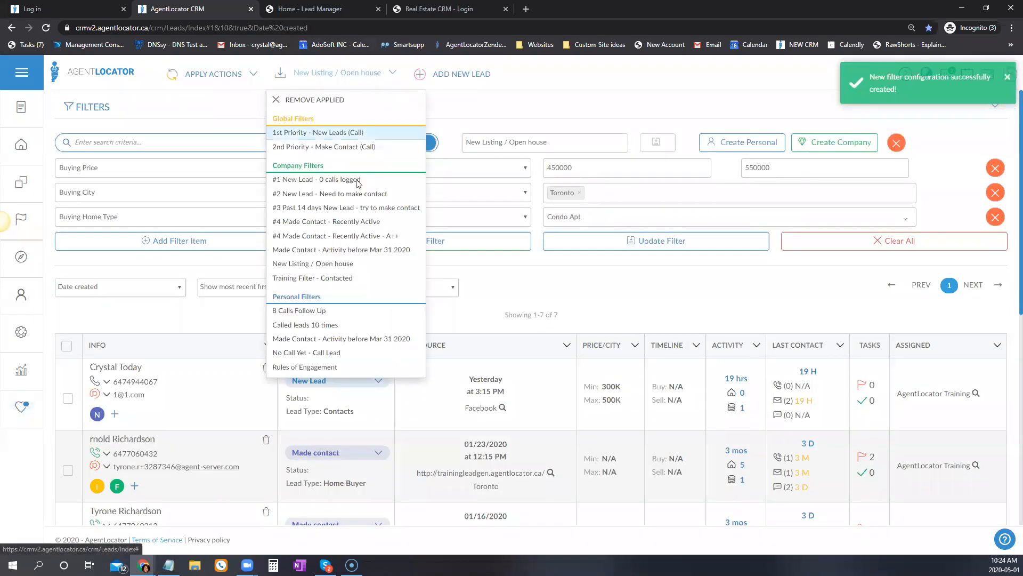
pyautogui.click(360, 80)
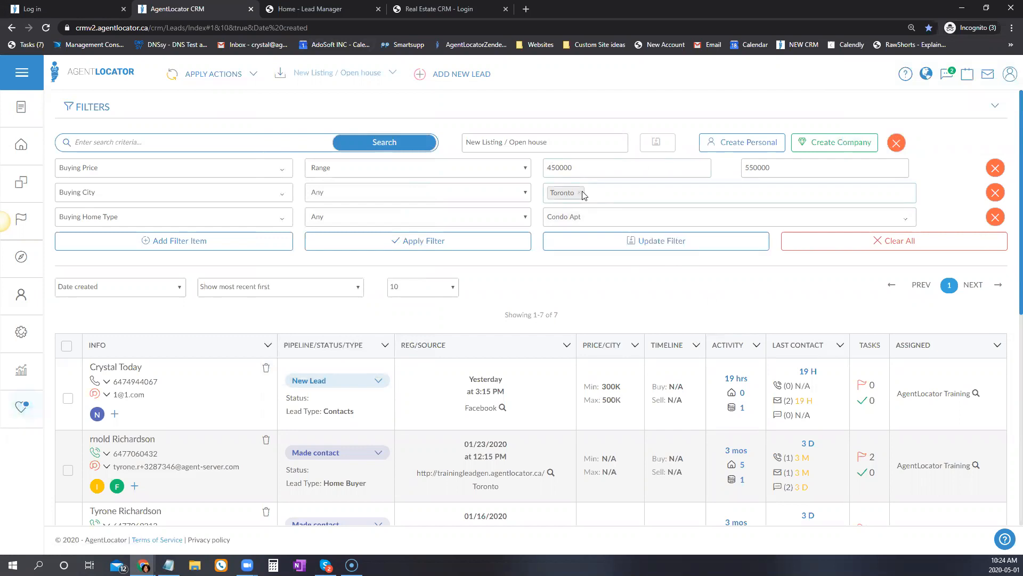
pyautogui.click(599, 170)
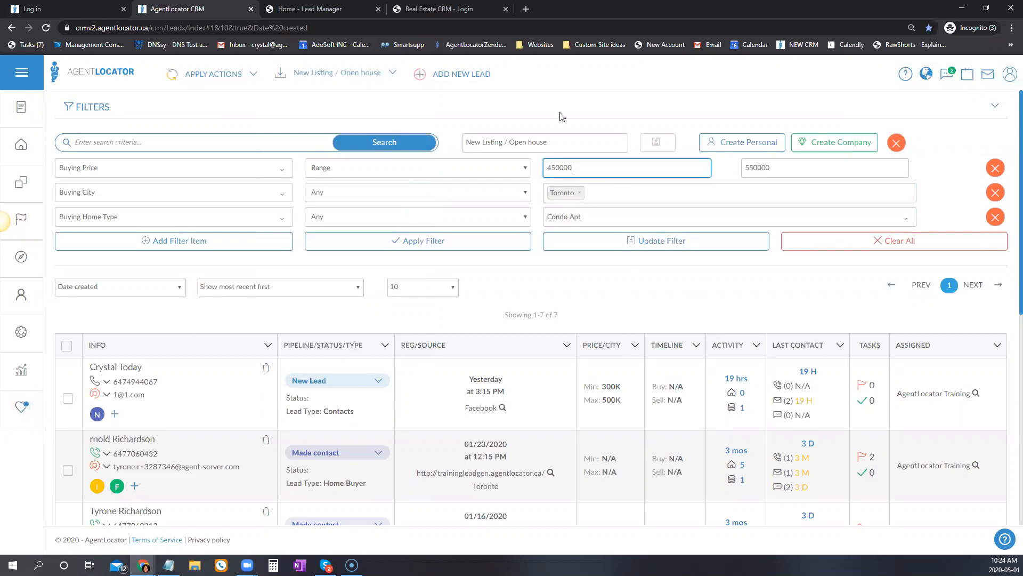
pyautogui.click(418, 244)
pyautogui.moveTo(556, 168); pyautogui.dragTo(533, 167)
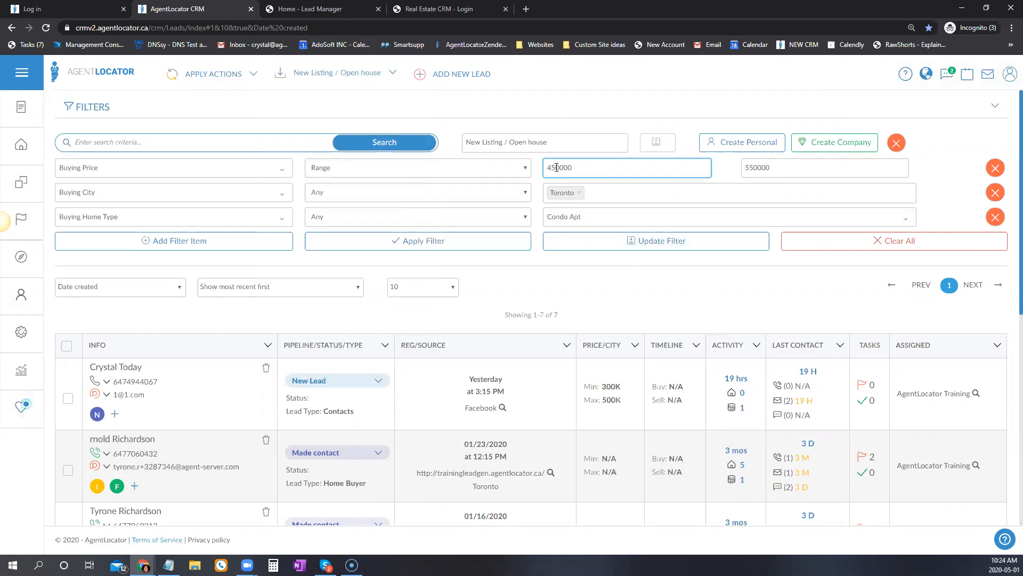
pyautogui.write('60')
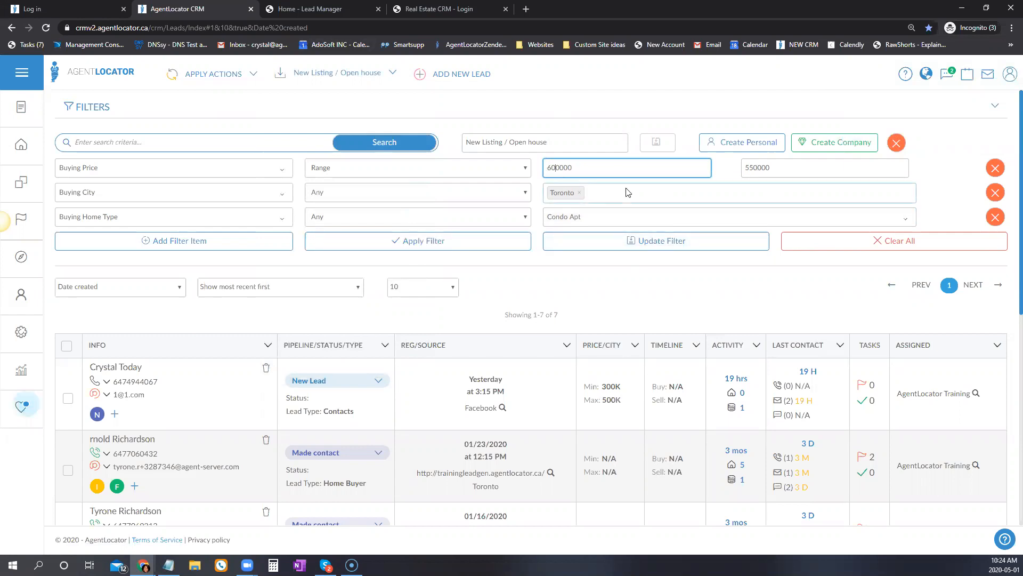
pyautogui.moveTo(756, 167); pyautogui.dragTo(745, 167)
pyautogui.write('70')
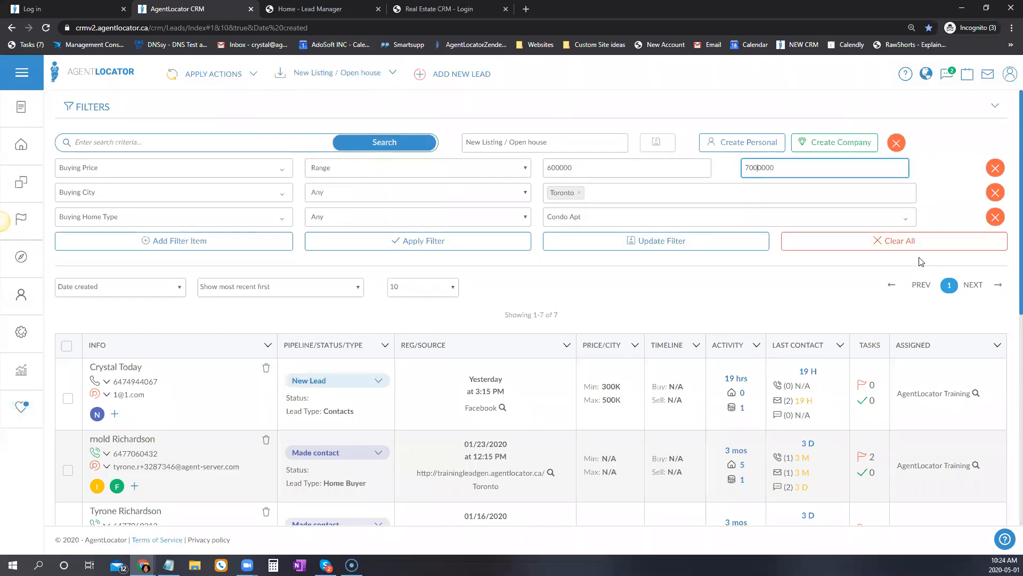
pyautogui.press('BackSpace')
# Switch home type to Att/Row/Twnhouse and city to Mississauga, then apply, leaving 4 leads.
pyautogui.click(591, 219)
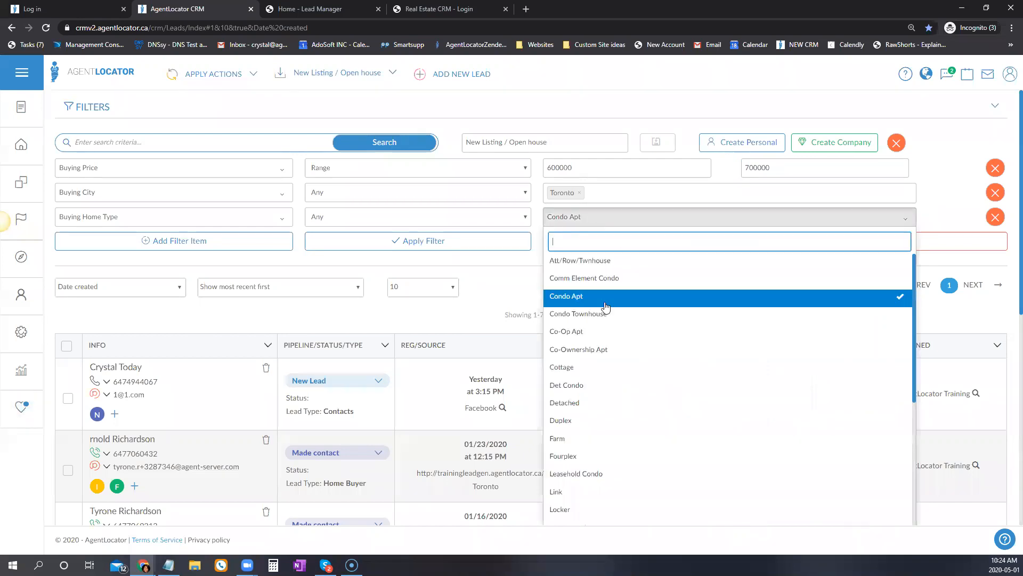
pyautogui.click(604, 294)
pyautogui.click(566, 265)
pyautogui.click(560, 212)
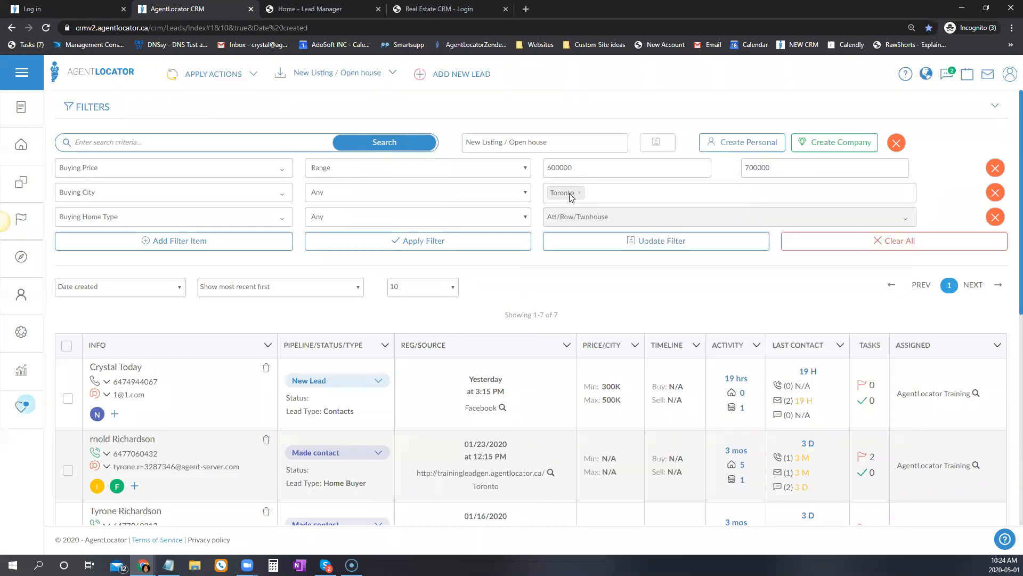
pyautogui.click(579, 196)
pyautogui.click(580, 193)
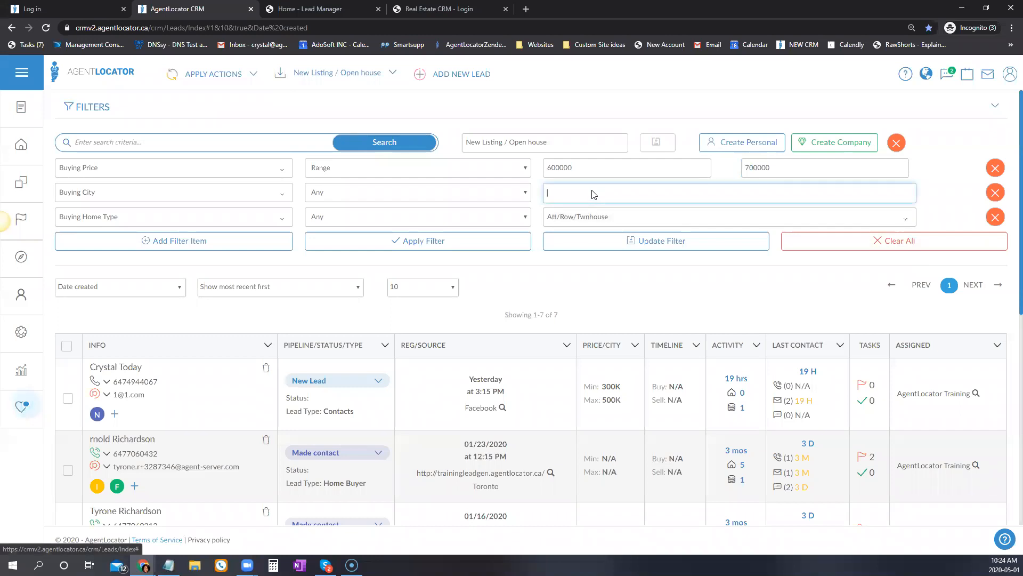
pyautogui.write('miss')
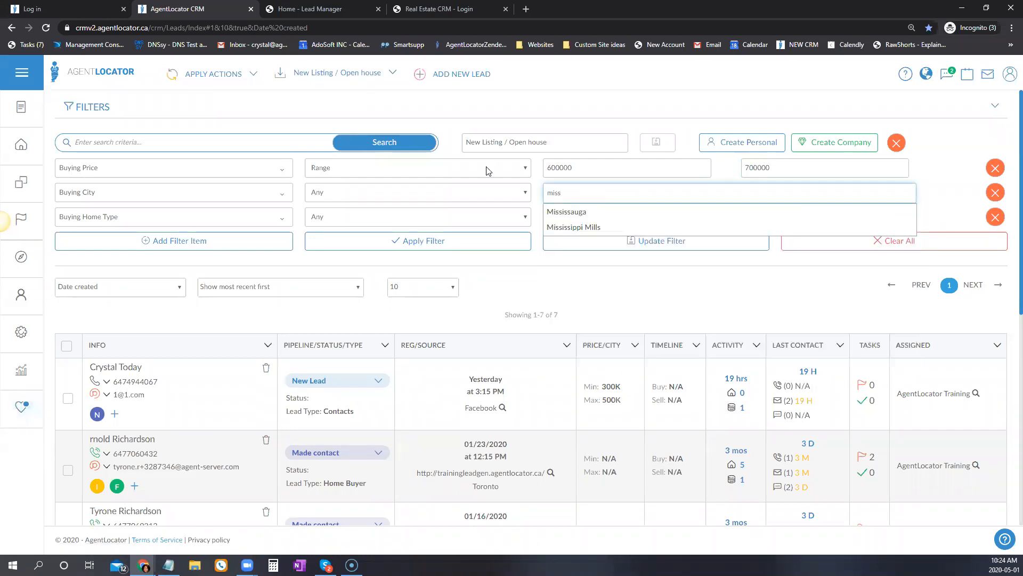
pyautogui.press('Return')
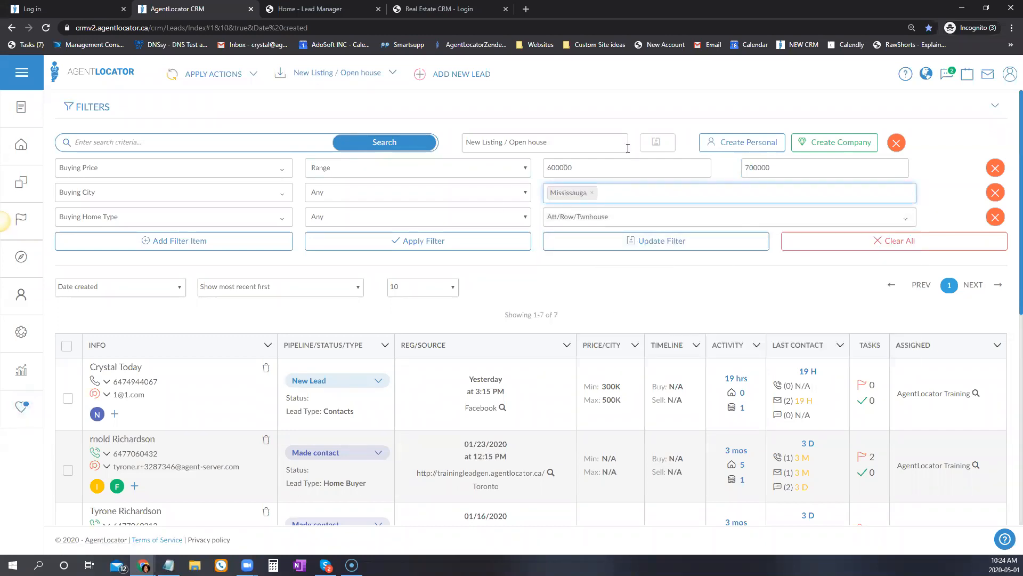
pyautogui.click(443, 244)
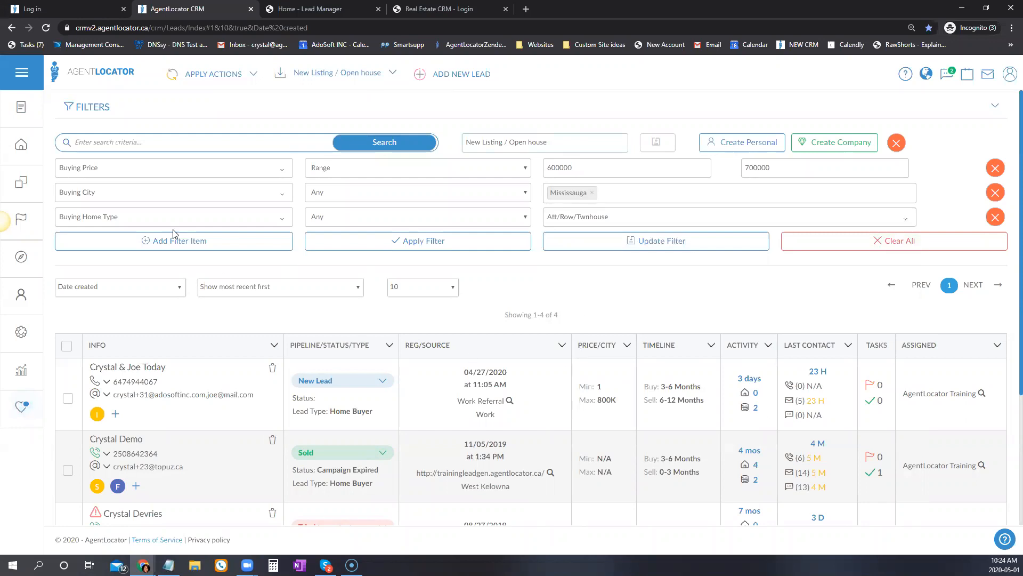
# Select all four filtered leads, check the bulk actions list, then clear all filter conditions.
pyautogui.click(68, 350)
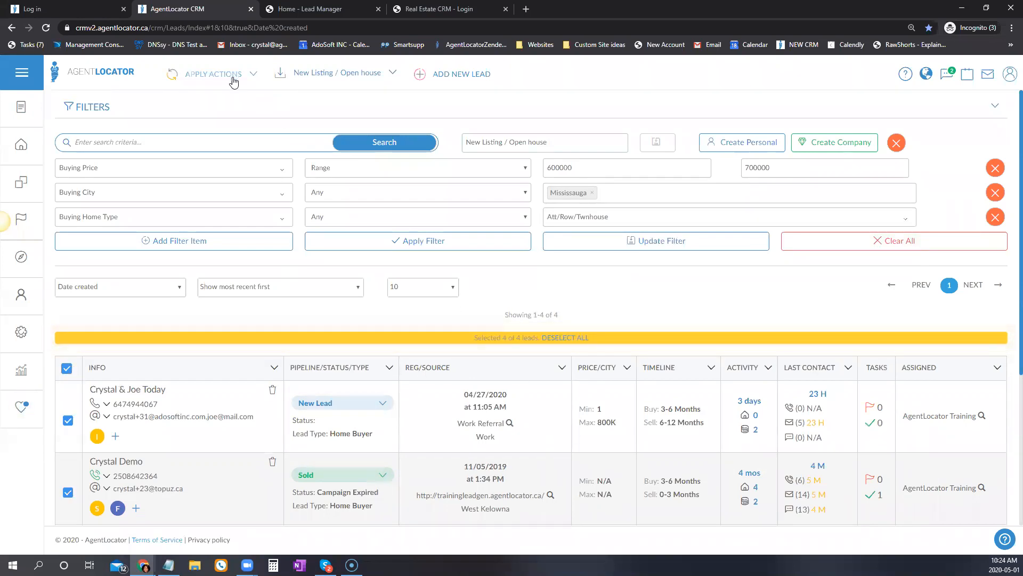
pyautogui.click(213, 73)
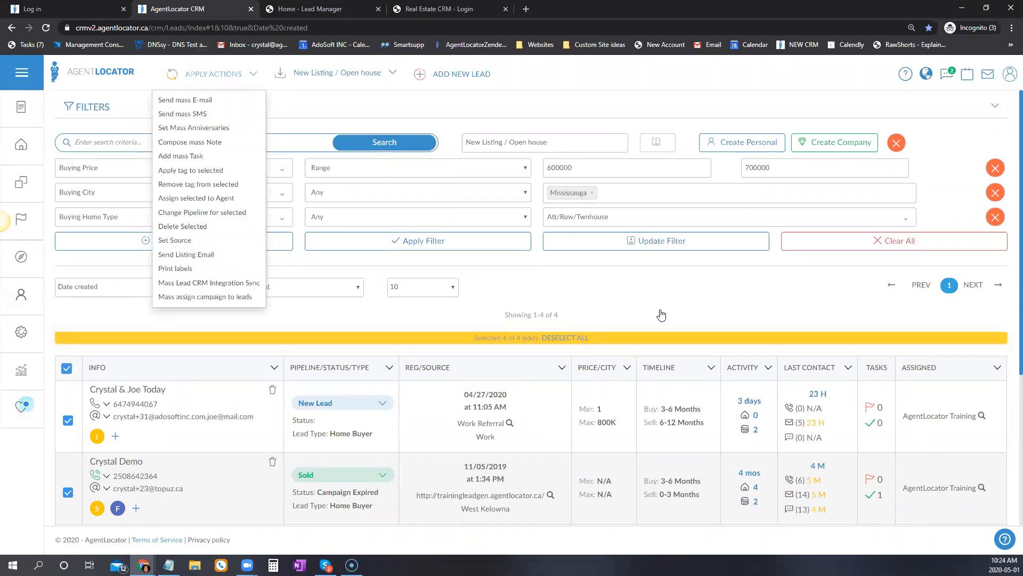
pyautogui.click(628, 292)
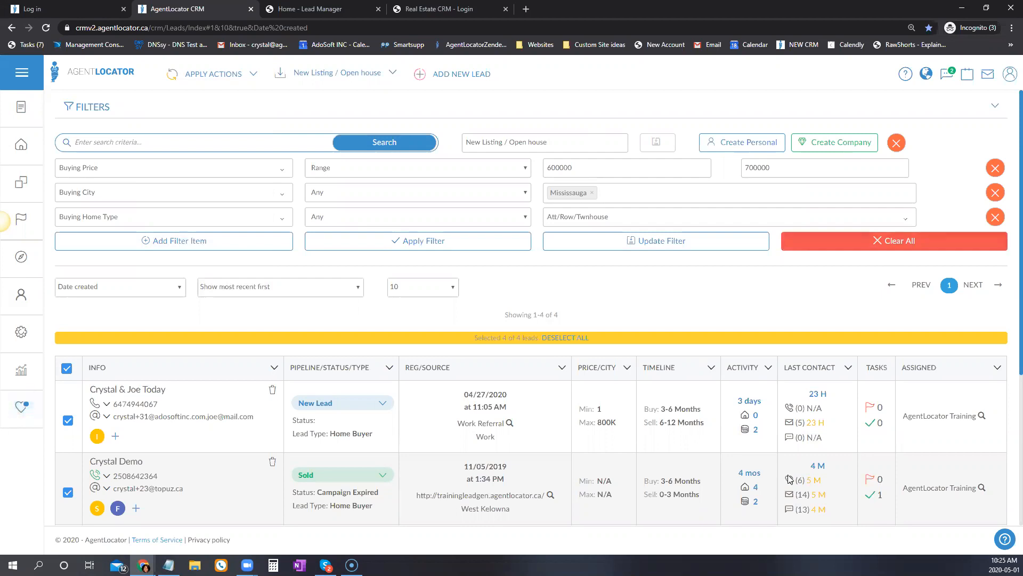
pyautogui.click(894, 241)
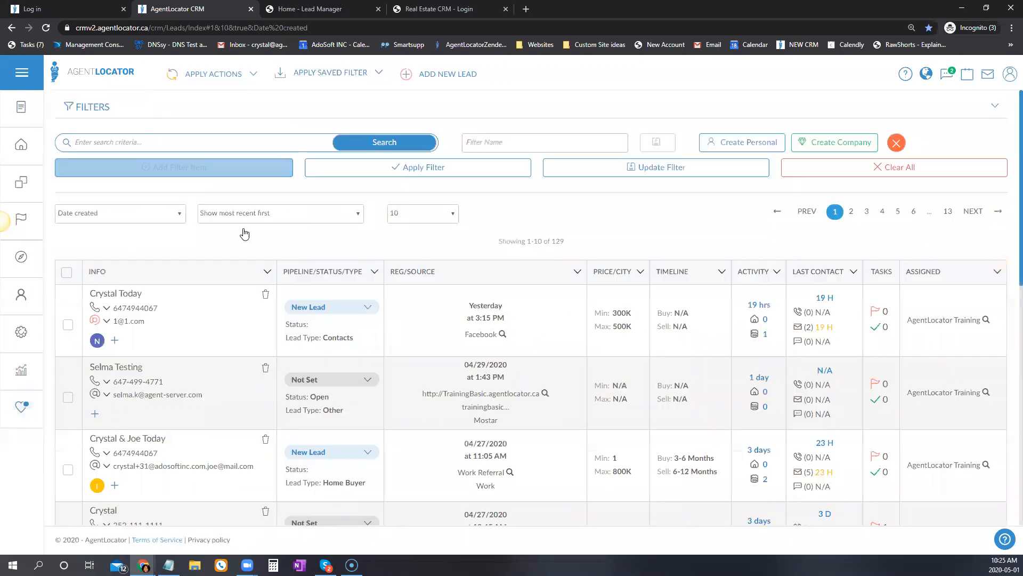
# Add a Price filter condition with a Custom price range.
pyautogui.click(102, 166)
pyautogui.click(108, 168)
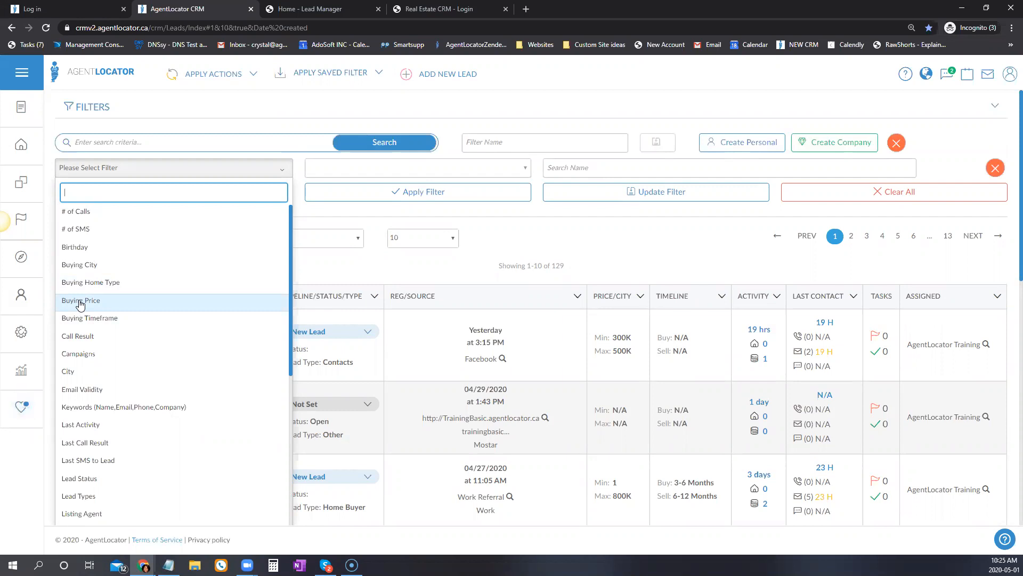
pyautogui.scroll(-2, 109, 368)
pyautogui.scroll(-1, 112, 374)
pyautogui.scroll(-2, 112, 373)
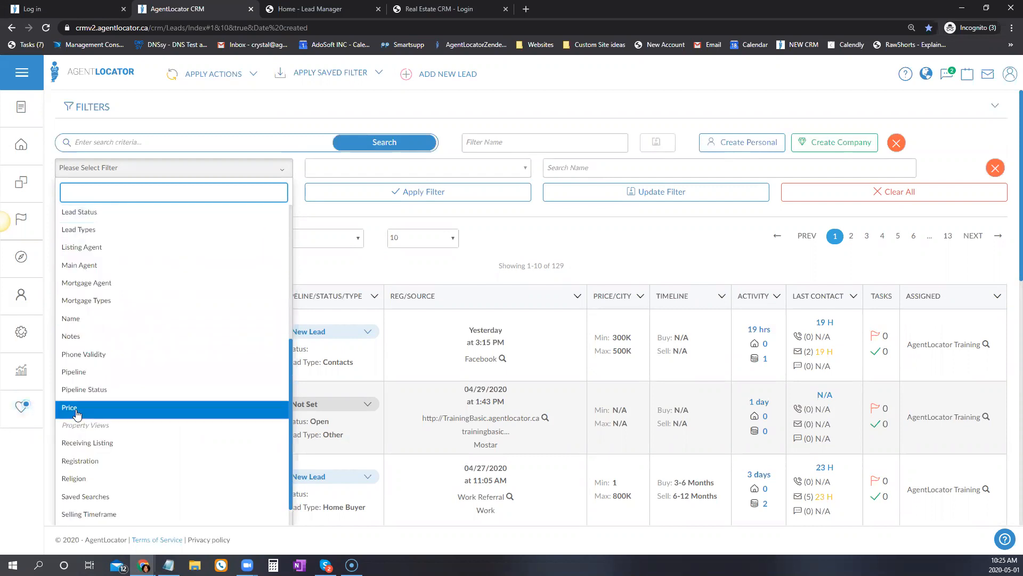
pyautogui.click(73, 408)
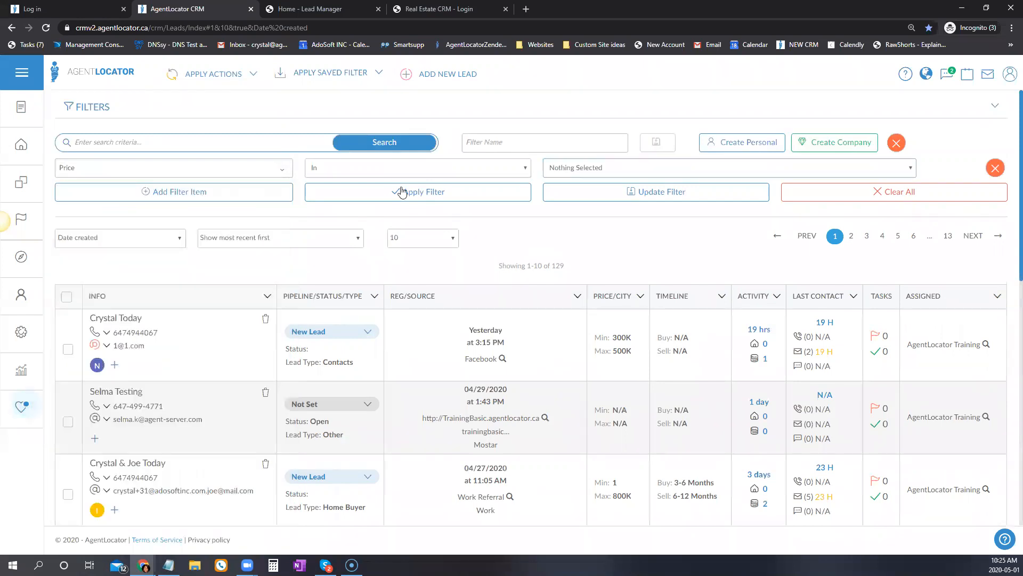
pyautogui.click(606, 169)
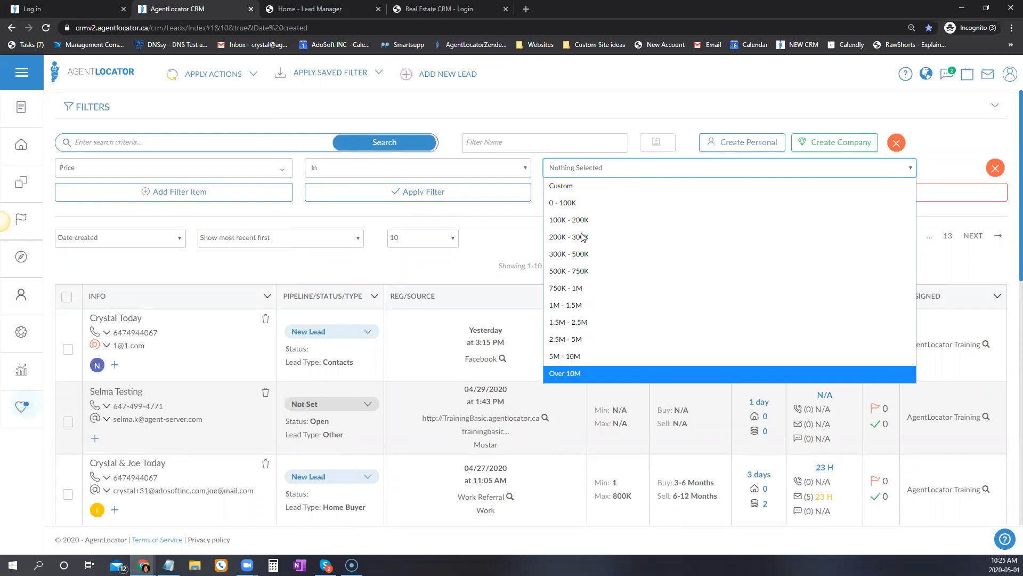
pyautogui.click(554, 190)
# Enter 500000 to 600000 as the price range and apply, leaving 10 leads.
pyautogui.click(598, 171)
pyautogui.write('500000')
pyautogui.click(778, 187)
pyautogui.click(755, 166)
pyautogui.write('600000')
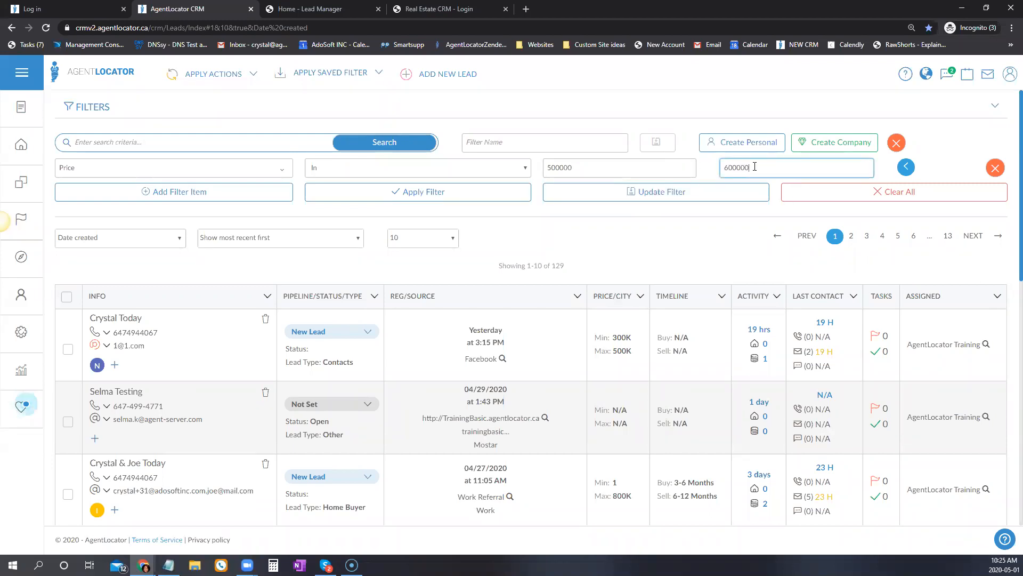
pyautogui.click(523, 193)
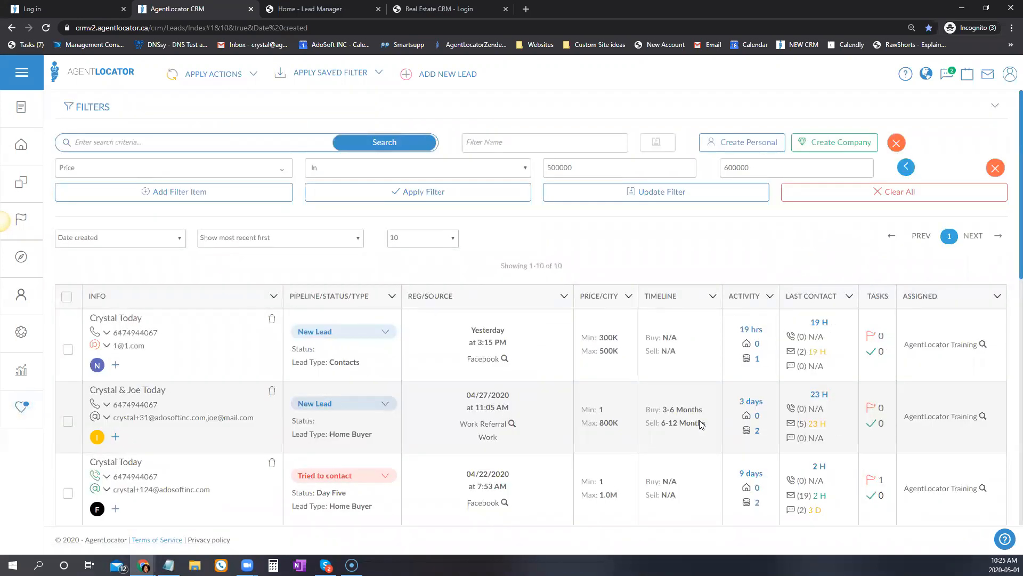
pyautogui.scroll(-3, 702, 425)
pyautogui.scroll(3, 702, 425)
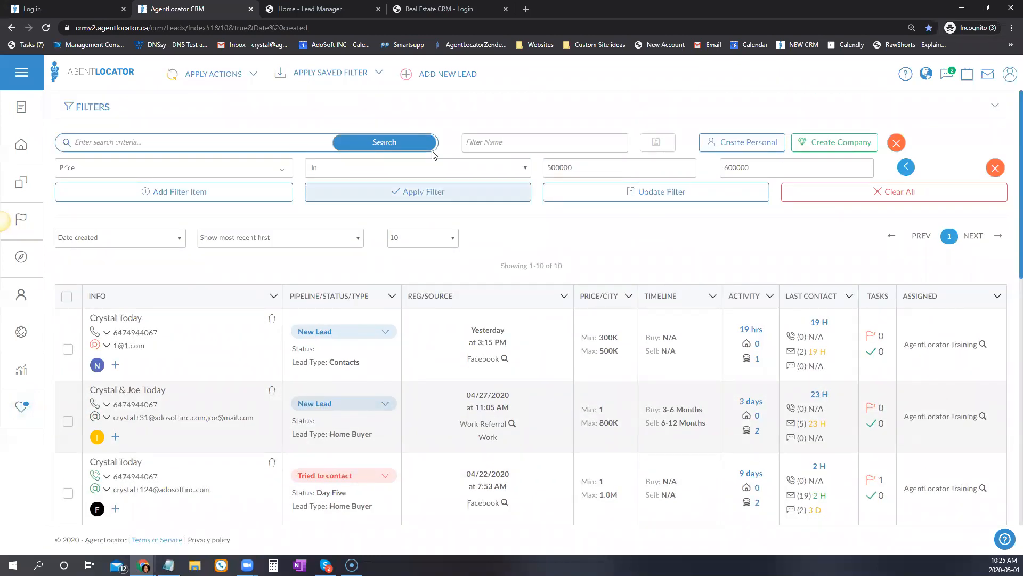
pyautogui.click(213, 175)
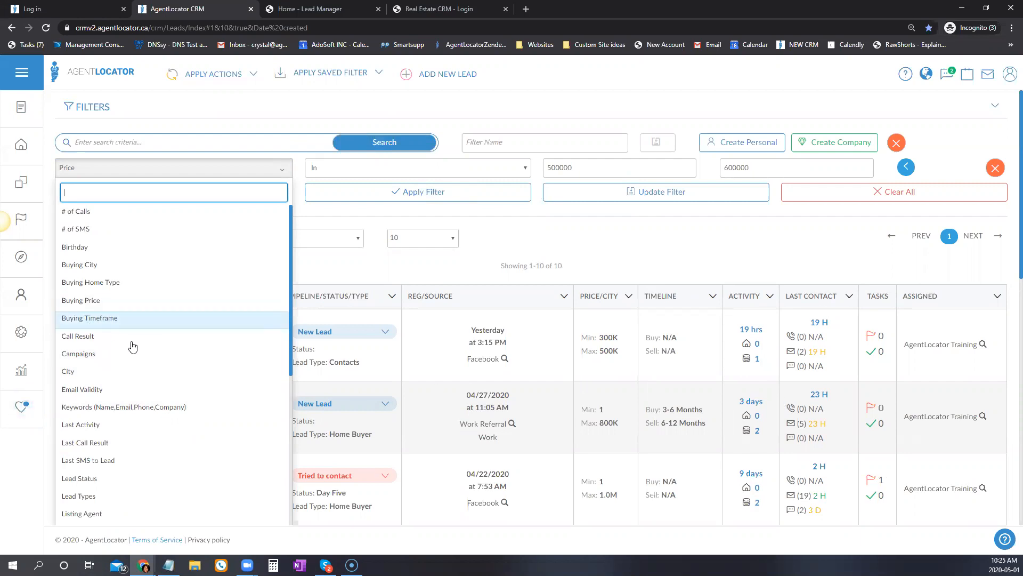
pyautogui.click(635, 437)
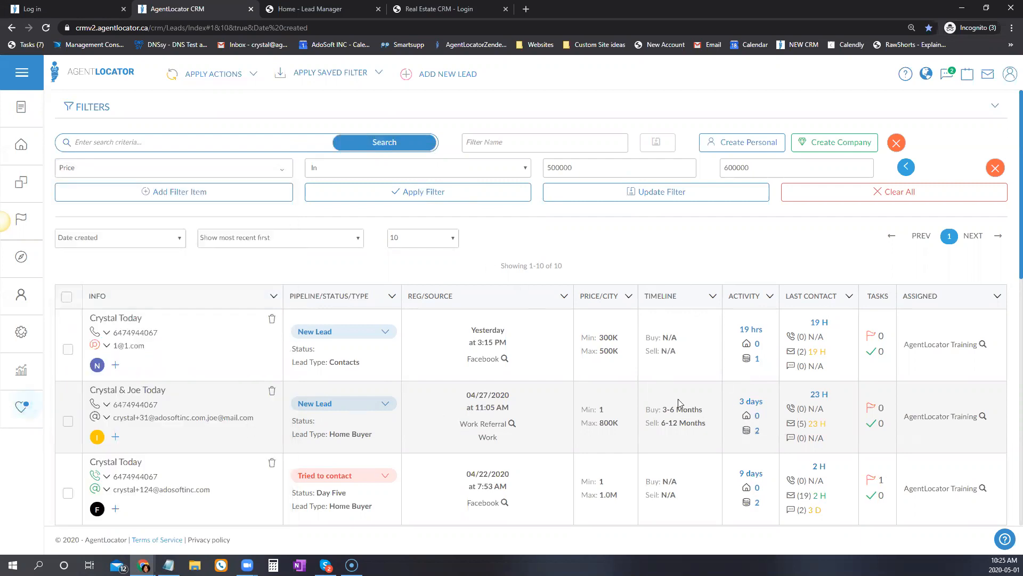
pyautogui.moveTo(657, 406); pyautogui.dragTo(719, 440)
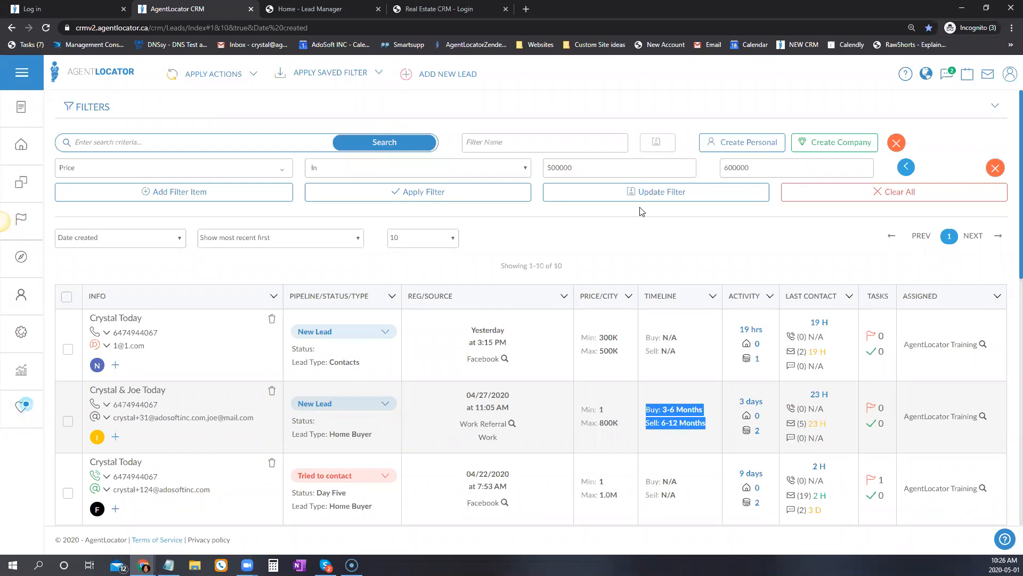
# Change the filter to Buying Timeframe Is Now and 0-3 Months, narrowing to 4 leads.
pyautogui.click(203, 172)
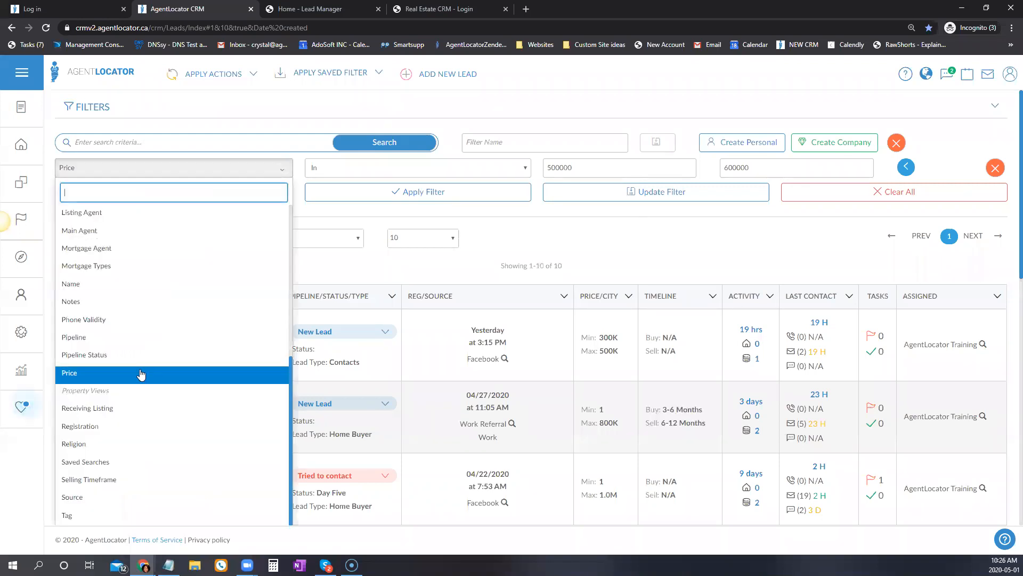
pyautogui.scroll(5, 132, 353)
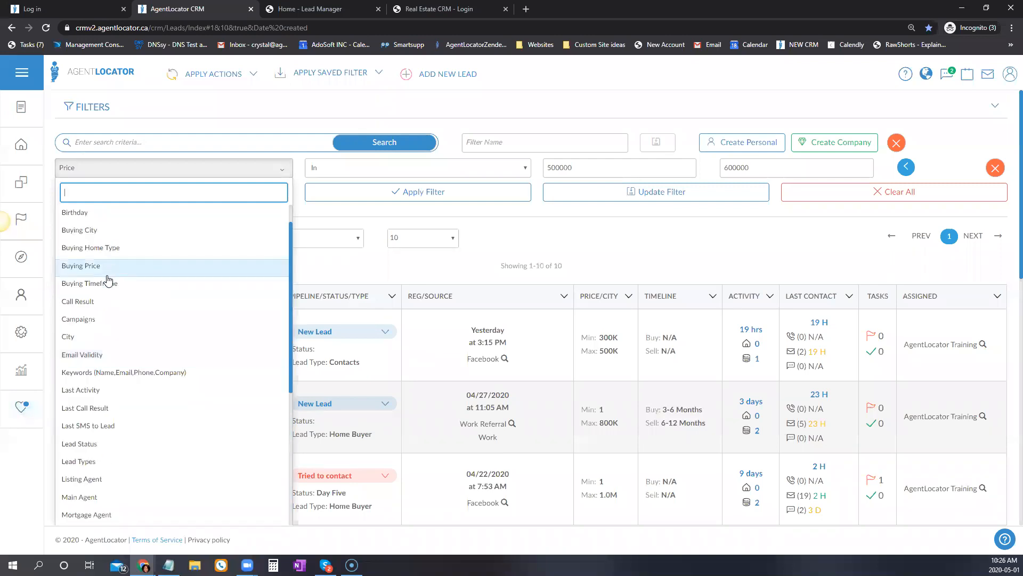
pyautogui.click(165, 288)
pyautogui.click(466, 173)
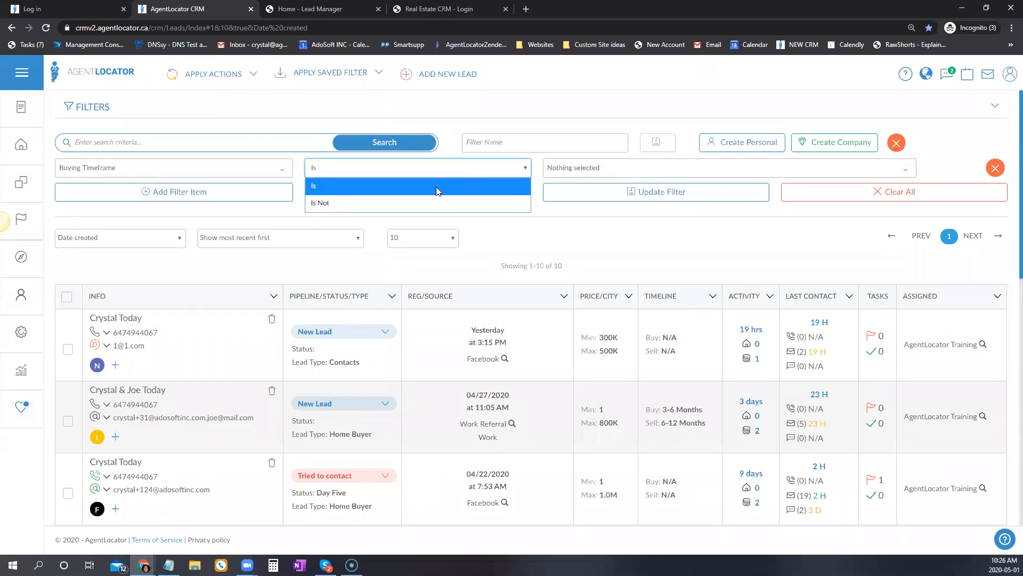
pyautogui.click(586, 168)
pyautogui.click(561, 230)
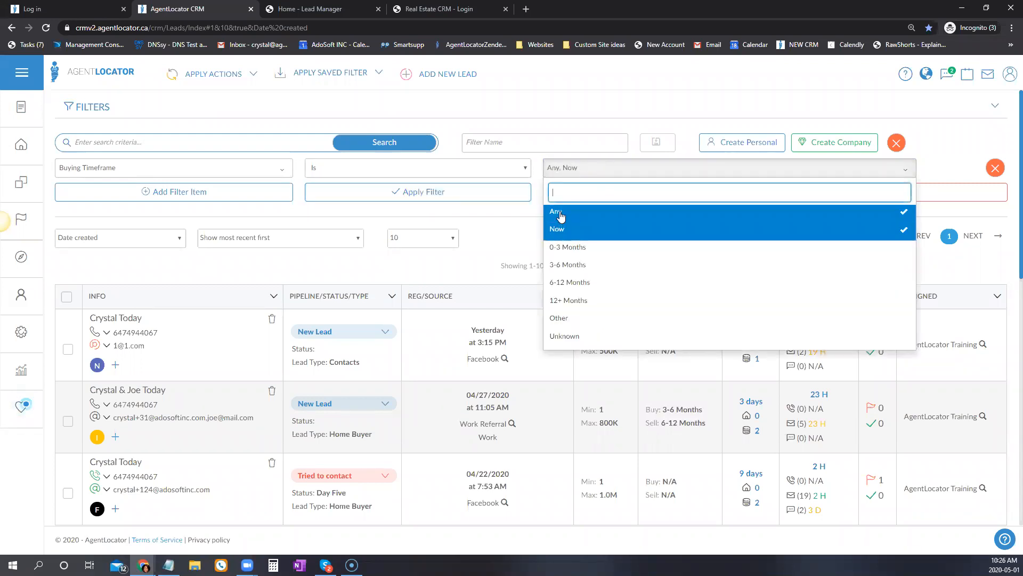
pyautogui.click(563, 250)
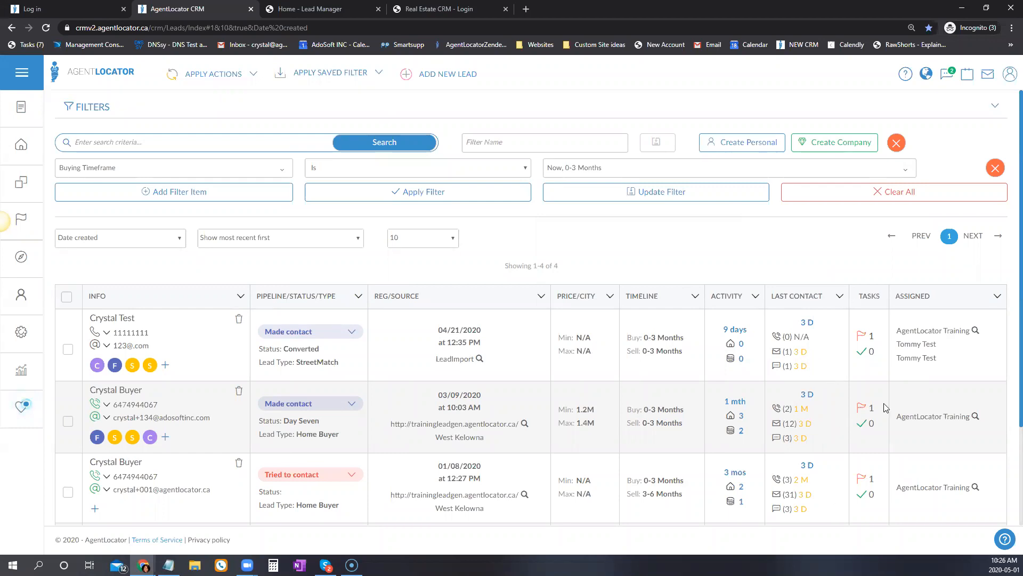
pyautogui.scroll(-1, 839, 425)
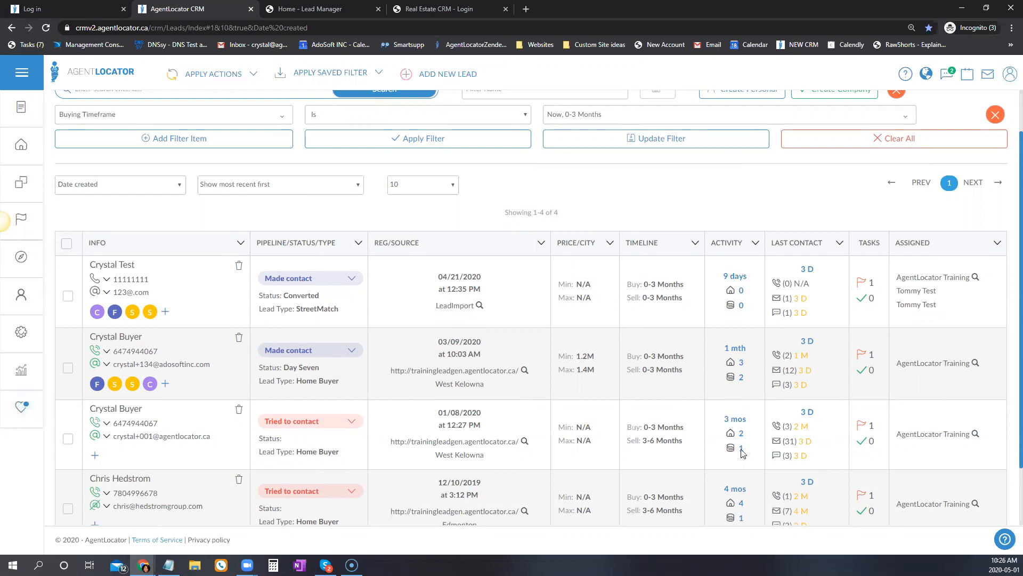
pyautogui.scroll(1, 463, 277)
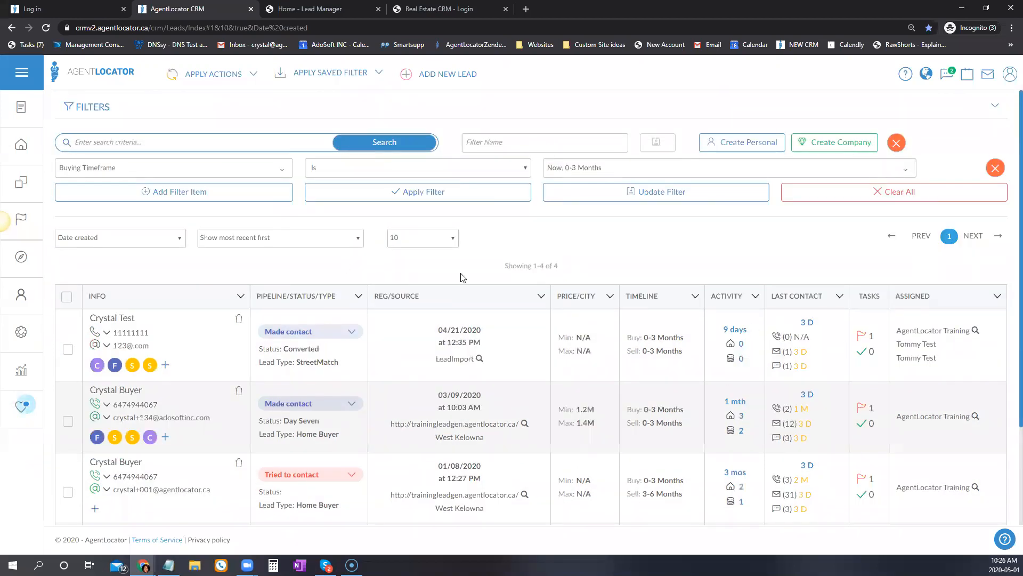
# Filter leads by Call Result Is In Talked to Lead, listing 49 leads.
pyautogui.click(204, 170)
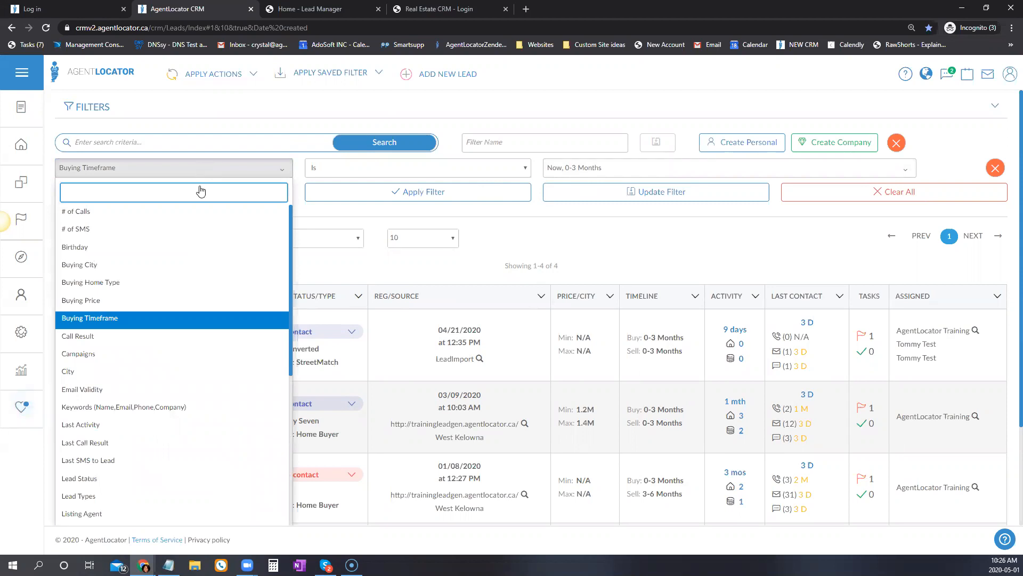
pyautogui.click(133, 335)
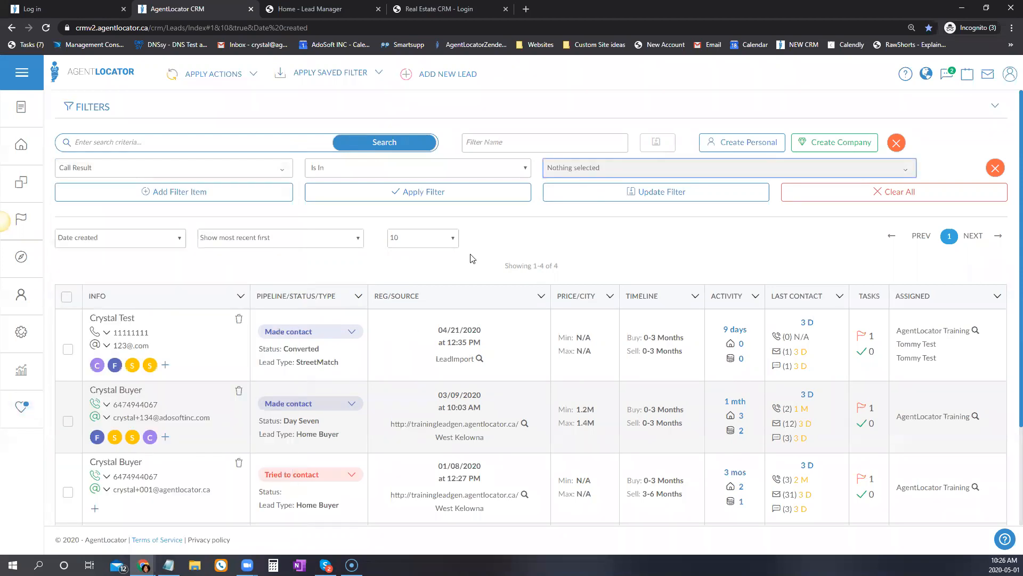
pyautogui.click(410, 167)
pyautogui.click(340, 179)
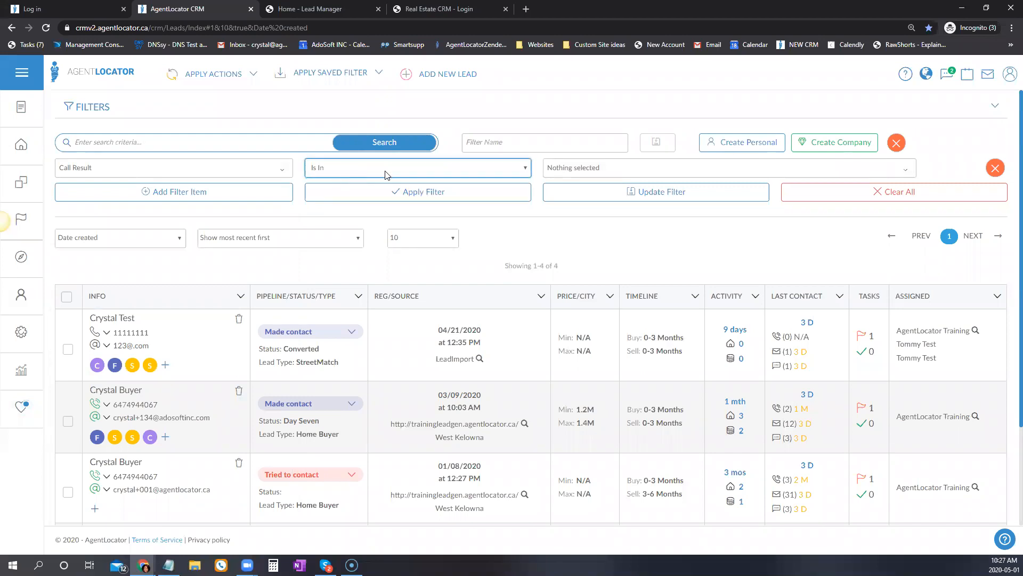
pyautogui.click(602, 167)
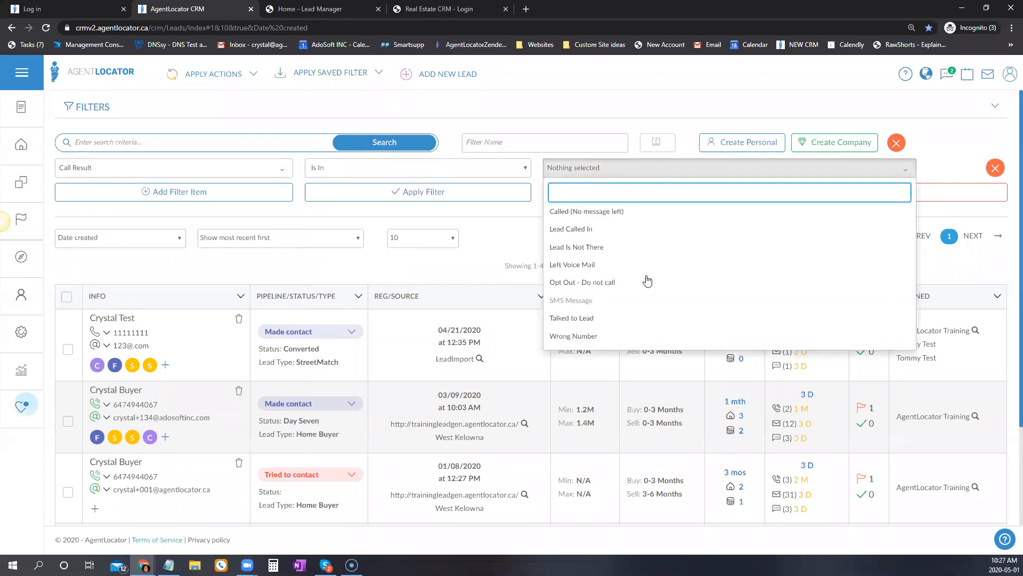
pyautogui.click(575, 319)
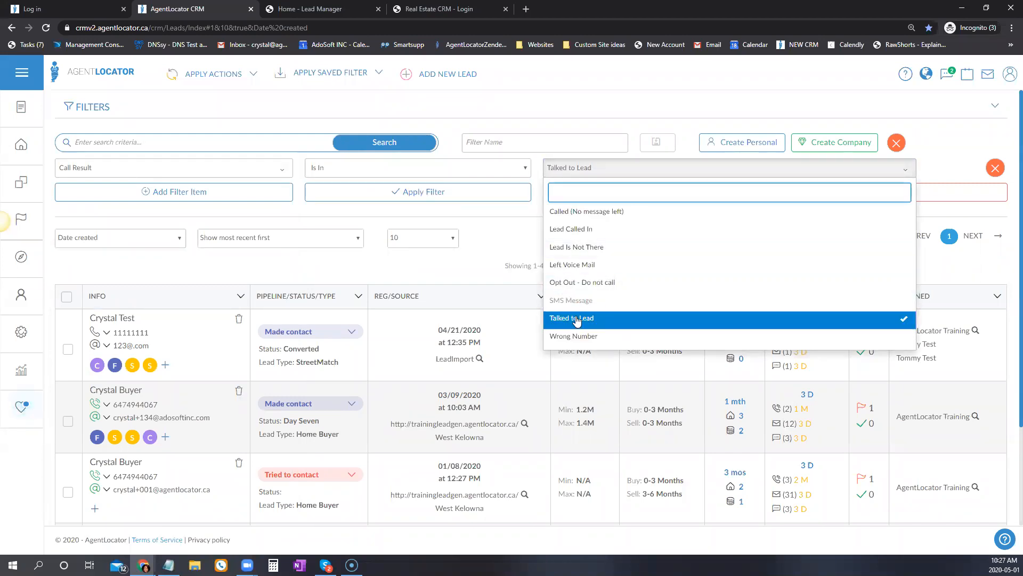
pyautogui.click(479, 192)
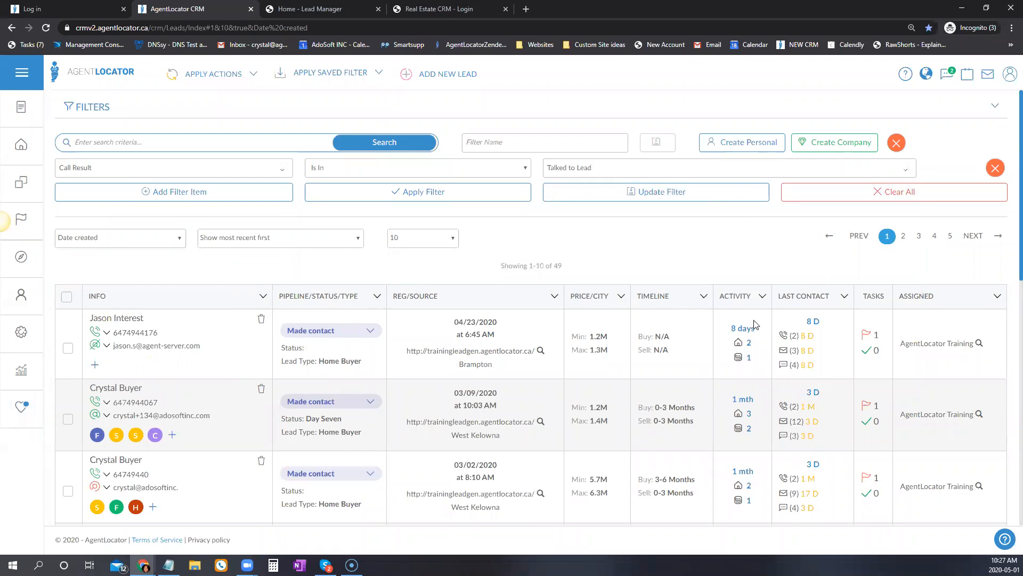
# Open the first matching lead's record from its call count link.
pyautogui.moveTo(797, 341)
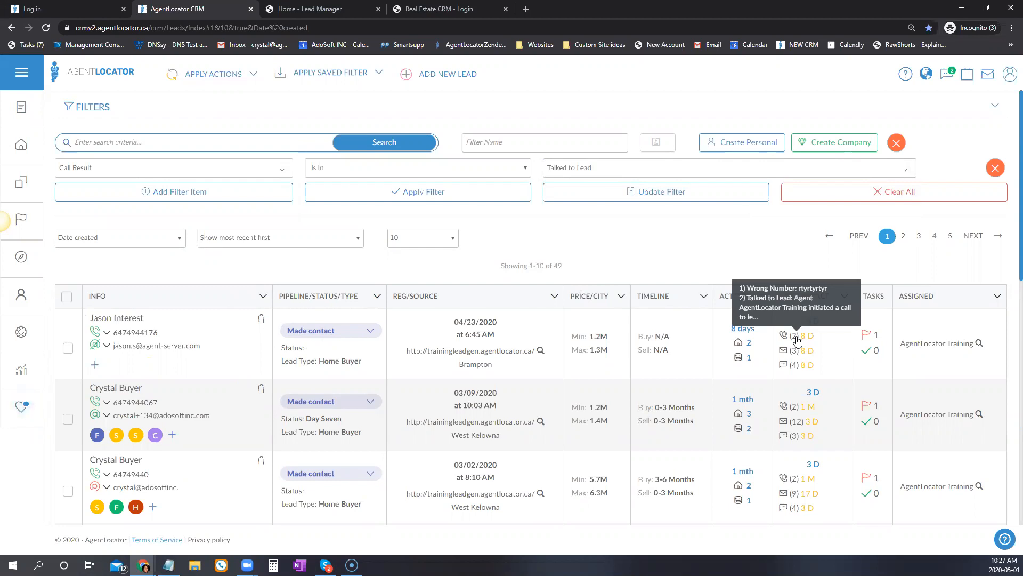
pyautogui.click(797, 341)
pyautogui.click(436, 168)
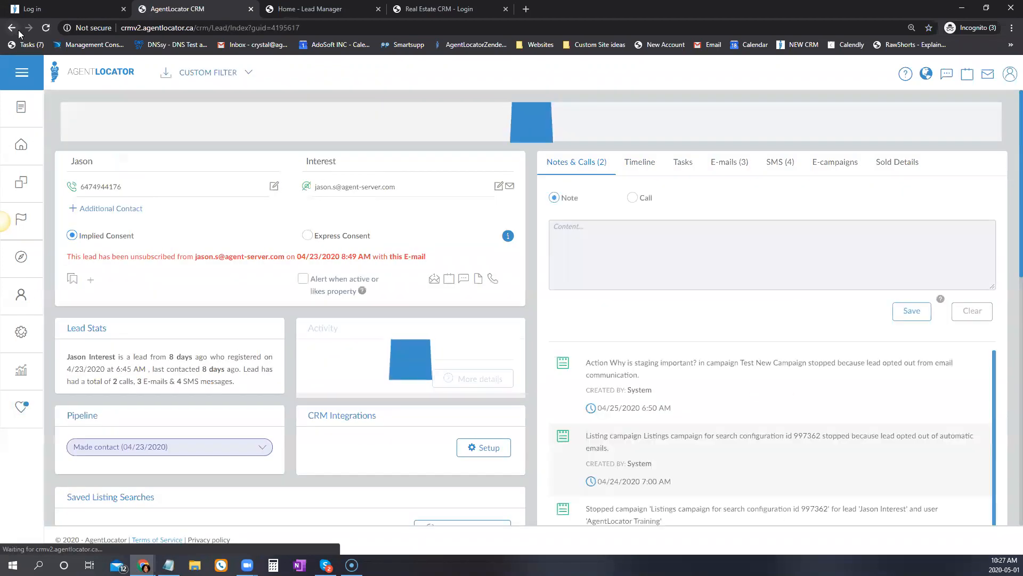
# Back on the leads list, change the Call Result filter to Is Not In Talked to Lead, showing 80 leads.
pyautogui.click(18, 32)
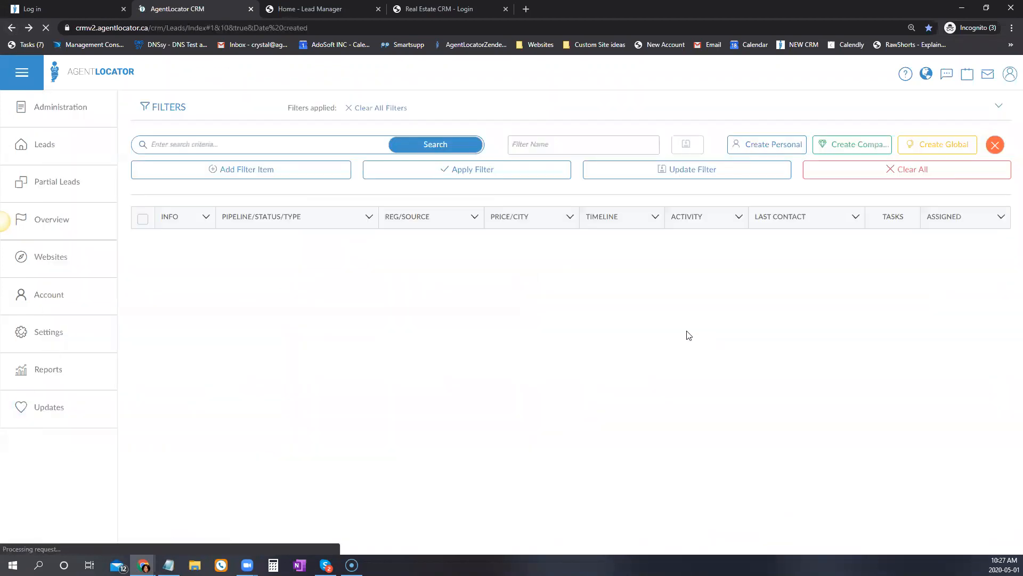
pyautogui.click(377, 169)
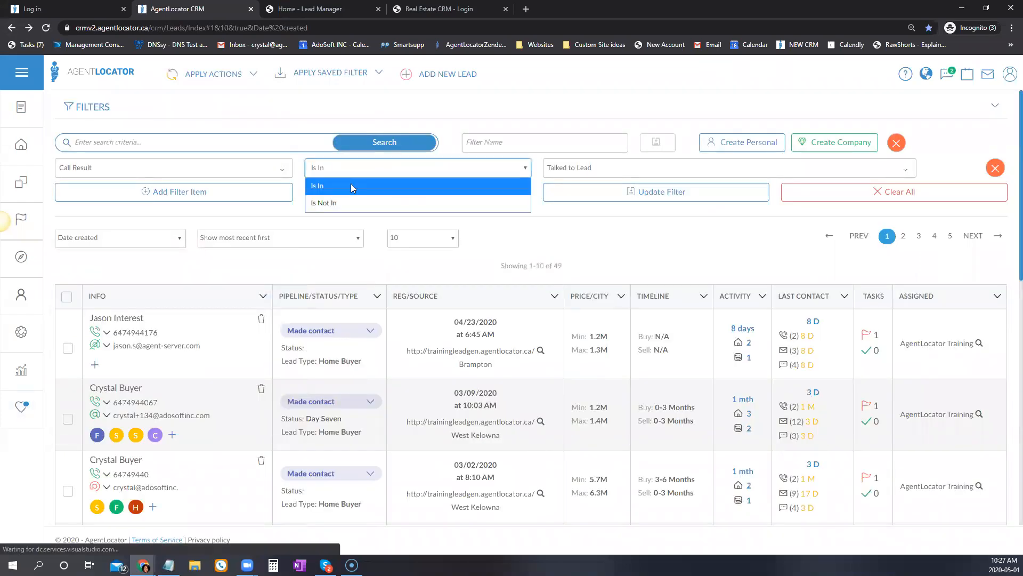
pyautogui.click(480, 203)
pyautogui.click(440, 192)
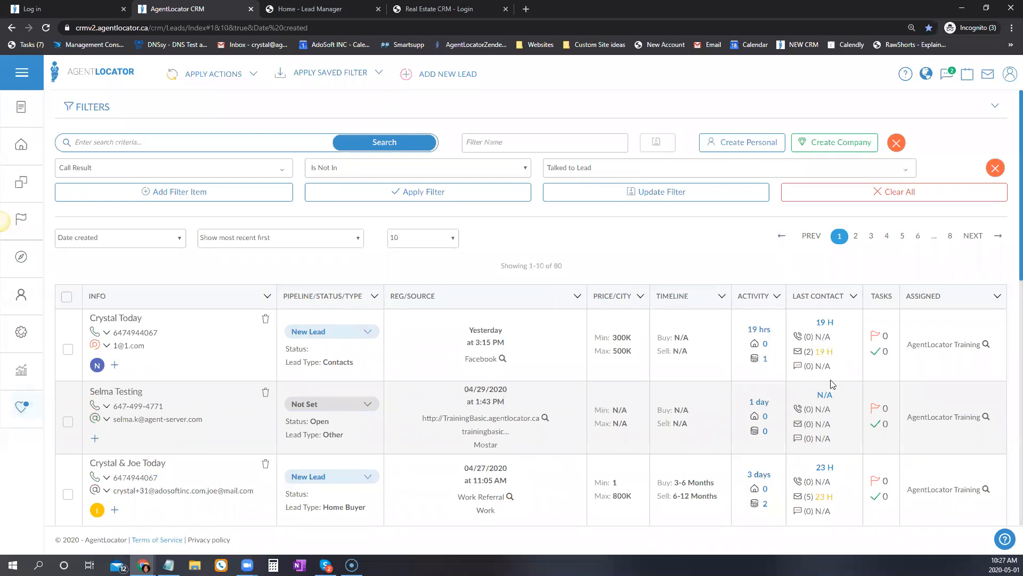
# Review the 80 results and switch the filter field to Campaigns.
pyautogui.scroll(-2, 836, 394)
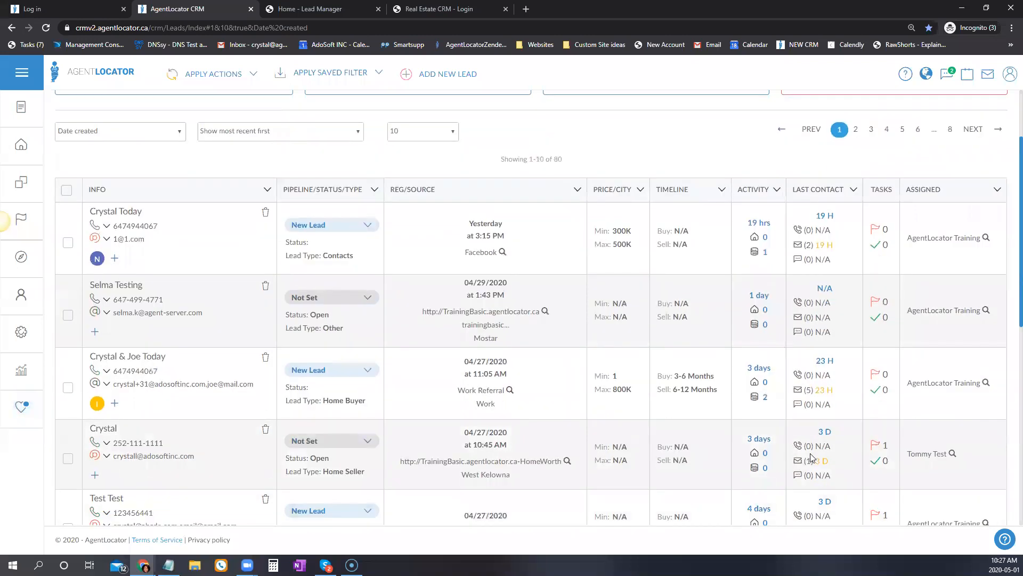
pyautogui.scroll(2, 811, 457)
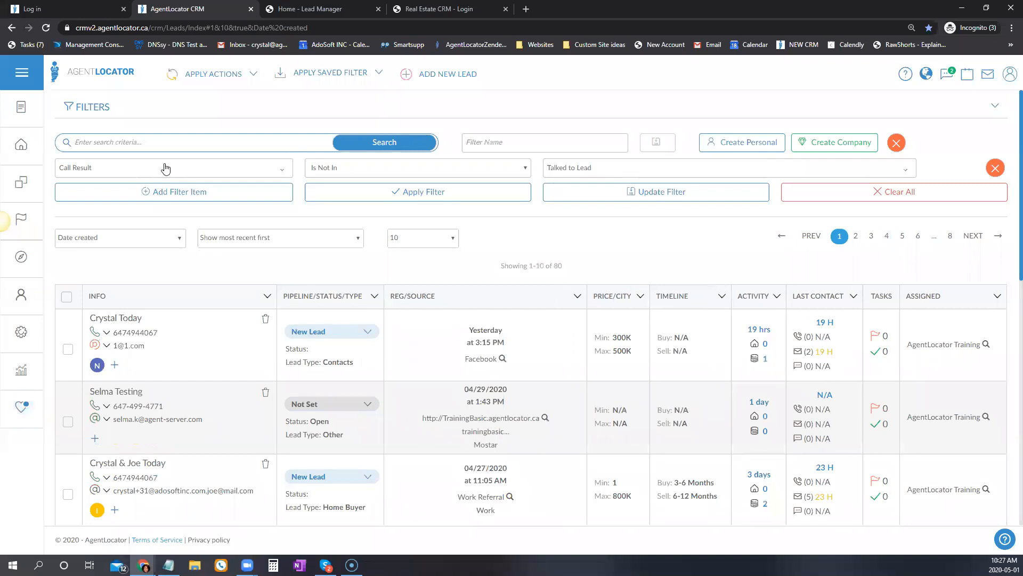
pyautogui.click(165, 168)
pyautogui.click(81, 354)
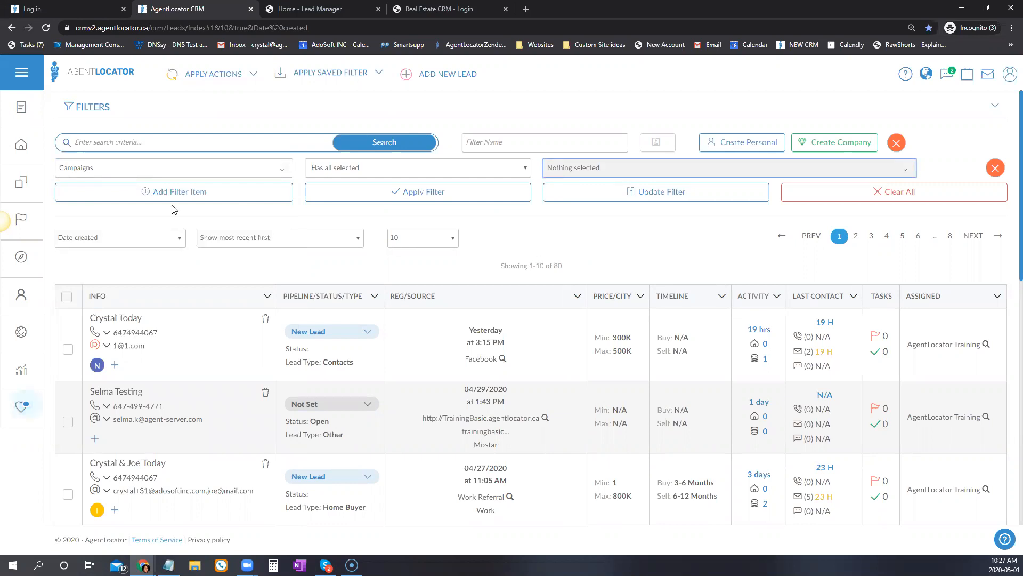
# Choose the Open House Thank You for Visiting campaign and apply the Campaigns filter.
pyautogui.click(21, 335)
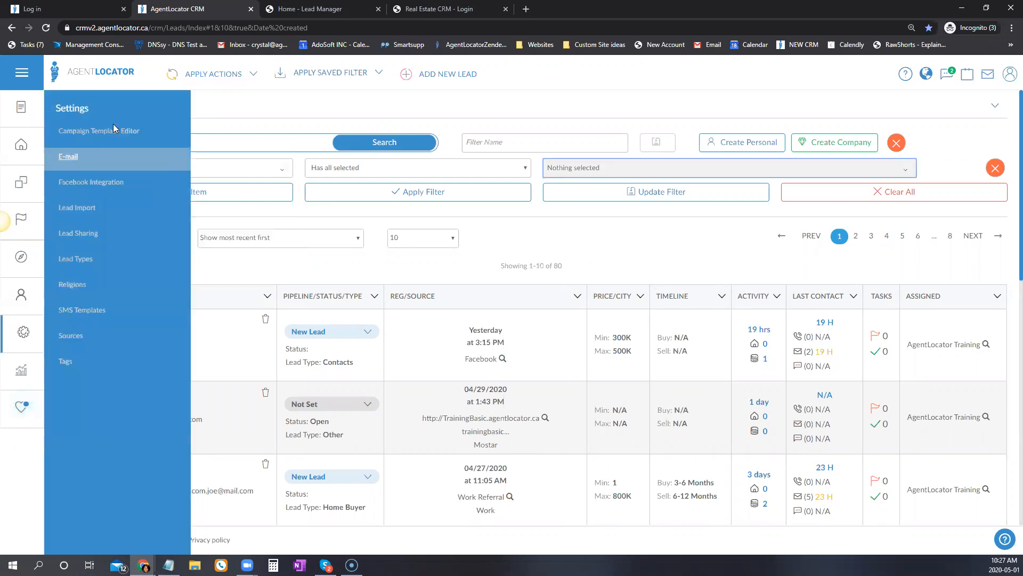
pyautogui.click(536, 246)
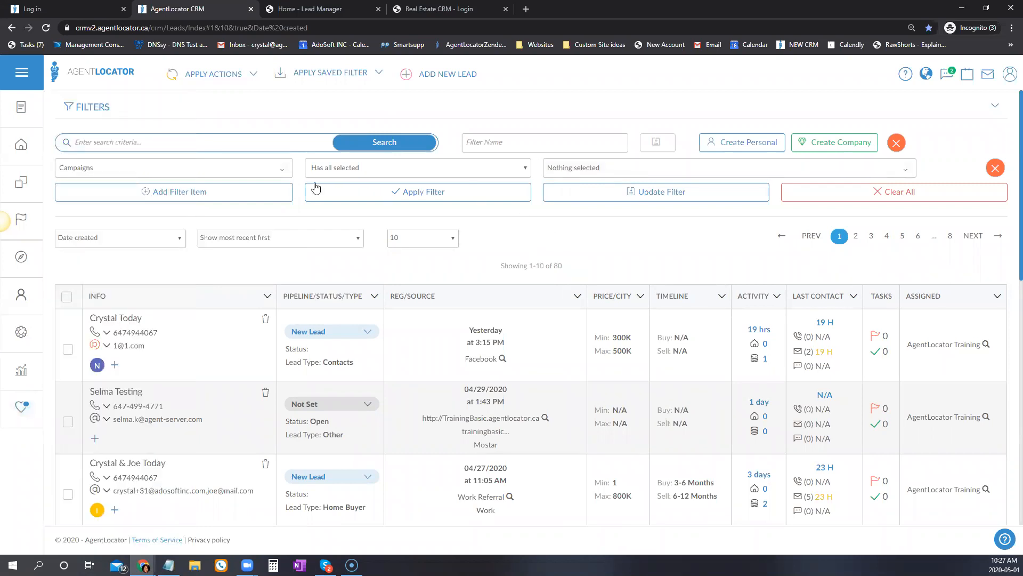
pyautogui.click(588, 170)
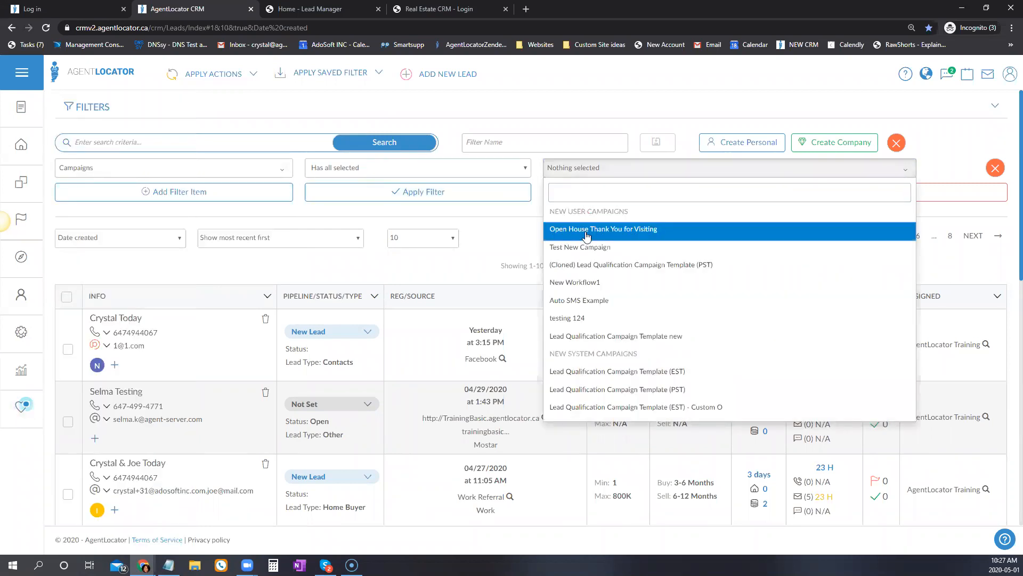
pyautogui.click(585, 234)
pyautogui.click(605, 169)
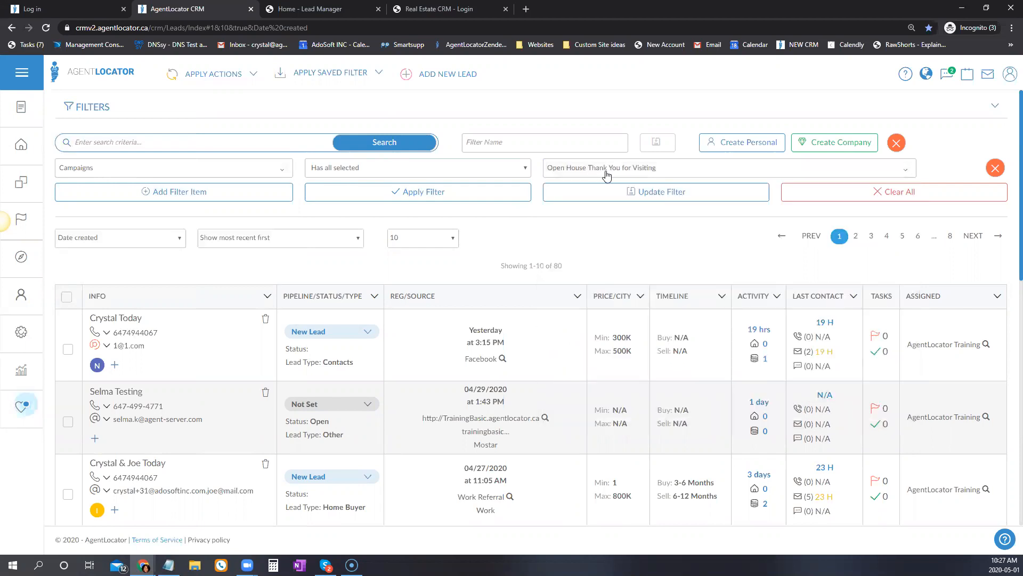
pyautogui.click(441, 201)
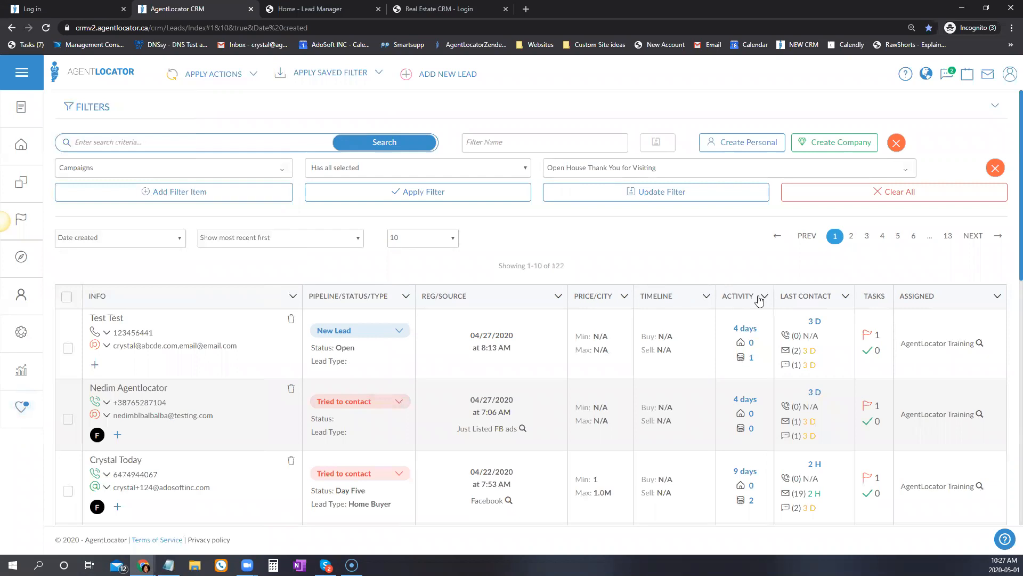
# Review the 122 matching leads and keep Open House Thank You for Visiting selected.
pyautogui.scroll(-3, 680, 315)
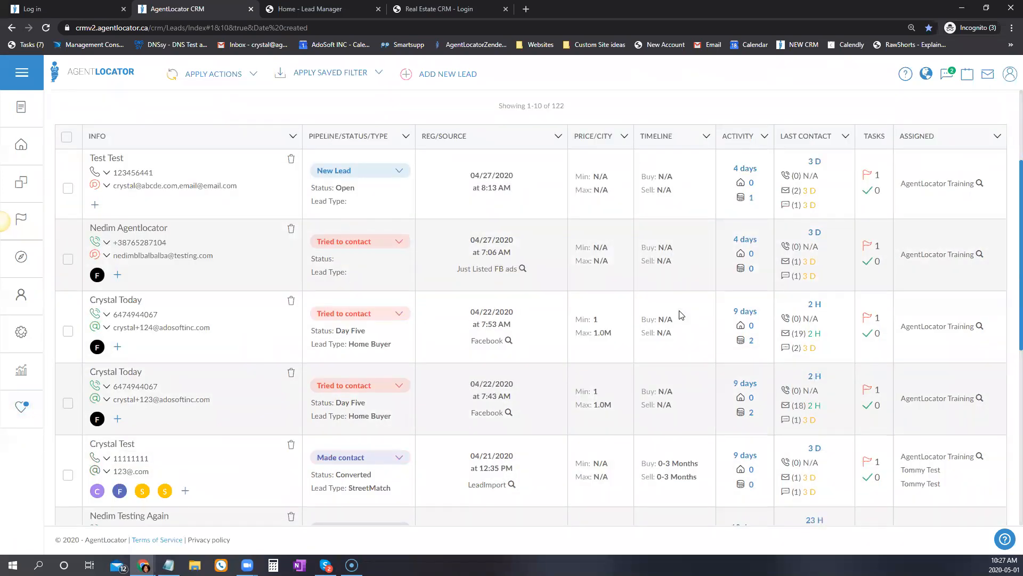
pyautogui.scroll(-6, 677, 315)
pyautogui.scroll(8, 605, 240)
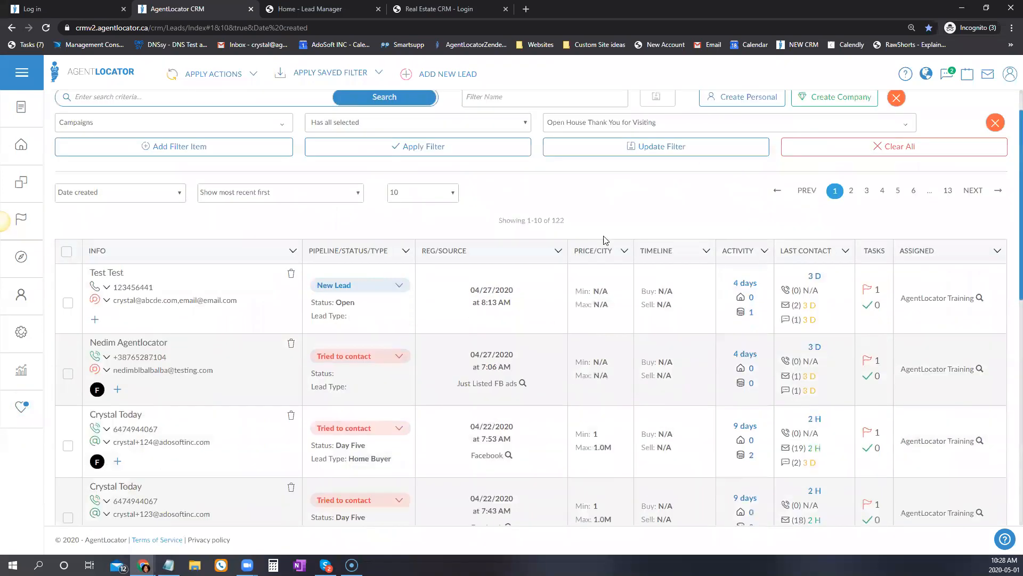
pyautogui.scroll(1, 605, 240)
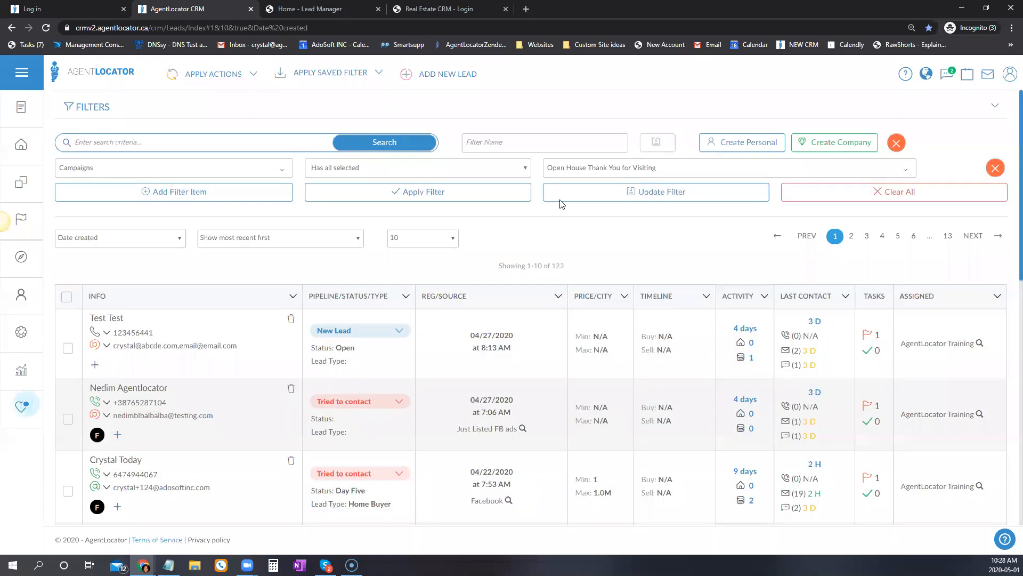
pyautogui.click(586, 164)
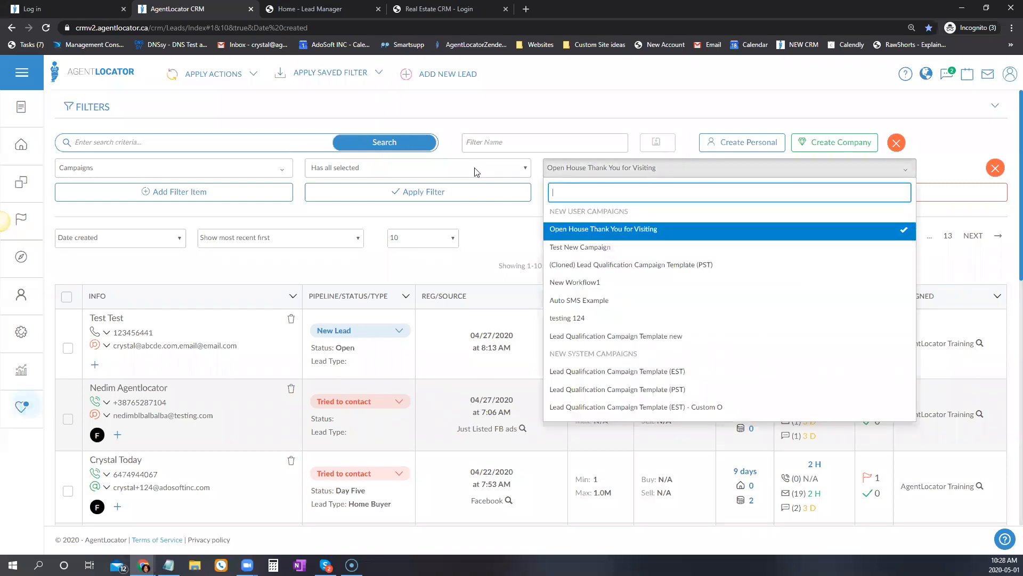
pyautogui.click(602, 172)
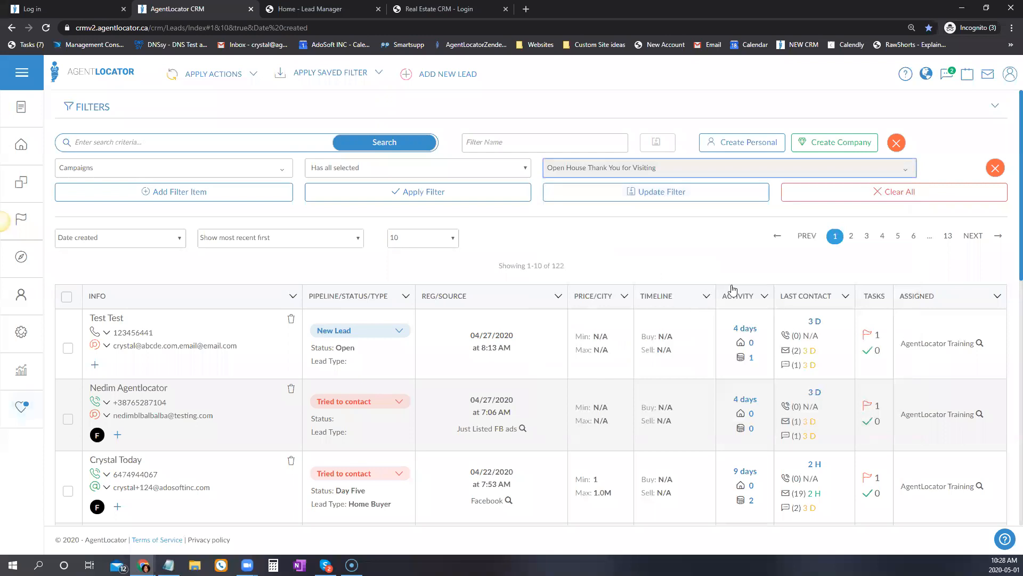
pyautogui.click(525, 169)
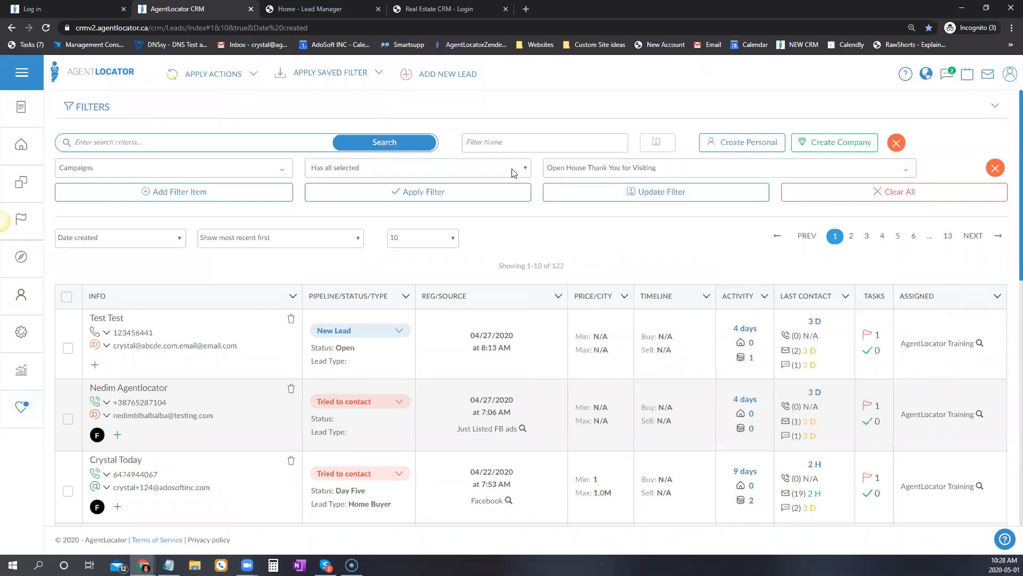
# Filter to leads with none of the campaign selected and select all 7 of them.
pyautogui.click(388, 226)
pyautogui.click(469, 194)
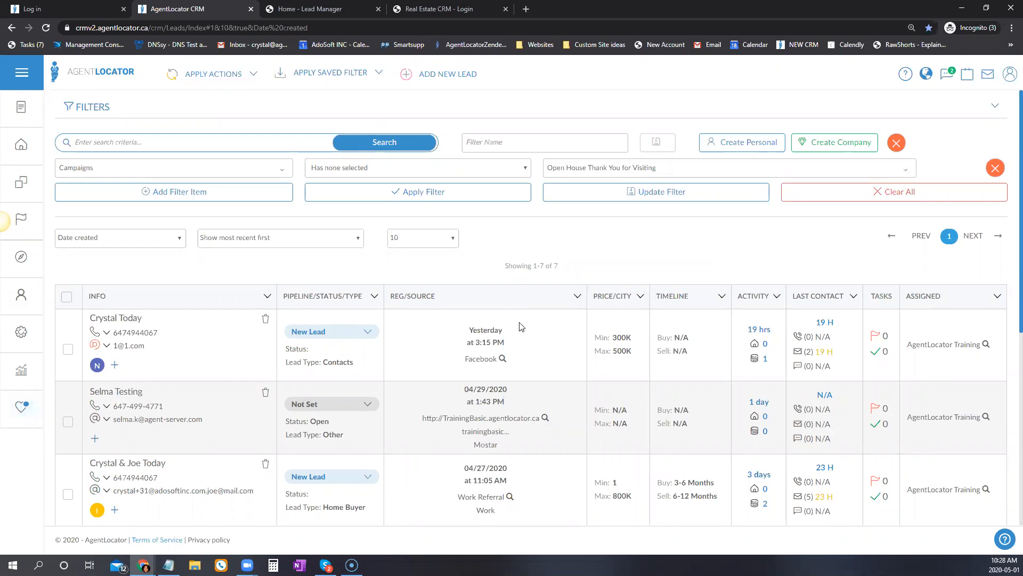
pyautogui.click(66, 296)
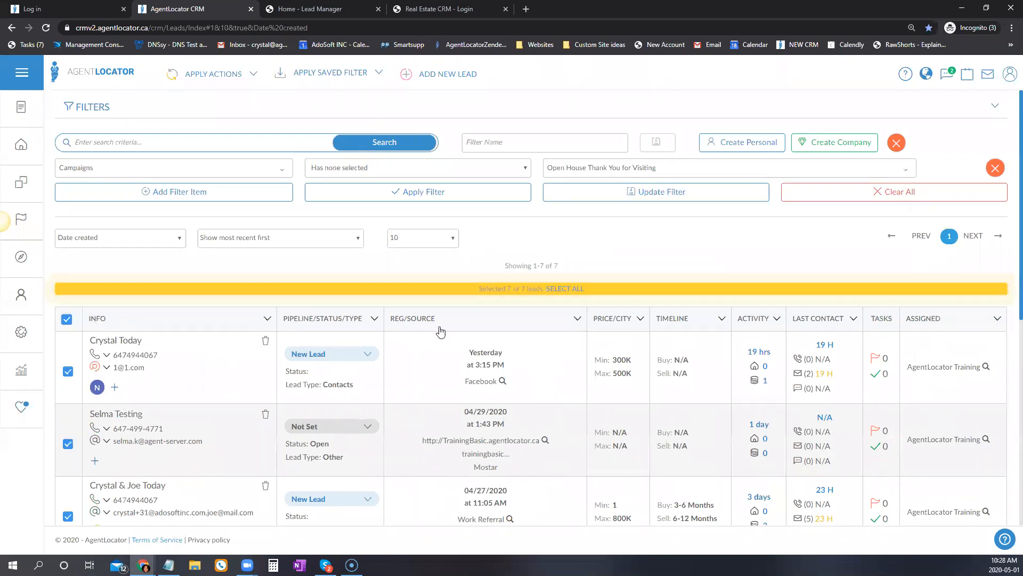
pyautogui.click(569, 289)
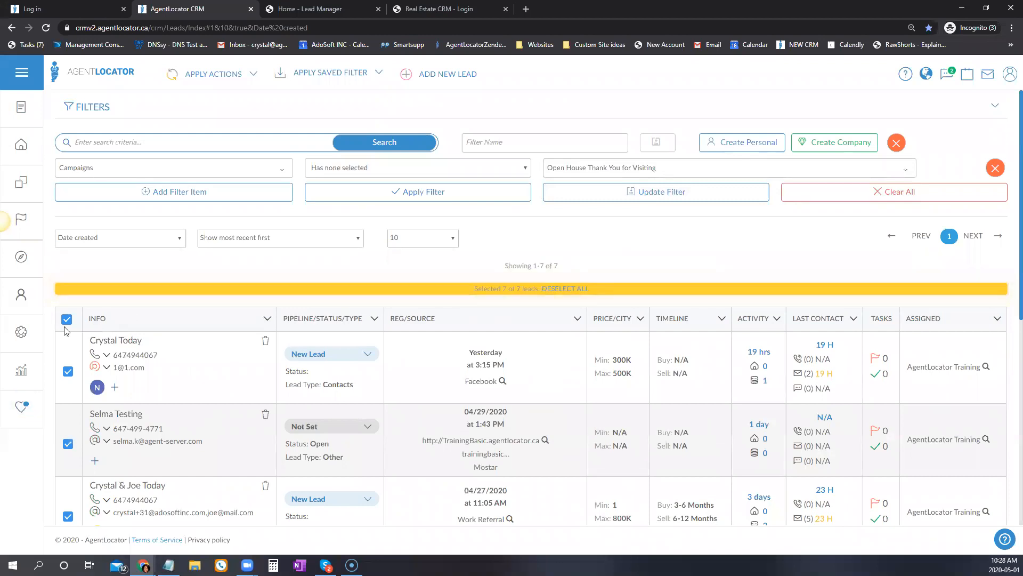
# Mass-assign the Open House Thank You for Visiting campaign to the 7 selected leads and confirm.
pyautogui.click(232, 73)
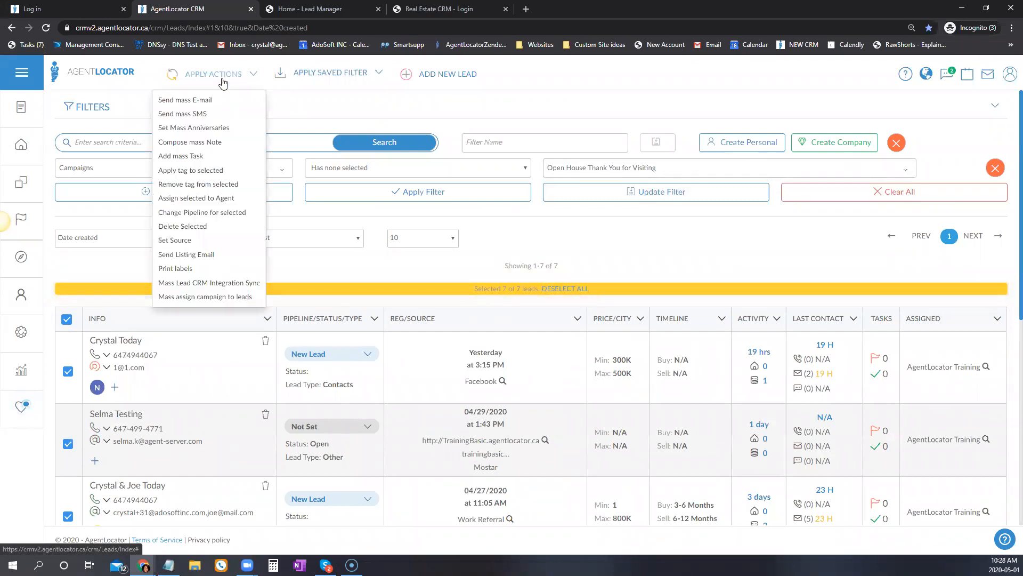
pyautogui.click(197, 298)
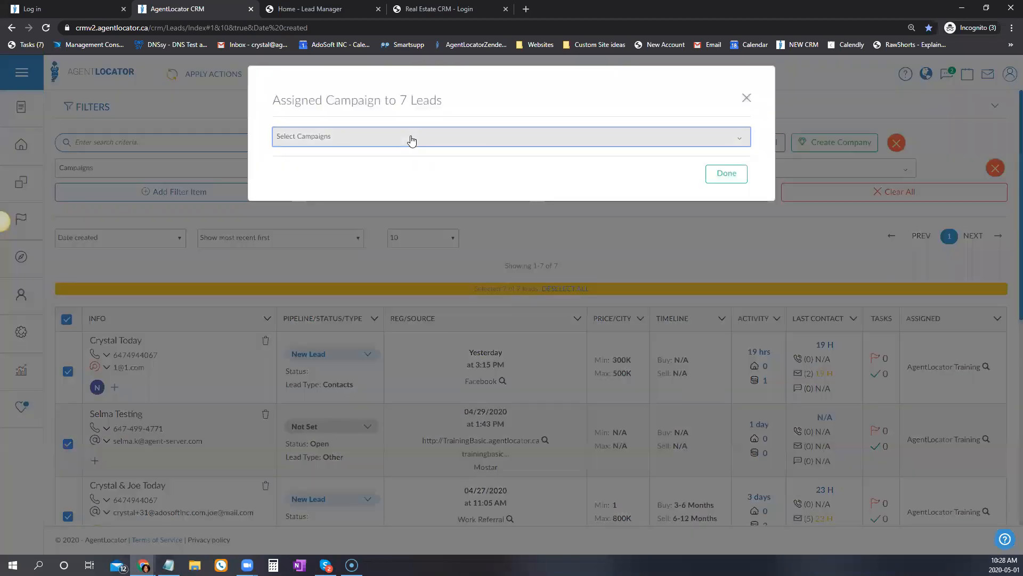
pyautogui.click(412, 137)
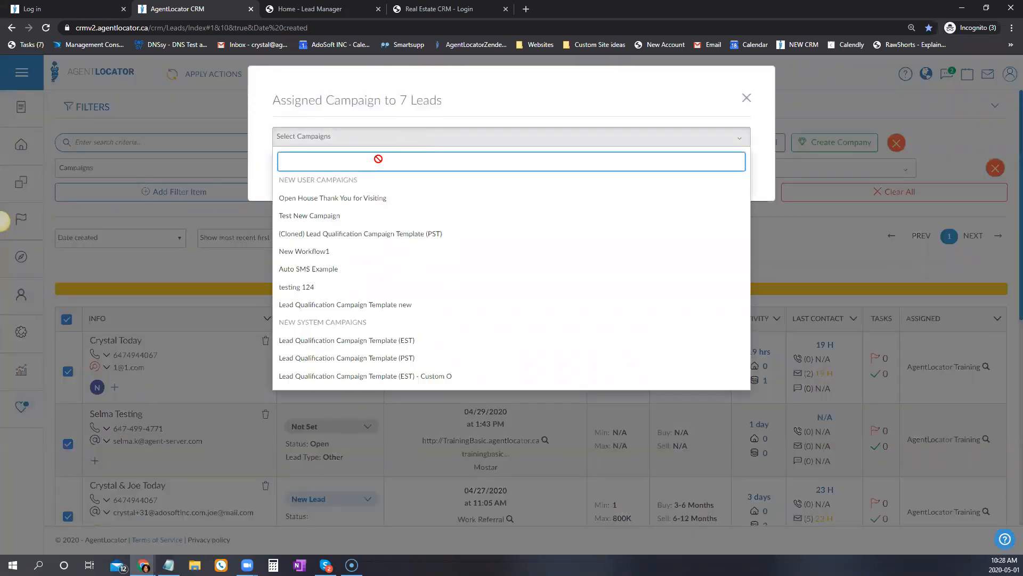
pyautogui.click(354, 200)
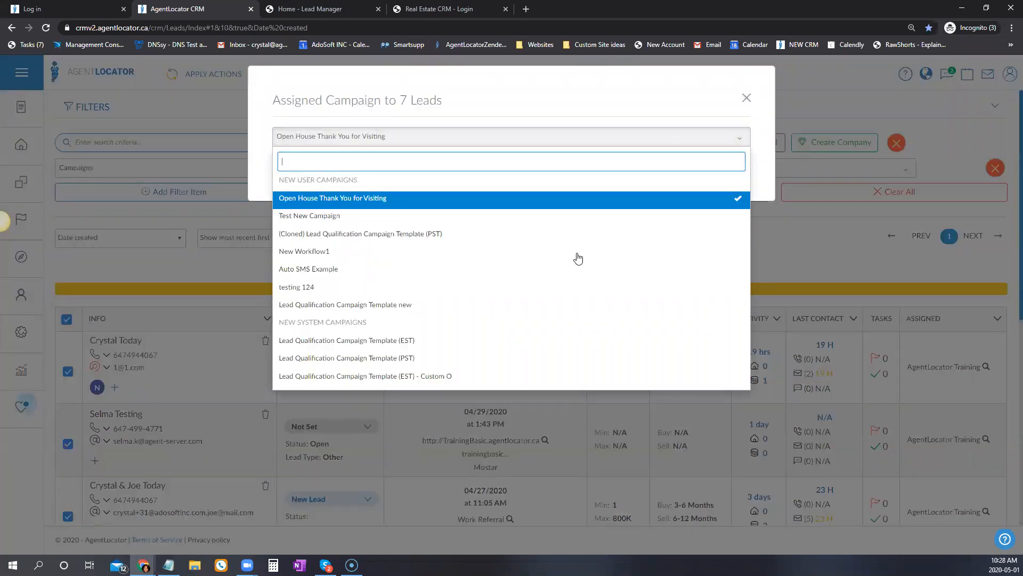
pyautogui.click(672, 123)
pyautogui.click(728, 173)
pyautogui.click(483, 403)
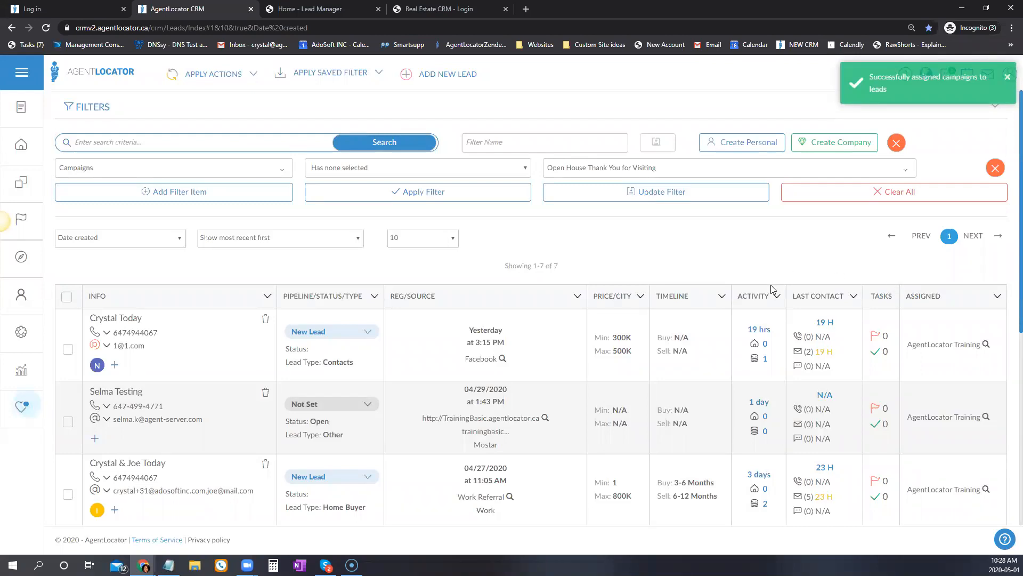
# Re-run the campaign filter to confirm 0 leads remain without the campaign.
pyautogui.click(281, 170)
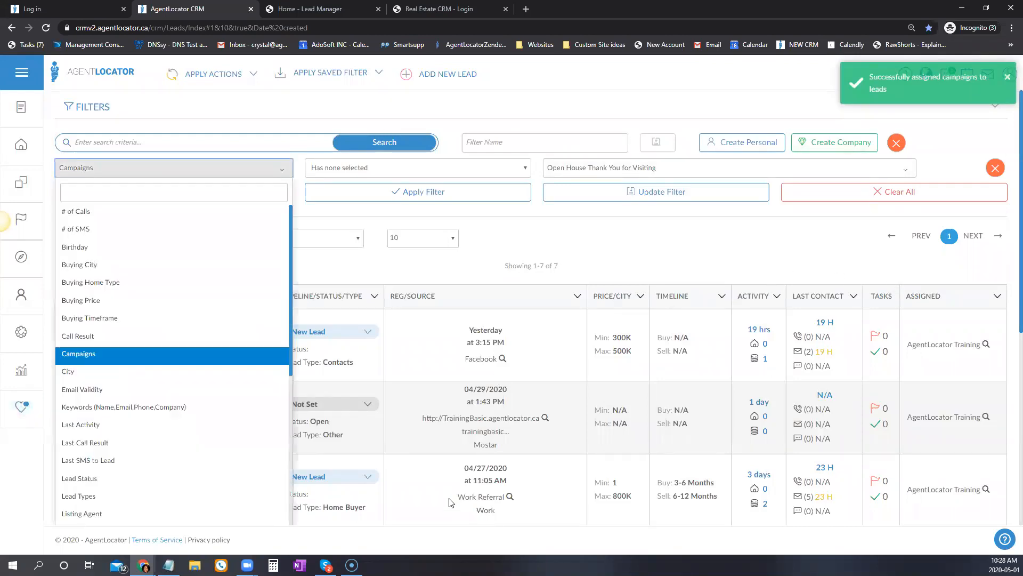
pyautogui.click(567, 249)
pyautogui.click(446, 195)
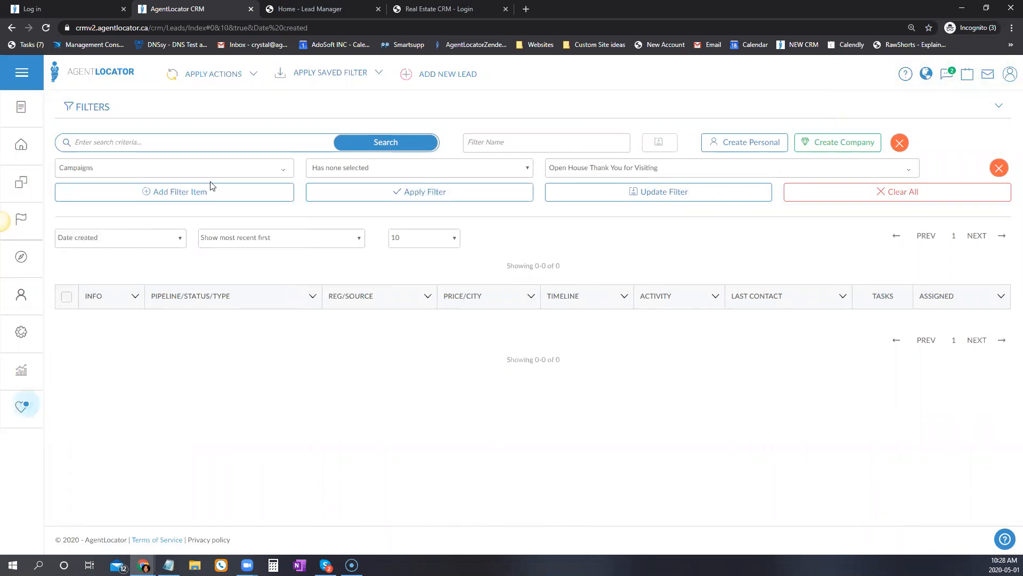
# Switch the filter field to City, then clear all filters to reload every lead.
pyautogui.click(203, 167)
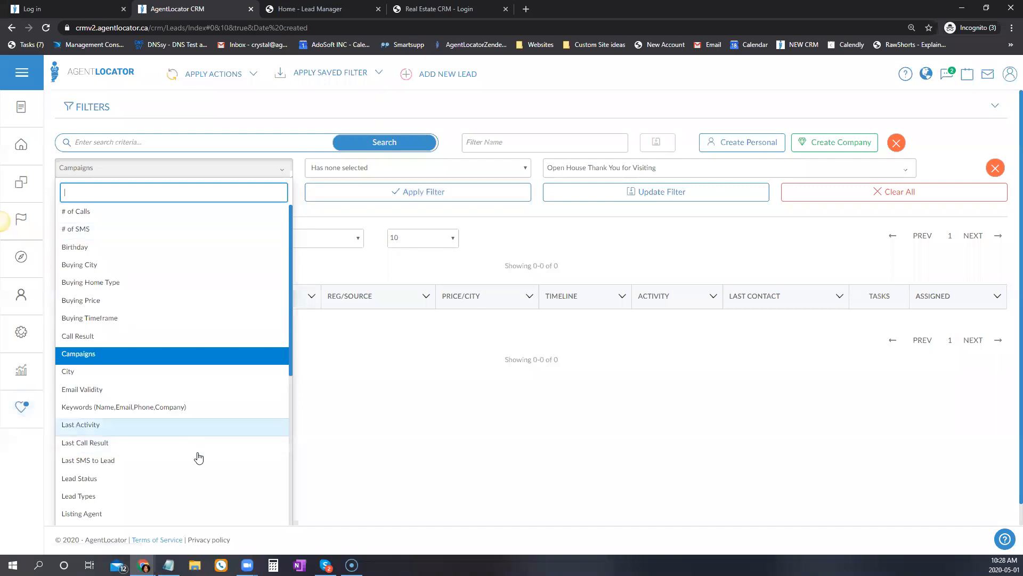
pyautogui.scroll(-2, 201, 416)
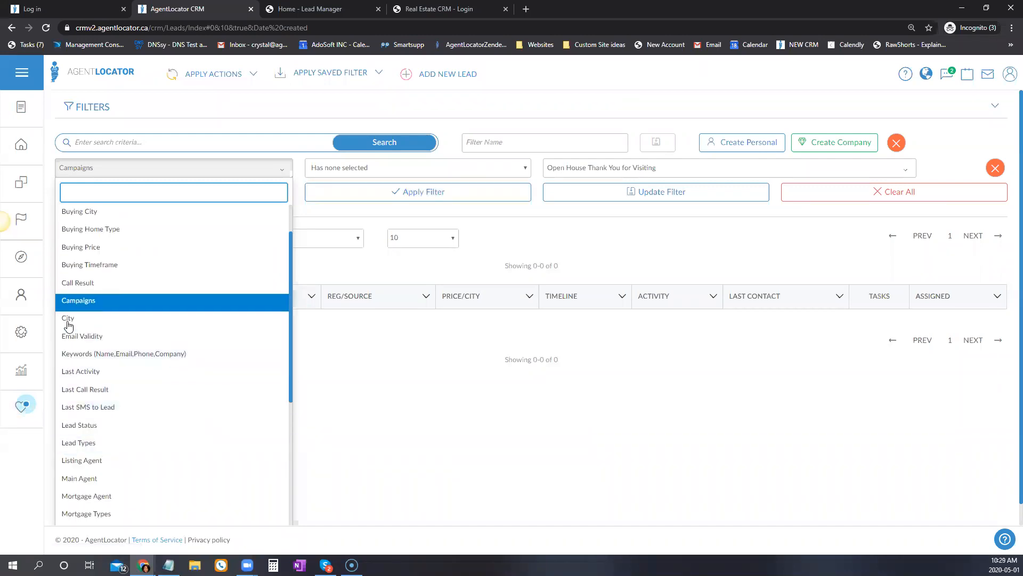
pyautogui.click(68, 320)
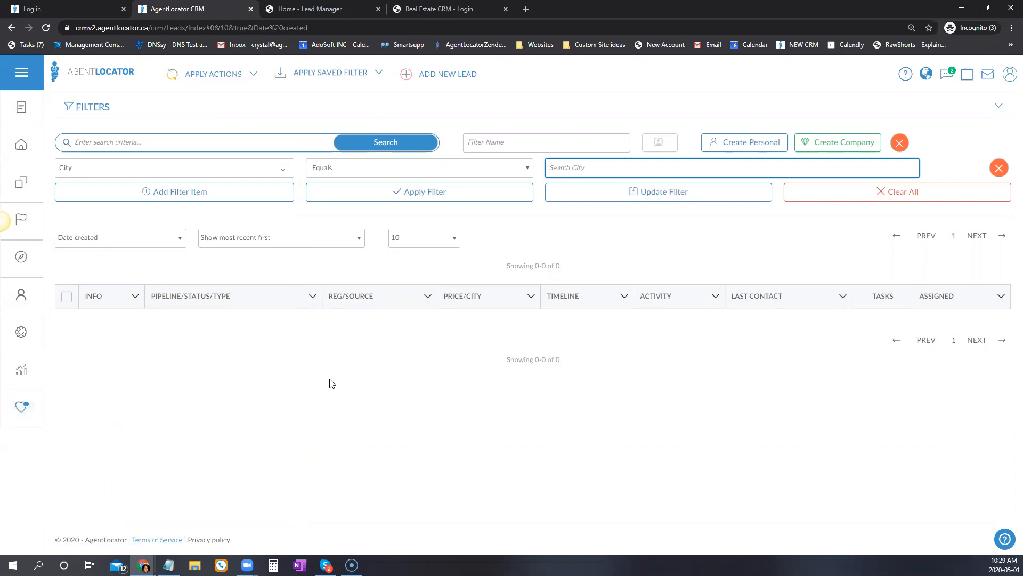
pyautogui.click(930, 197)
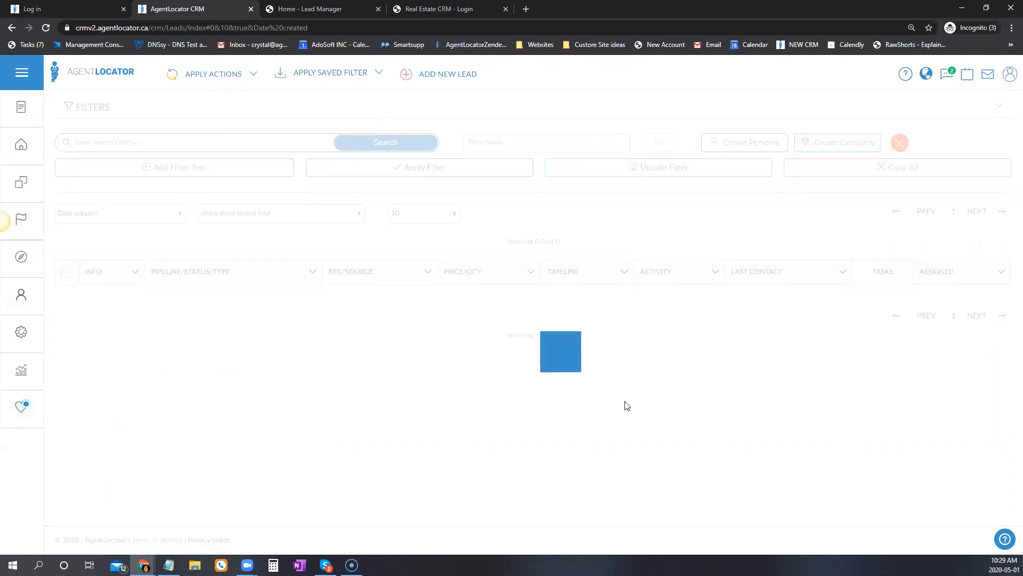
pyautogui.scroll(-1, 466, 283)
pyautogui.doubleClick(474, 367)
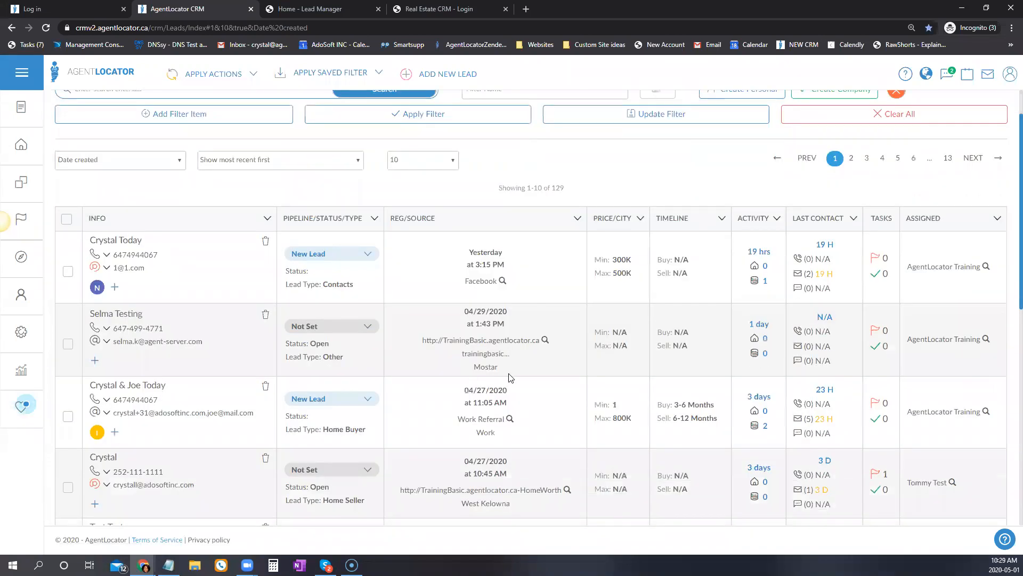
pyautogui.scroll(-4, 475, 305)
pyautogui.moveTo(459, 290); pyautogui.dragTo(511, 291)
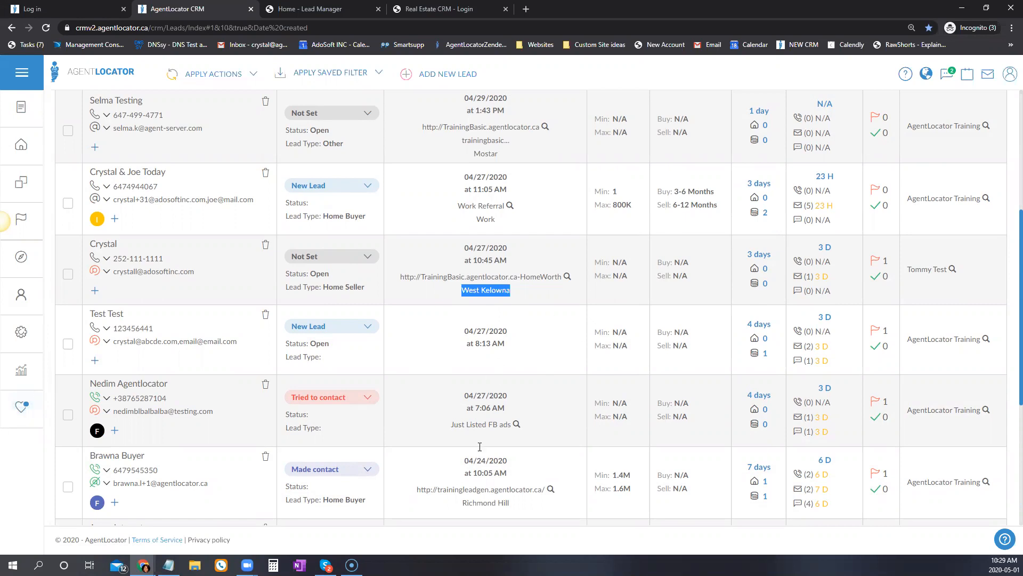
pyautogui.moveTo(462, 502); pyautogui.dragTo(512, 504)
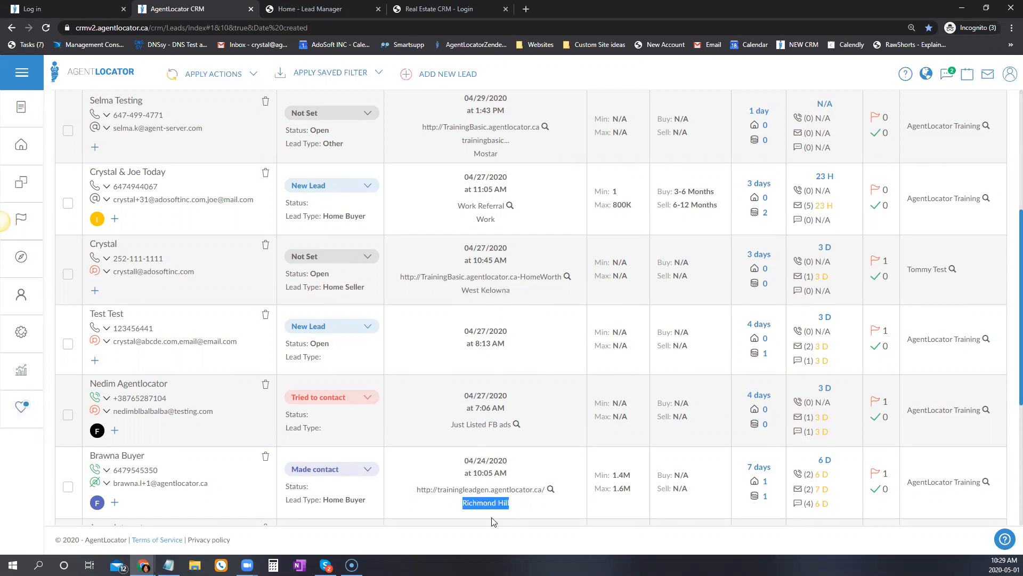
pyautogui.scroll(-5, 539, 463)
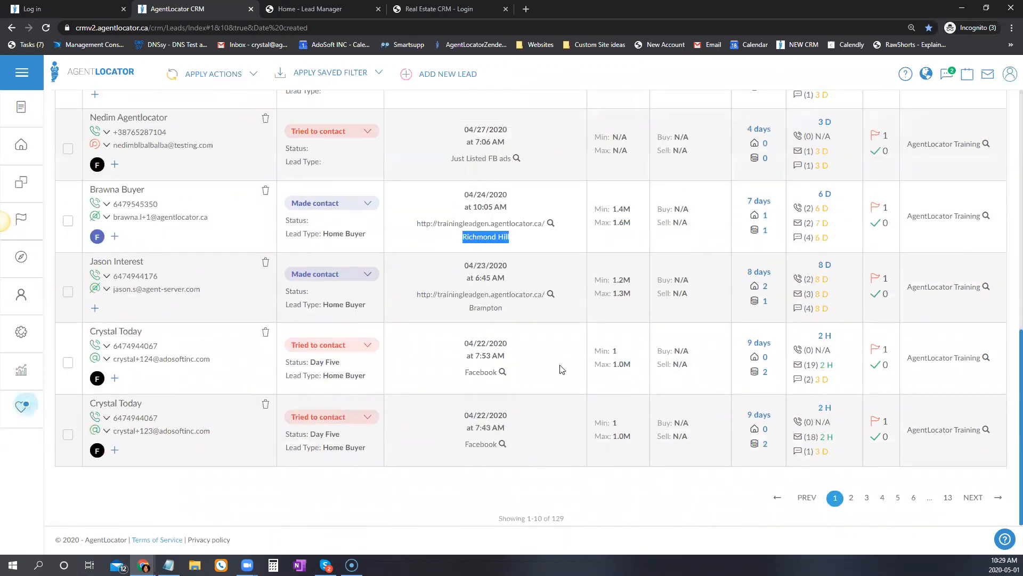
pyautogui.moveTo(438, 294); pyautogui.dragTo(503, 308)
pyautogui.moveTo(454, 379); pyautogui.dragTo(522, 348)
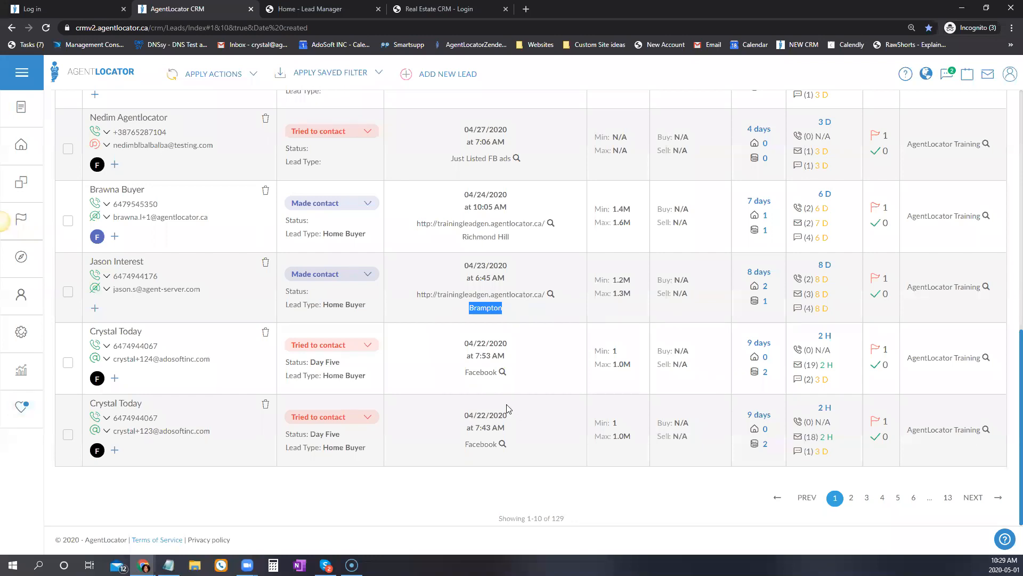
pyautogui.scroll(2, 505, 405)
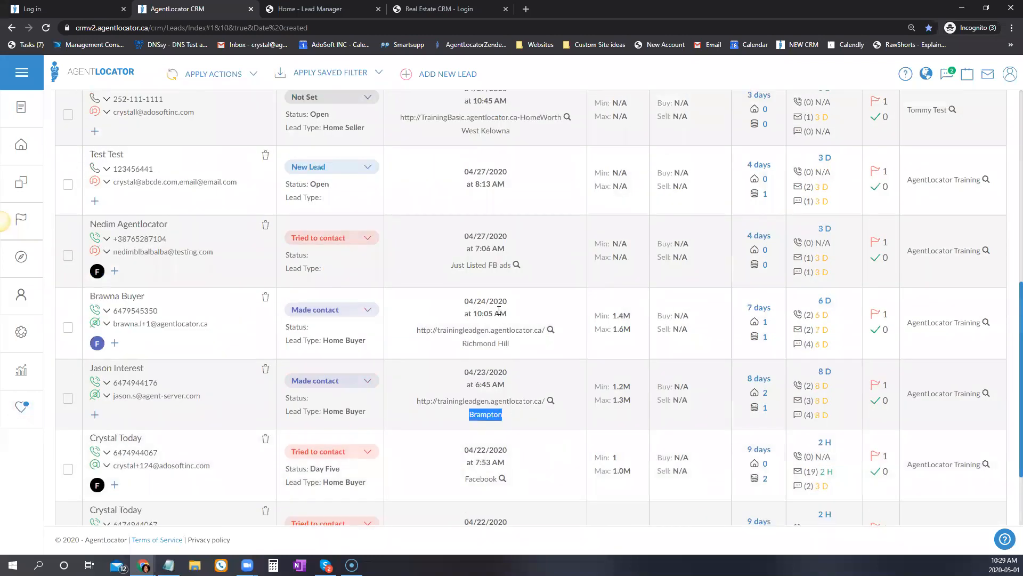
pyautogui.scroll(1, 499, 311)
pyautogui.scroll(1, 503, 390)
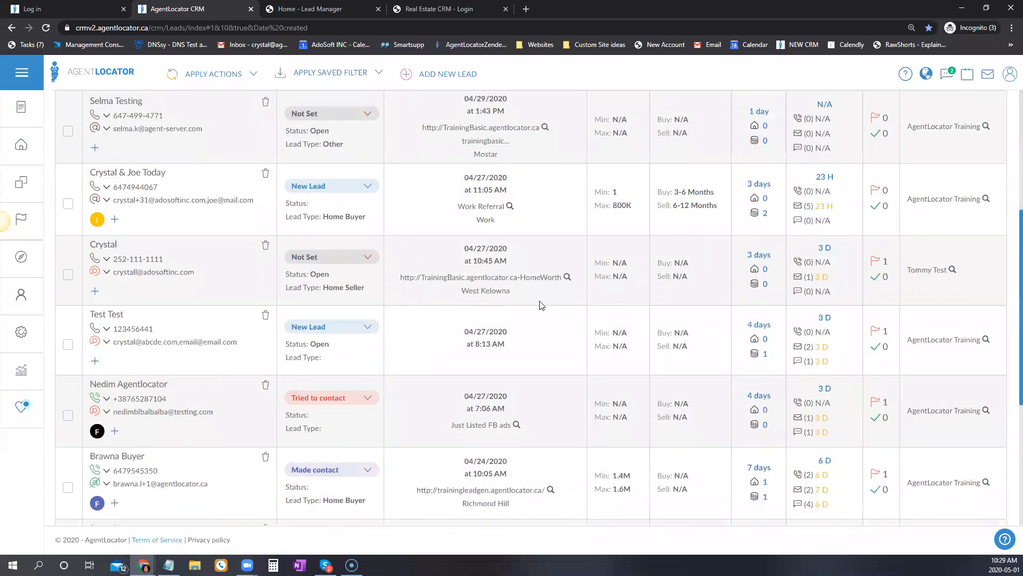
pyautogui.scroll(4, 533, 341)
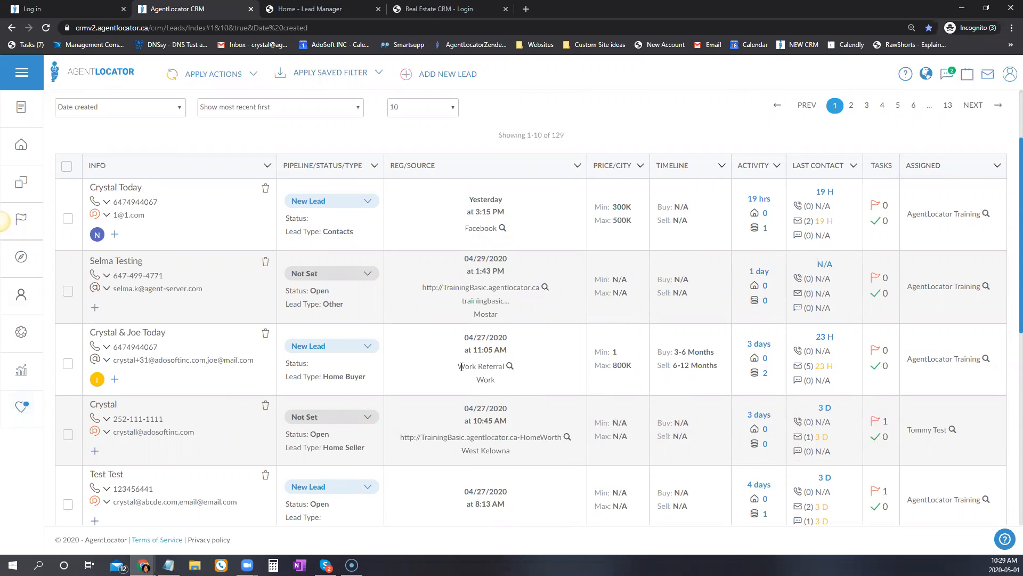
pyautogui.doubleClick(485, 380)
# Look over the third lead's record, then return to the leads list.
pyautogui.click(193, 362)
pyautogui.click(152, 333)
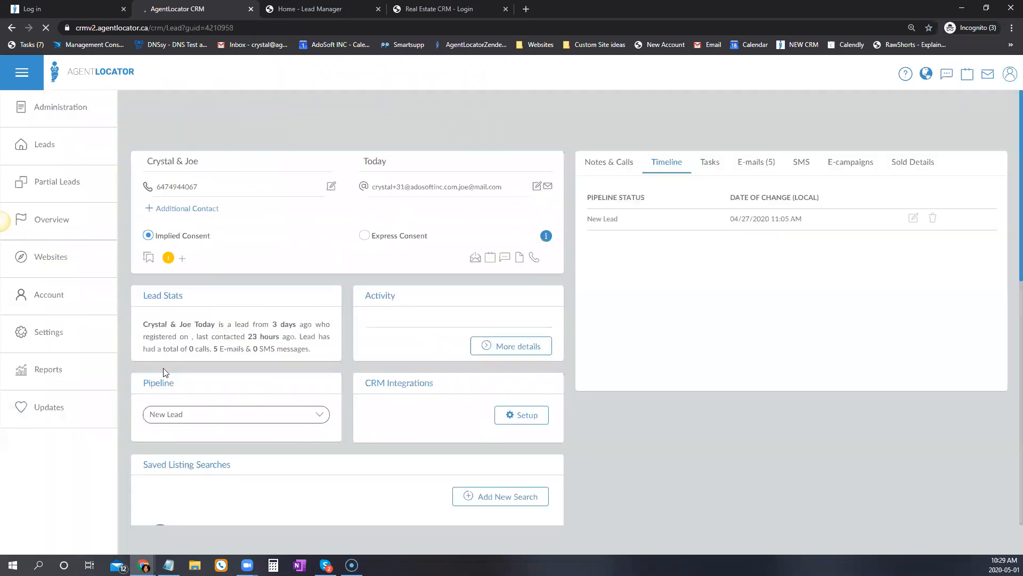
pyautogui.scroll(-10, 238, 380)
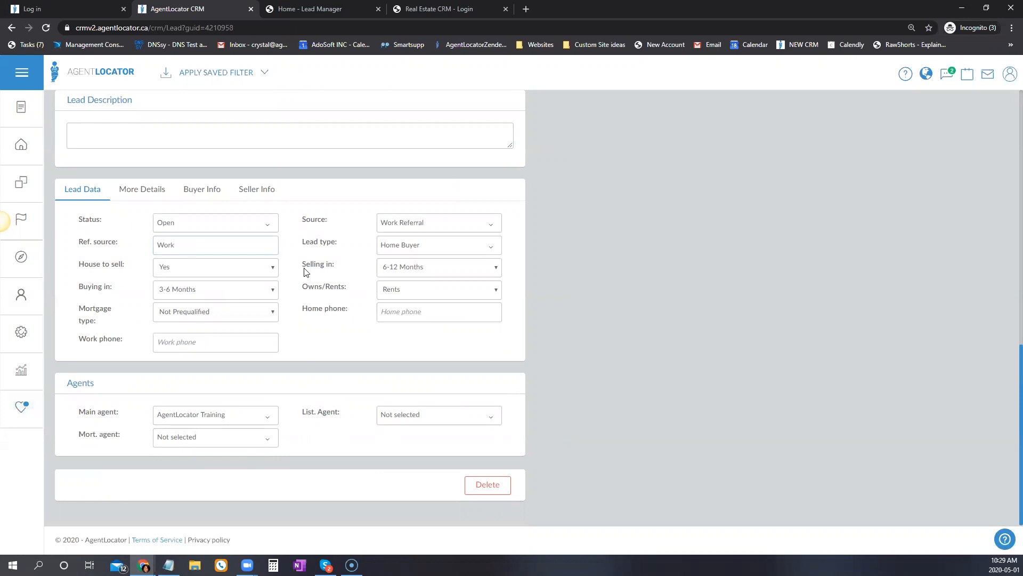
pyautogui.click(22, 146)
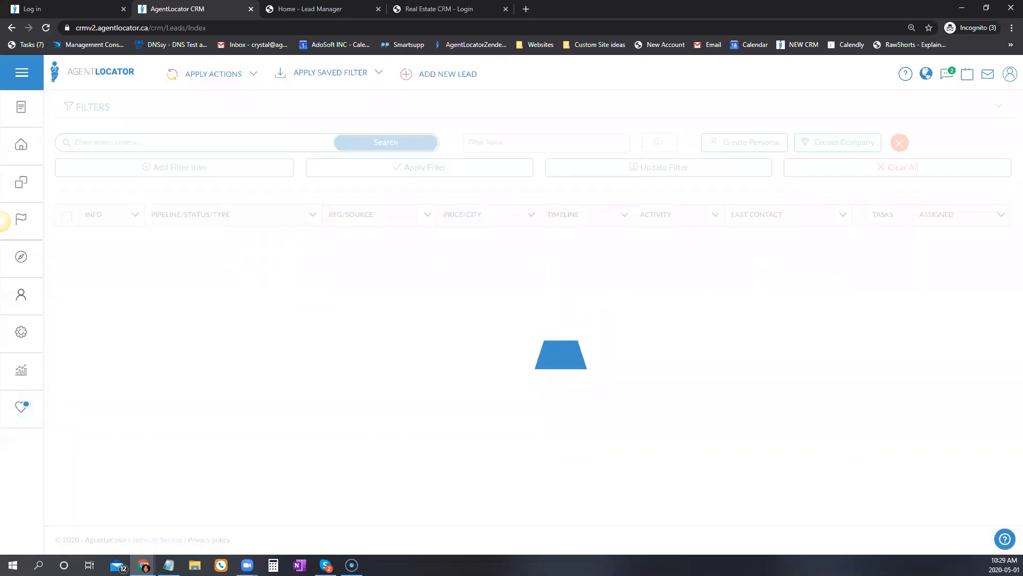
# Add a new filter condition set to City, Equals.
pyautogui.click(190, 169)
pyautogui.click(145, 169)
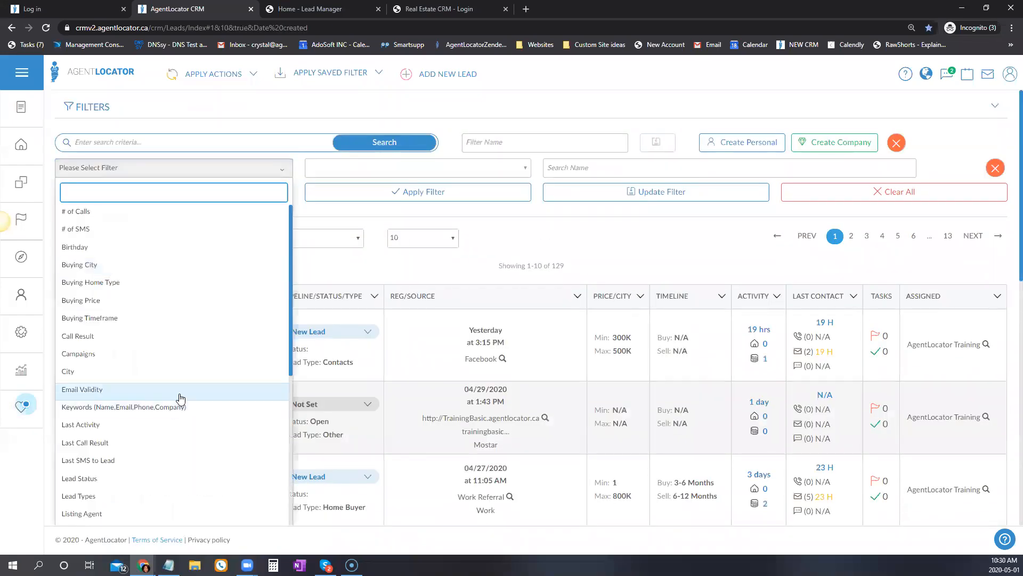
pyautogui.scroll(-2, 200, 429)
pyautogui.click(67, 265)
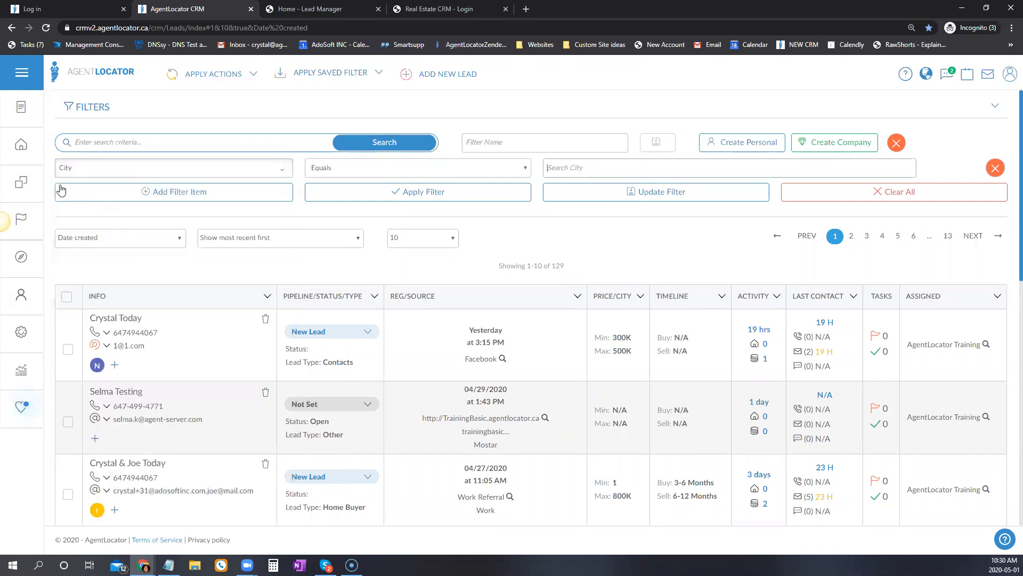
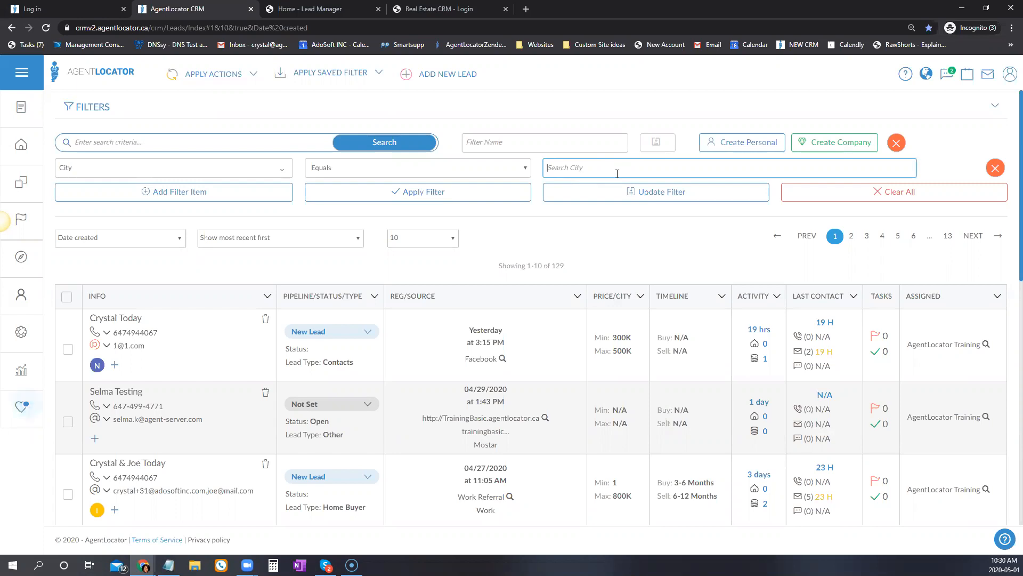
# Apply the City Equals Toronto filter and check the Toronto city on the first three results.
pyautogui.write('onto')
pyautogui.click(465, 194)
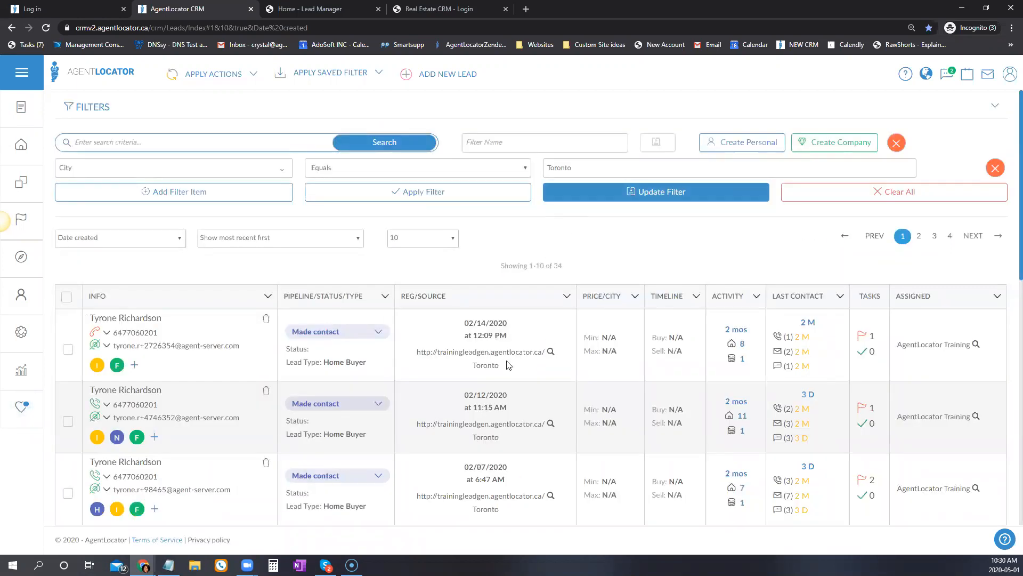
pyautogui.doubleClick(490, 365)
pyautogui.scroll(-2, 482, 410)
pyautogui.doubleClick(485, 331)
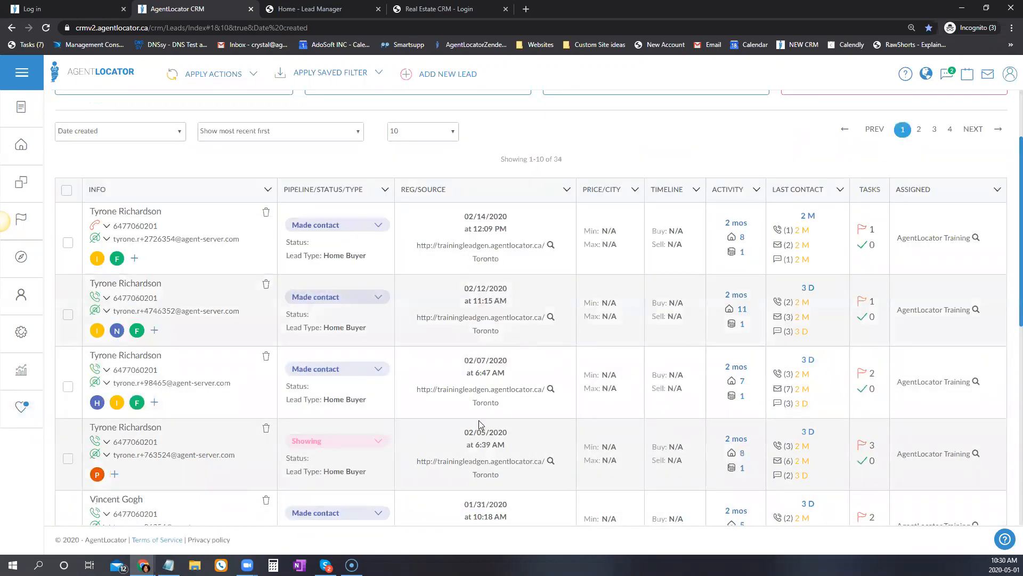
pyautogui.doubleClick(485, 402)
pyautogui.scroll(2, 680, 320)
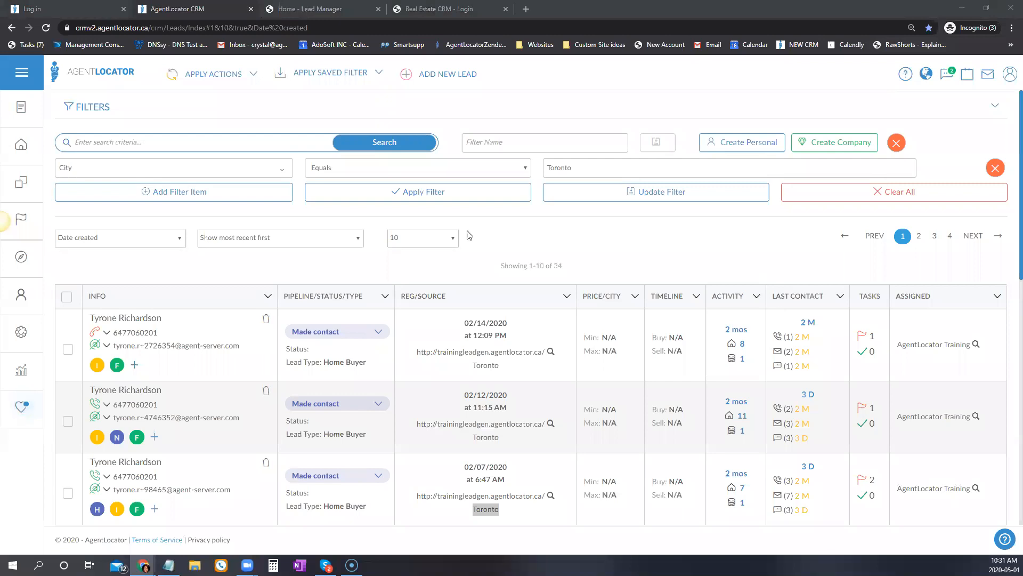
# Change the filter to Email Validity Is Unknown, Valid and apply it.
pyautogui.click(156, 174)
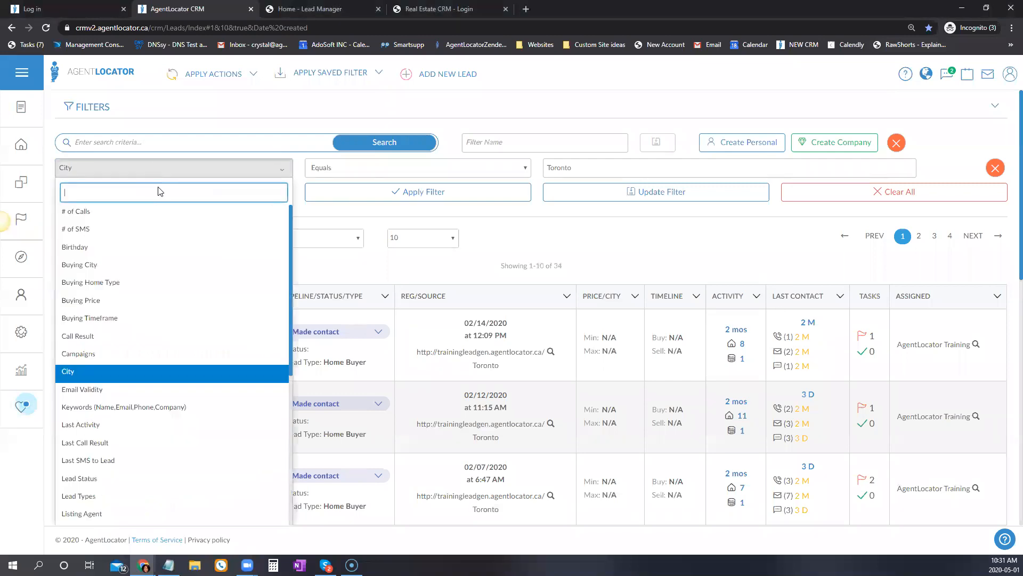
pyautogui.click(112, 391)
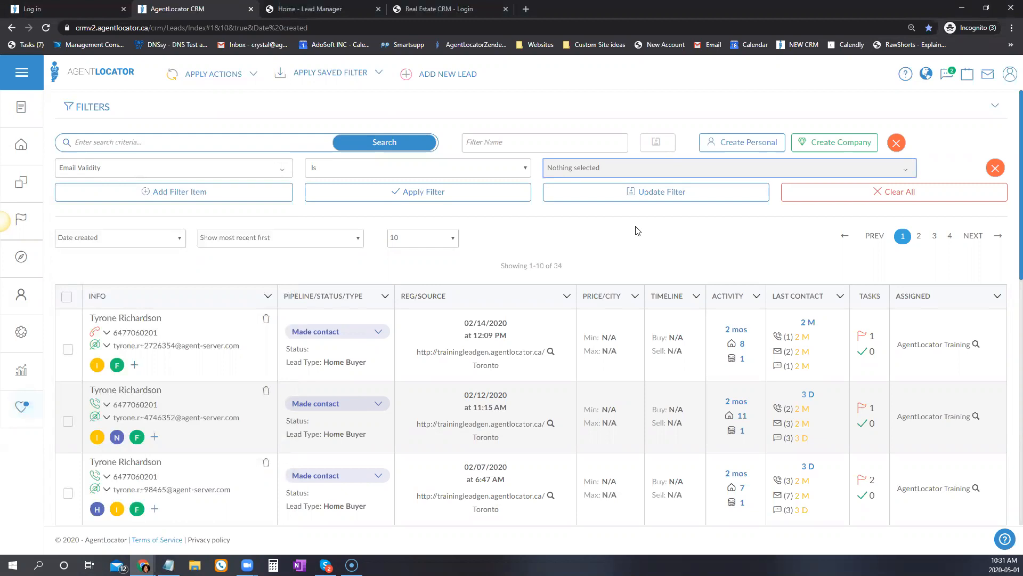
pyautogui.click(573, 171)
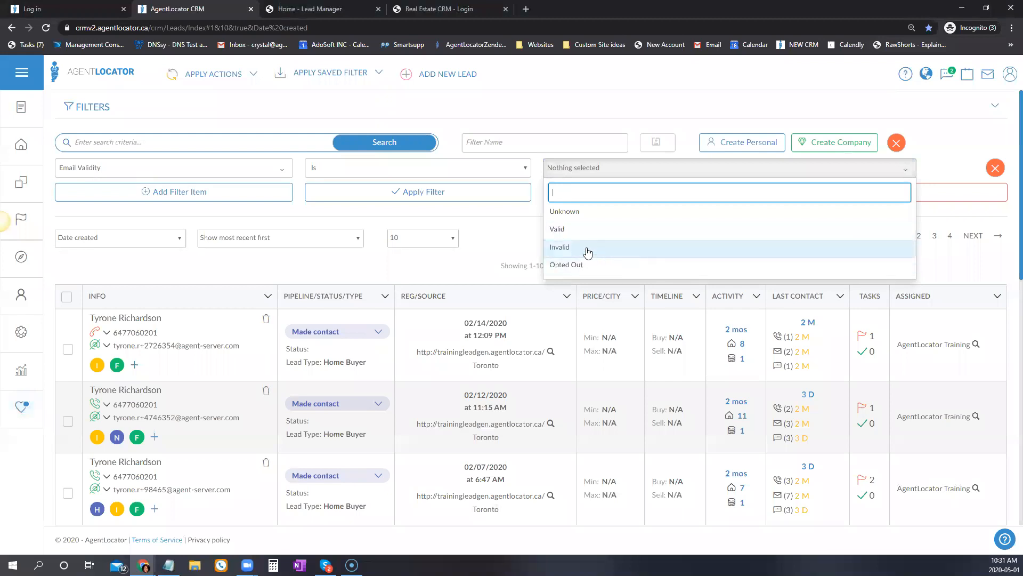
pyautogui.click(565, 213)
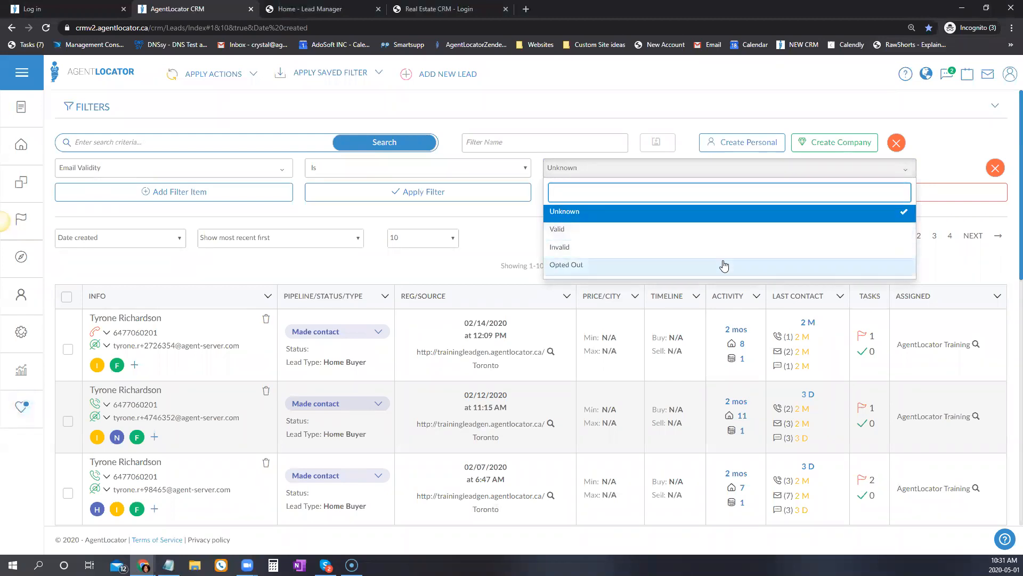
pyautogui.click(613, 233)
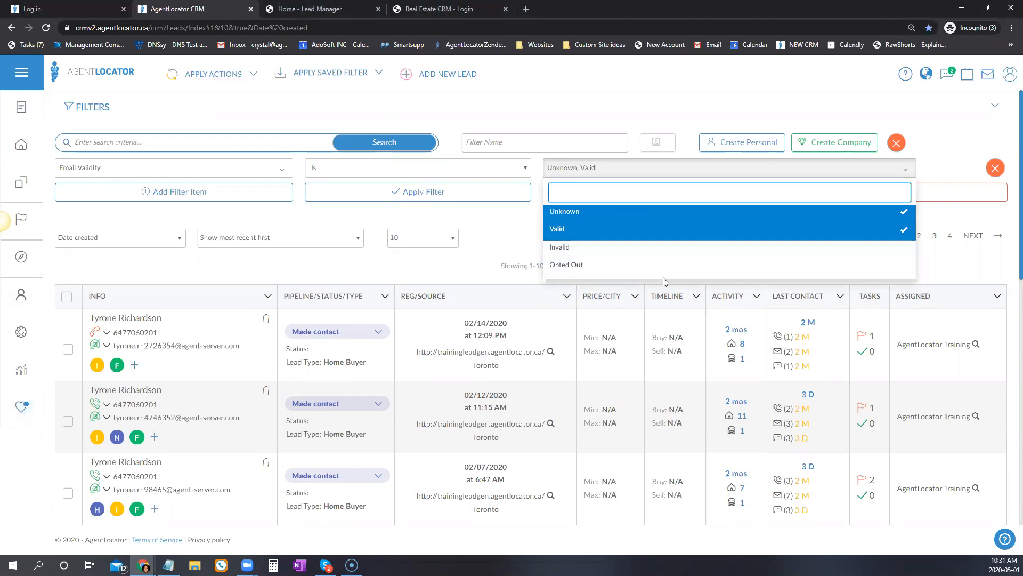
pyautogui.click(521, 224)
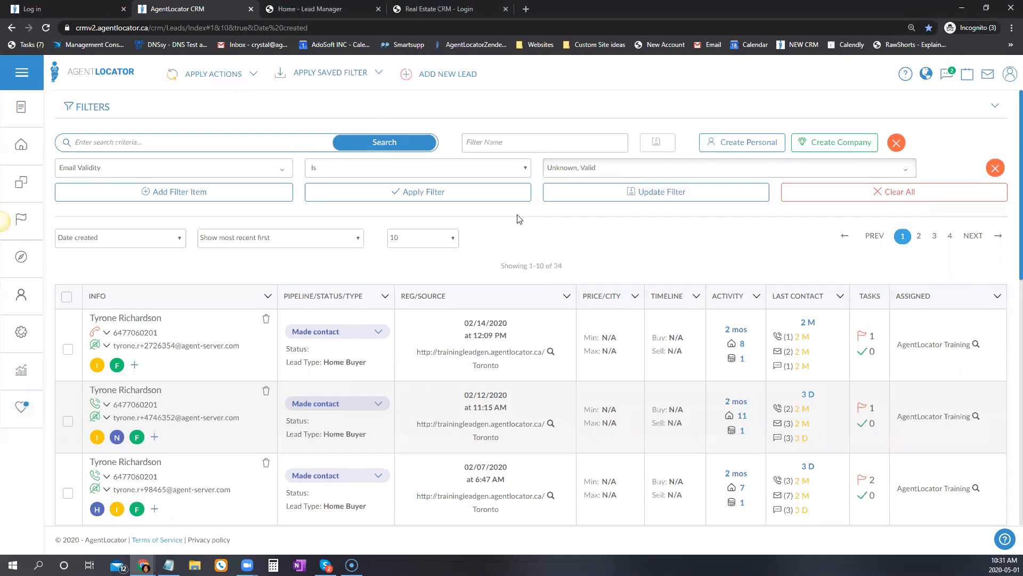
pyautogui.click(470, 191)
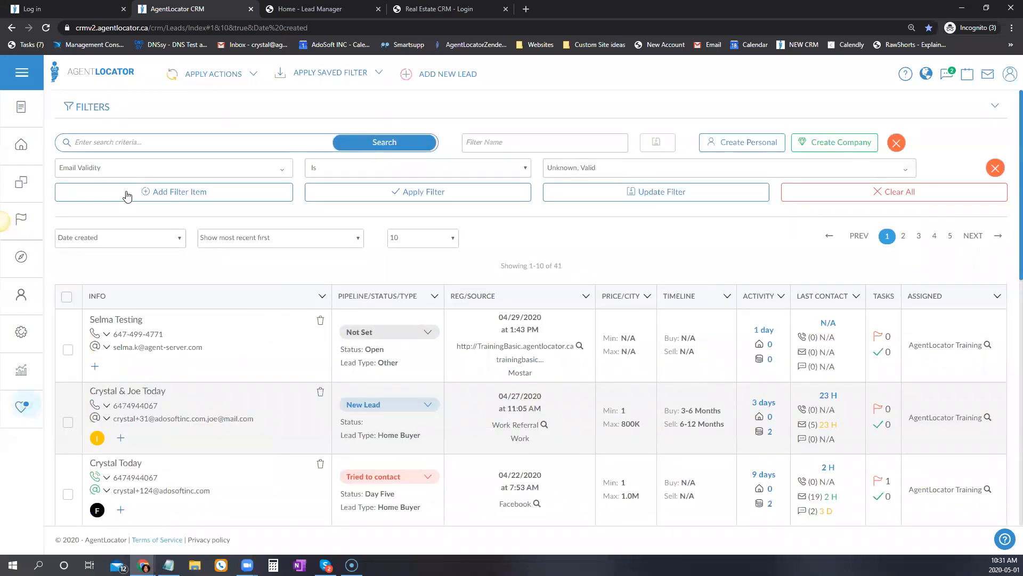
# Add a City Equals Toronto row below Email Validity and apply it, leaving 4 leads.
pyautogui.click(149, 193)
pyautogui.click(137, 194)
pyautogui.write('city')
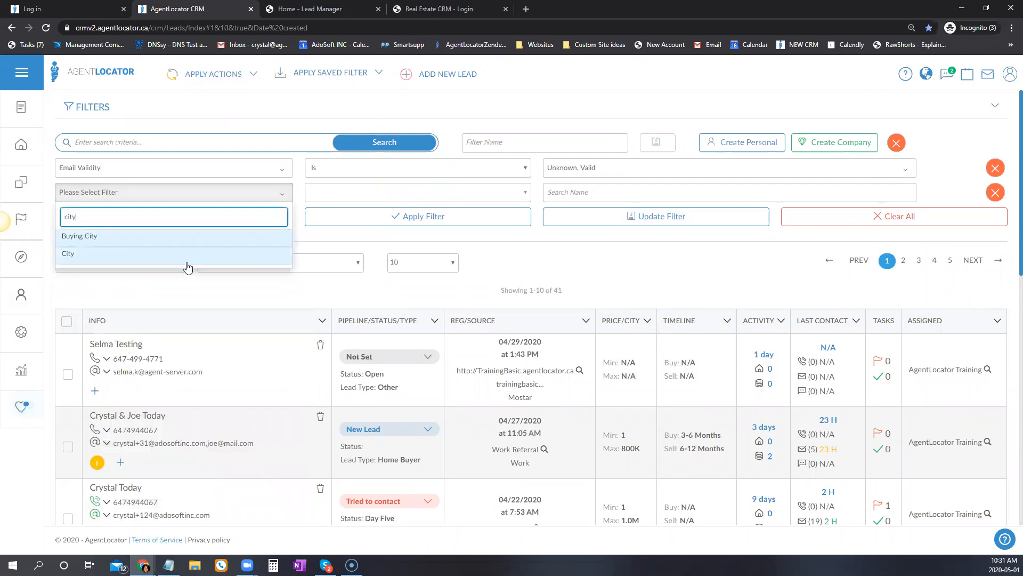
pyautogui.click(184, 255)
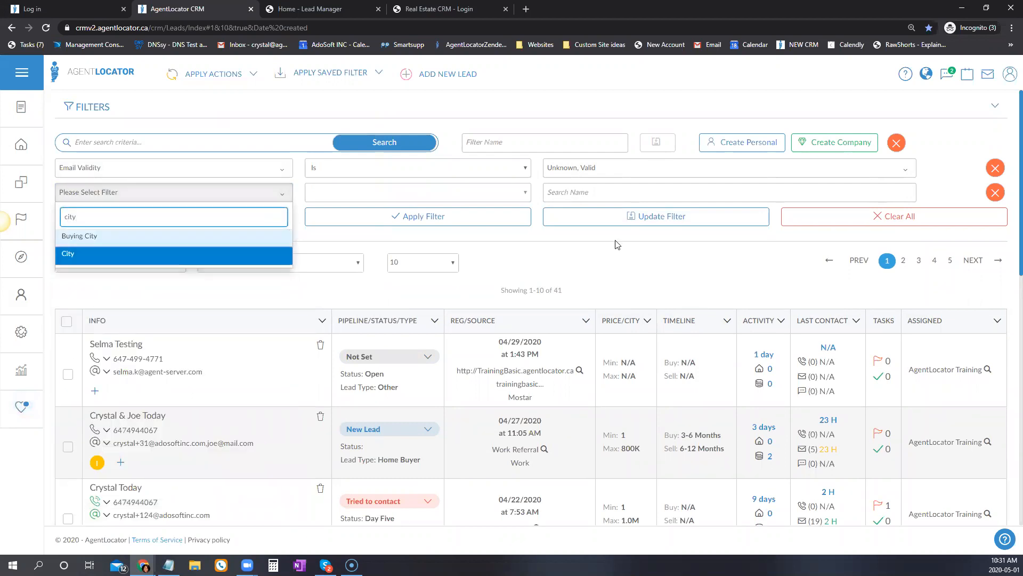
pyautogui.click(594, 194)
pyautogui.write('toro')
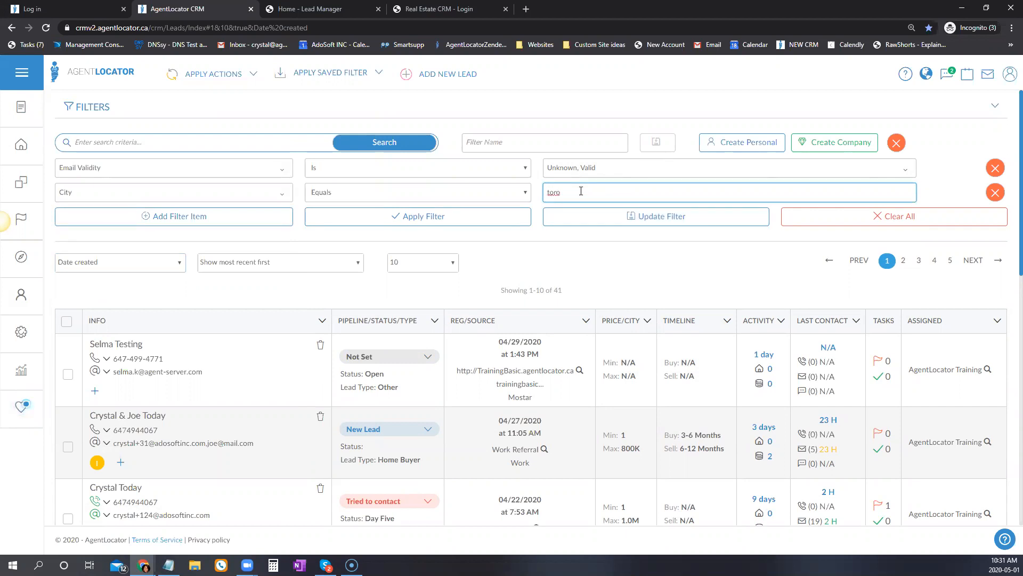
pyautogui.doubleClick(606, 193)
pyautogui.write('Toronto')
pyautogui.click(481, 218)
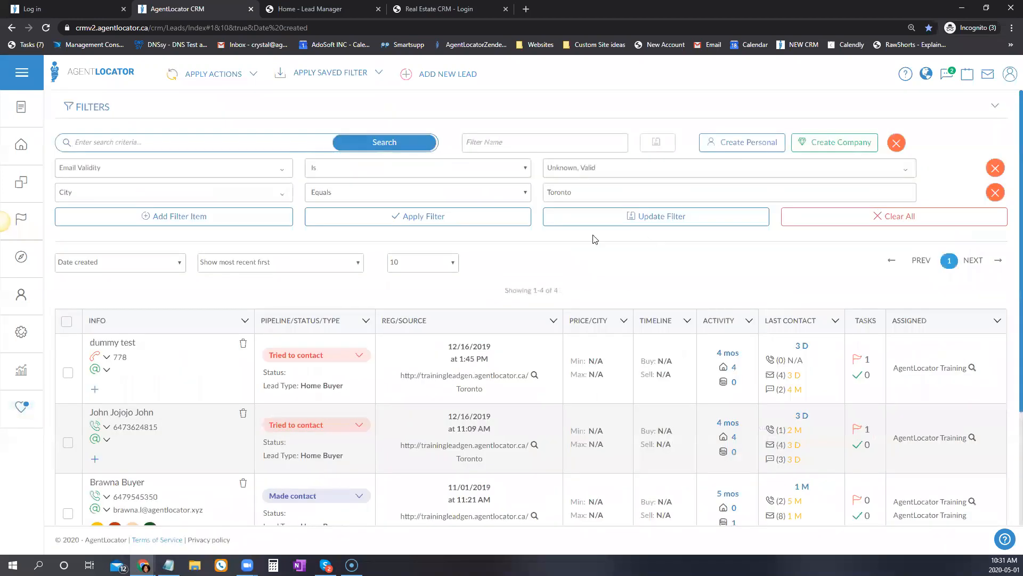
pyautogui.scroll(-3, 469, 232)
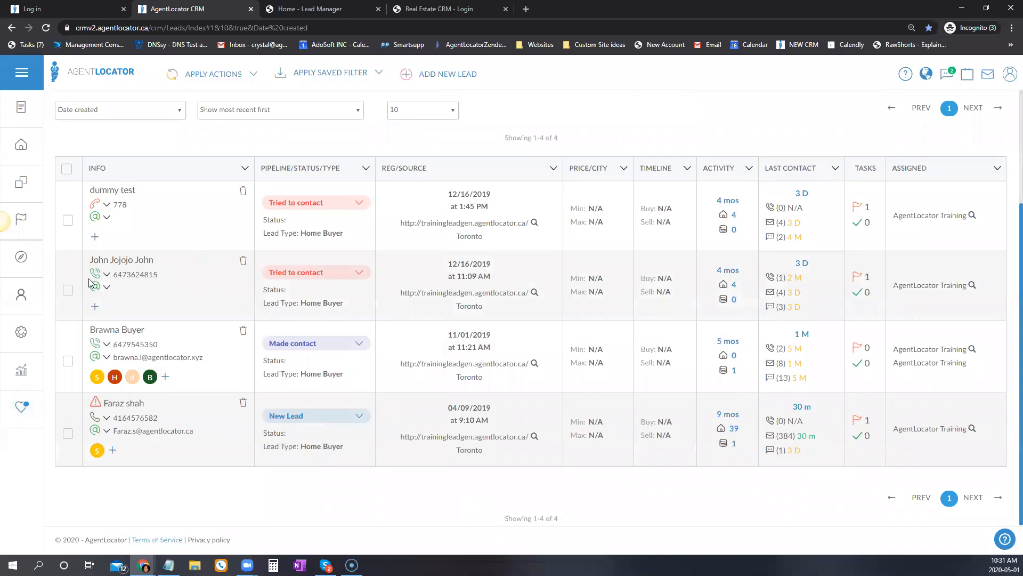
pyautogui.scroll(3, 618, 538)
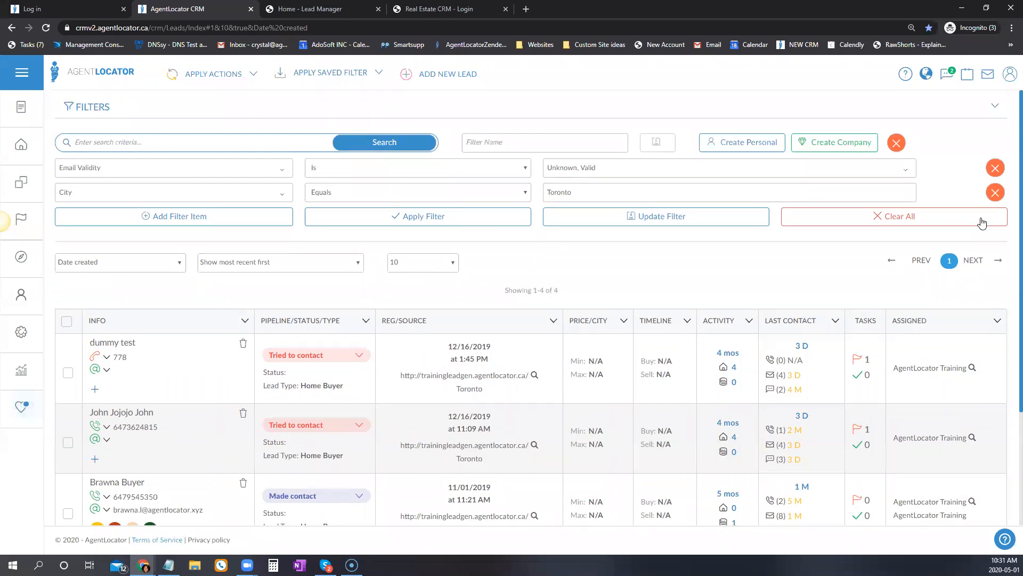
# Delete the City row, switch the Email Validity row to Keywords, then delete that row too.
pyautogui.click(996, 192)
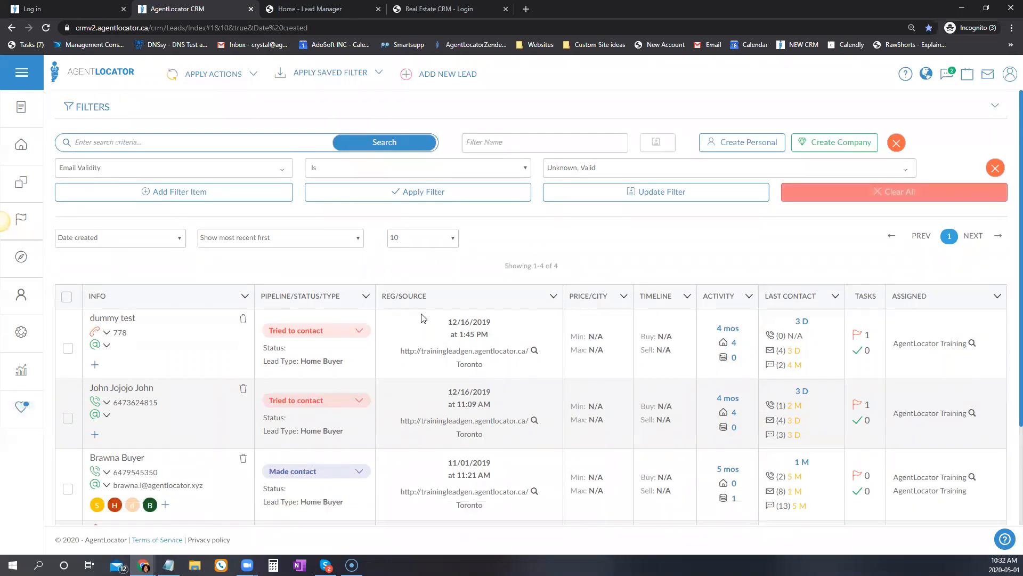
pyautogui.click(190, 167)
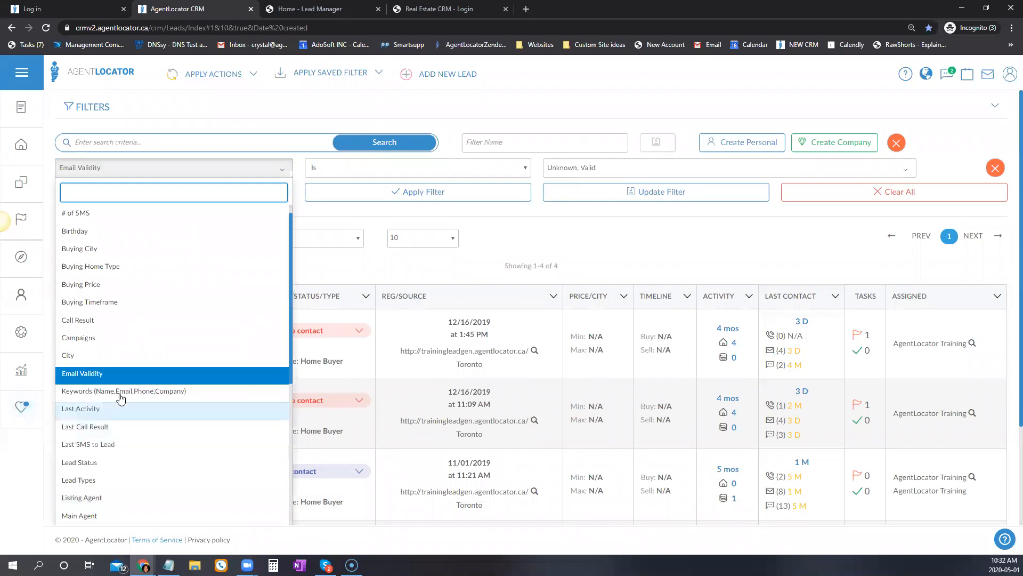
pyautogui.click(160, 394)
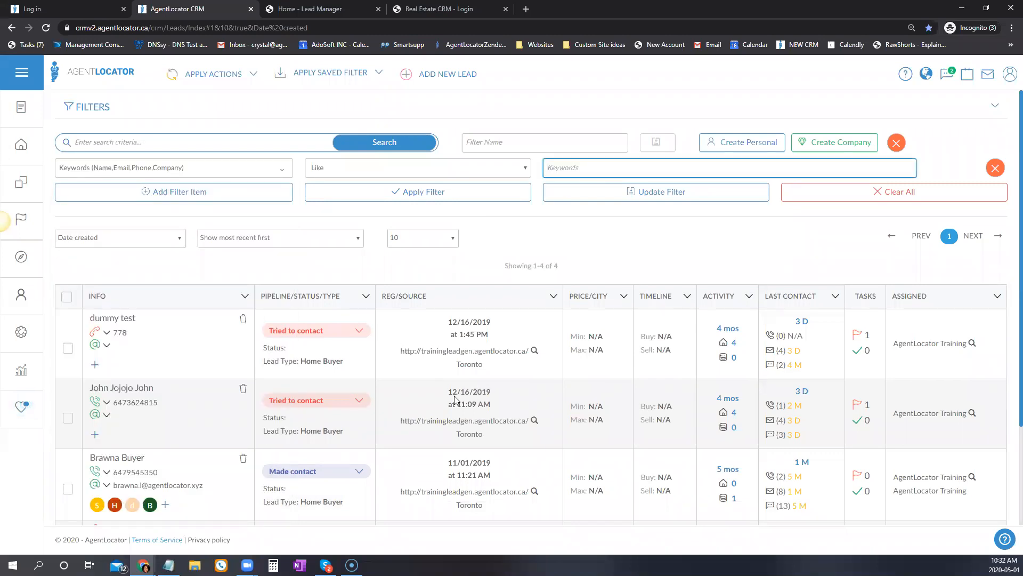
pyautogui.click(96, 142)
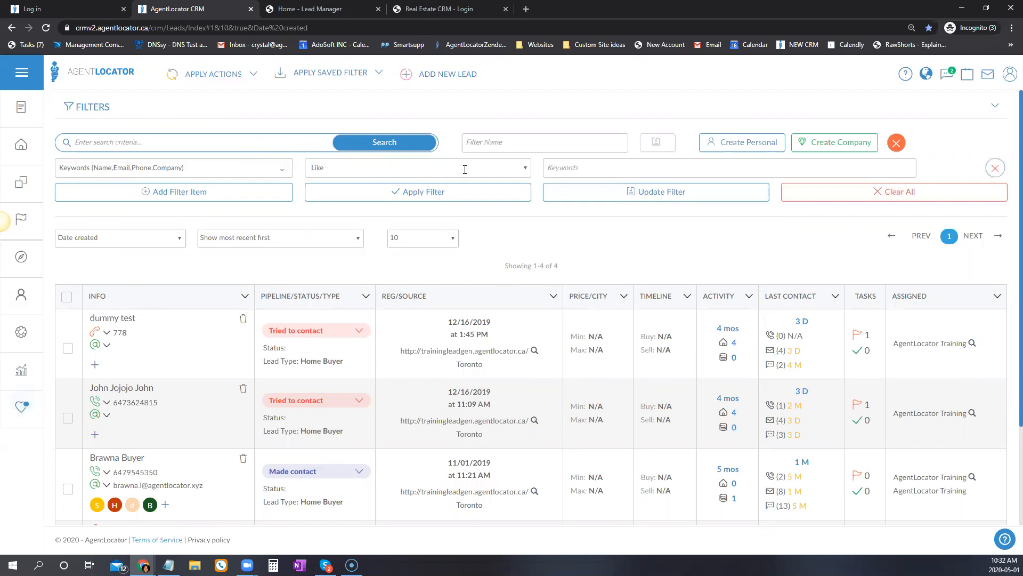
pyautogui.click(995, 167)
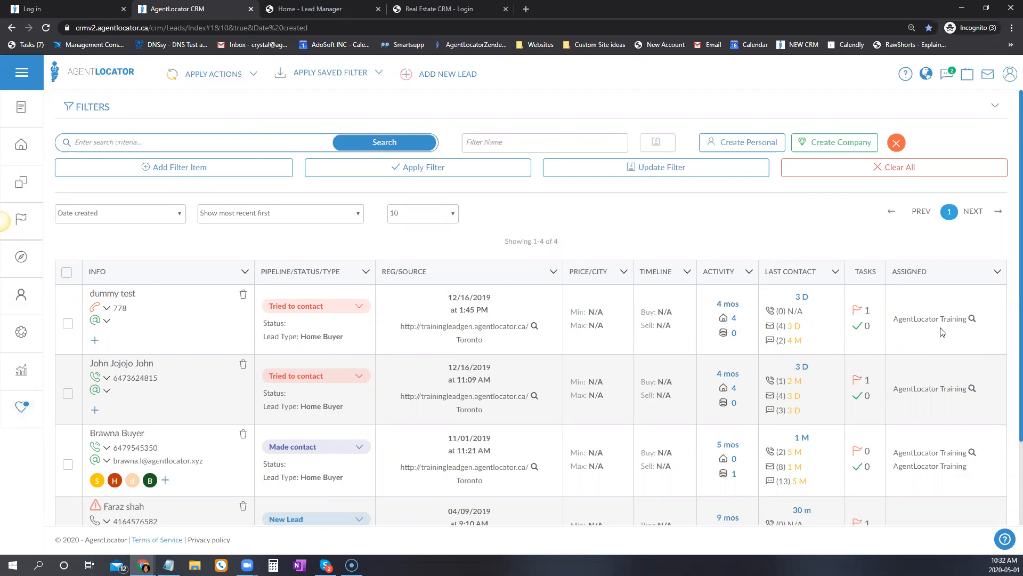
# Search leads by keyword 4067 and check the matching phone number.
pyautogui.write('4067')
pyautogui.press('Return')
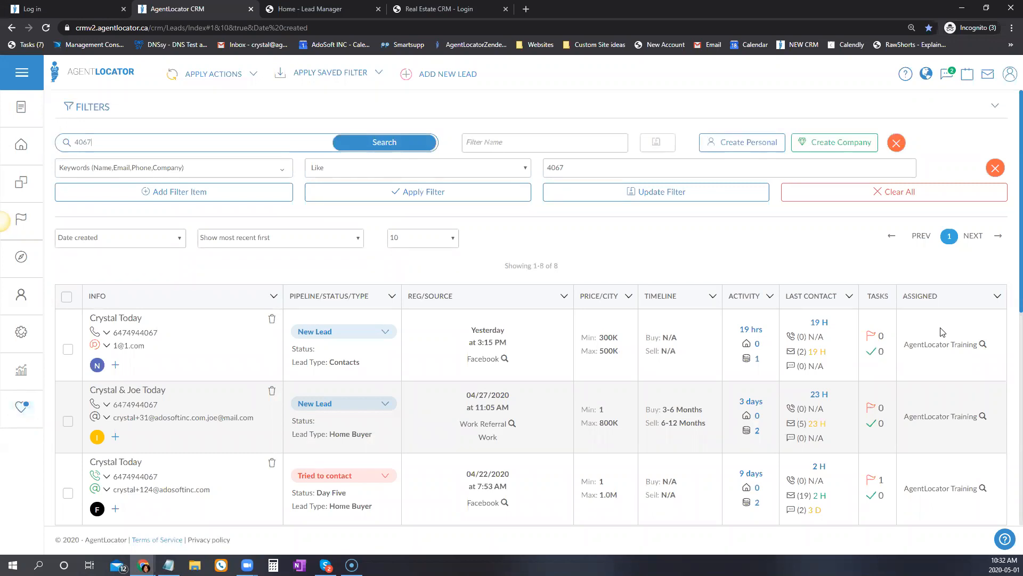
pyautogui.scroll(-5, 209, 382)
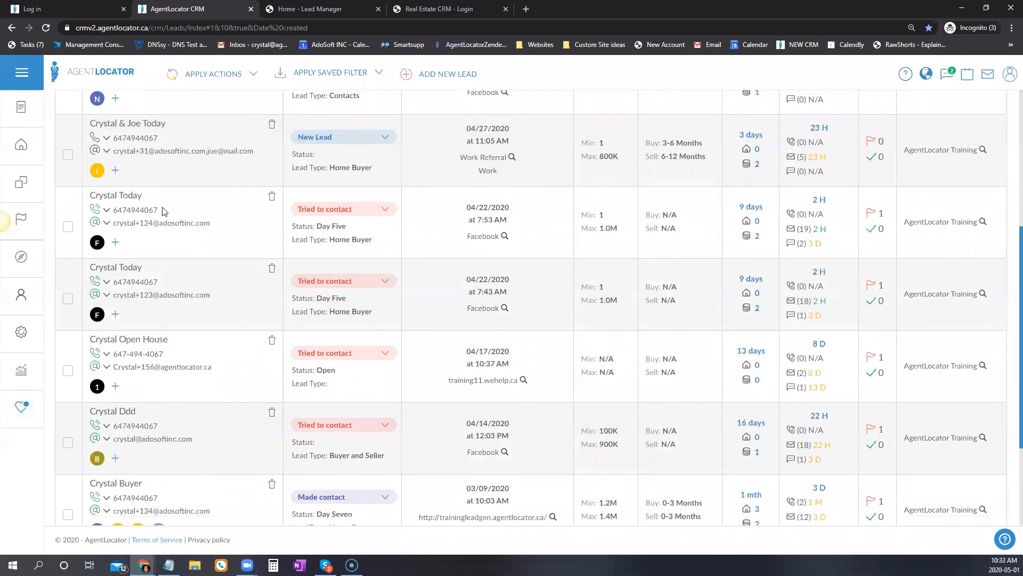
pyautogui.doubleClick(147, 210)
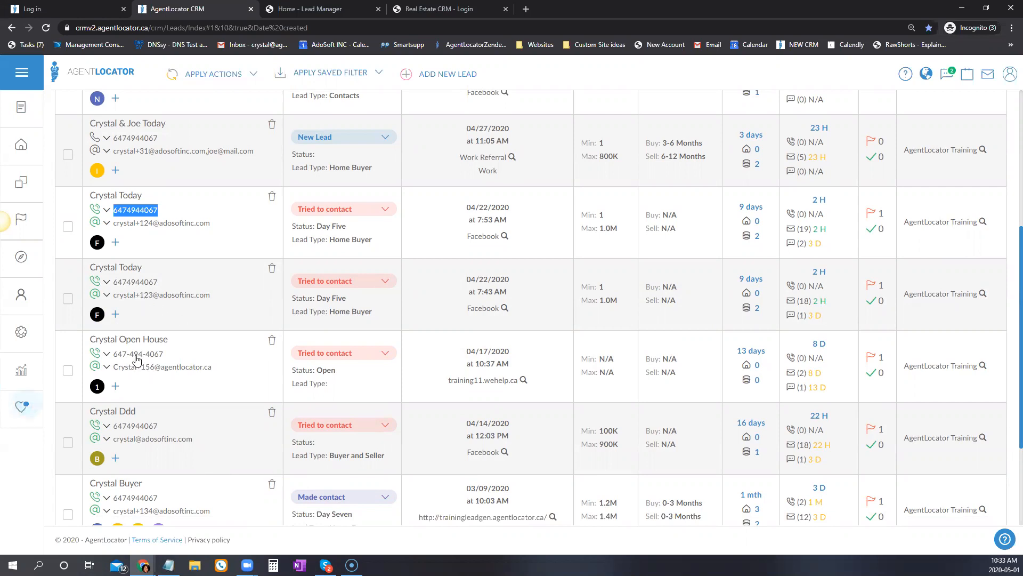
pyautogui.scroll(5, 135, 422)
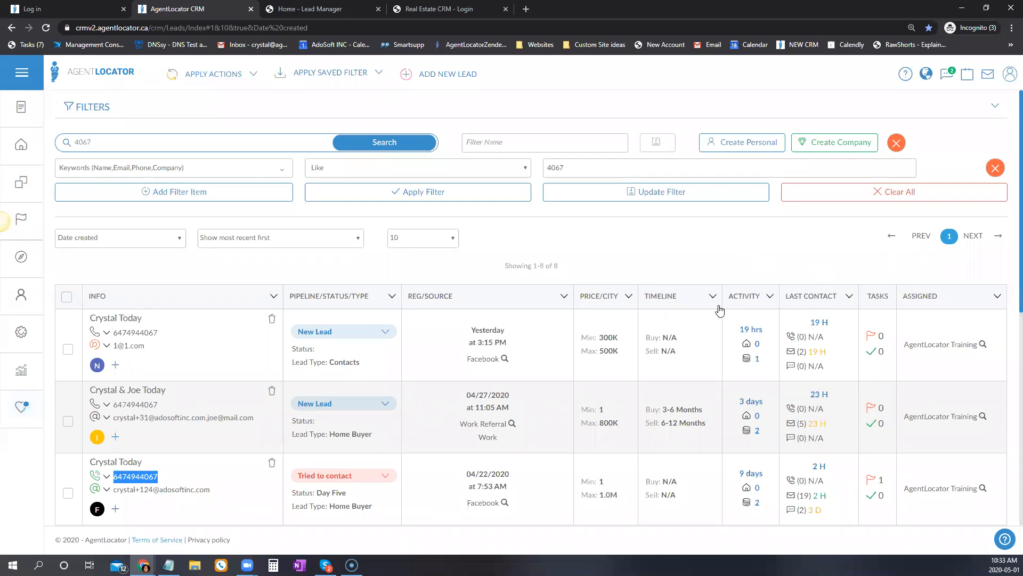
# Replace the keyword search with 'cry', listing 51 matching leads.
pyautogui.click(140, 140)
pyautogui.doubleClick(139, 140)
pyautogui.write('cry')
pyautogui.press('Return')
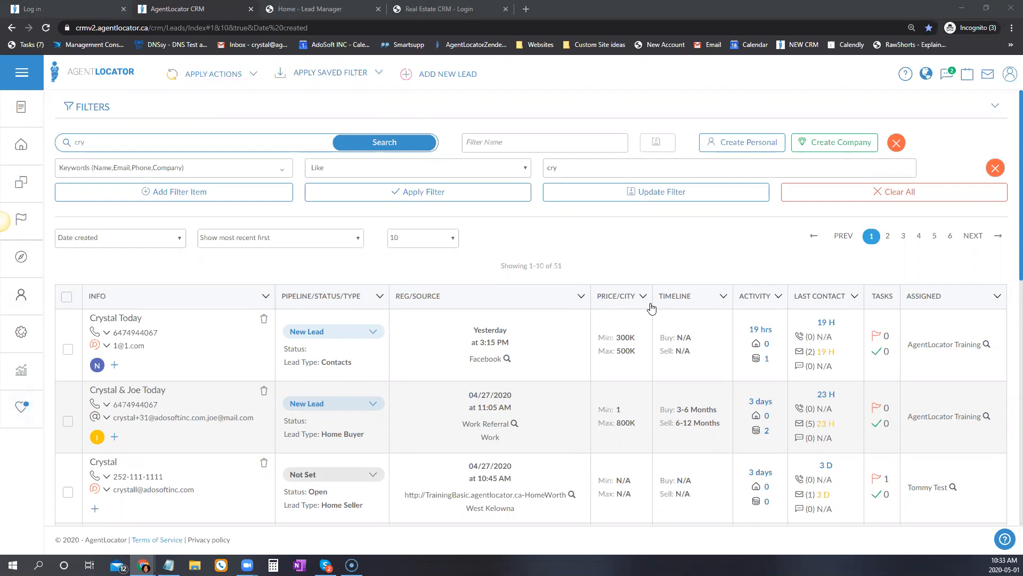
pyautogui.click(1011, 80)
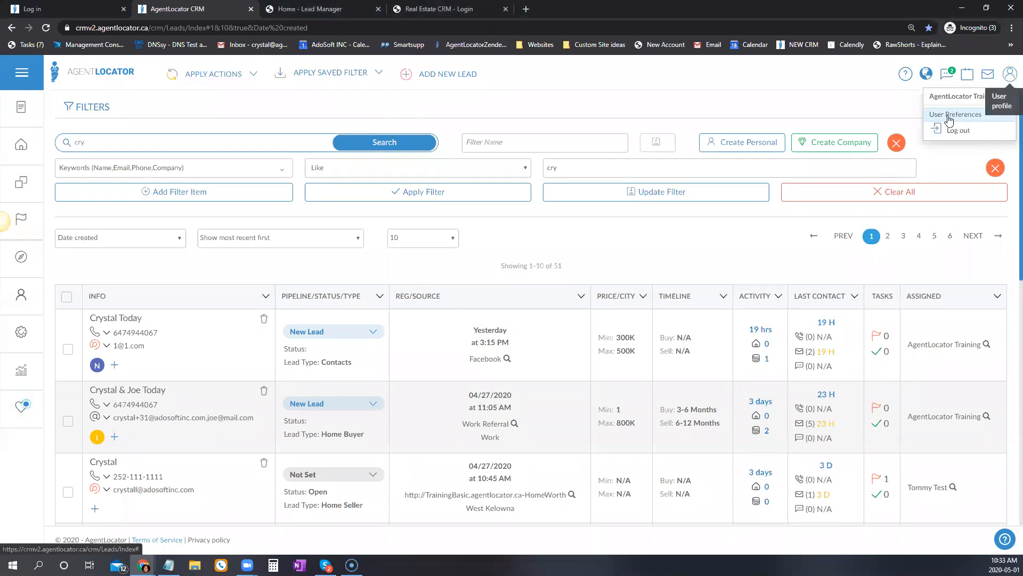
pyautogui.click(955, 115)
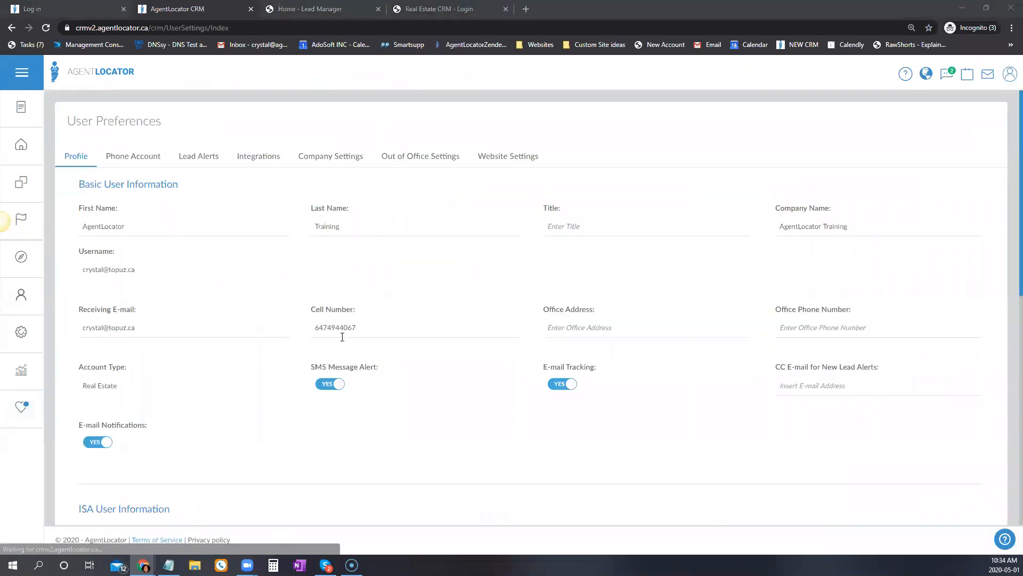
pyautogui.doubleClick(307, 328)
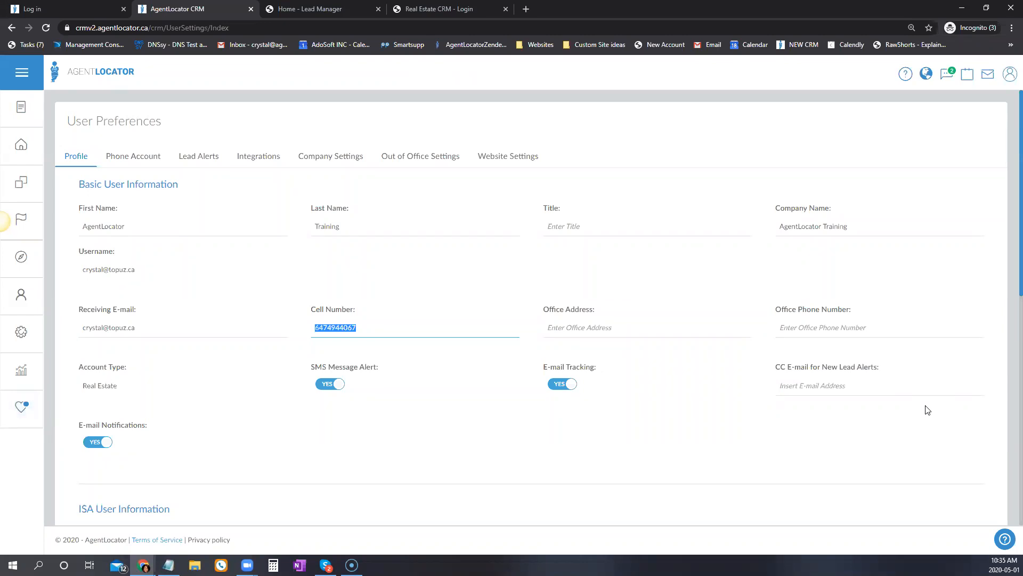
pyautogui.click(22, 144)
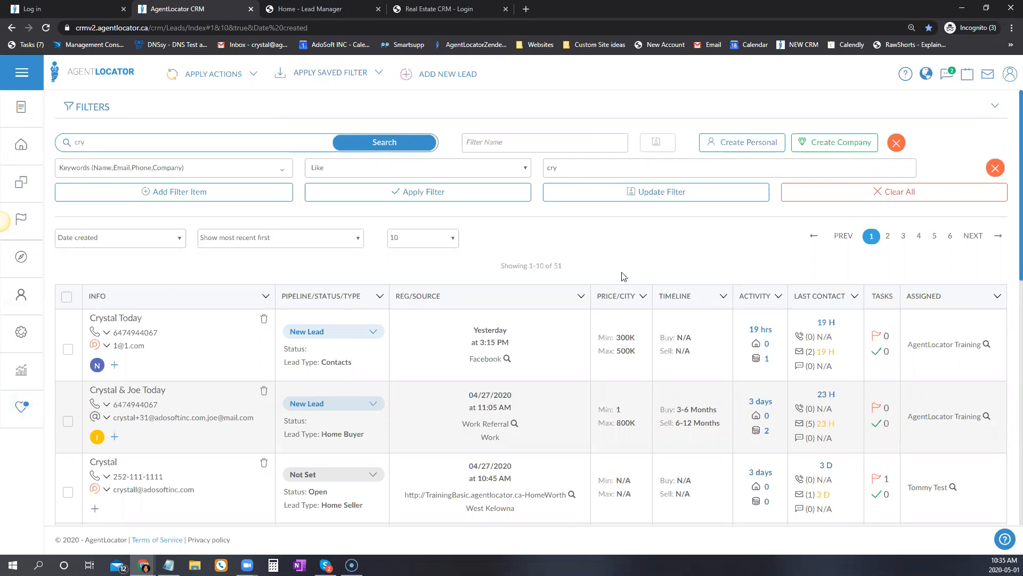
# Change the filter to Last Activity within the last 30 days and apply it.
pyautogui.click(281, 169)
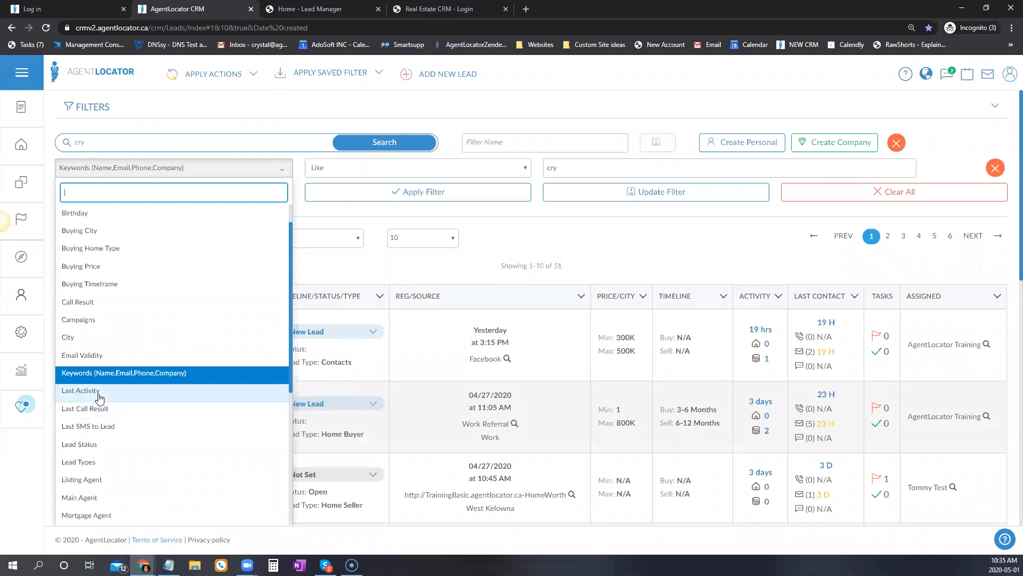
pyautogui.click(98, 393)
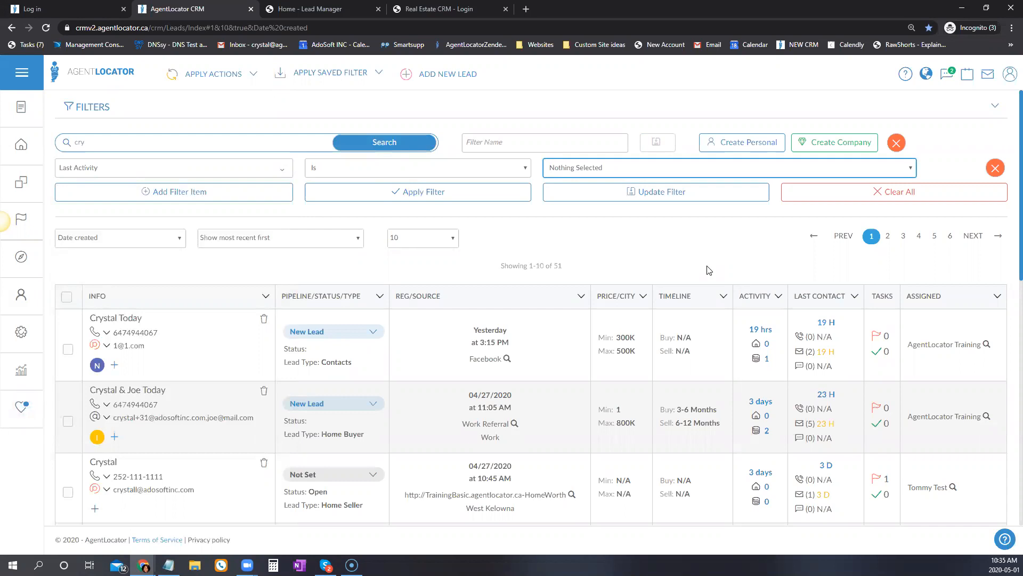
pyautogui.click(563, 175)
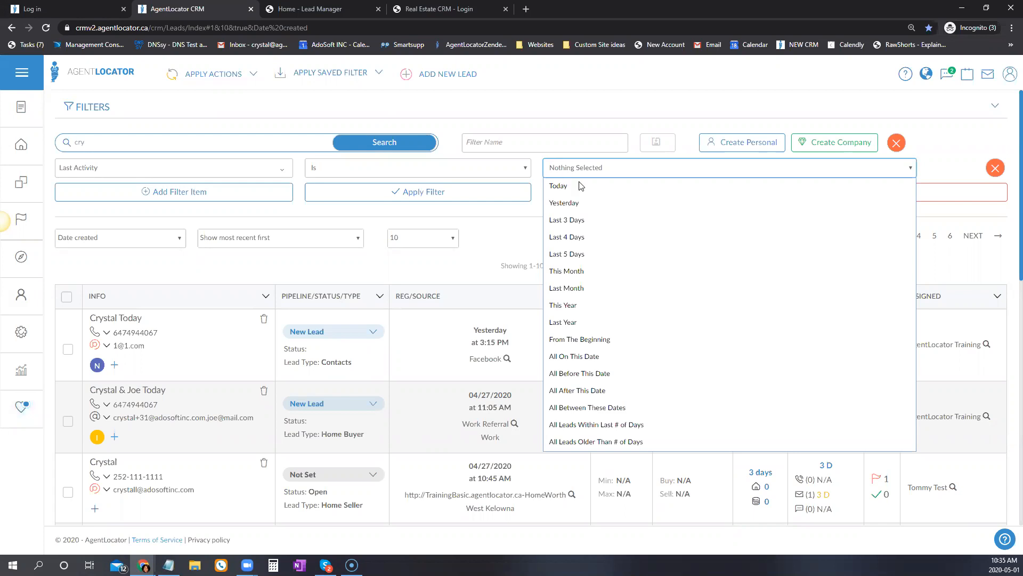
pyautogui.click(571, 426)
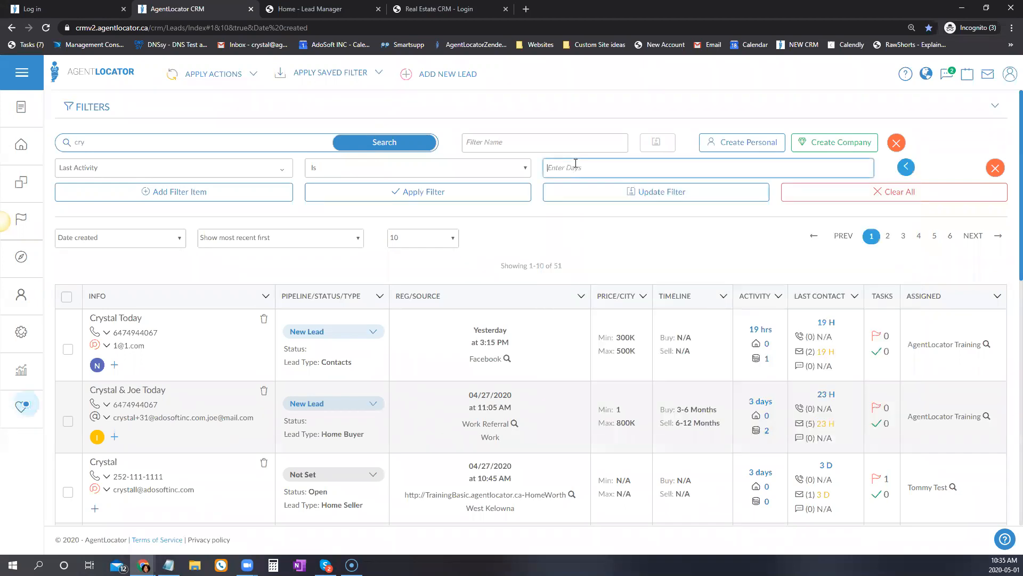
pyautogui.write('30')
pyautogui.click(503, 192)
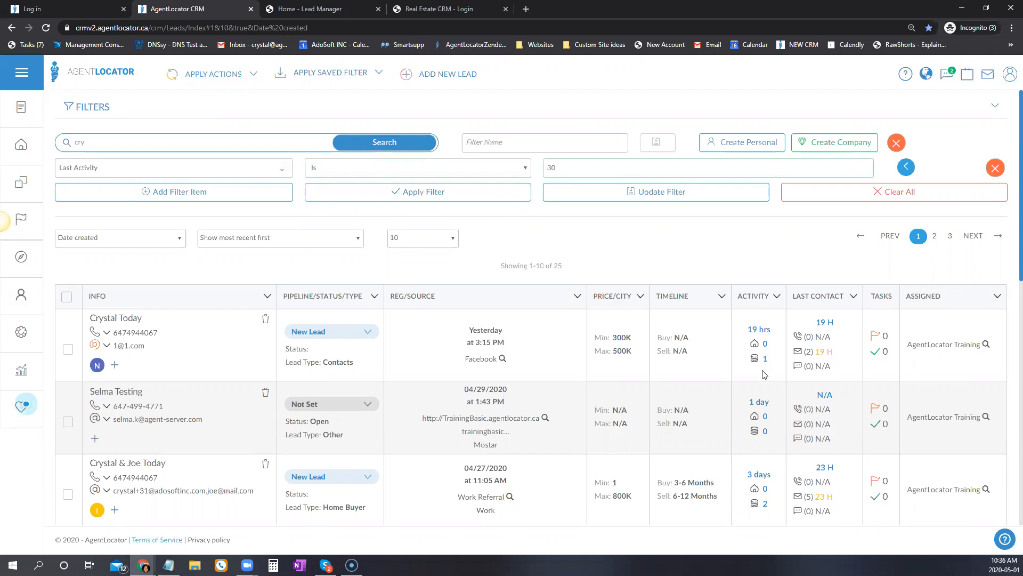
# Sort leads by most recent activity and change the filter field to Last Call Result.
pyautogui.click(776, 296)
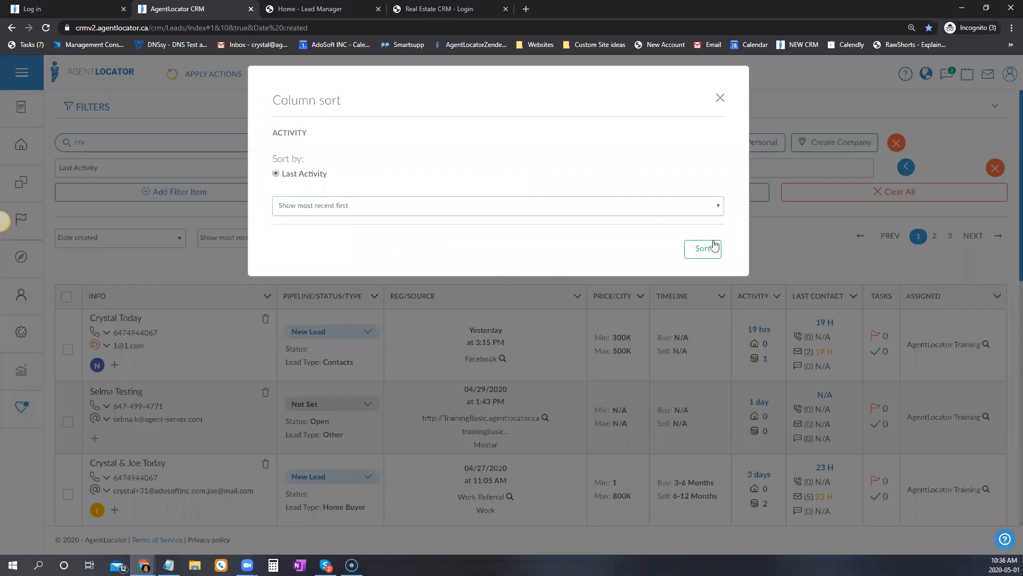
pyautogui.click(703, 248)
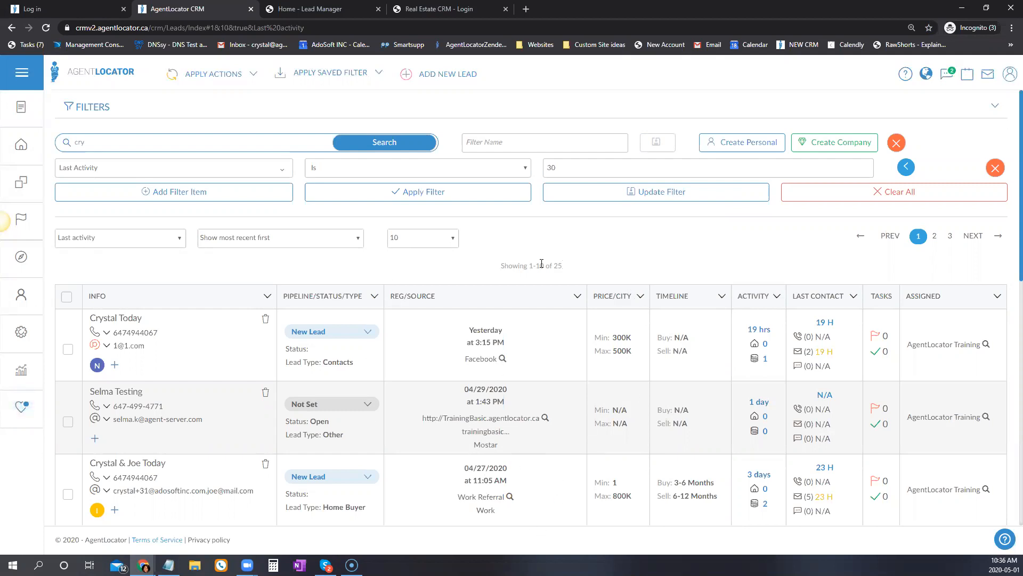
pyautogui.click(282, 169)
pyautogui.scroll(-3, 206, 378)
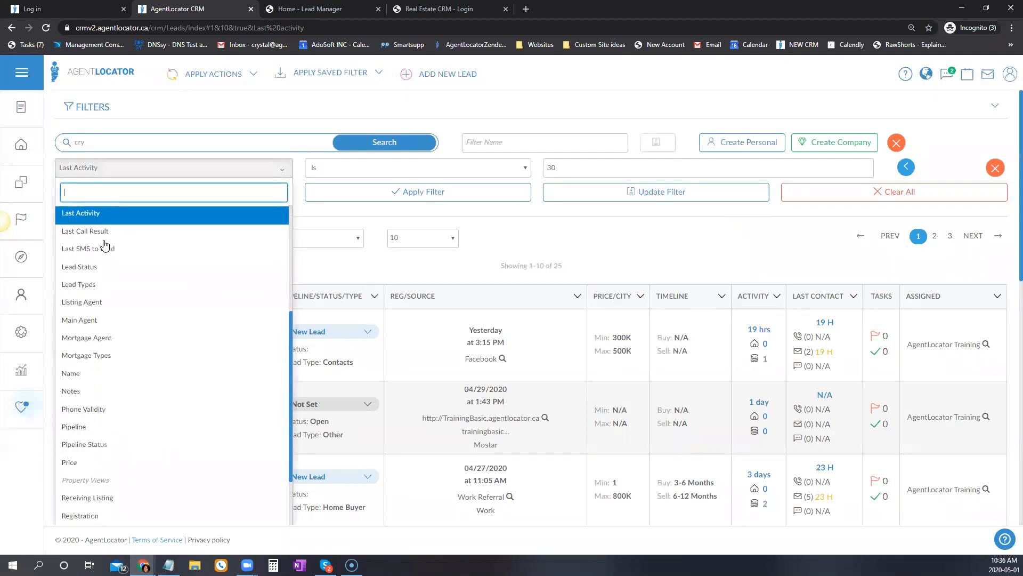
pyautogui.click(95, 232)
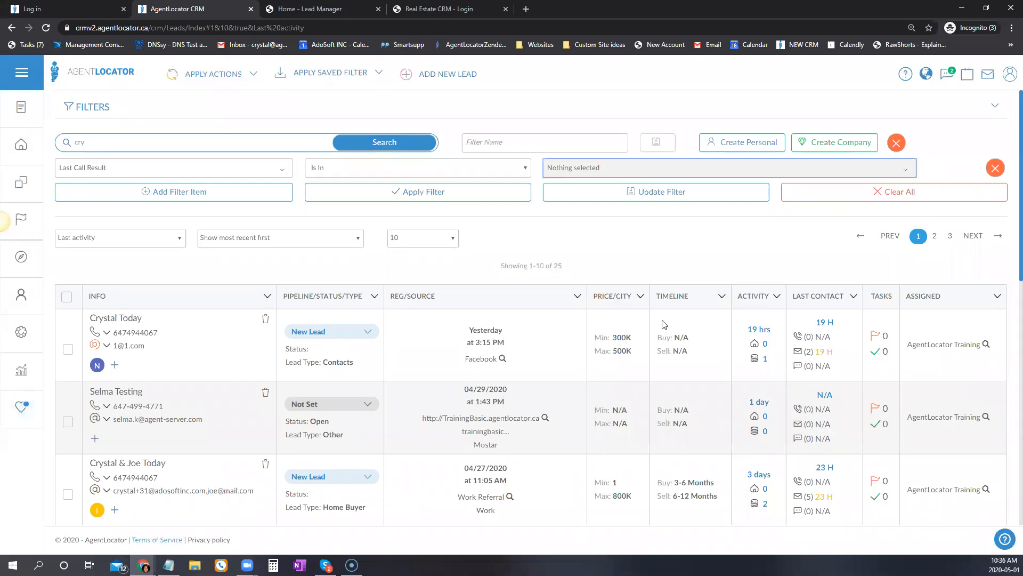
# Set the filter to Last Call Result Is Not In Talked to Lead and apply it, leaving 19 leads.
pyautogui.click(574, 175)
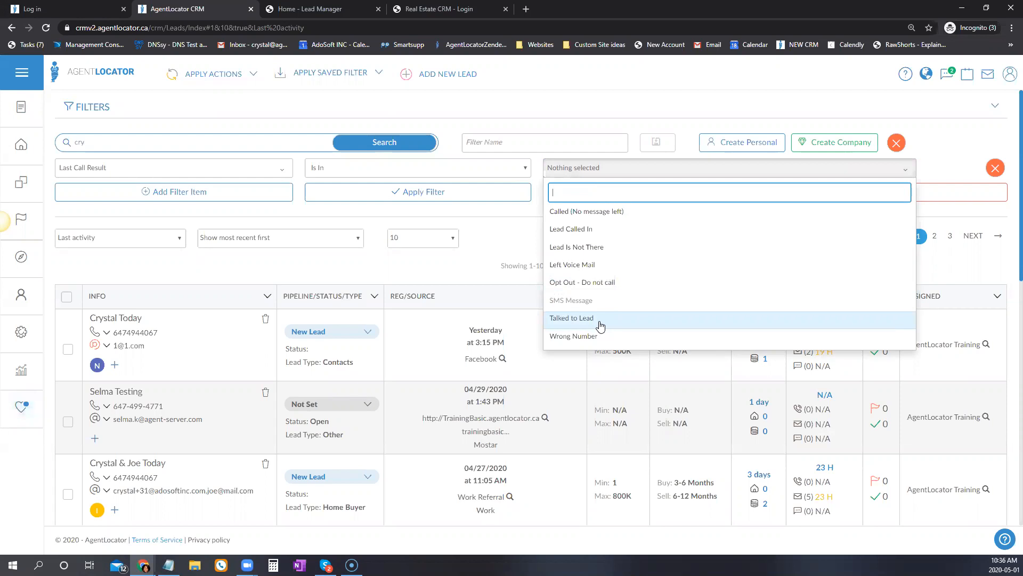
pyautogui.click(458, 169)
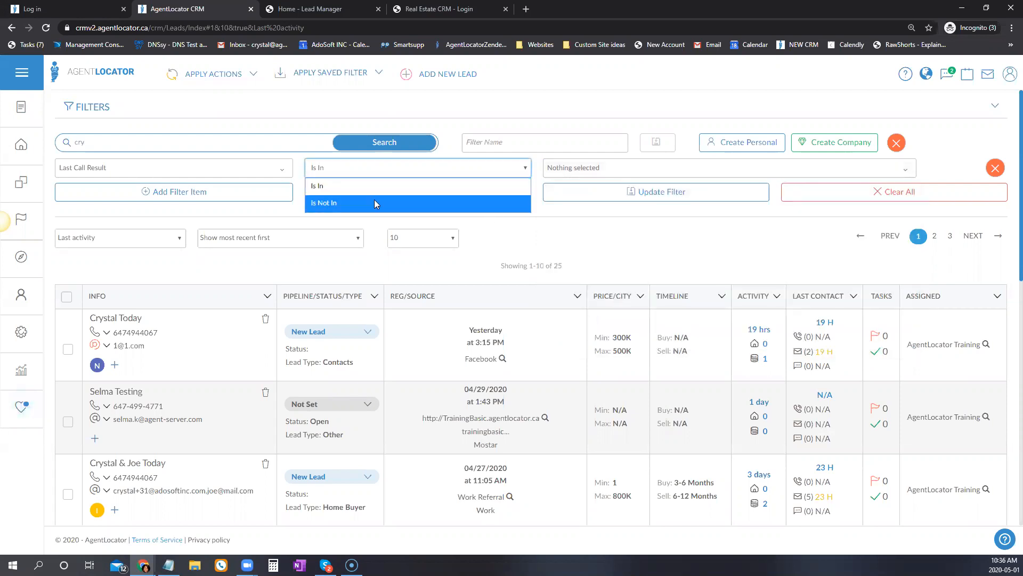
pyautogui.click(320, 170)
pyautogui.click(574, 169)
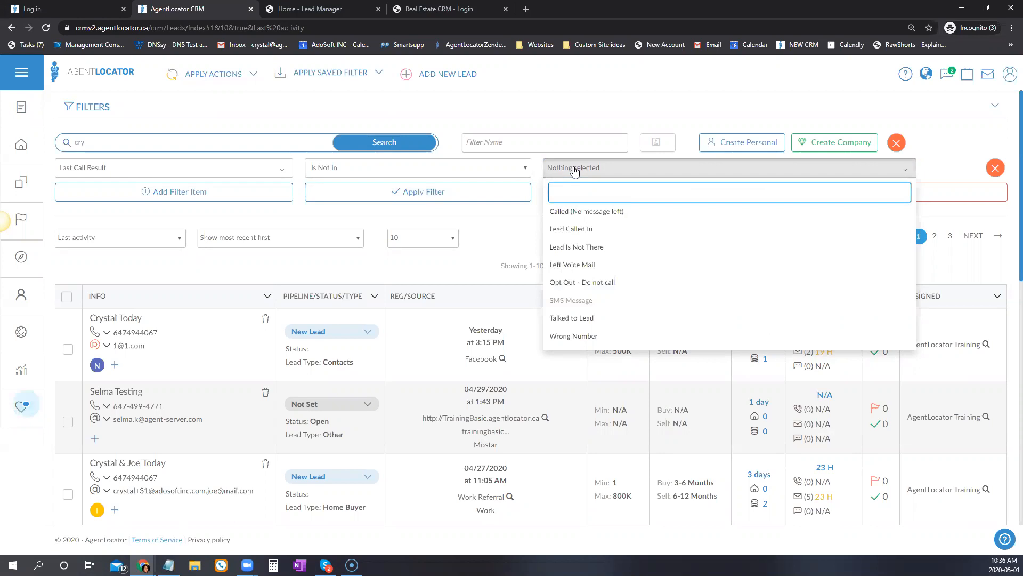
pyautogui.click(579, 318)
pyautogui.click(516, 229)
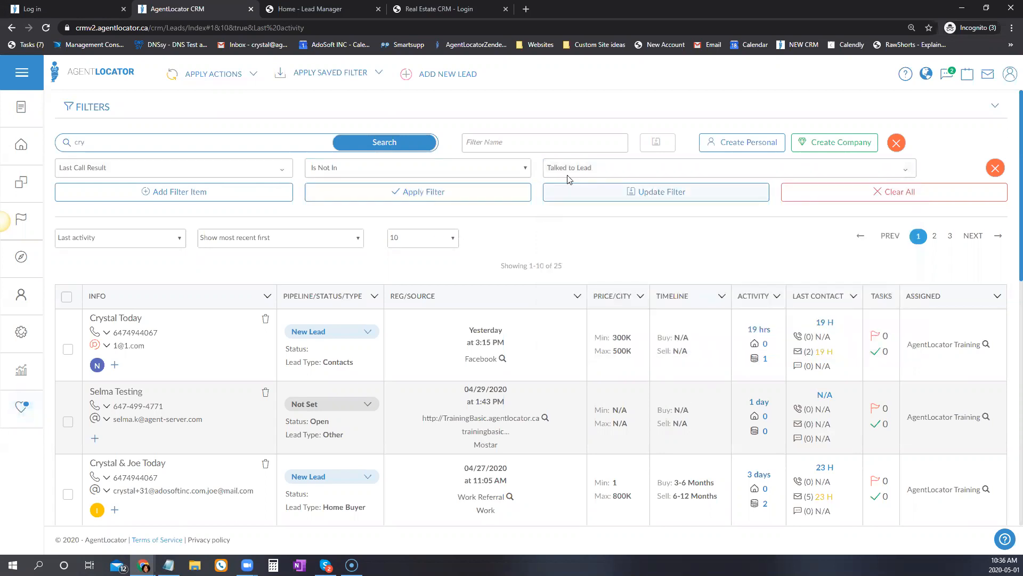
pyautogui.click(480, 193)
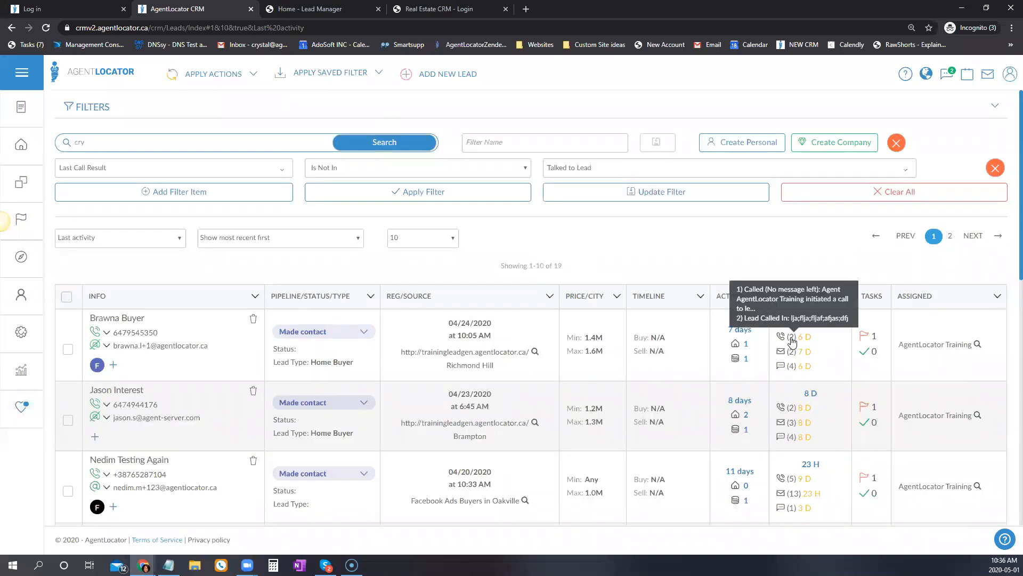
pyautogui.moveTo(788, 413)
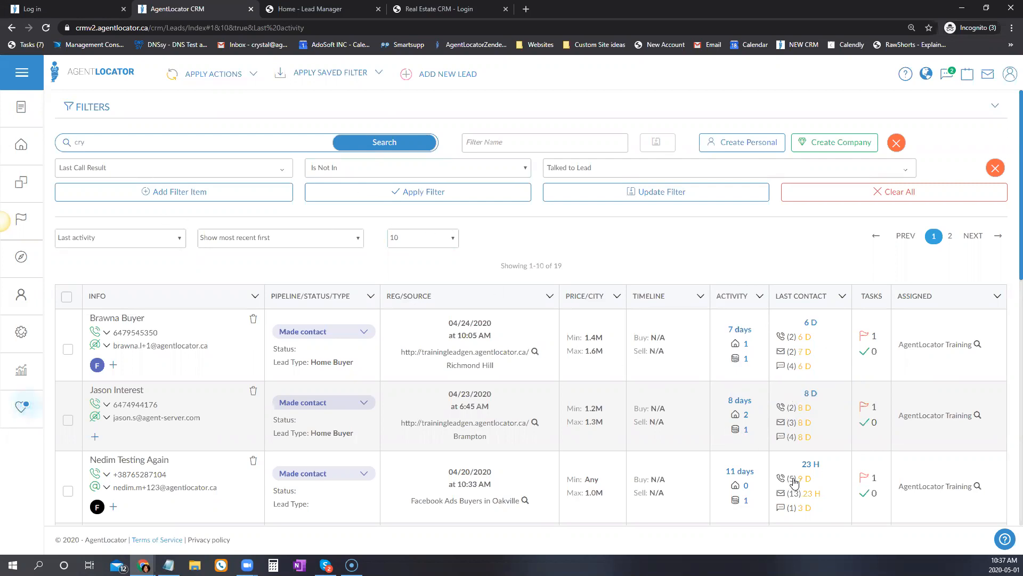
pyautogui.moveTo(794, 482)
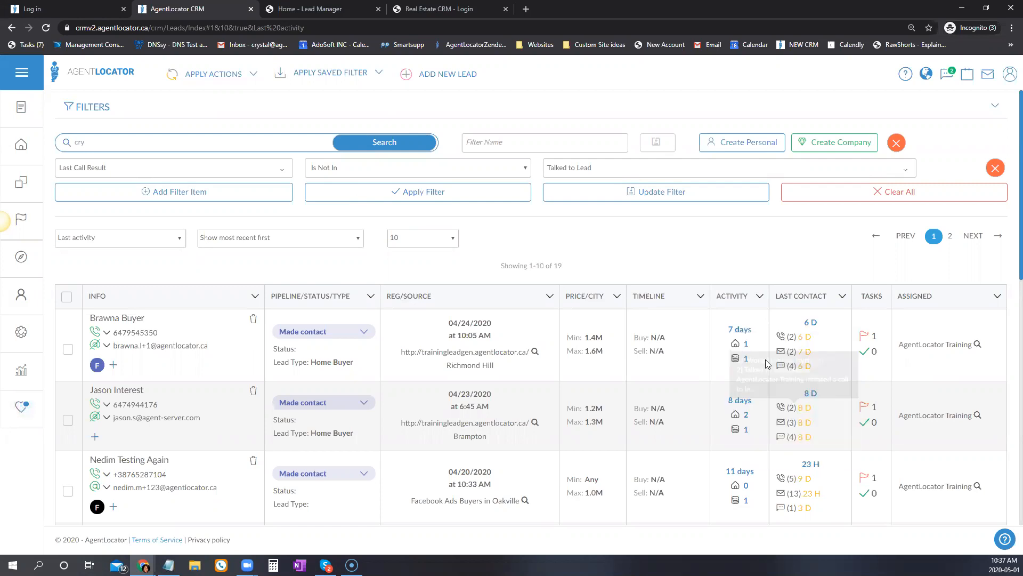
pyautogui.scroll(-4, 831, 421)
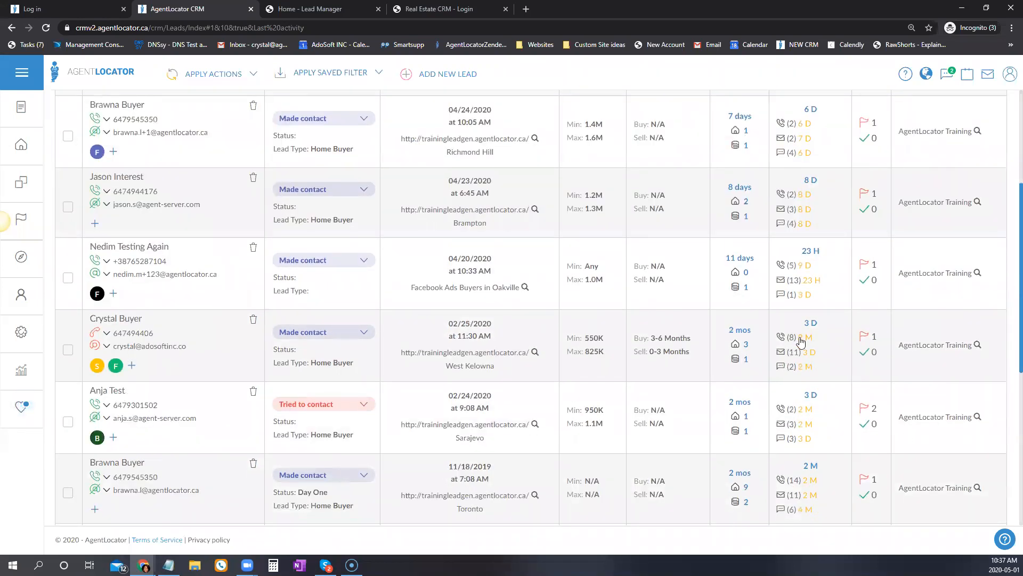
pyautogui.scroll(4, 680, 237)
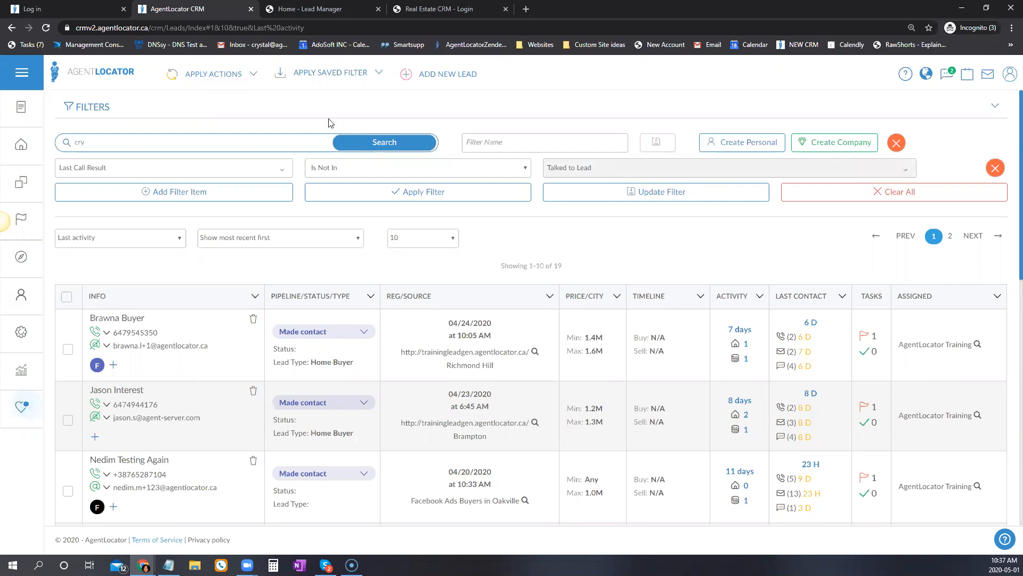
# Add and apply a Pipeline Is Made contact filter, then start a blank third filter row.
pyautogui.click(132, 196)
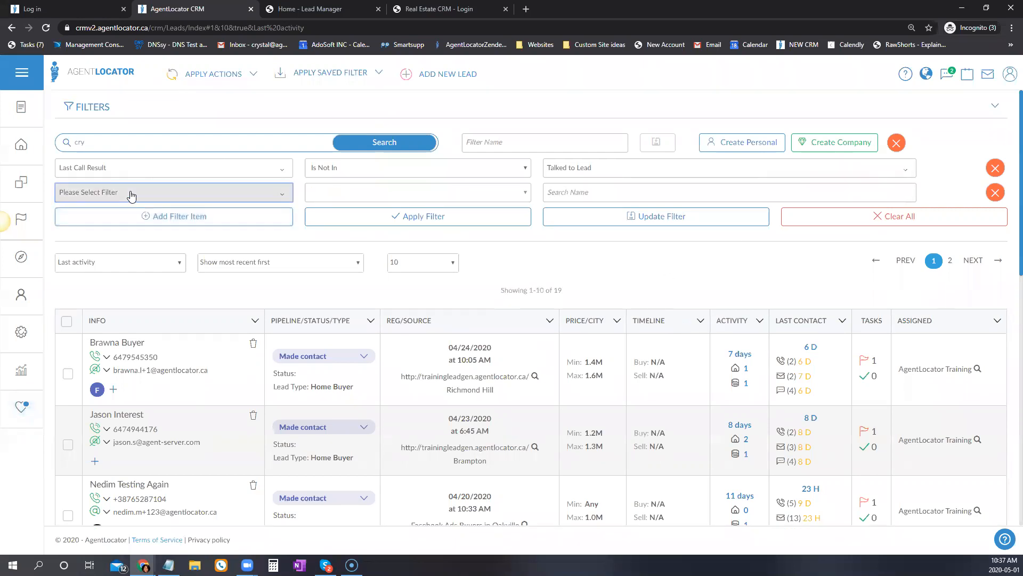
pyautogui.click(139, 195)
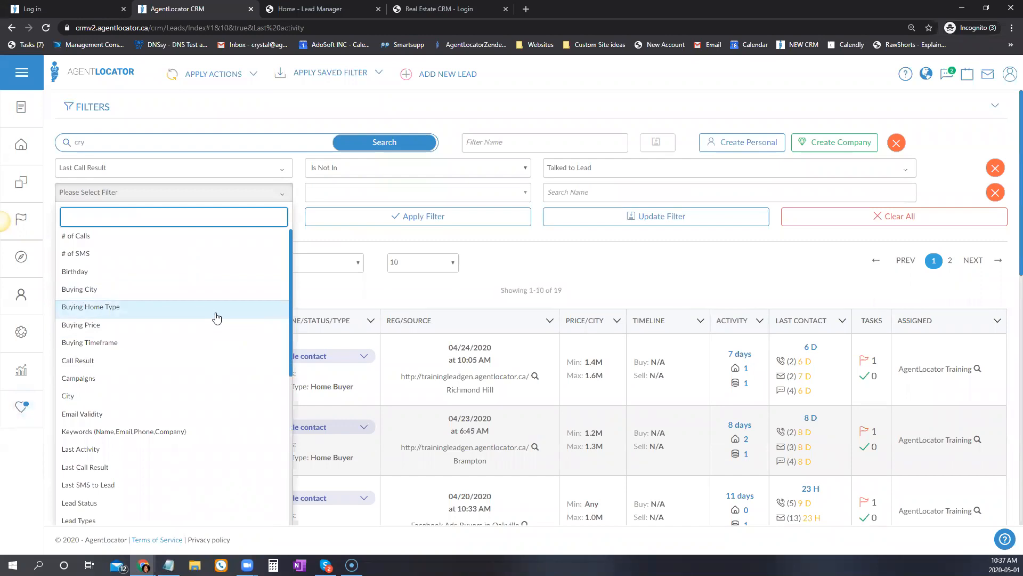
pyautogui.write('pip')
pyautogui.click(93, 236)
pyautogui.click(570, 193)
pyautogui.click(591, 289)
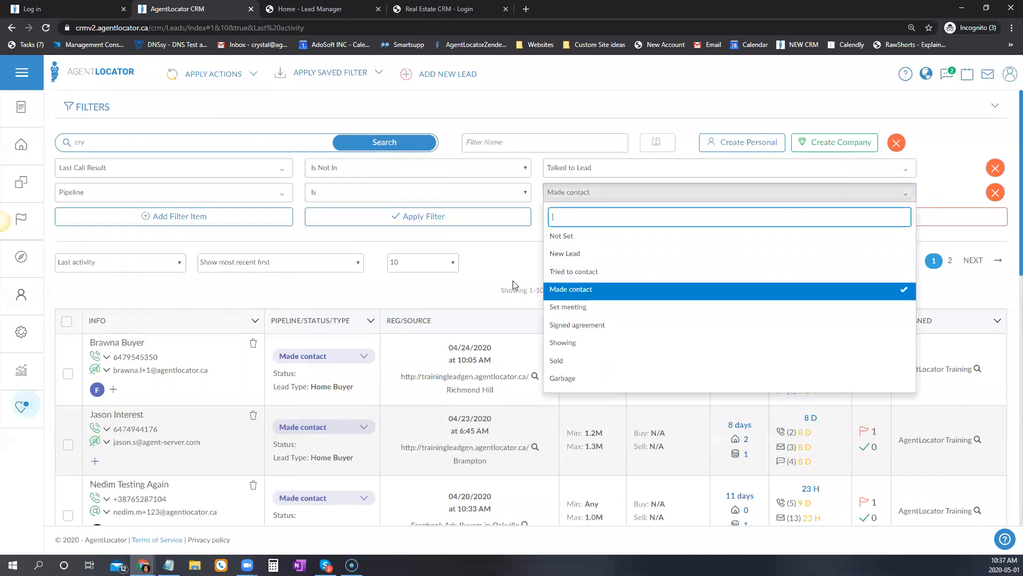
pyautogui.click(507, 219)
pyautogui.click(507, 219)
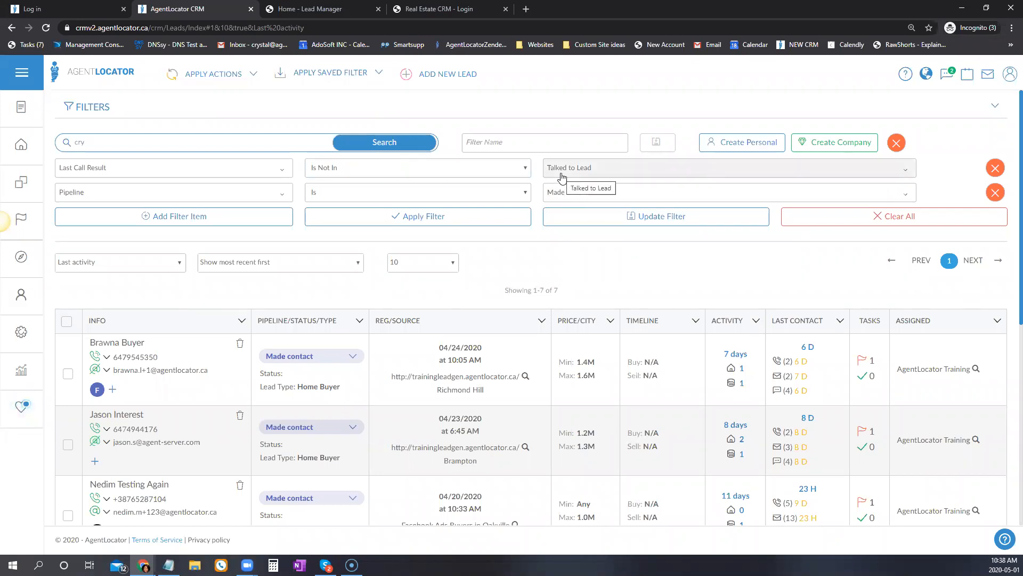
pyautogui.scroll(-4, 788, 332)
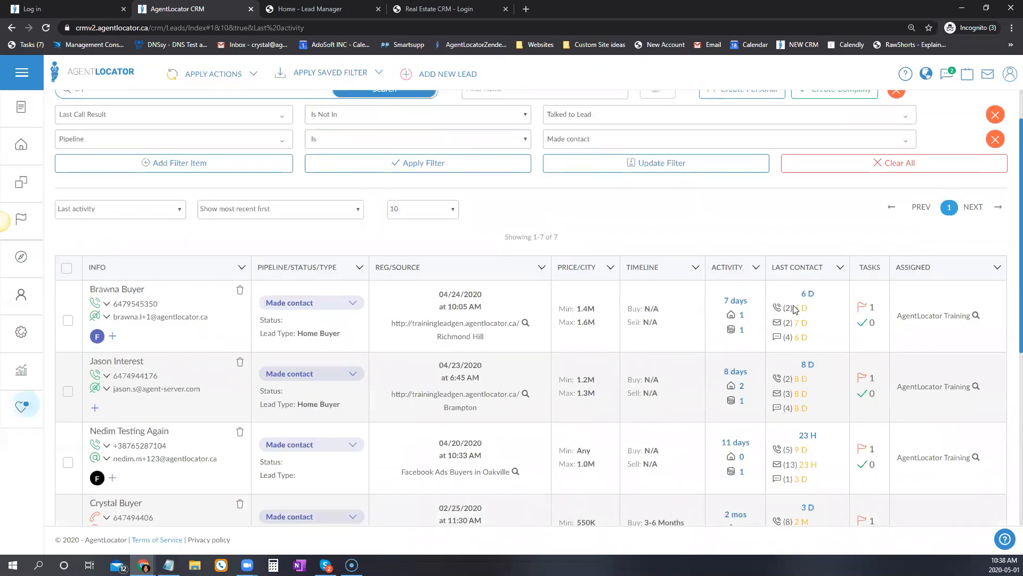
pyautogui.scroll(-2, 789, 331)
pyautogui.scroll(6, 789, 332)
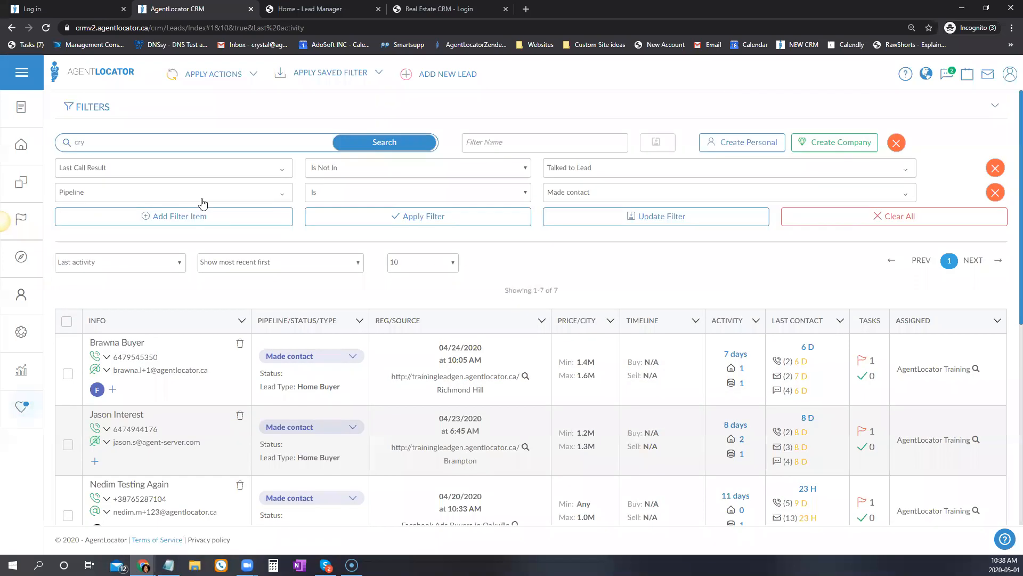
pyautogui.click(131, 229)
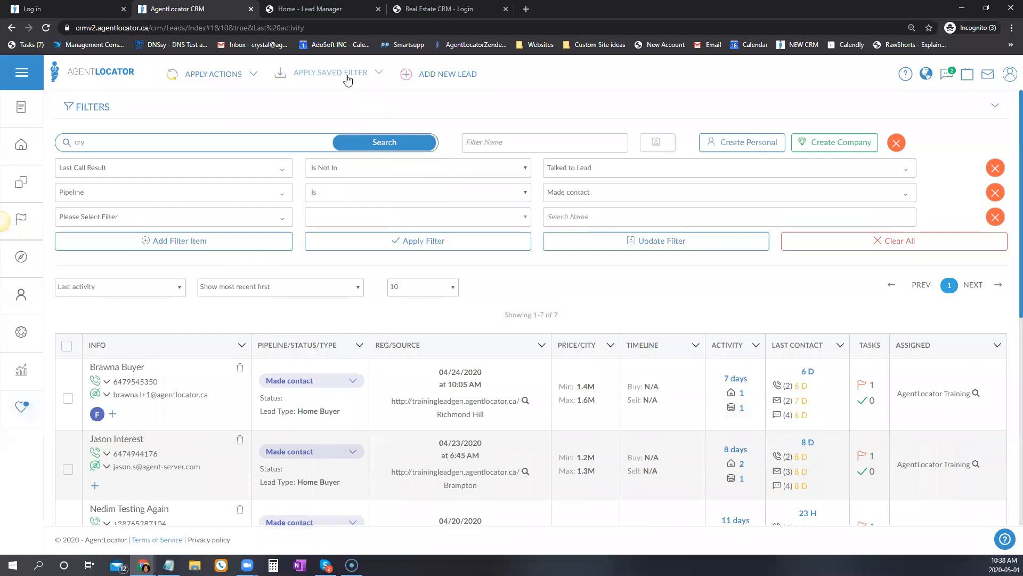
# Load the saved 'Training Filter - Contacted' and review its Last SMS to Lead row and six results.
pyautogui.click(348, 79)
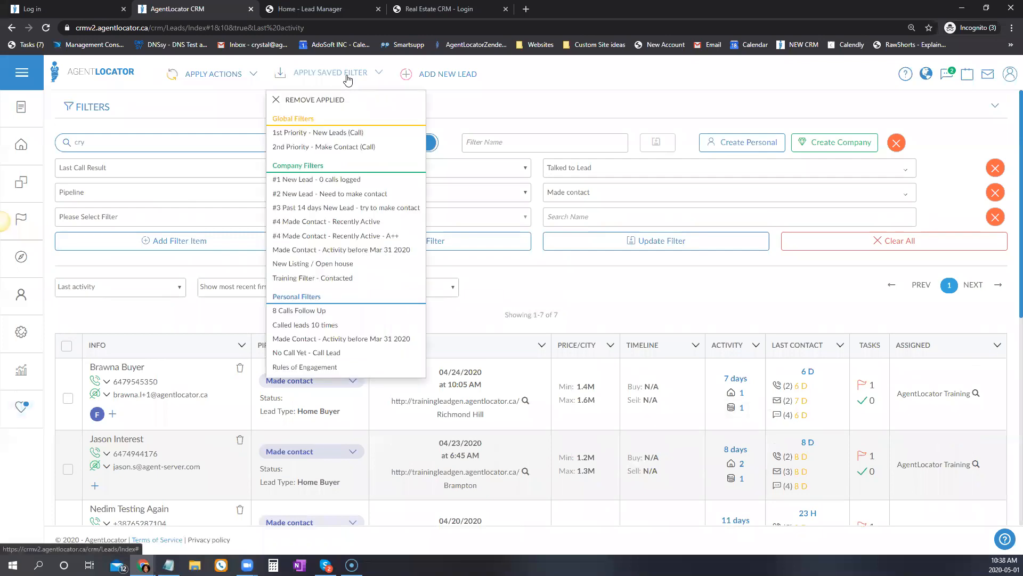
pyautogui.click(314, 277)
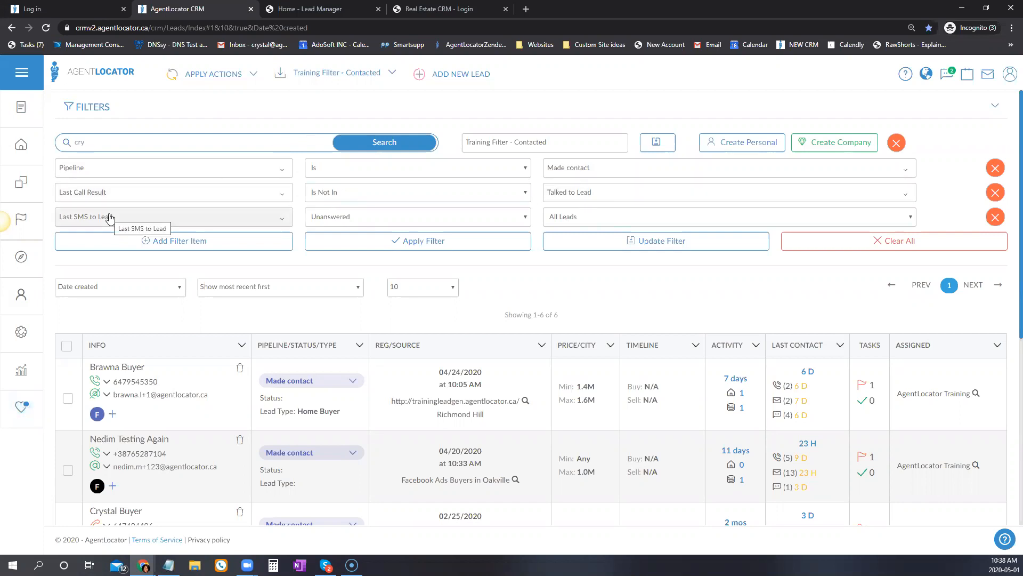
pyautogui.click(361, 219)
pyautogui.click(360, 219)
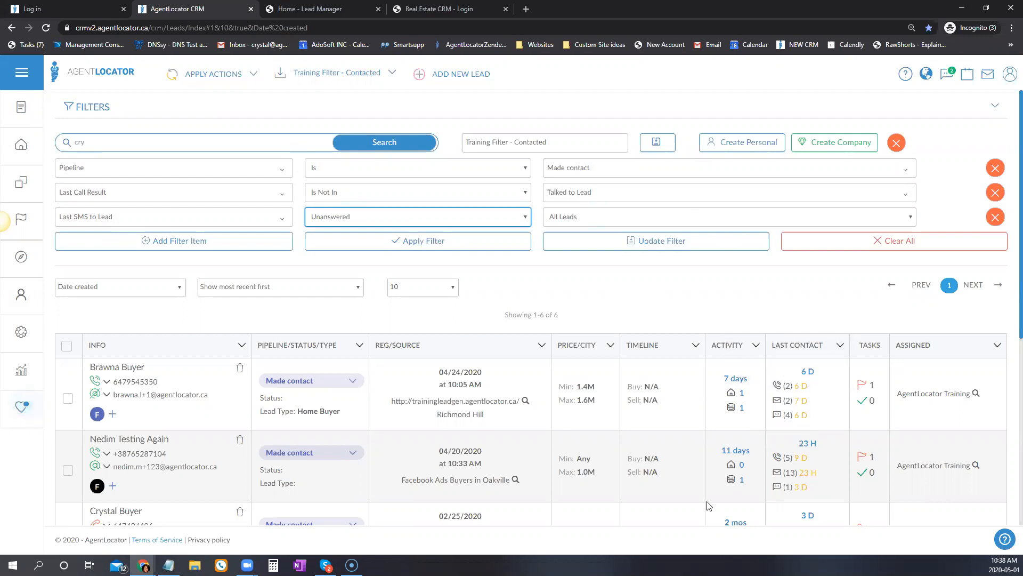
pyautogui.scroll(-2, 711, 501)
pyautogui.scroll(-2, 714, 480)
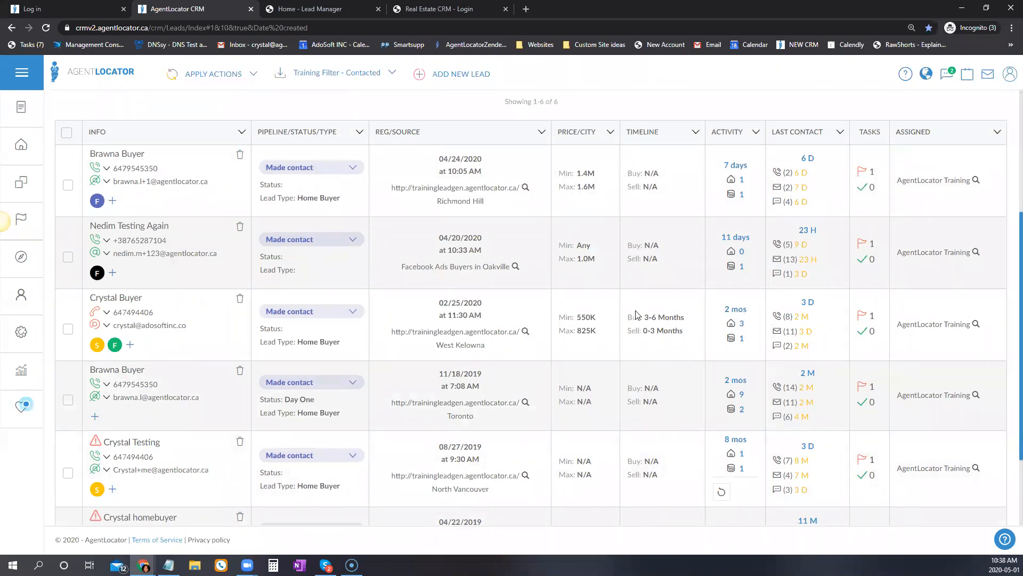
pyautogui.scroll(4, 636, 314)
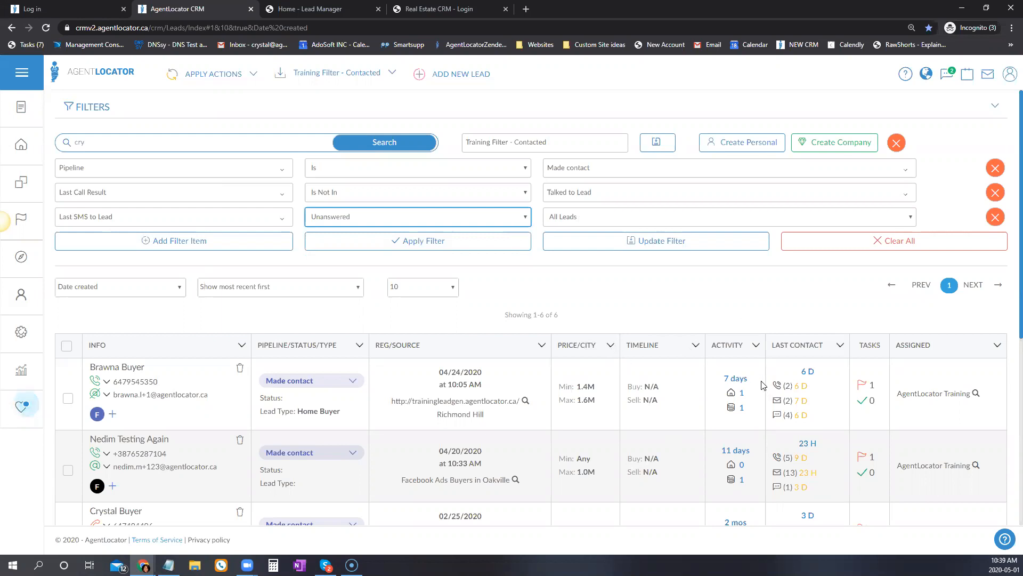
pyautogui.scroll(-1, 757, 381)
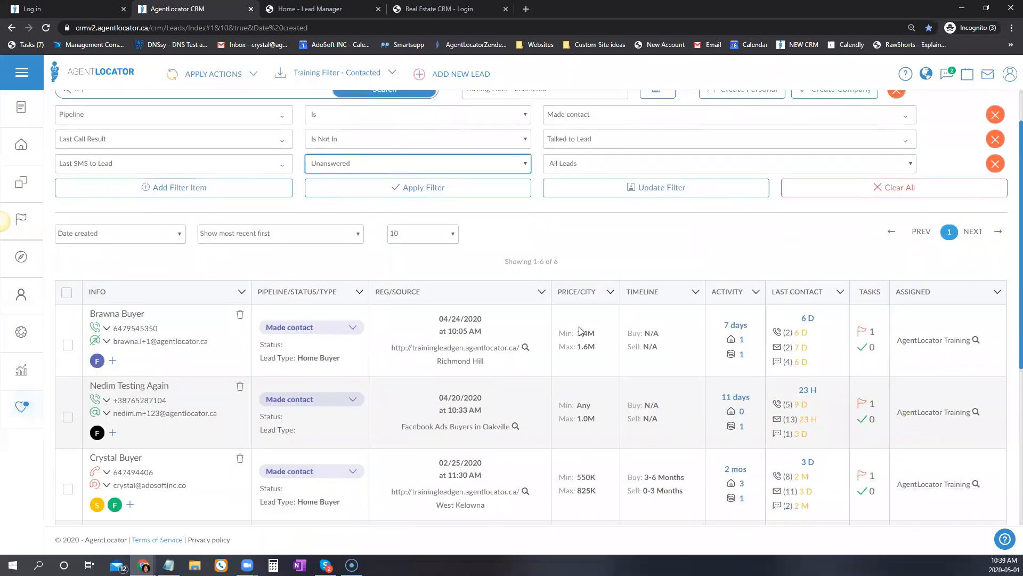
# Add a fourth condition, Last Activity within 30 days, and apply it, leaving 2 leads.
pyautogui.click(162, 189)
pyautogui.click(116, 189)
pyautogui.write('last')
pyautogui.press('Return')
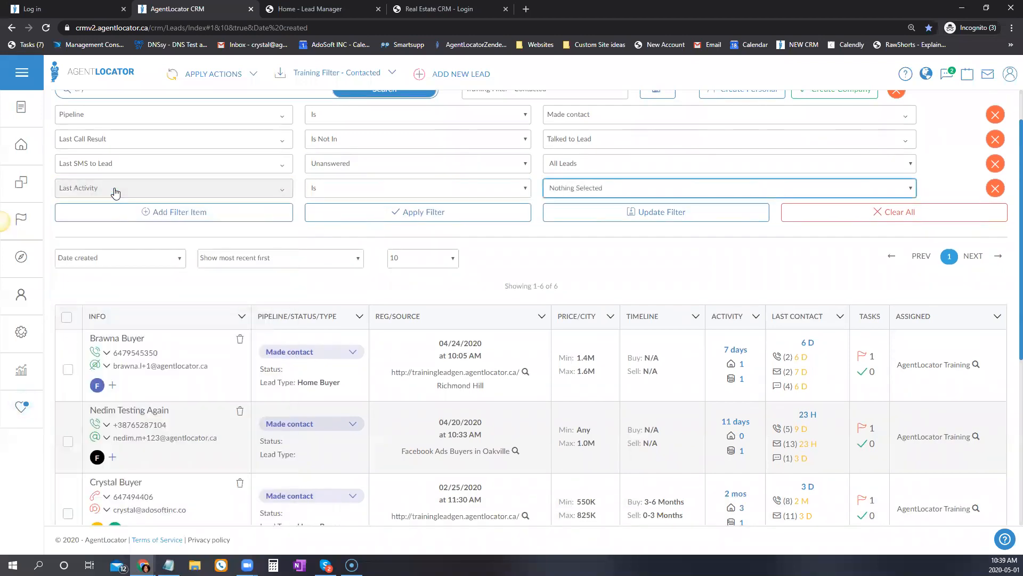
pyautogui.click(565, 188)
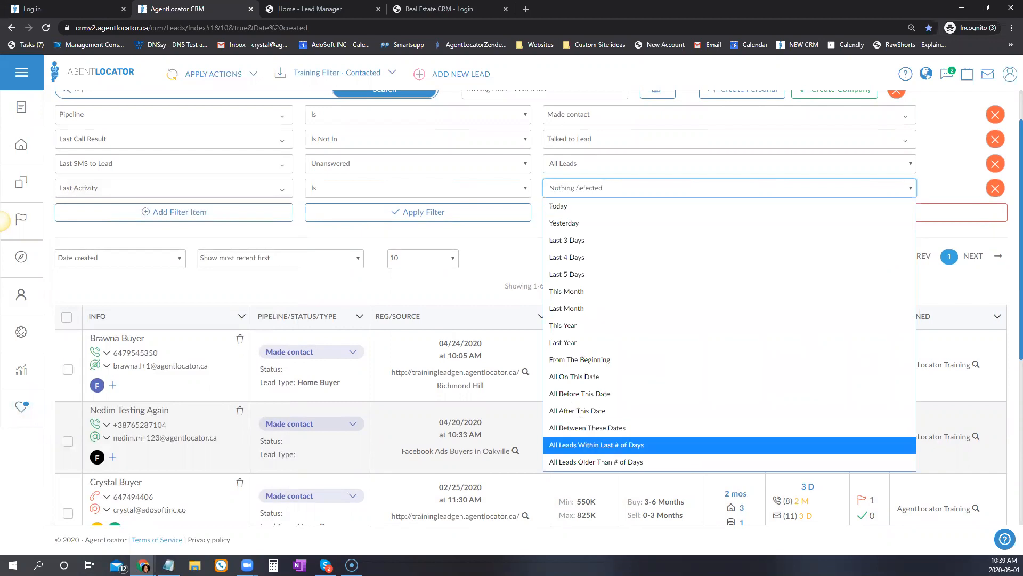
pyautogui.click(596, 446)
pyautogui.write('30')
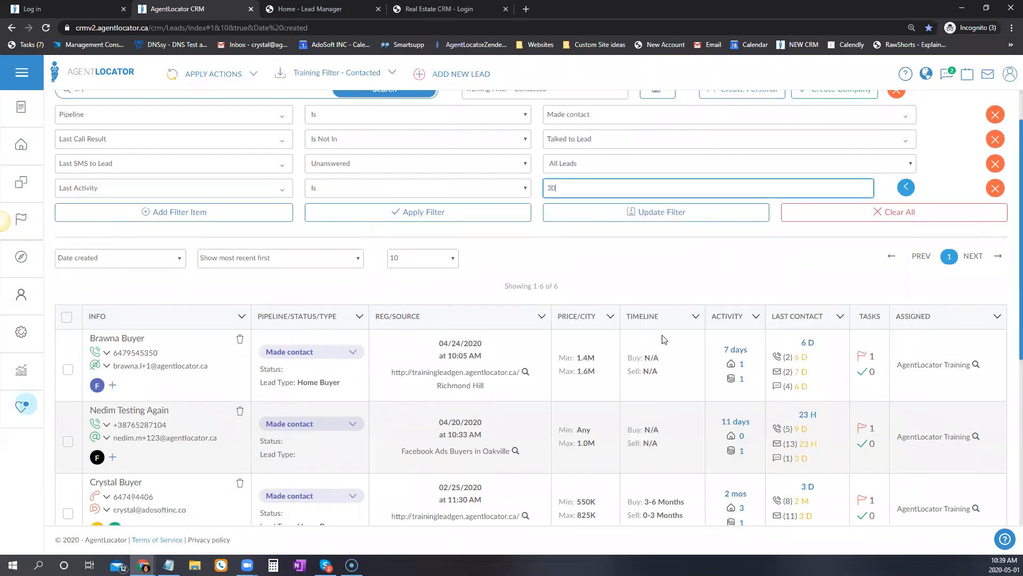
pyautogui.click(440, 214)
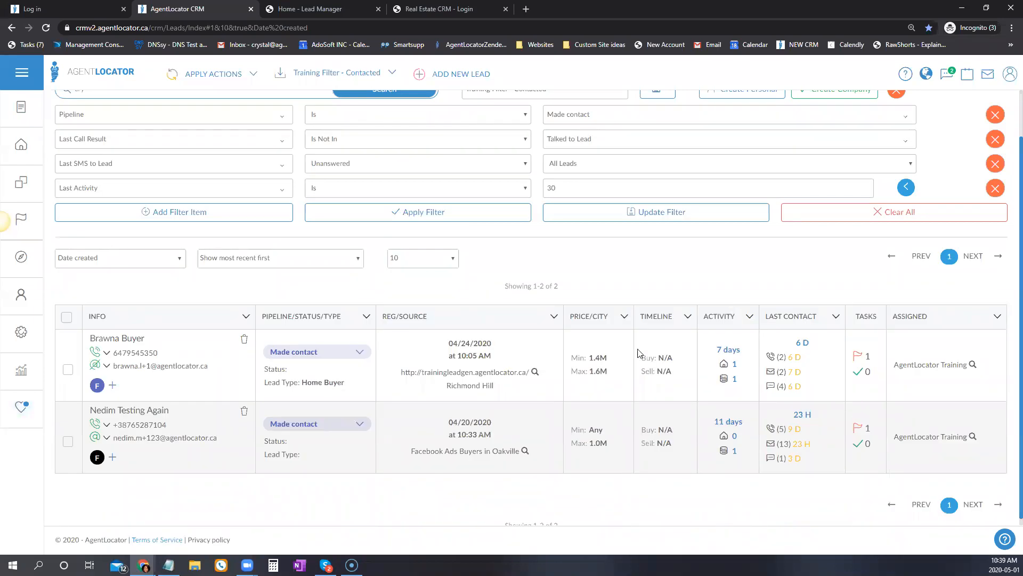
pyautogui.scroll(1, 653, 286)
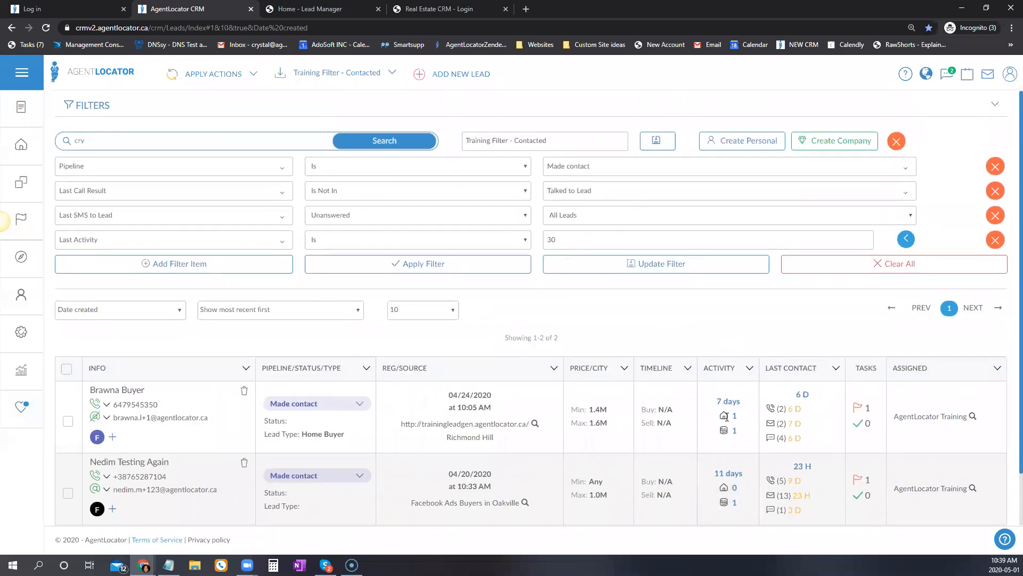
pyautogui.scroll(-1, 726, 417)
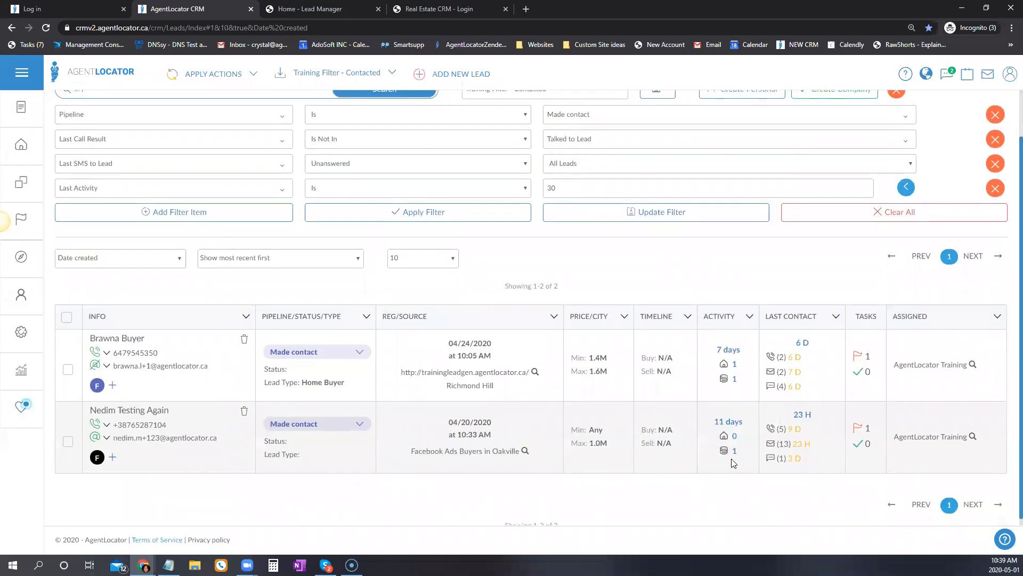
pyautogui.click(199, 198)
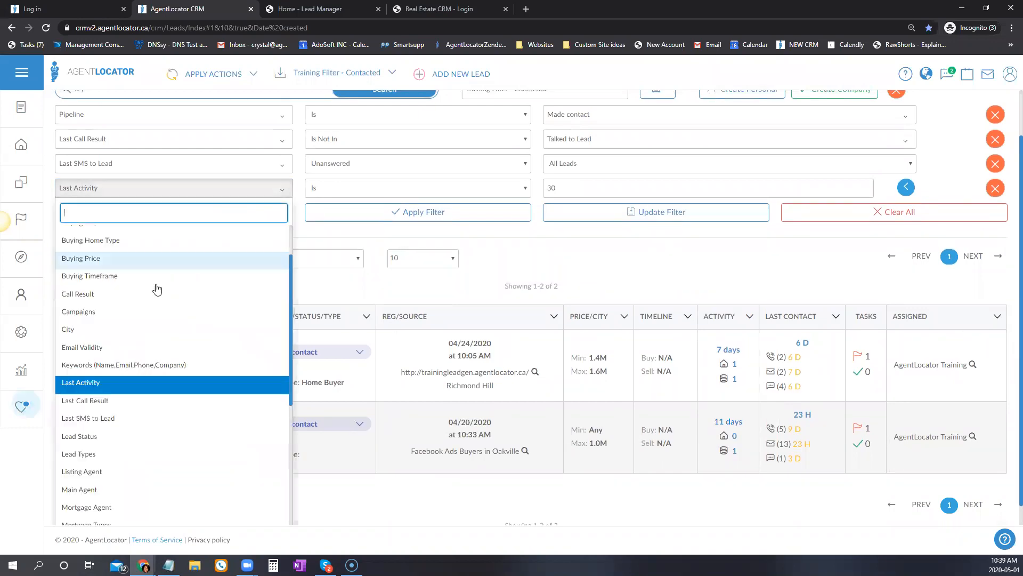
# Change the fourth filter row to Buying Timeframe Is Now, 0-3 Months, 3-6 Months and apply it.
pyautogui.click(282, 275)
pyautogui.click(580, 187)
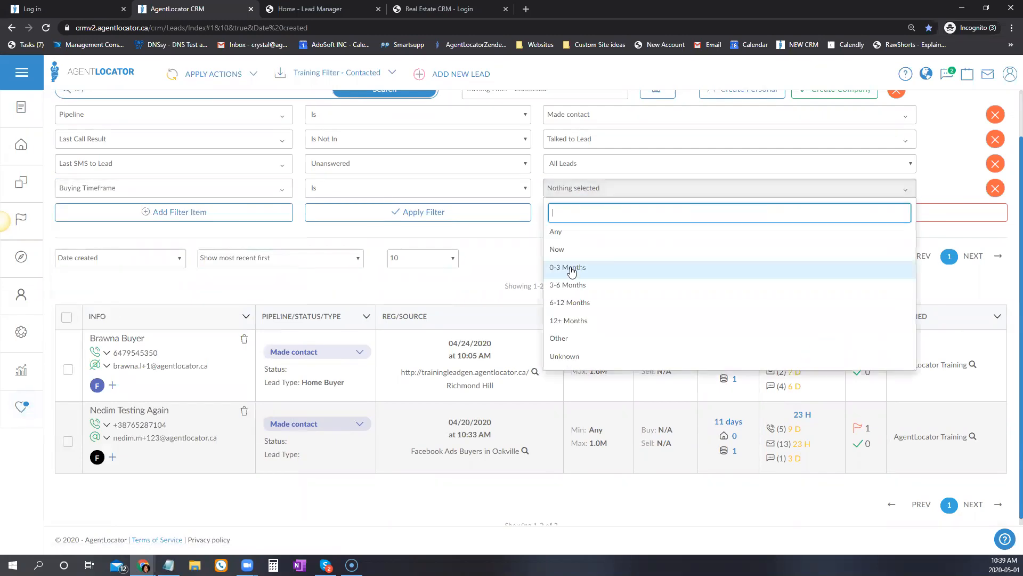
pyautogui.click(562, 249)
pyautogui.click(565, 267)
pyautogui.click(567, 285)
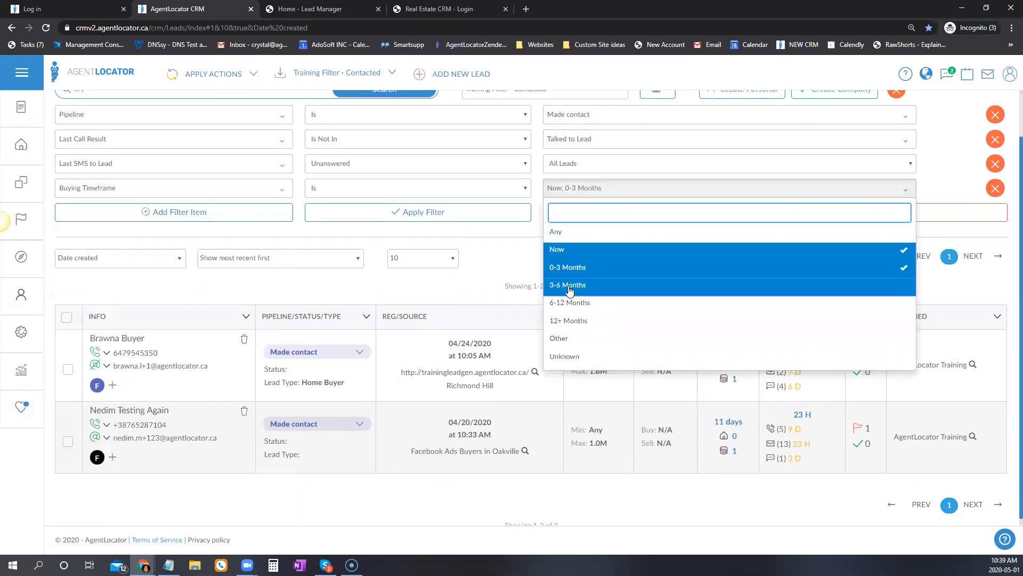
pyautogui.click(417, 212)
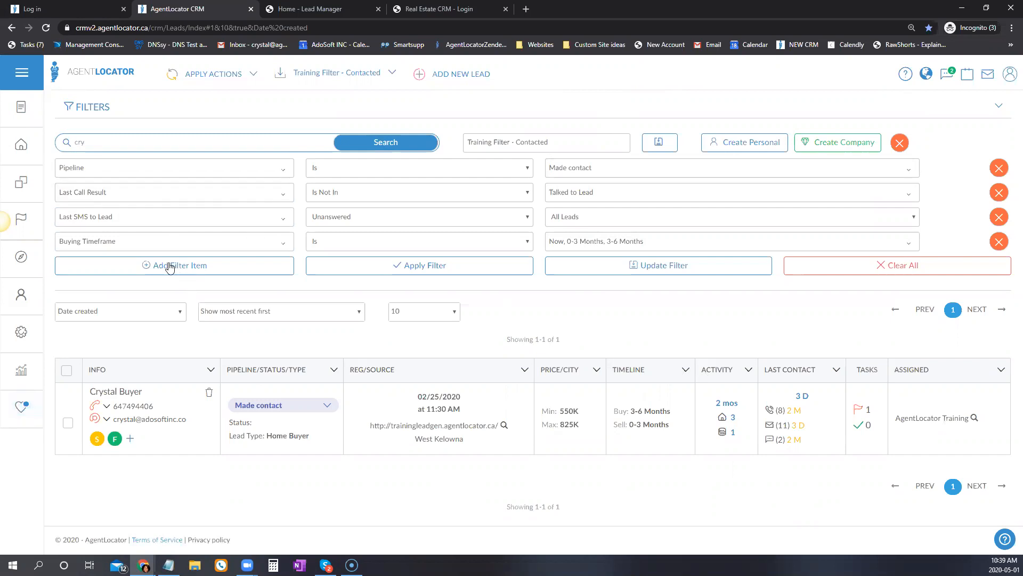
# Add an extra empty filter row, browse its field list, then remove the row.
pyautogui.click(150, 266)
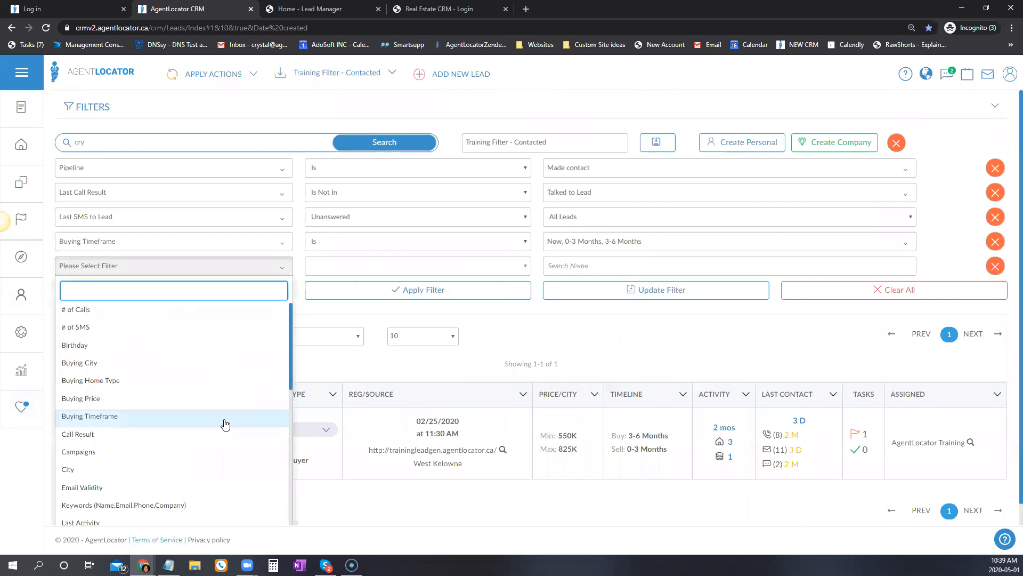
pyautogui.click(542, 372)
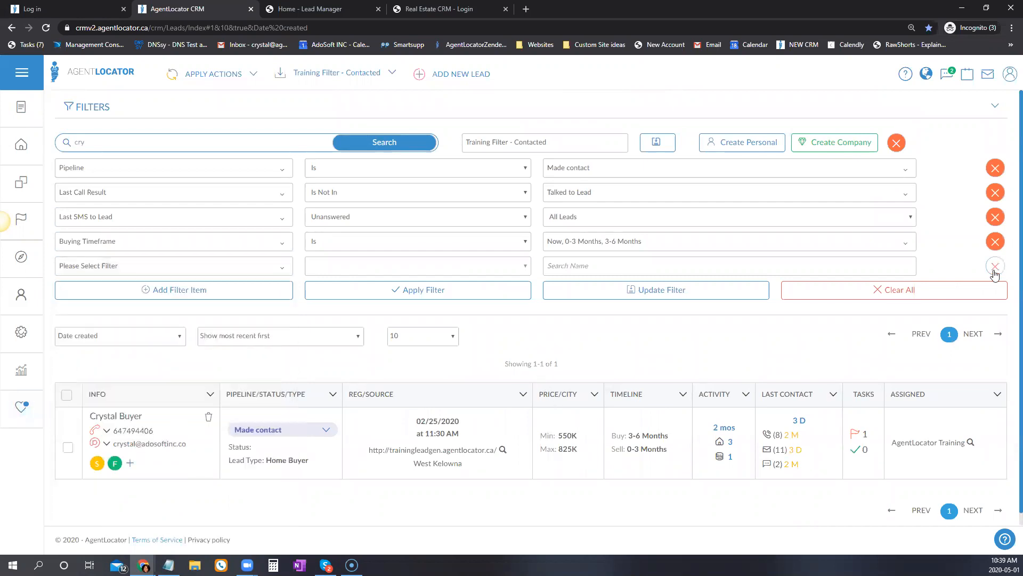
pyautogui.click(995, 268)
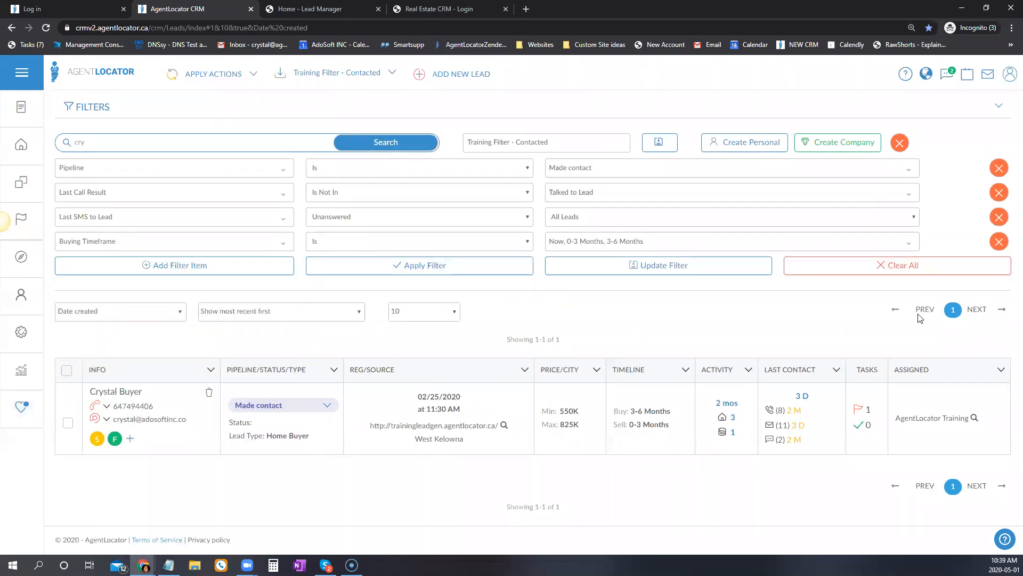
# Clear all conditions and apply a single Lead Status Is Qualifying filter.
pyautogui.click(944, 265)
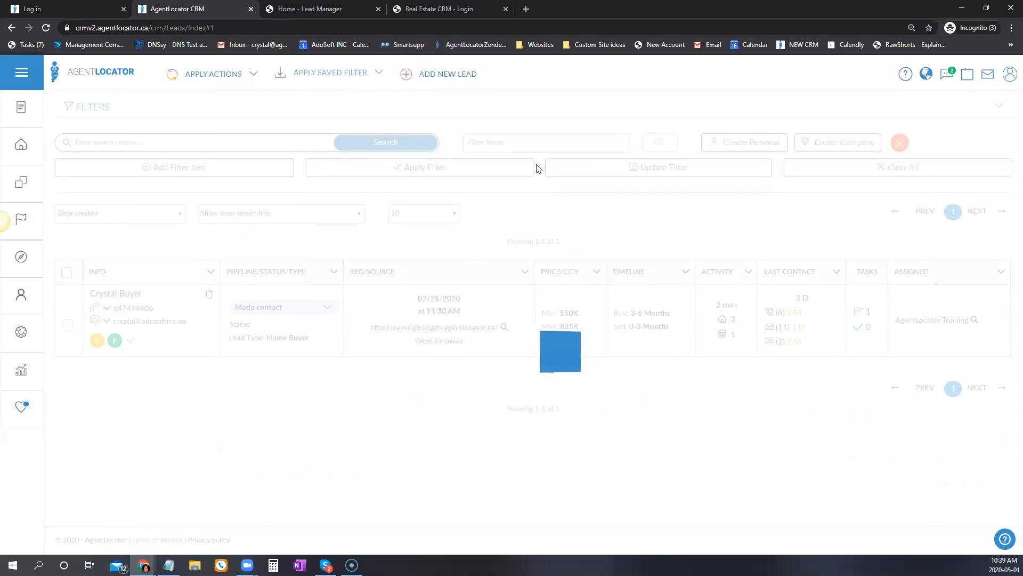
pyautogui.click(157, 169)
pyautogui.click(142, 169)
pyautogui.scroll(-2, 190, 377)
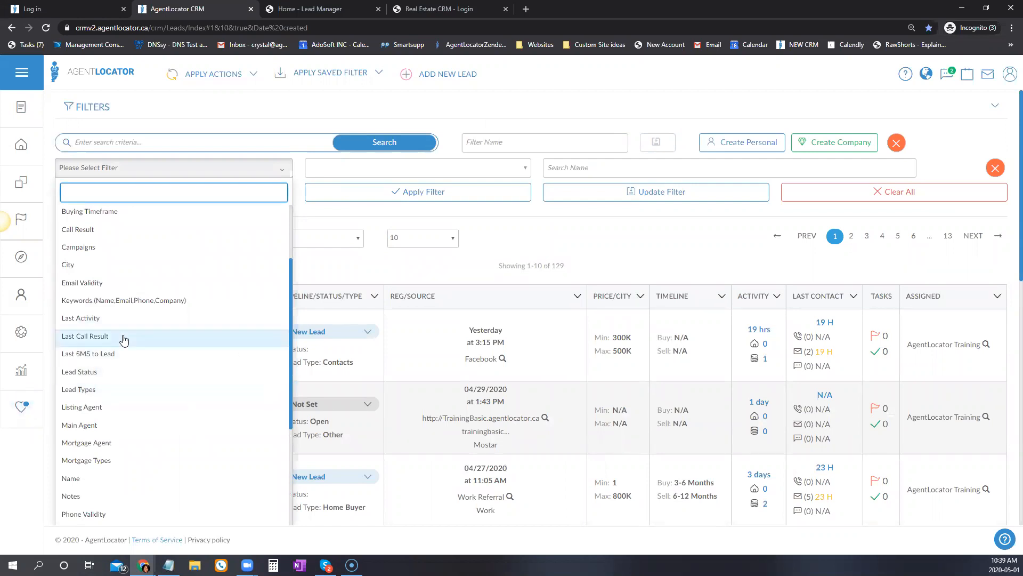
pyautogui.click(79, 373)
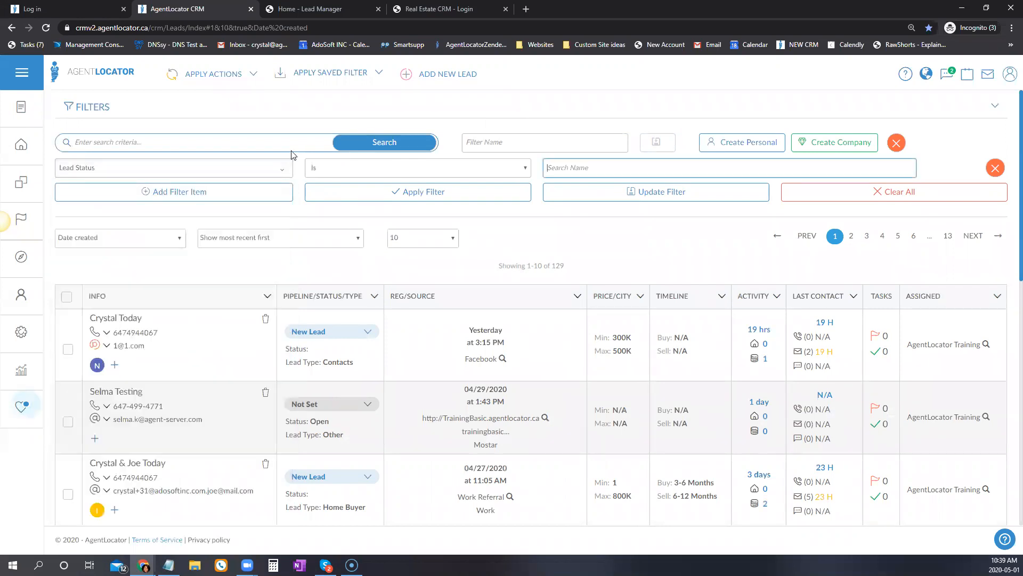
pyautogui.click(571, 170)
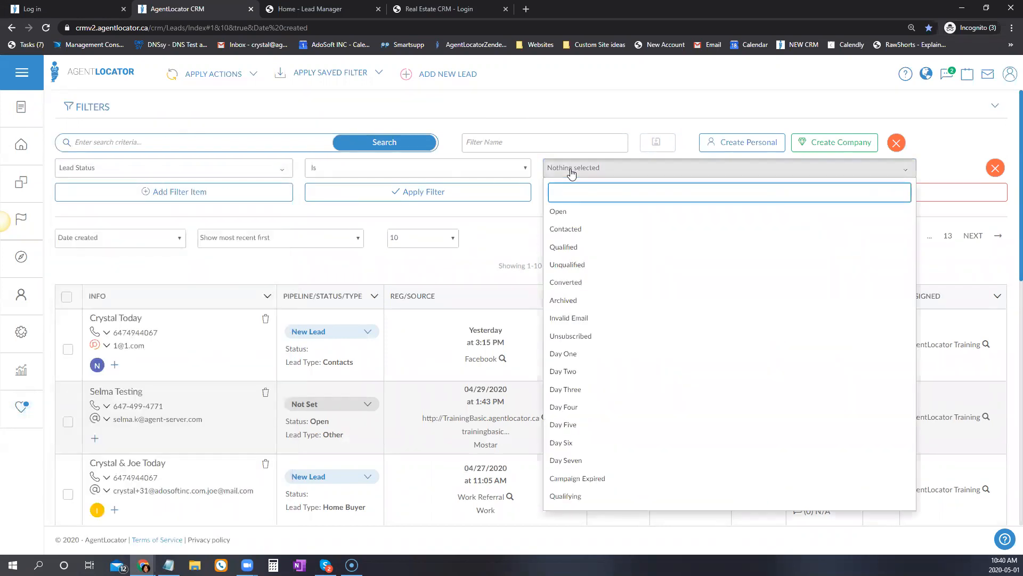
pyautogui.click(570, 497)
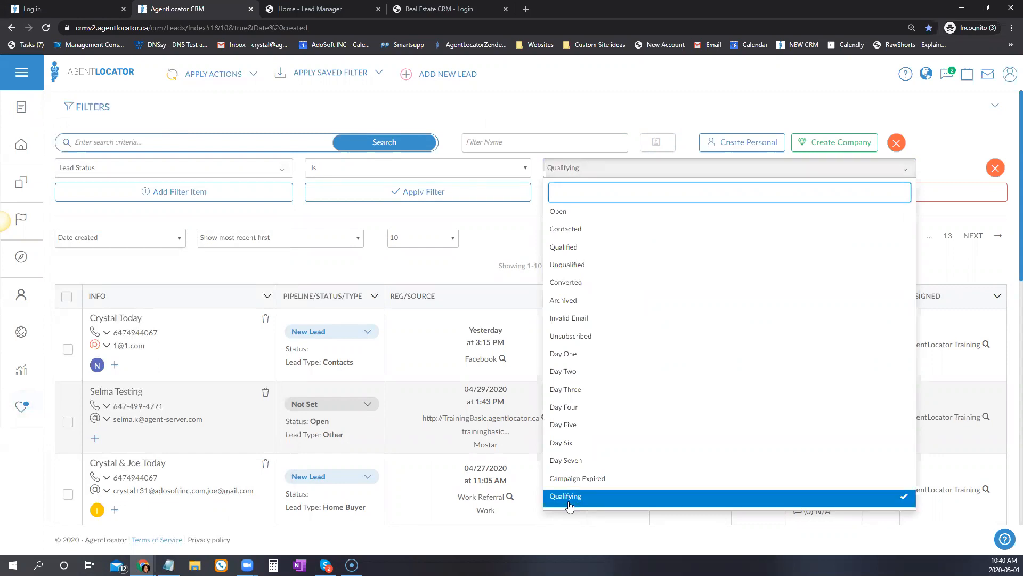
pyautogui.click(494, 224)
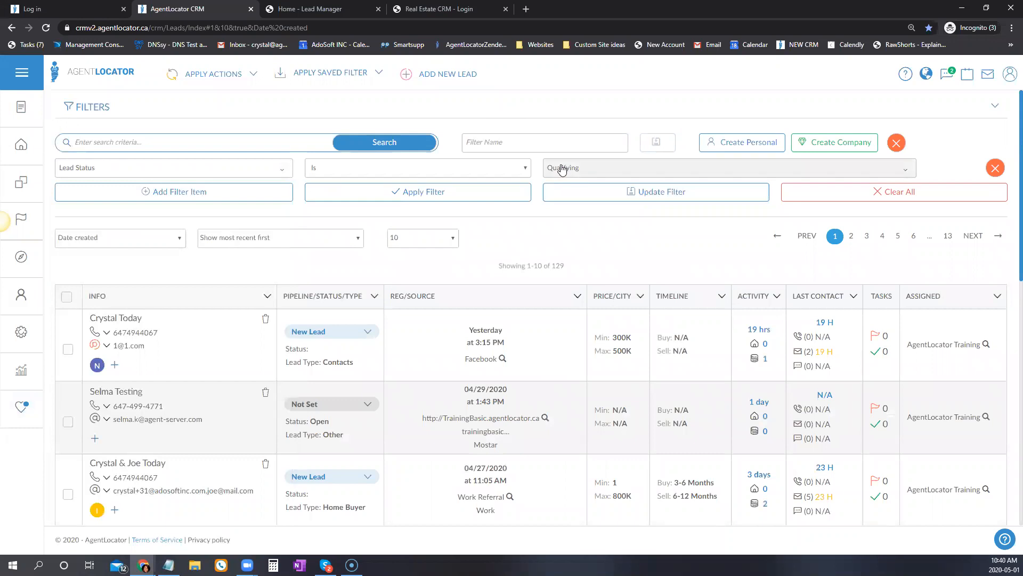
pyautogui.click(547, 198)
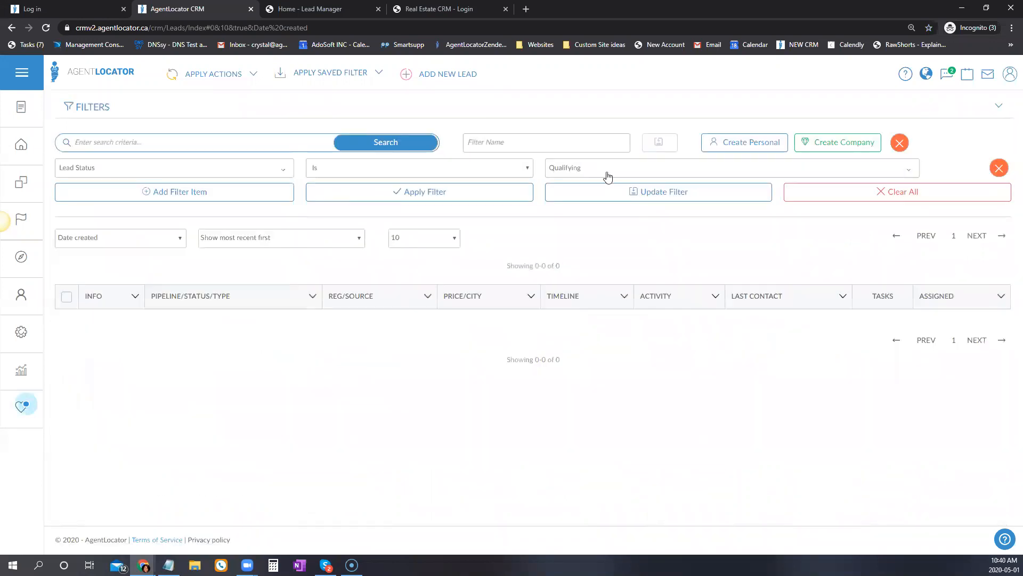
# Add Open to the Lead Status filter and reapply it.
pyautogui.click(607, 171)
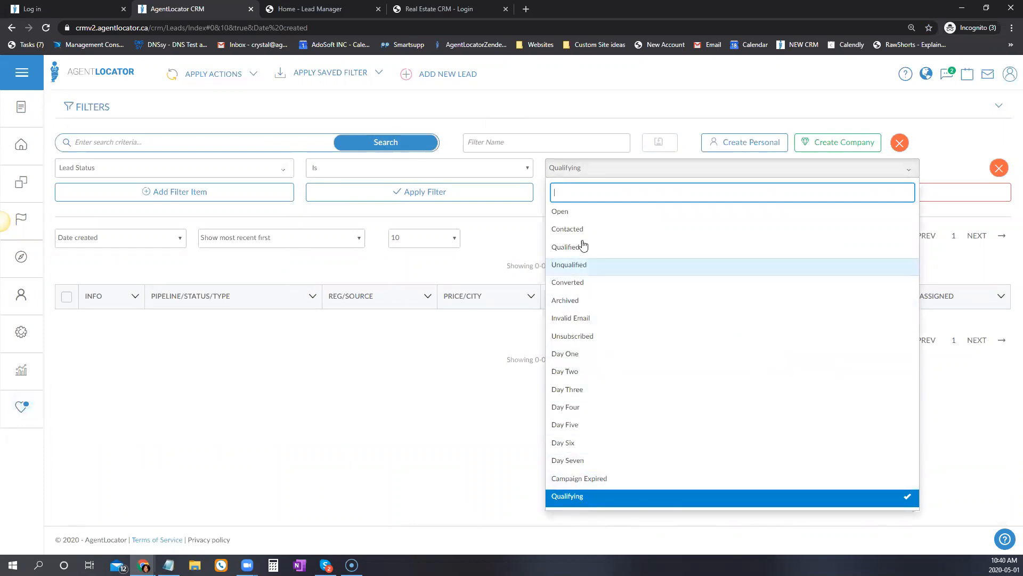
pyautogui.click(559, 211)
pyautogui.click(396, 193)
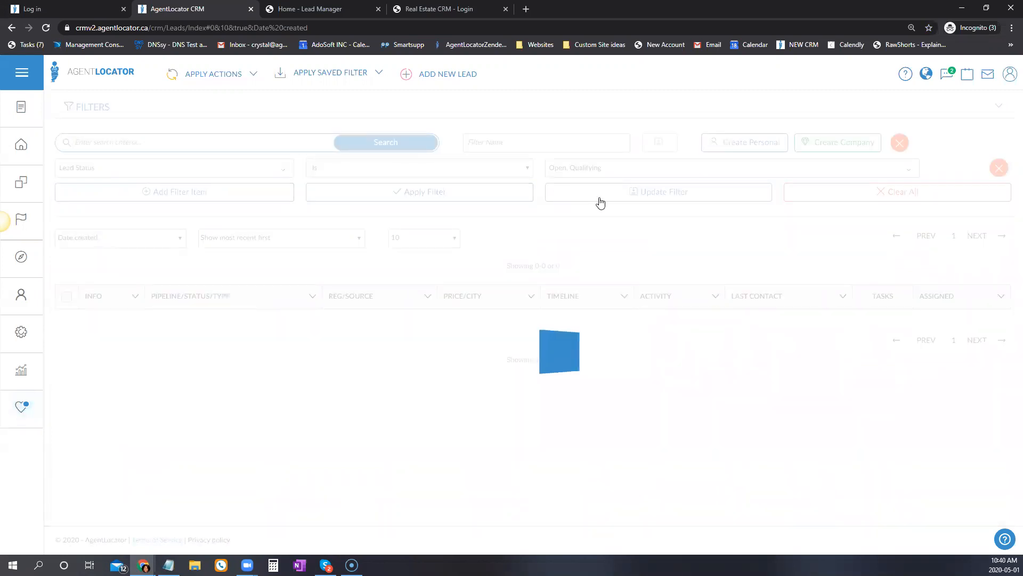
# Switch the filter field to Lead Types, select Buyer and Seller, and apply it.
pyautogui.click(234, 165)
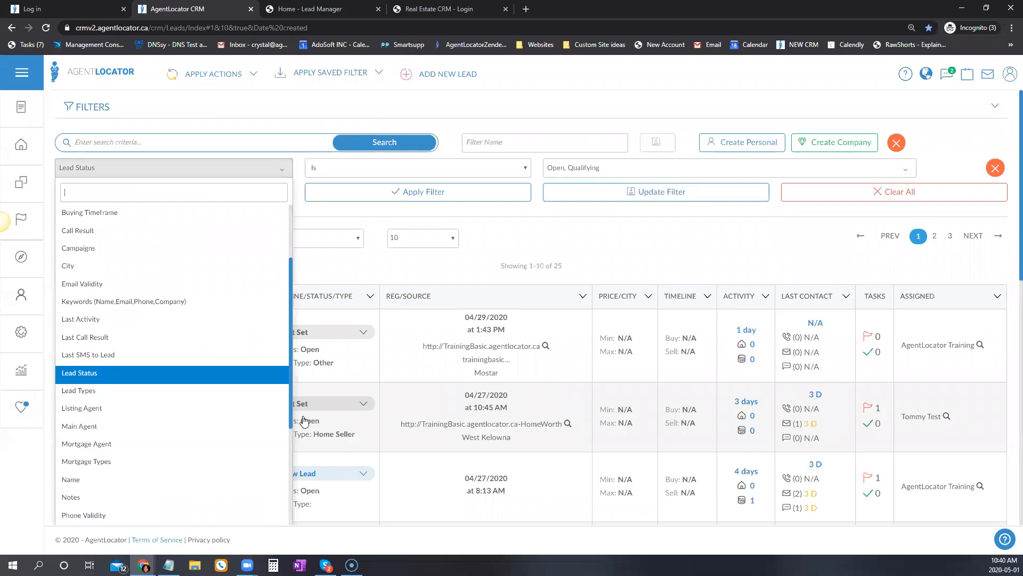
pyautogui.click(89, 396)
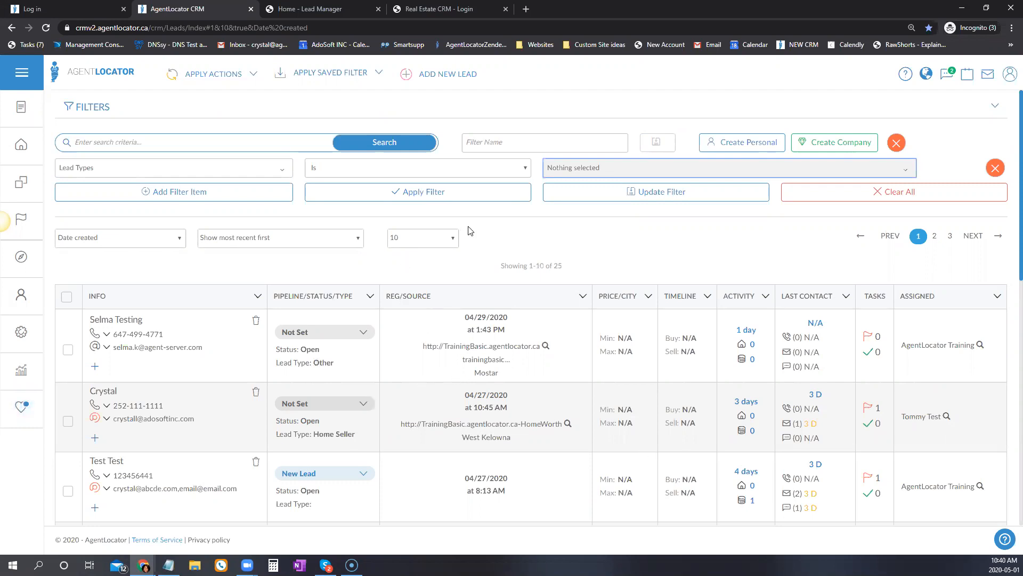
pyautogui.click(569, 170)
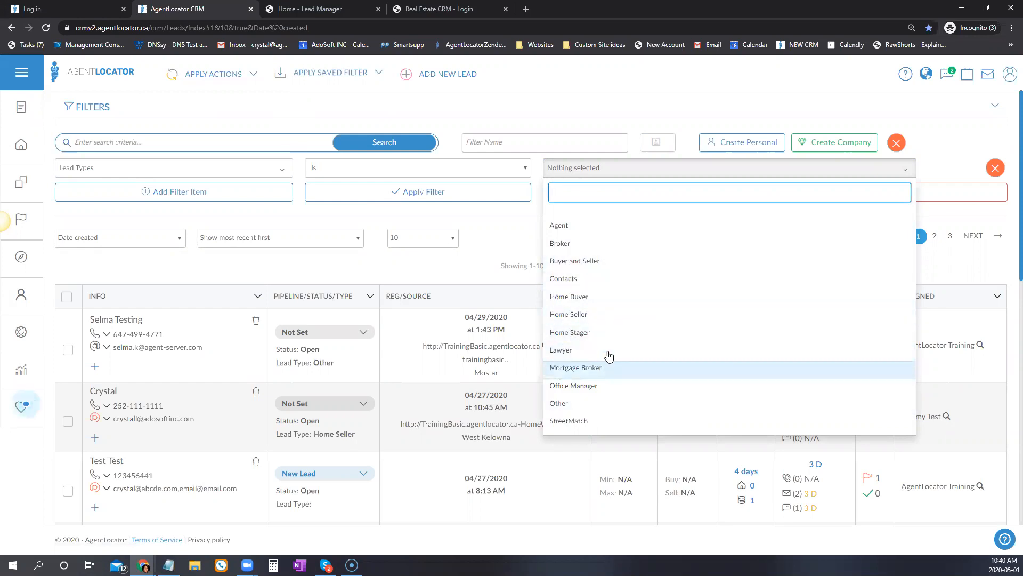
pyautogui.click(603, 264)
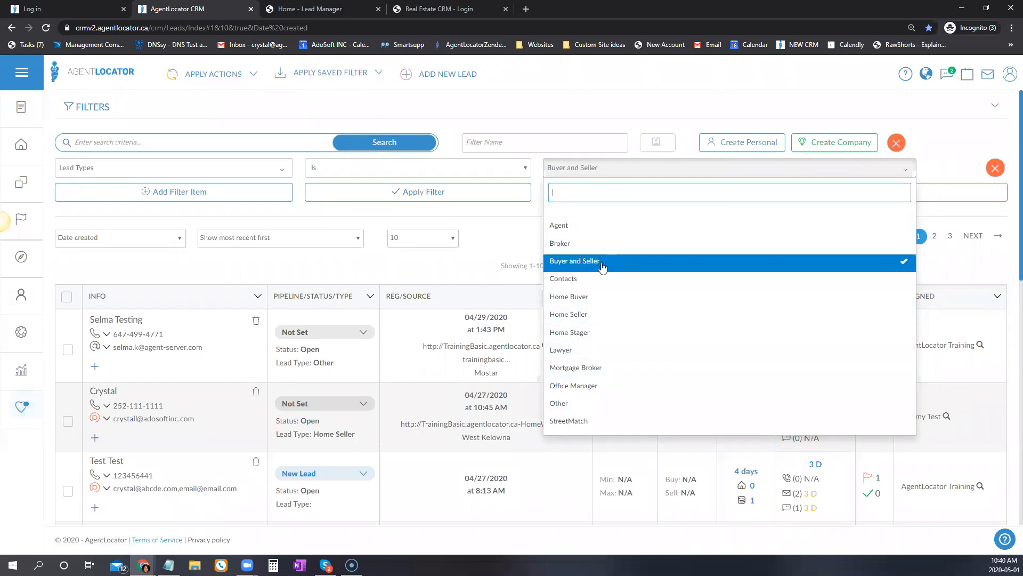
pyautogui.click(473, 189)
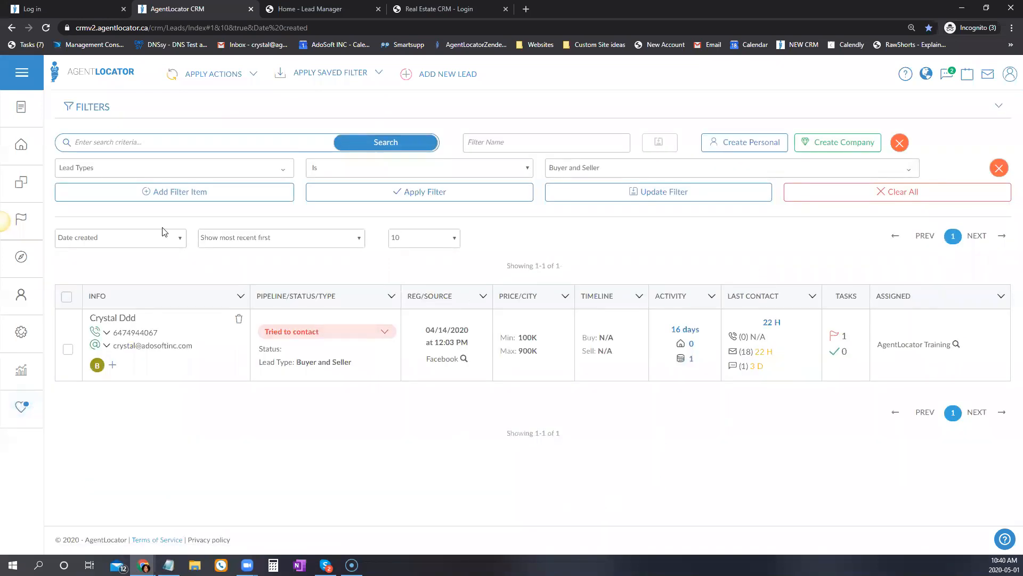
# Set the filter field to Listing Agent and open the remaining lead's record.
pyautogui.click(124, 170)
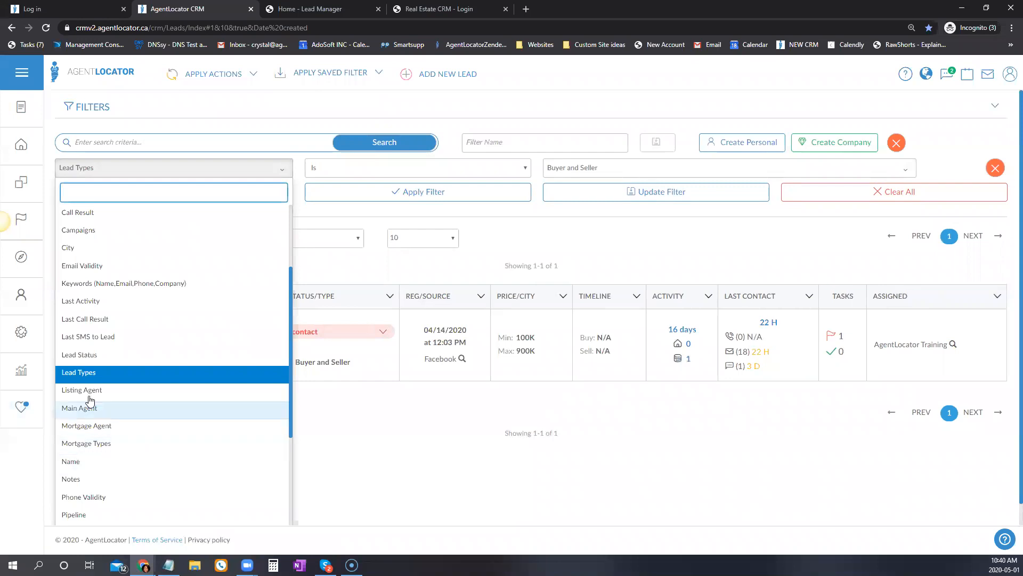
pyautogui.press('Return')
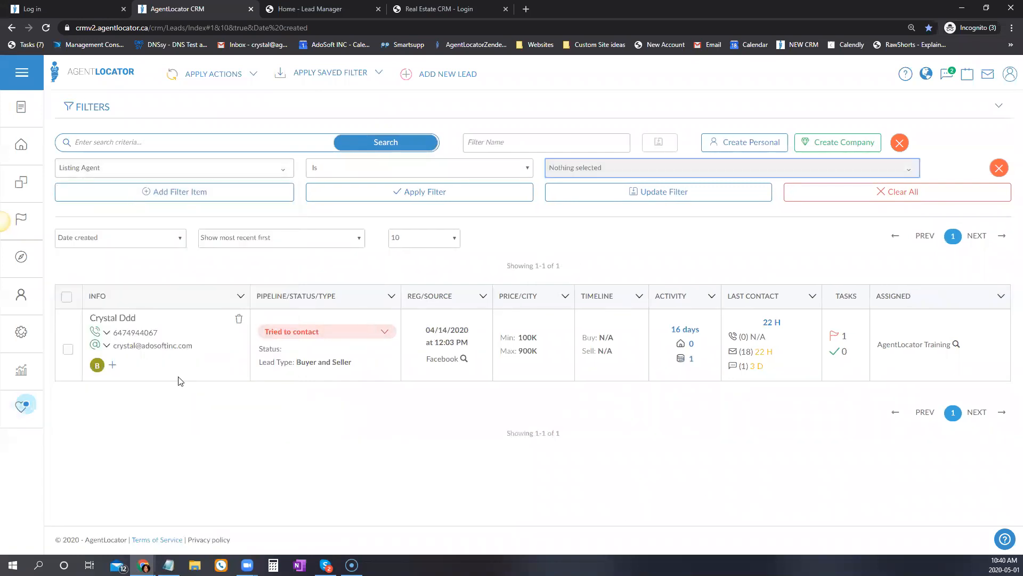
pyautogui.click(216, 436)
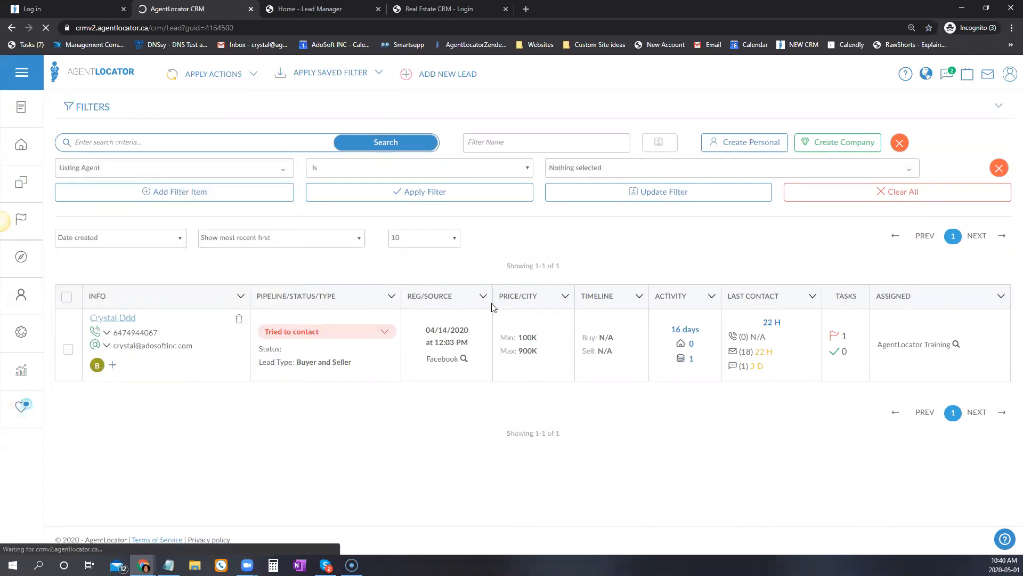
pyautogui.scroll(-8, 416, 288)
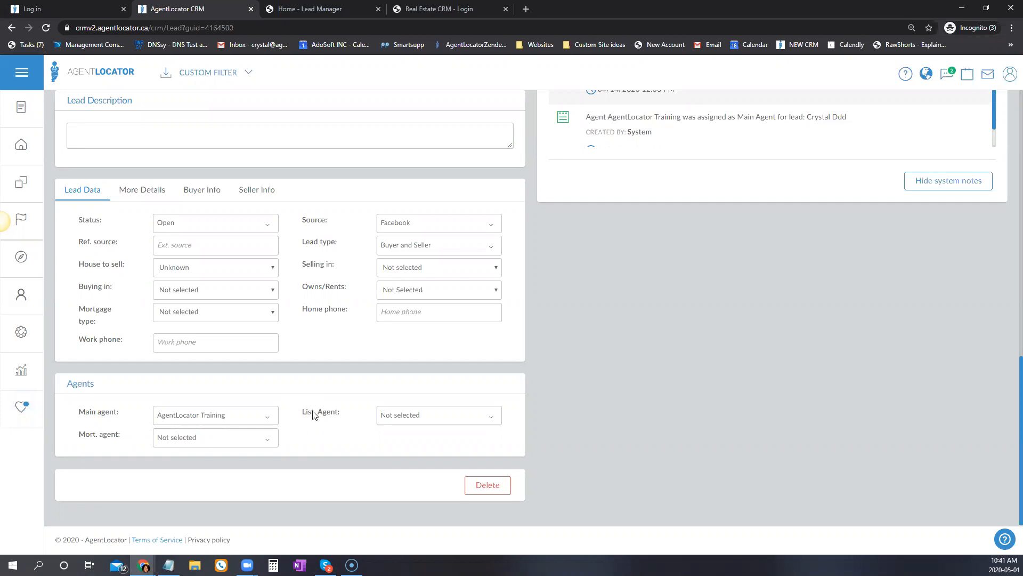
# Assign a listing agent to the lead in its Agents section.
pyautogui.click(450, 416)
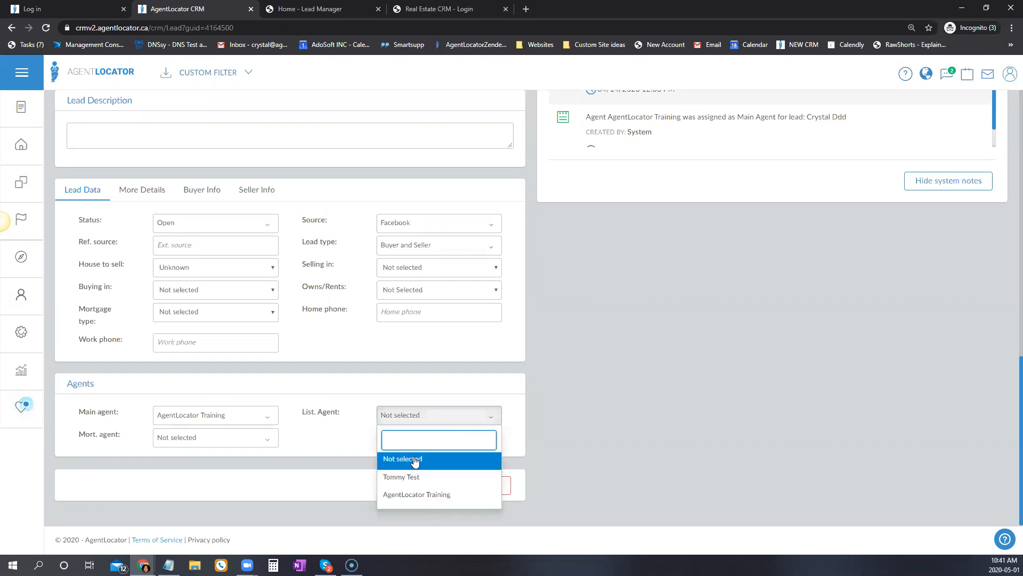
pyautogui.click(426, 477)
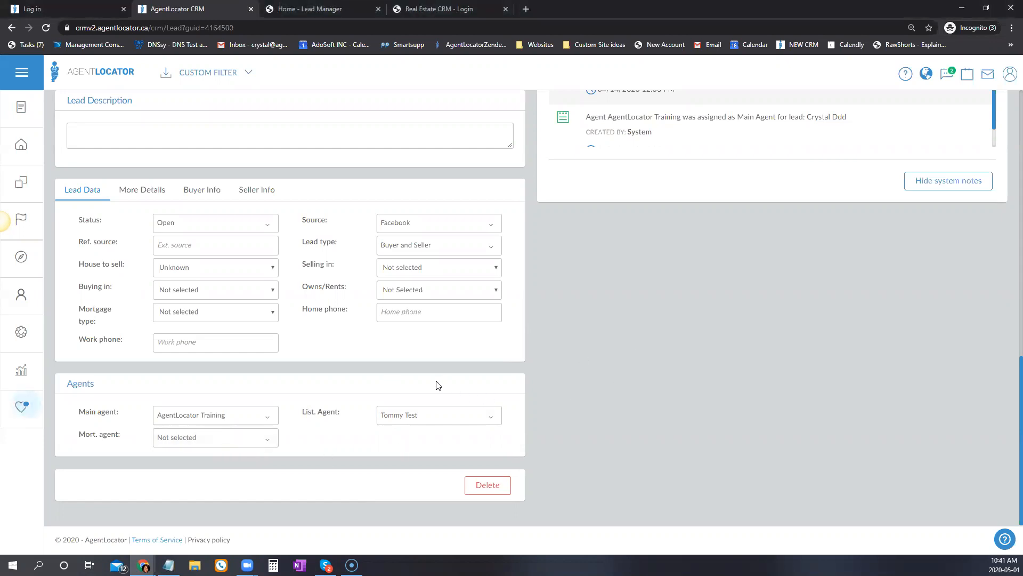
pyautogui.scroll(10, 447, 394)
pyautogui.scroll(2, 385, 369)
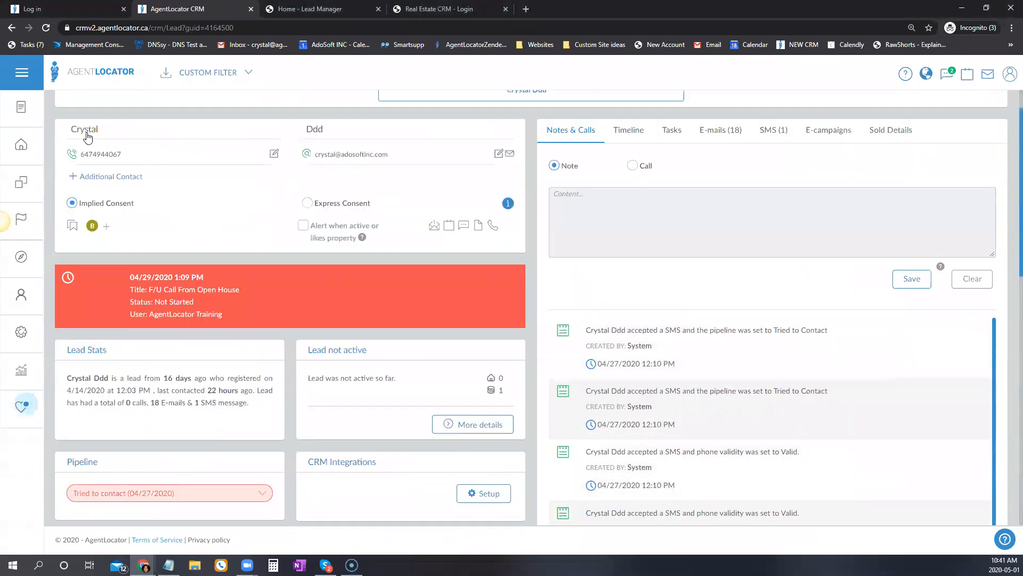
# Back on the leads list, filter by Listing Agent set to a chosen agent.
pyautogui.click(11, 28)
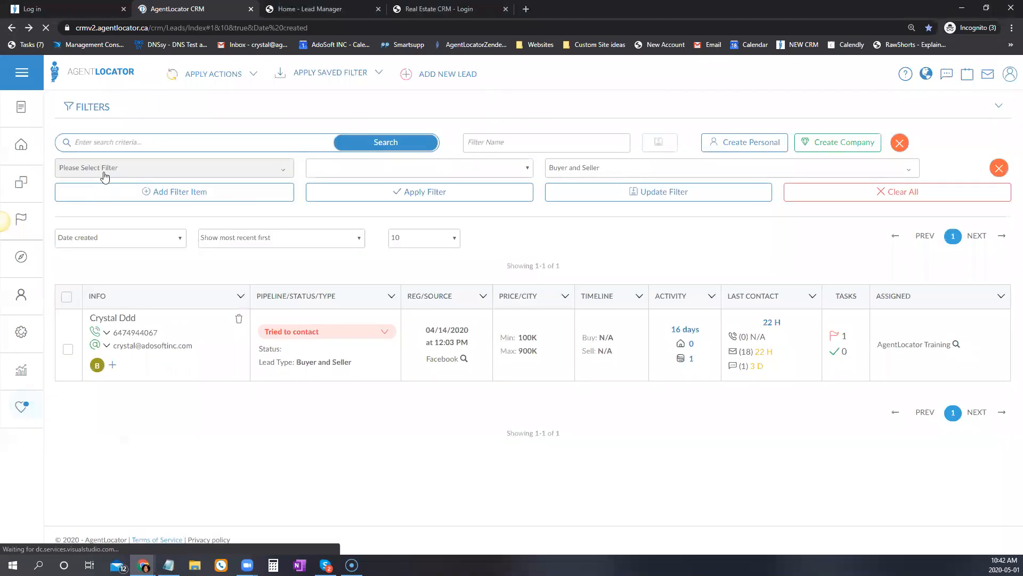
pyautogui.click(102, 167)
pyautogui.scroll(-2, 160, 362)
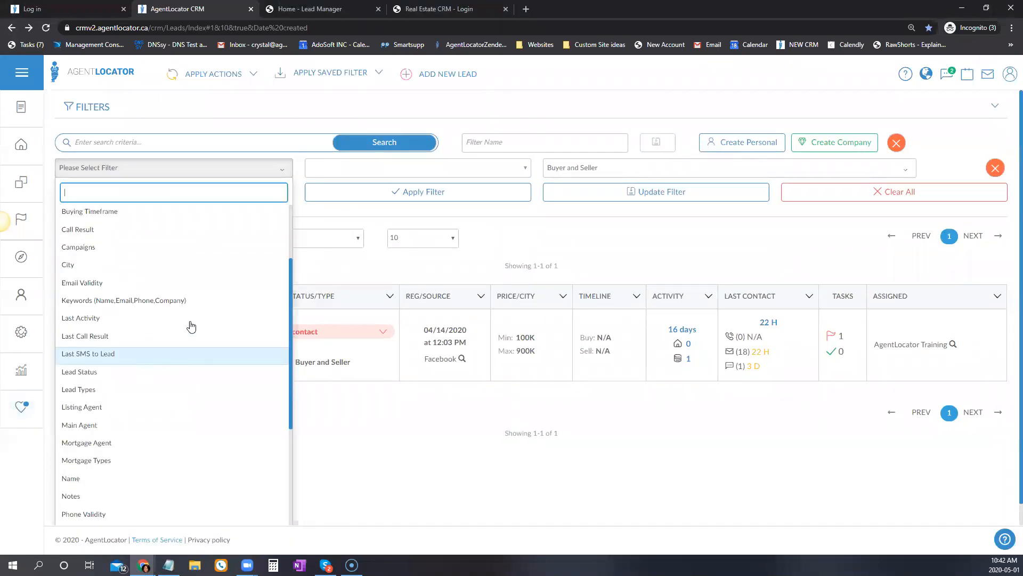
pyautogui.scroll(-4, 165, 367)
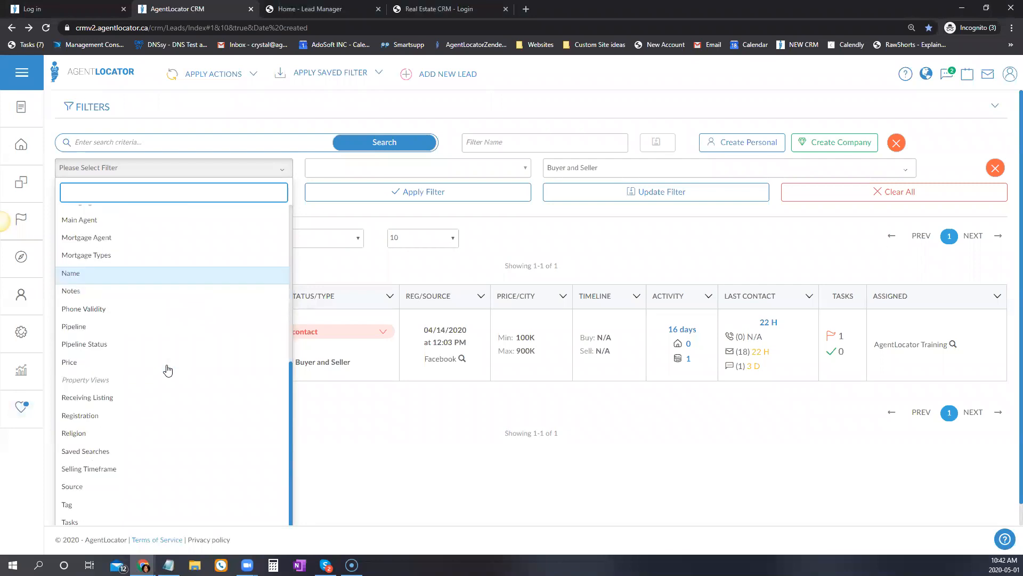
pyautogui.scroll(4, 128, 472)
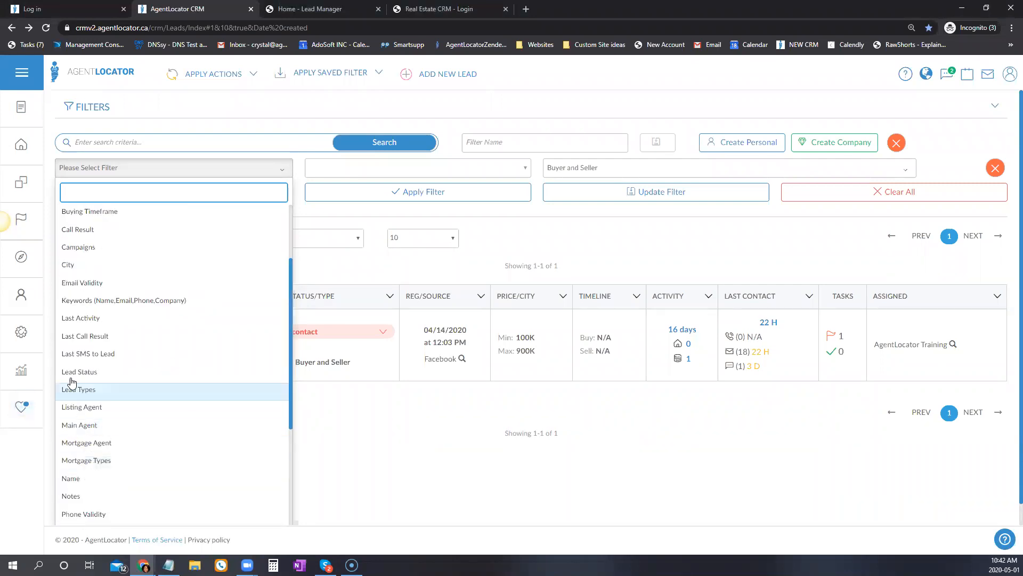
pyautogui.click(85, 407)
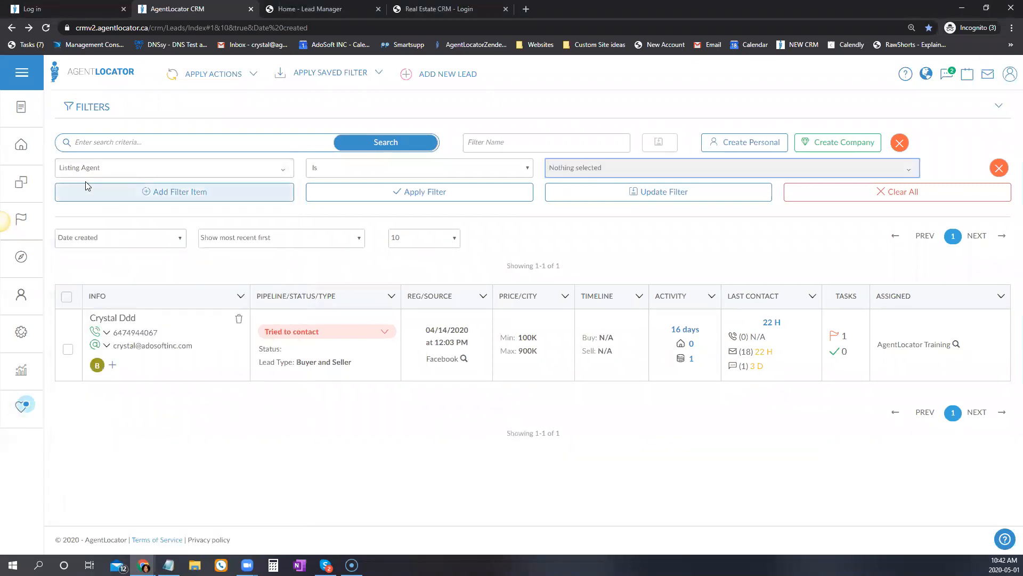
pyautogui.click(580, 168)
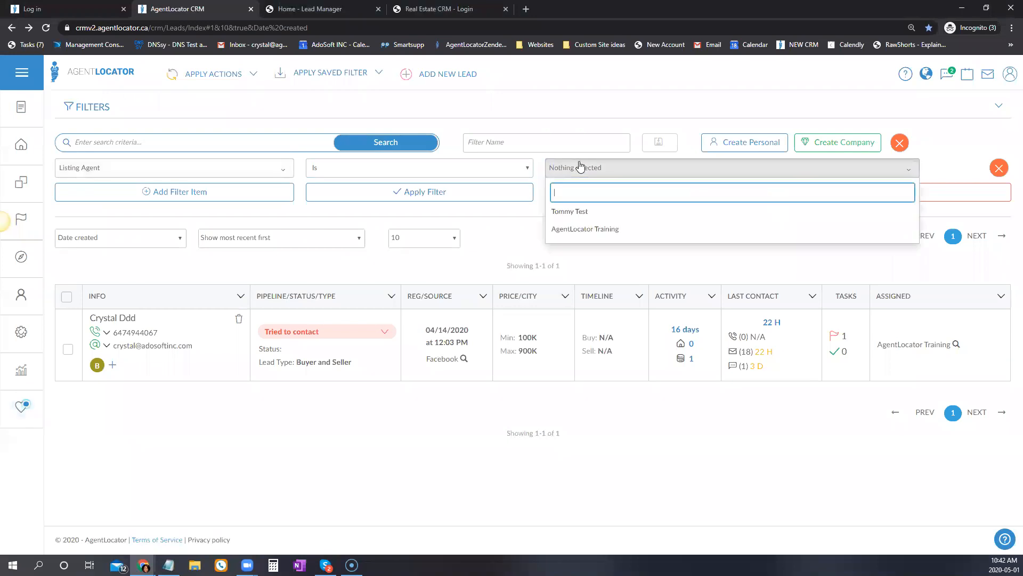
pyautogui.click(567, 212)
pyautogui.click(477, 221)
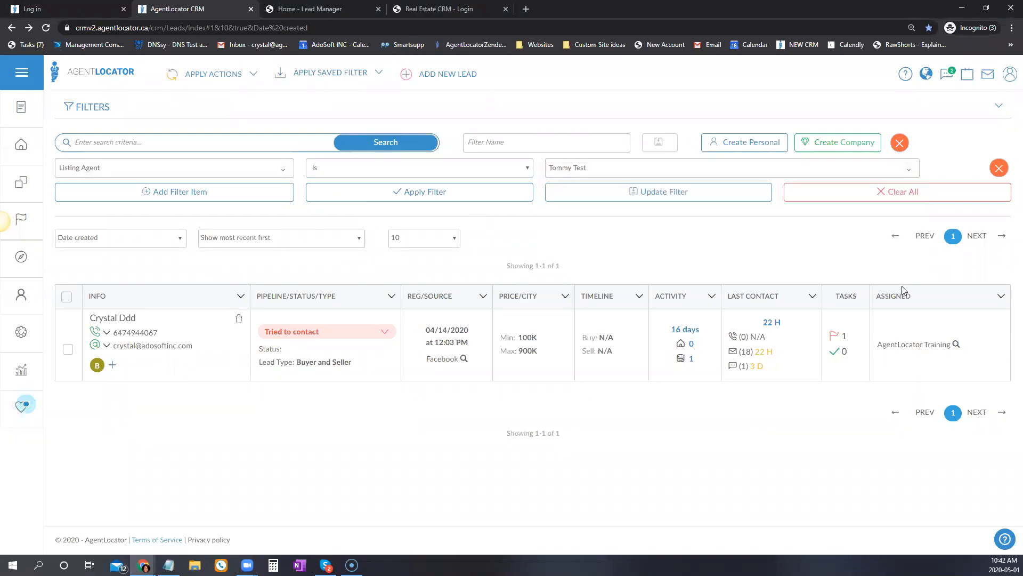
pyautogui.click(425, 192)
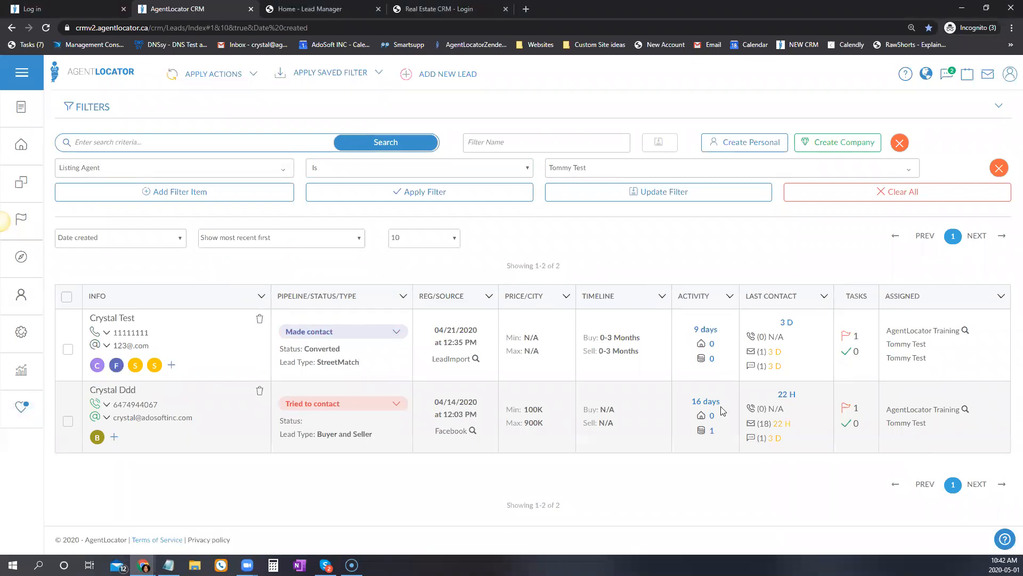
# Clear all filters so the full list of 129 leads shows.
pyautogui.click(229, 168)
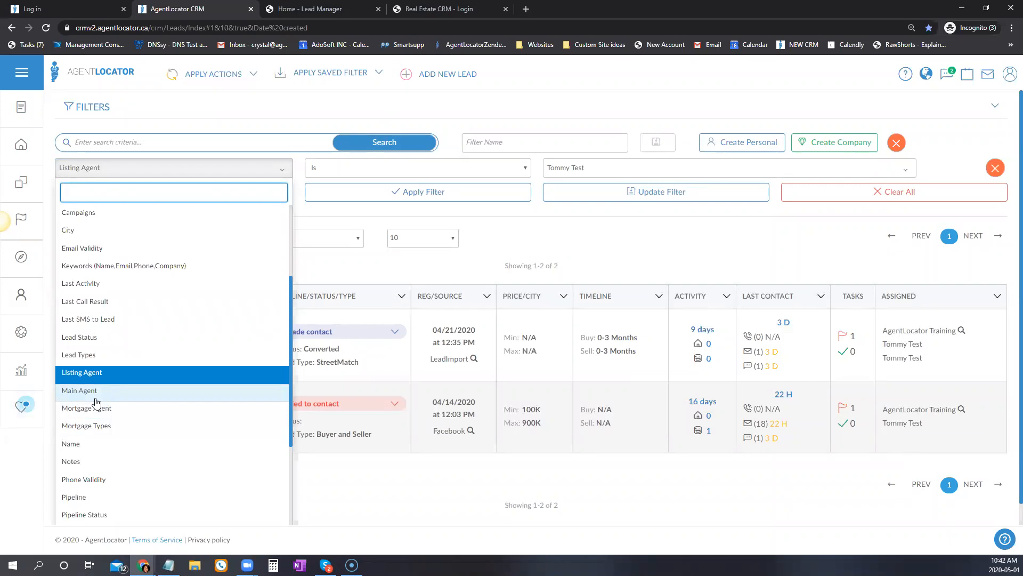
pyautogui.click(891, 421)
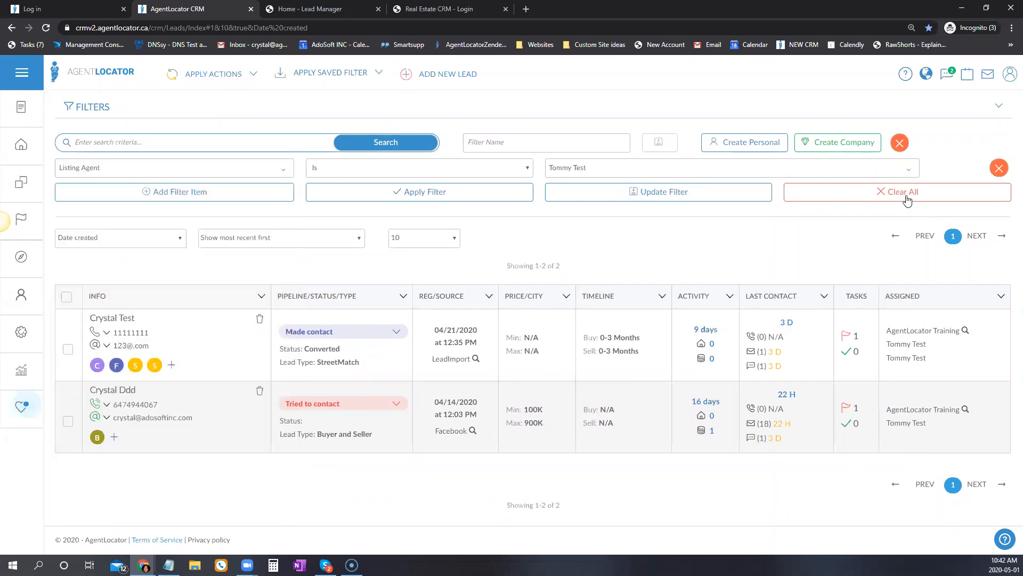
pyautogui.click(888, 198)
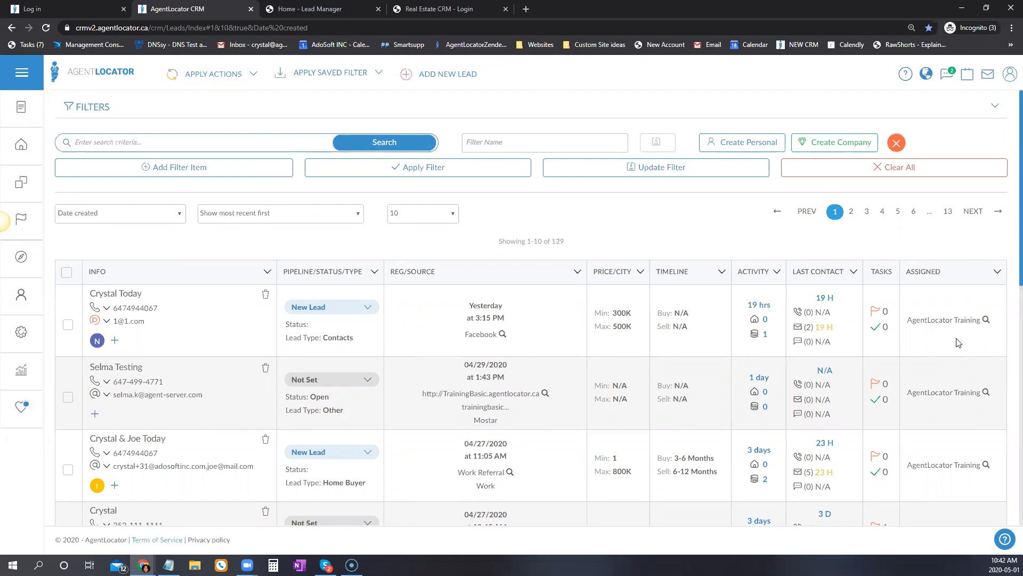
# Filter by the training account as main agent and Facebook as source, then clear all filters.
pyautogui.click(986, 321)
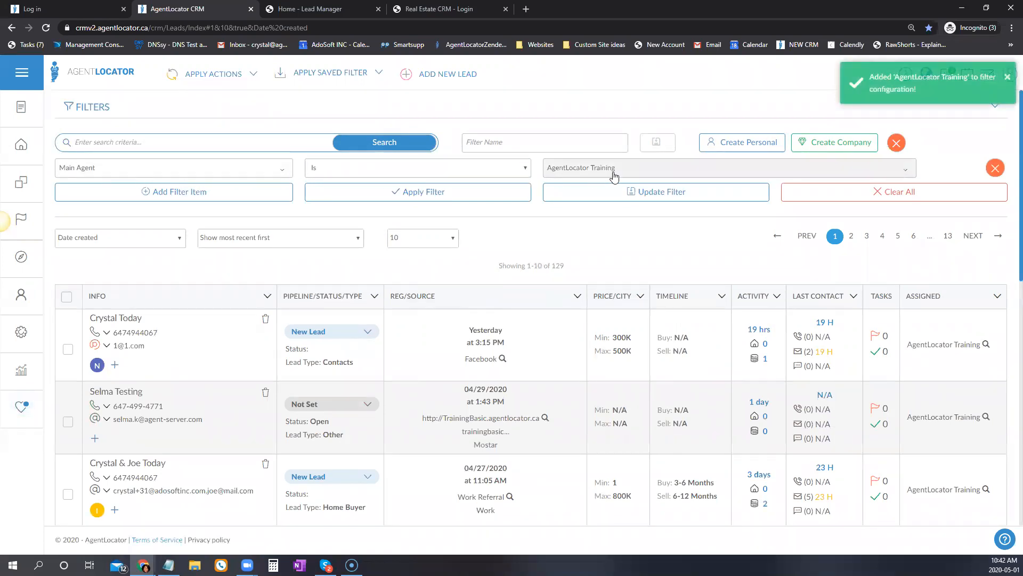
pyautogui.click(473, 198)
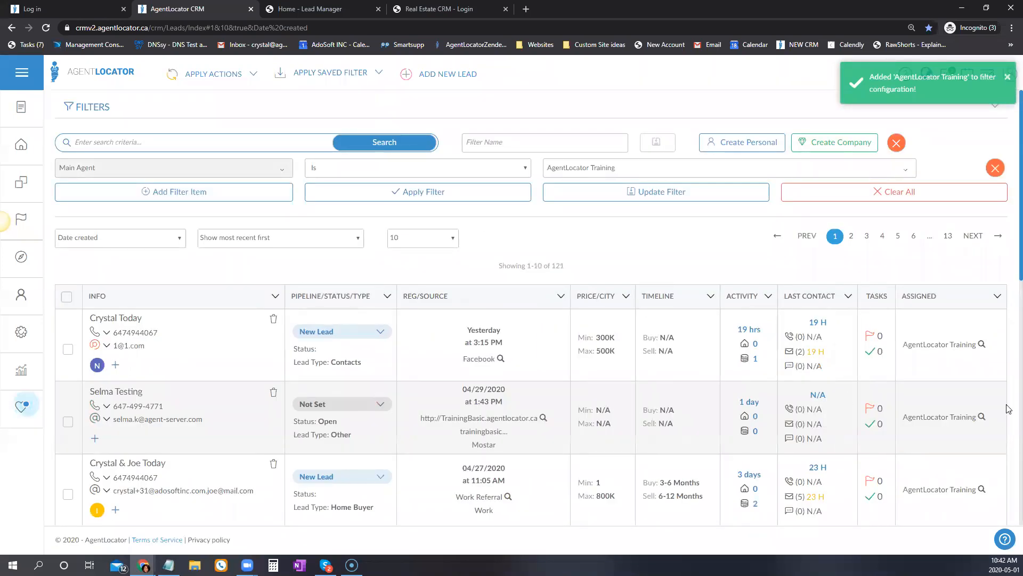
pyautogui.click(502, 359)
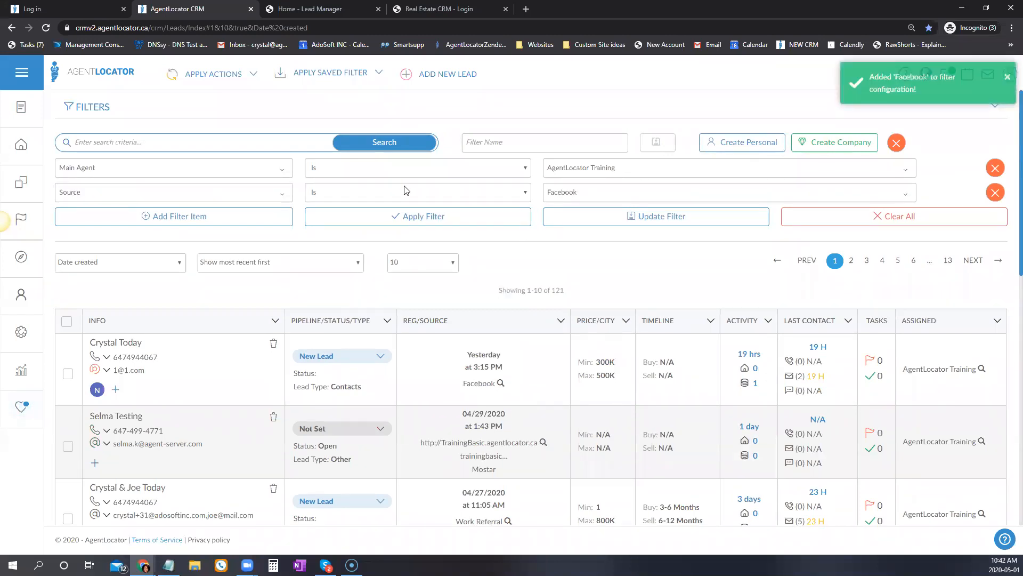
pyautogui.click(403, 217)
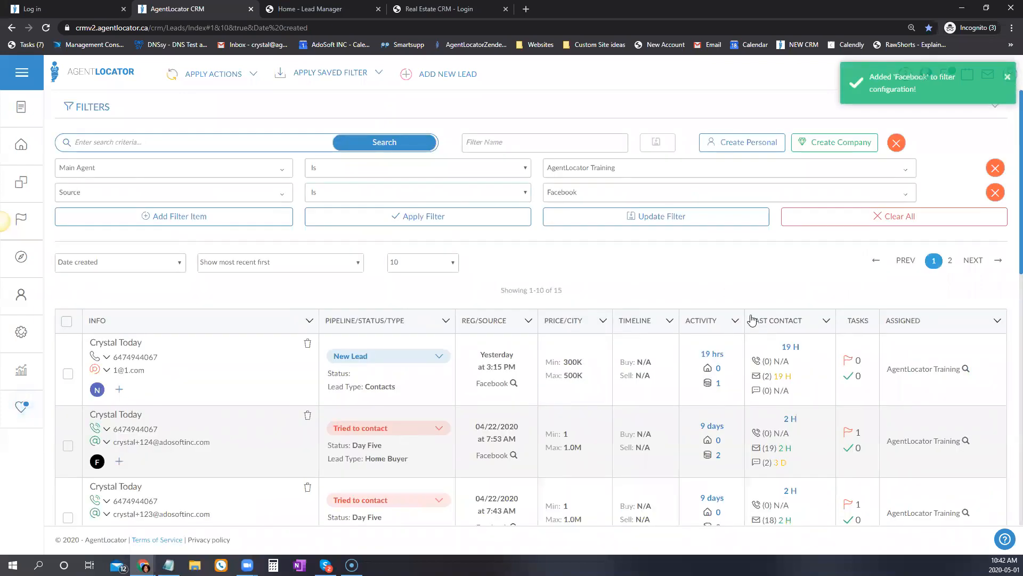
pyautogui.click(853, 217)
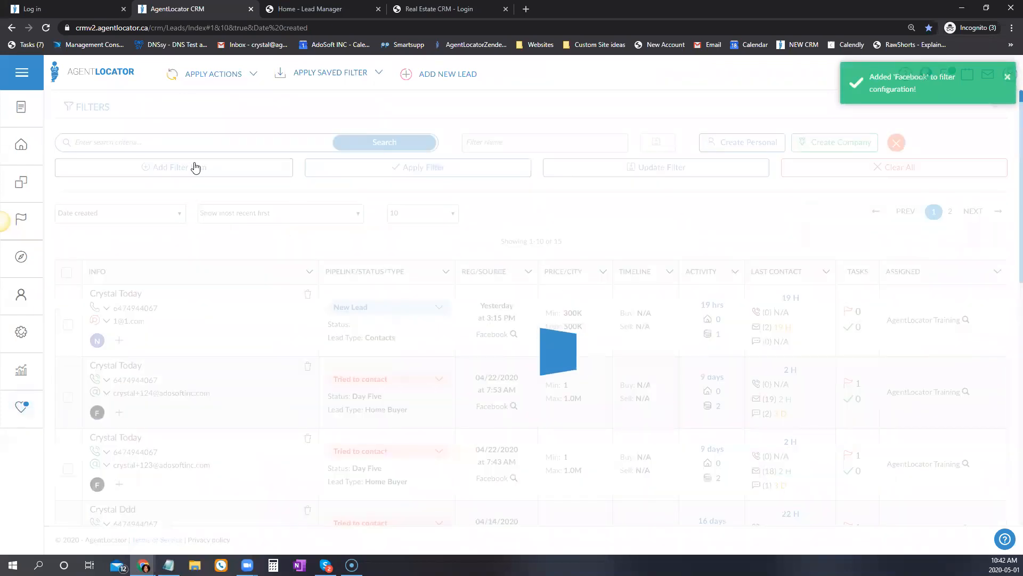
pyautogui.click(107, 168)
# Add a Mortgage Types Is Prequalified filter and update the list.
pyautogui.click(107, 167)
pyautogui.scroll(-6, 179, 389)
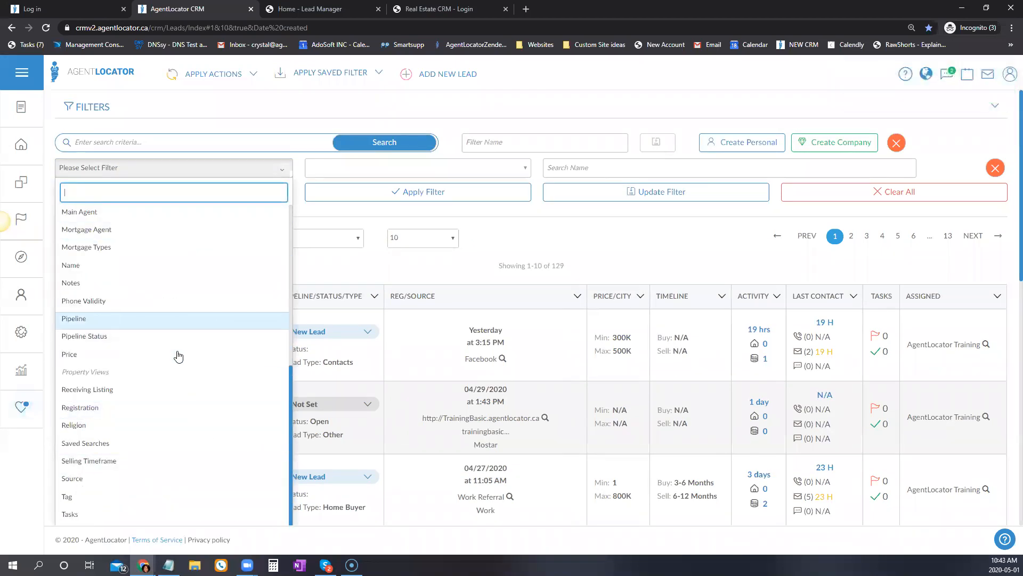
pyautogui.scroll(2, 107, 275)
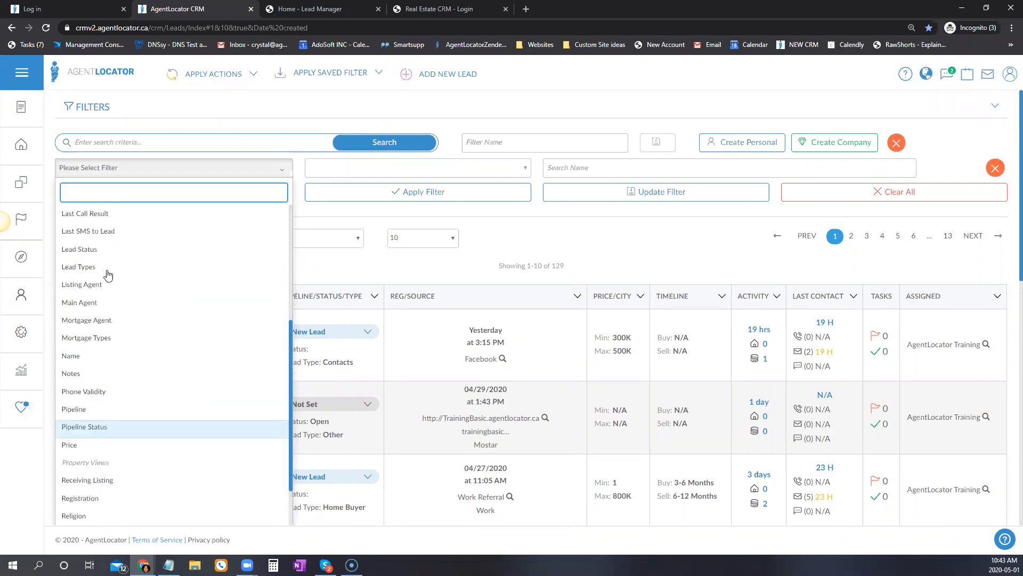
pyautogui.click(82, 339)
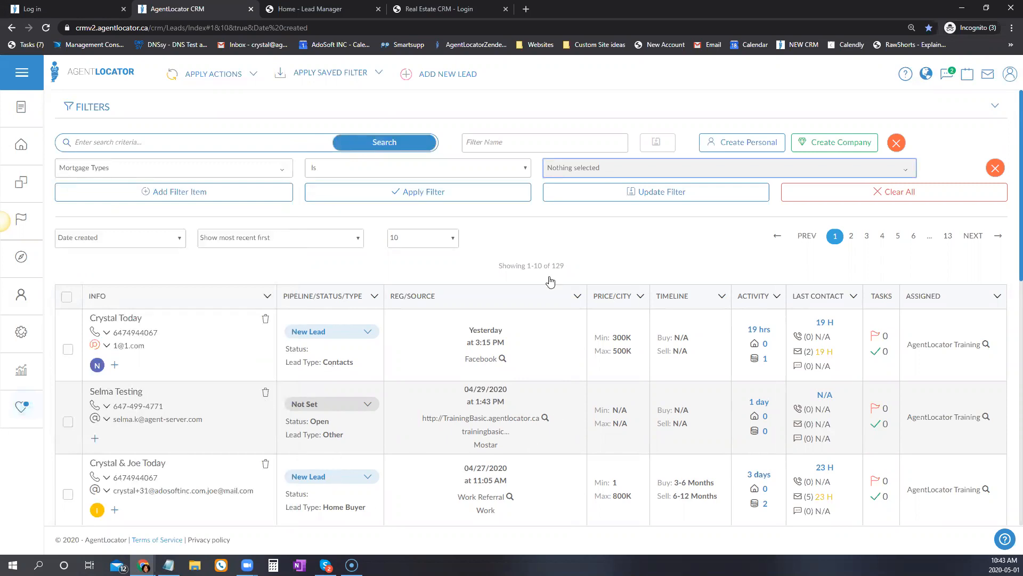
pyautogui.click(568, 168)
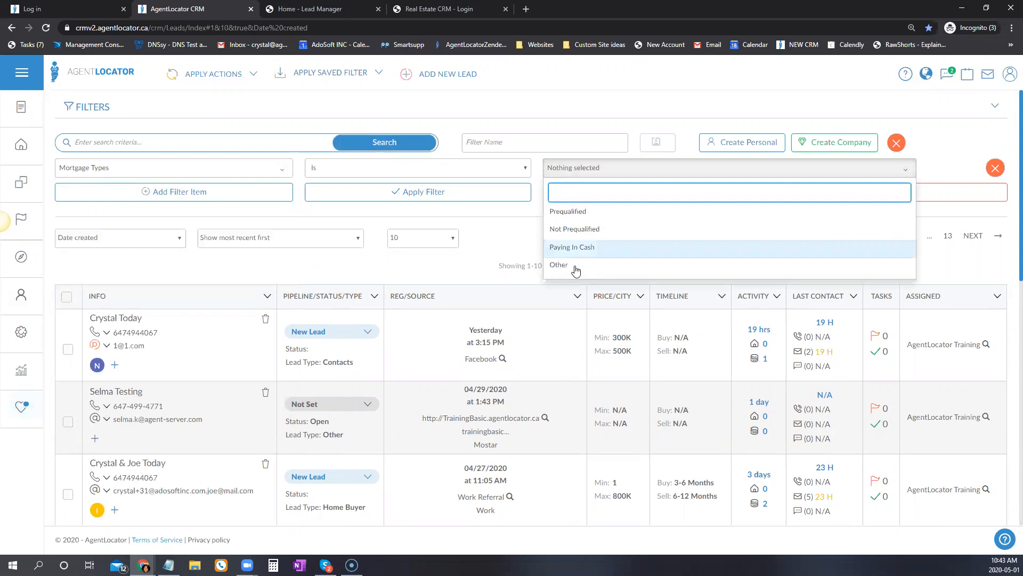
pyautogui.click(566, 211)
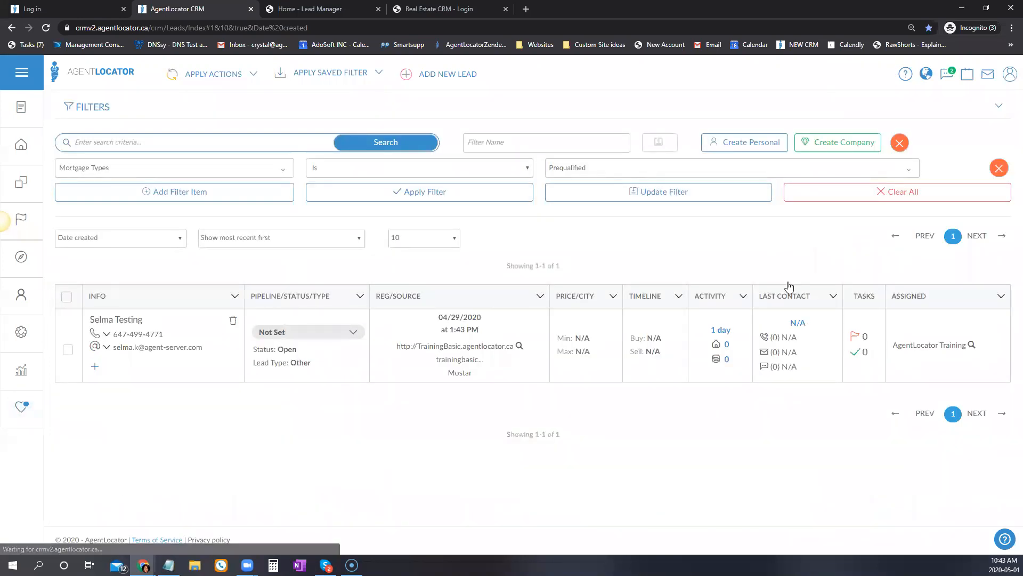
pyautogui.click(645, 192)
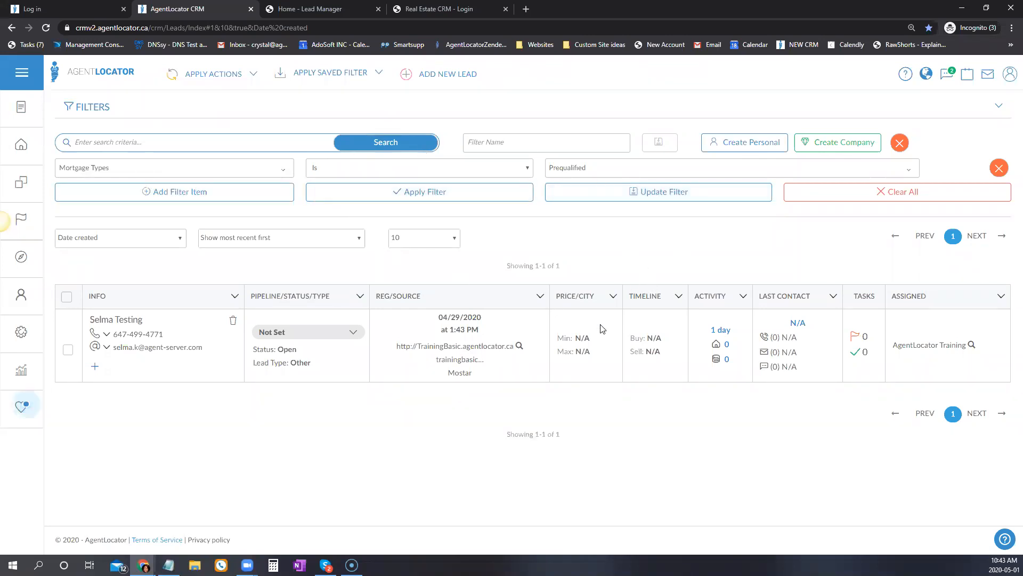
# Switch the mortgage type value to Not Prequalified and apply the filter.
pyautogui.click(560, 169)
pyautogui.click(580, 229)
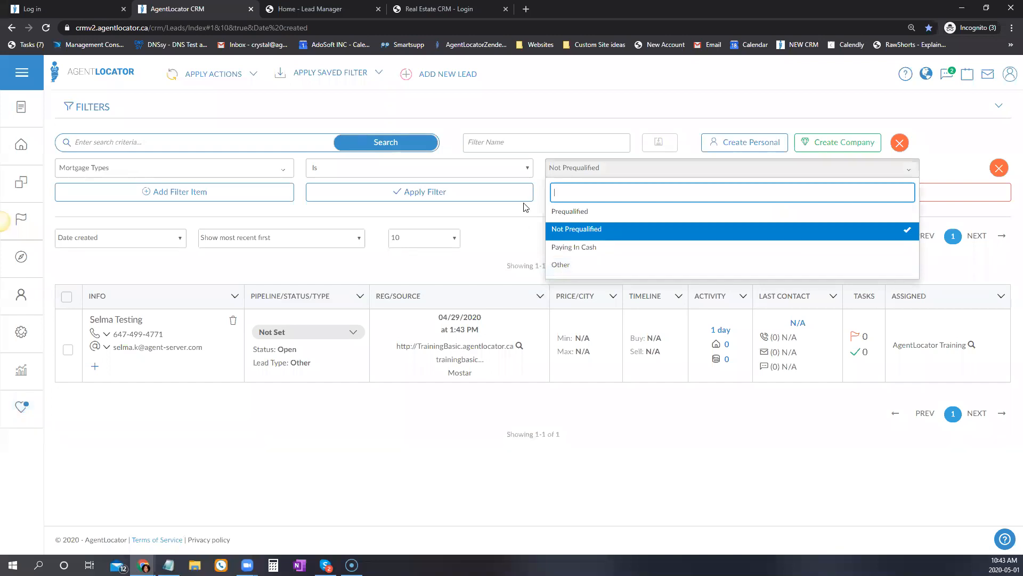
pyautogui.click(525, 198)
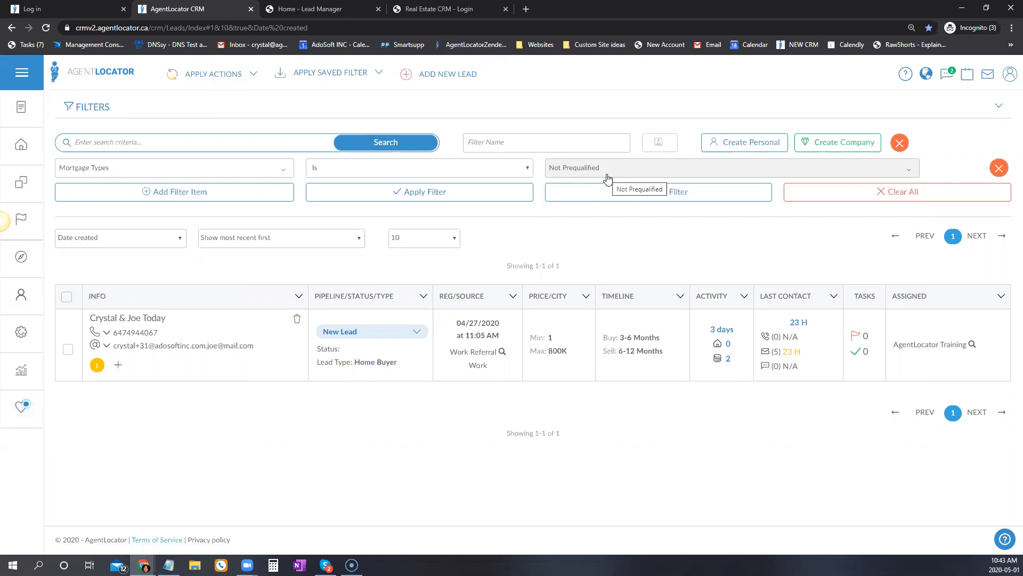
# Change the filter to Notes Like 'buying' and apply it.
pyautogui.click(271, 172)
pyautogui.click(271, 169)
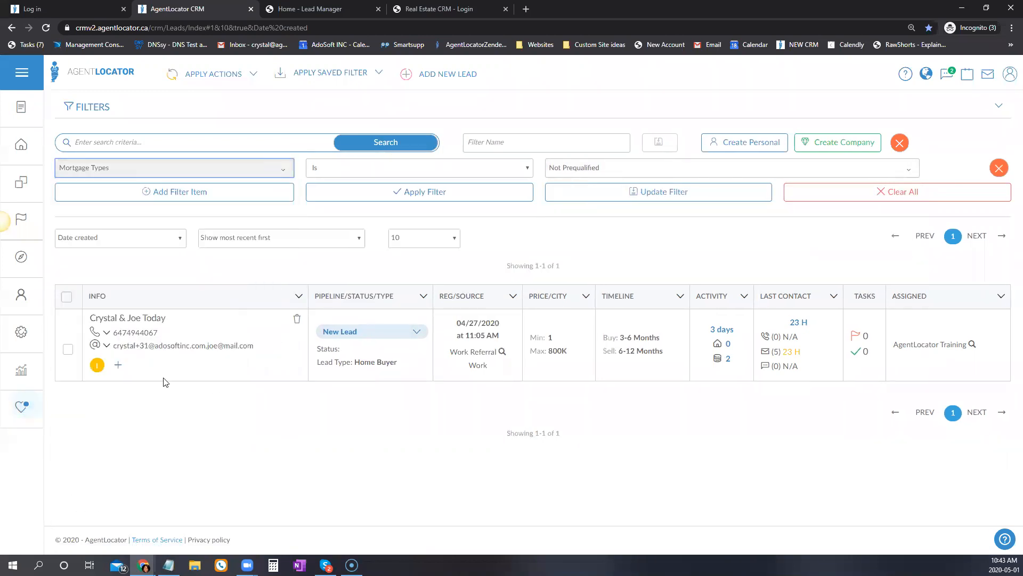
pyautogui.click(168, 169)
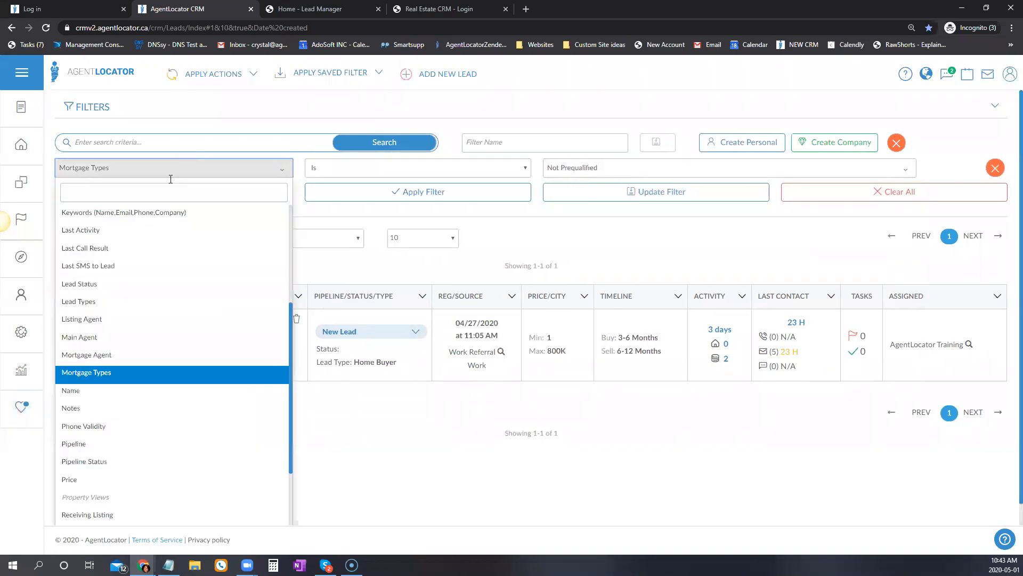
pyautogui.scroll(-1, 176, 389)
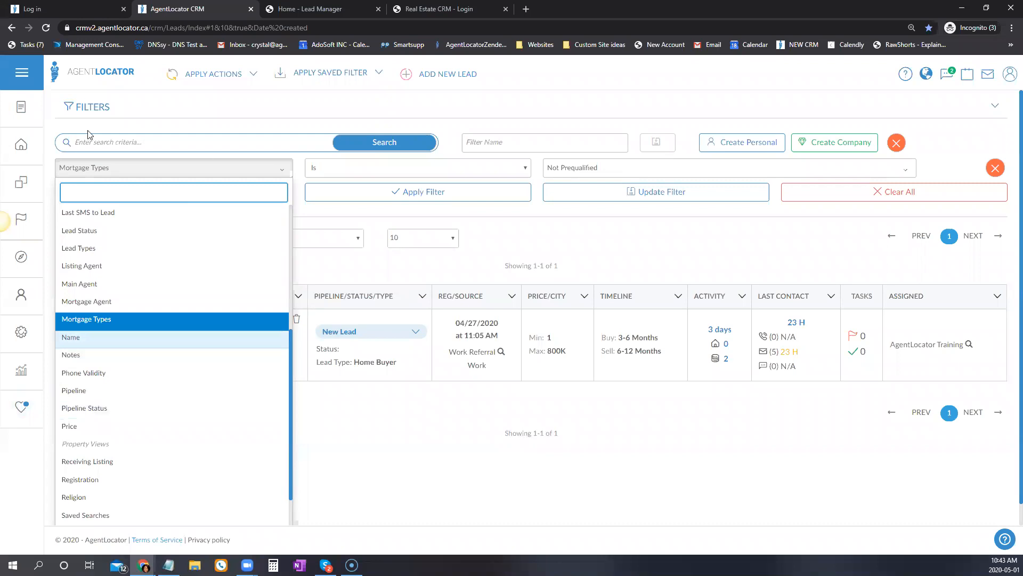
pyautogui.click(79, 355)
pyautogui.click(423, 167)
pyautogui.click(421, 168)
pyautogui.click(601, 165)
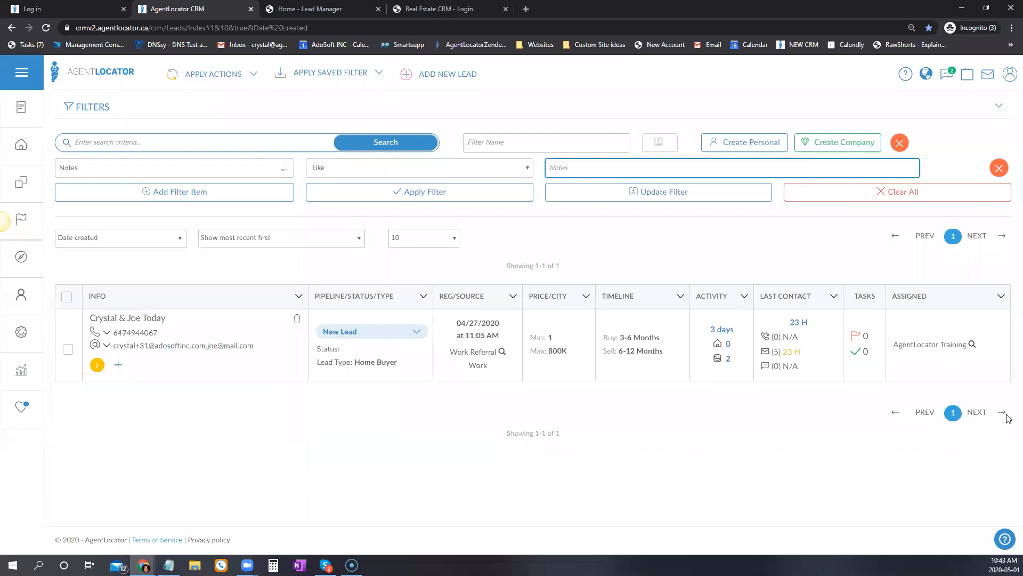
pyautogui.write('buying')
pyautogui.click(481, 196)
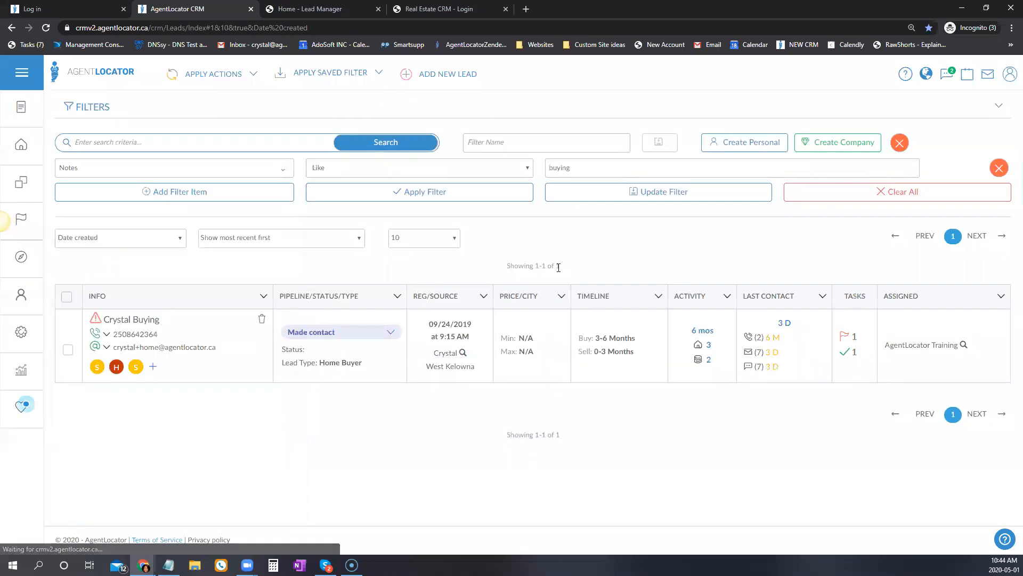
# Open the matching lead, review its notes, and return to the filtered leads list.
pyautogui.click(129, 326)
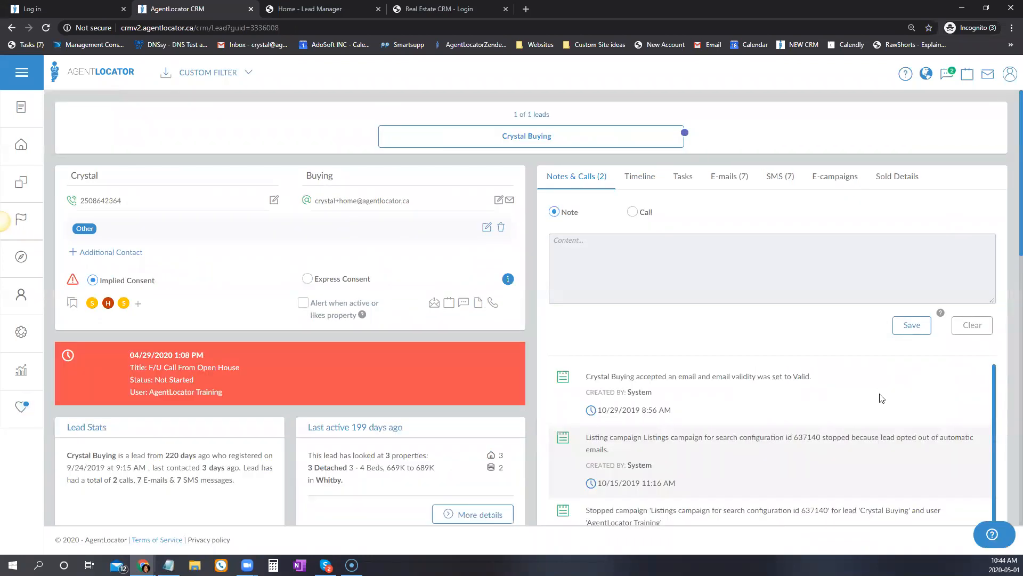
pyautogui.scroll(-5, 912, 387)
pyautogui.scroll(-5, 958, 393)
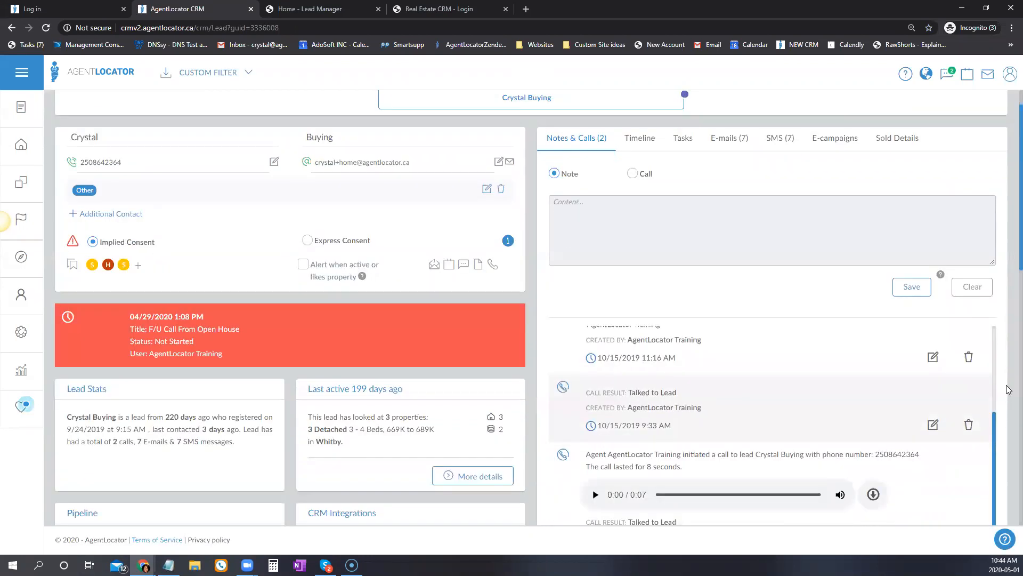
pyautogui.scroll(-10, 942, 430)
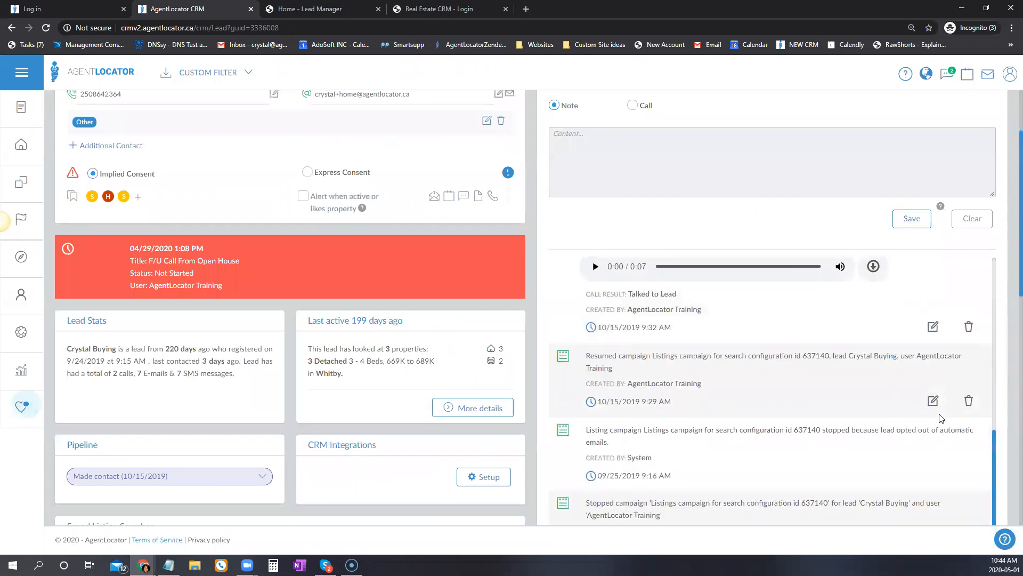
pyautogui.scroll(-8, 865, 420)
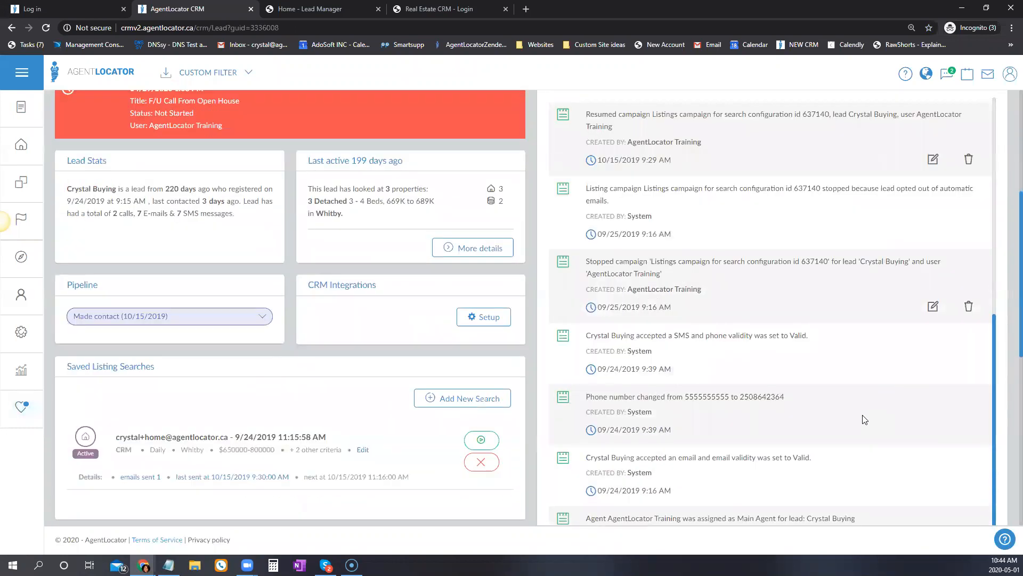
pyautogui.scroll(1, 746, 397)
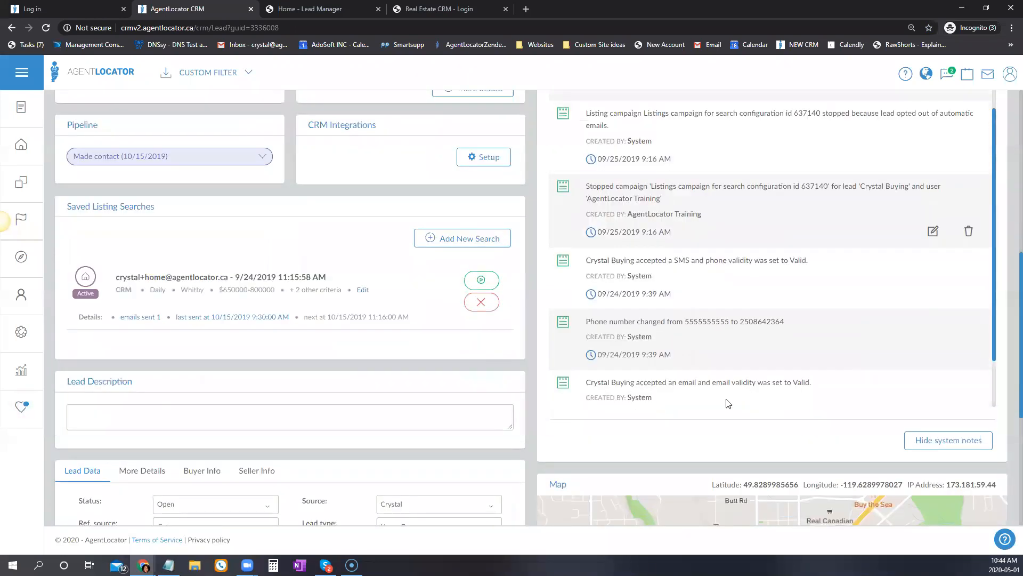
pyautogui.moveTo(653, 297); pyautogui.dragTo(611, 282)
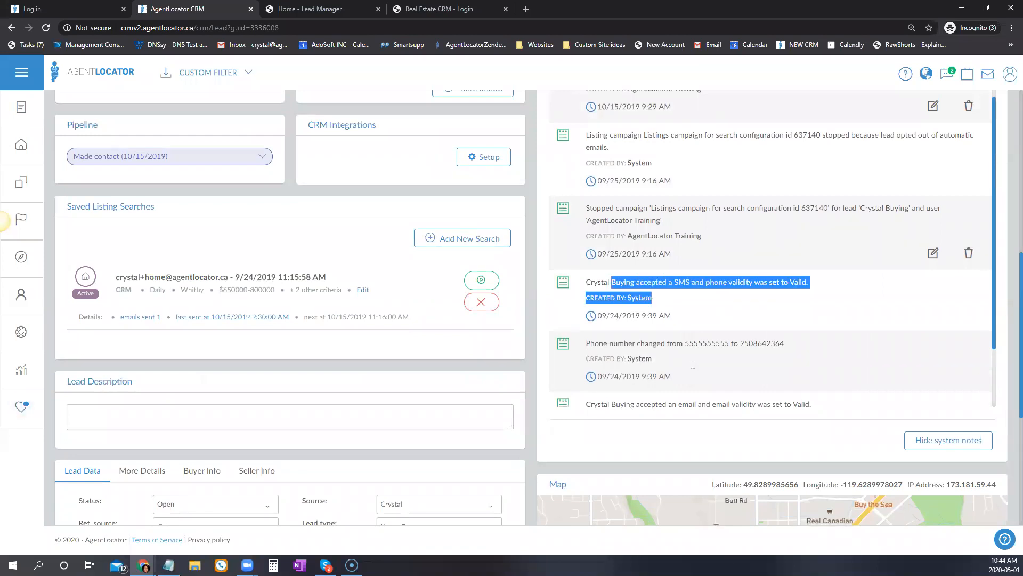
pyautogui.scroll(10, 823, 390)
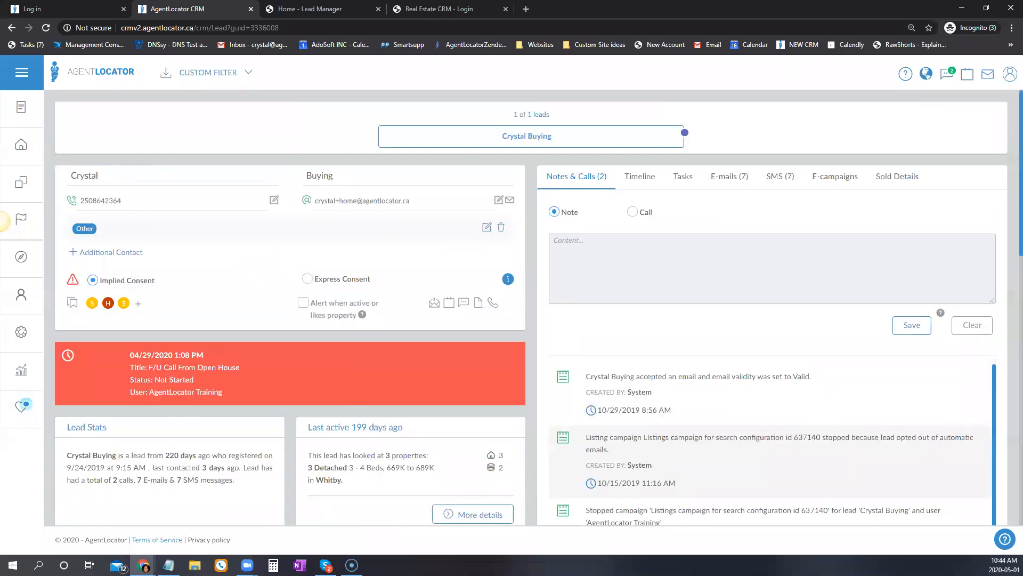
pyautogui.click(70, 63)
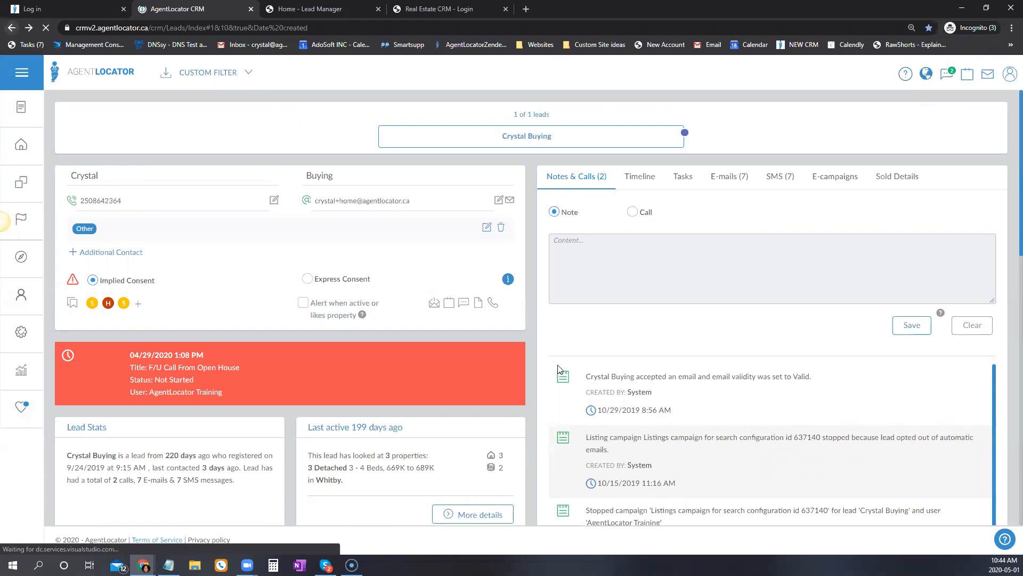
# Search the notes filter for 'pre-approved', which matches no leads.
pyautogui.doubleClick(565, 168)
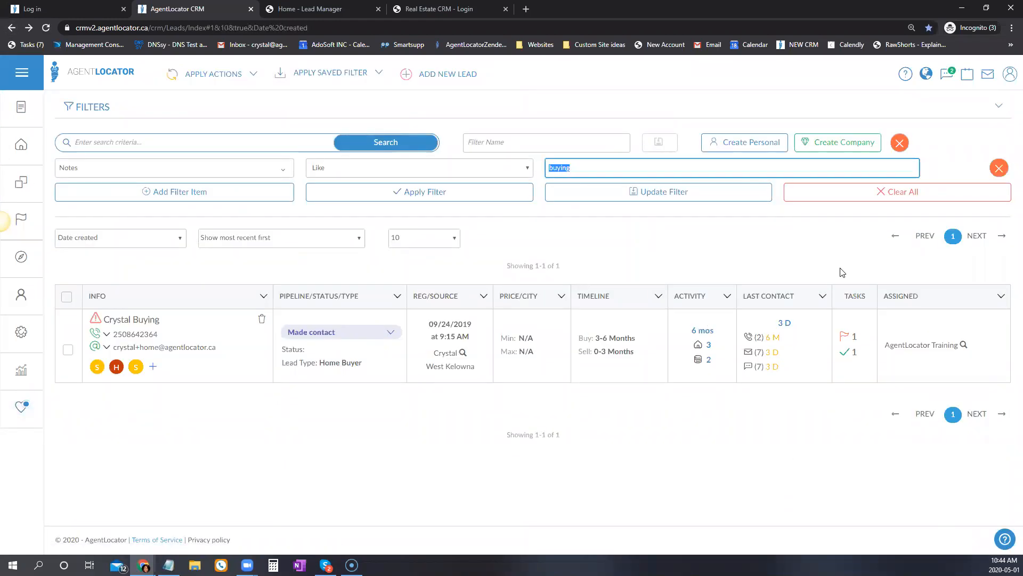
pyautogui.write('pre-approved')
pyautogui.press('Return')
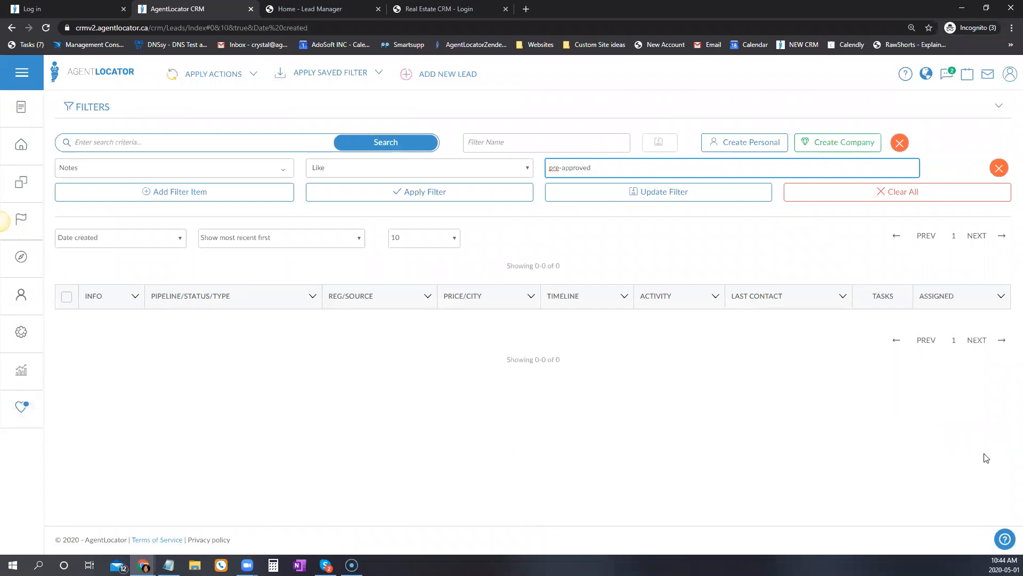
# Replace the notes filter value with 'called' and apply it.
pyautogui.moveTo(549, 167); pyautogui.dragTo(761, 238)
pyautogui.press('BackSpace')
pyautogui.write('called')
pyautogui.click(505, 198)
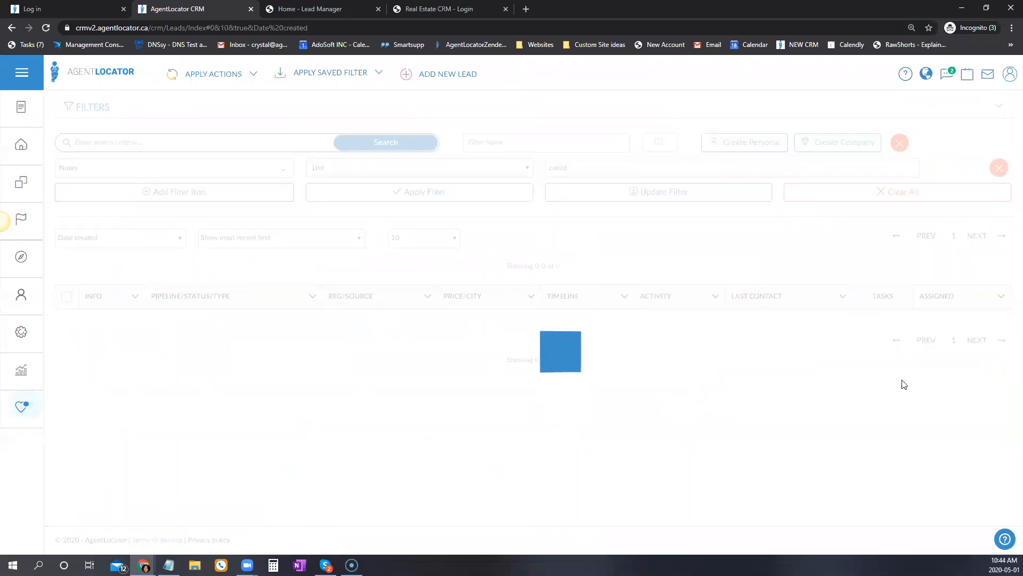
# Trim the notes filter value to 'call' and apply it, leaving one lead.
pyautogui.moveTo(563, 168); pyautogui.dragTo(598, 173)
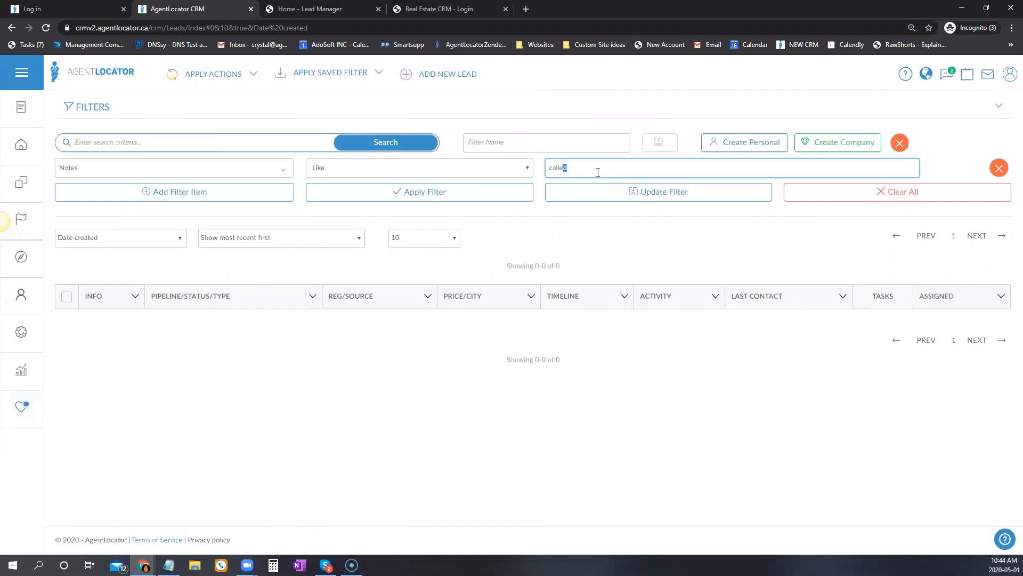
pyautogui.press('BackSpace')
pyautogui.click(473, 197)
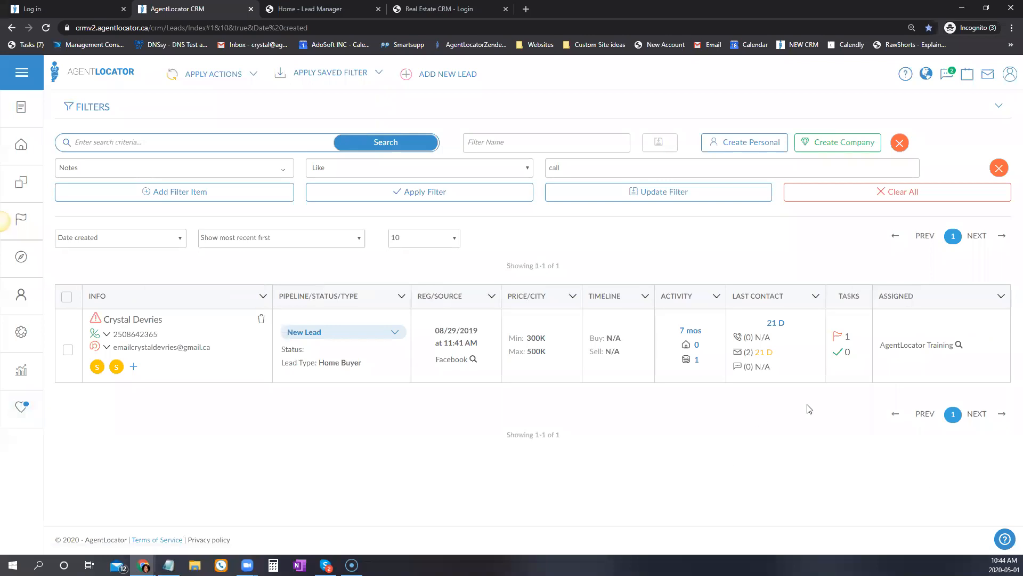
pyautogui.click(134, 319)
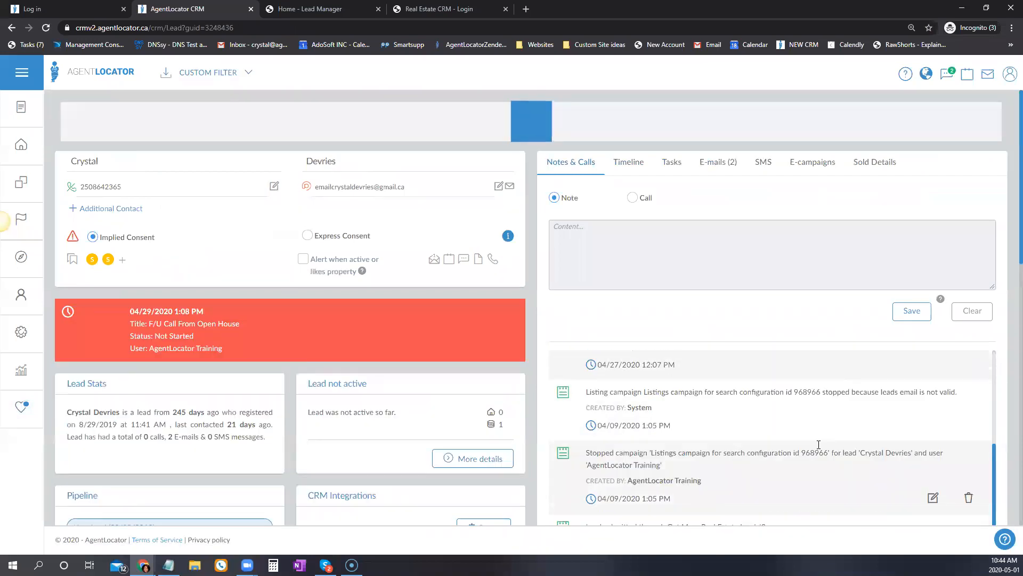
pyautogui.scroll(-2, 859, 429)
pyautogui.scroll(-1, 862, 428)
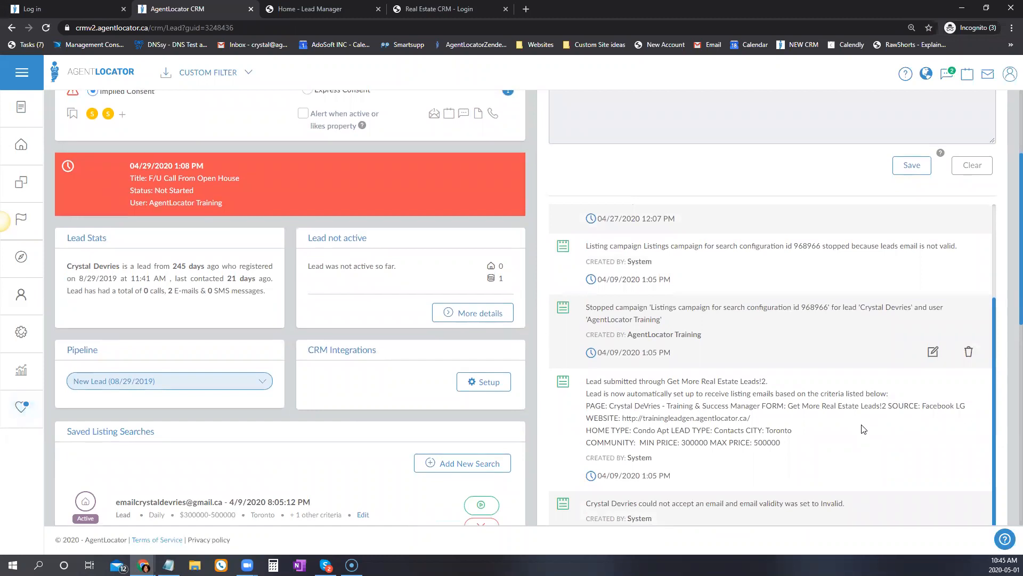
pyautogui.scroll(-5, 863, 428)
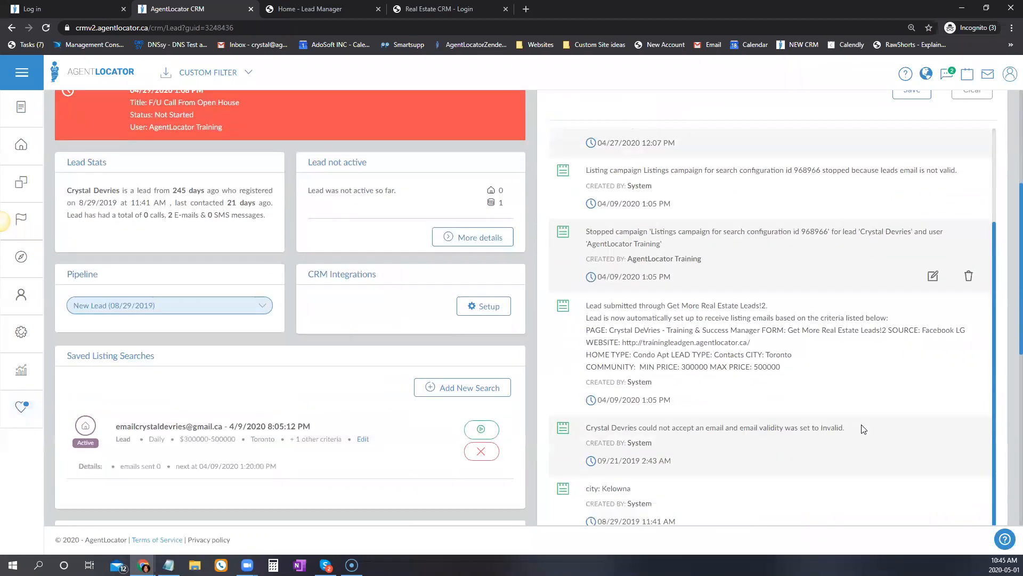
pyautogui.scroll(8, 863, 429)
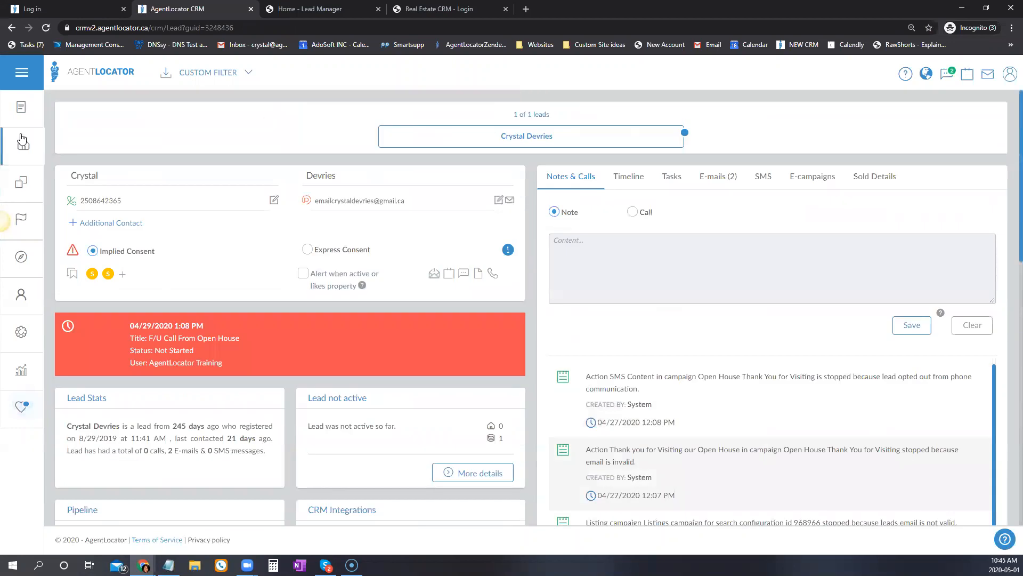
pyautogui.click(22, 139)
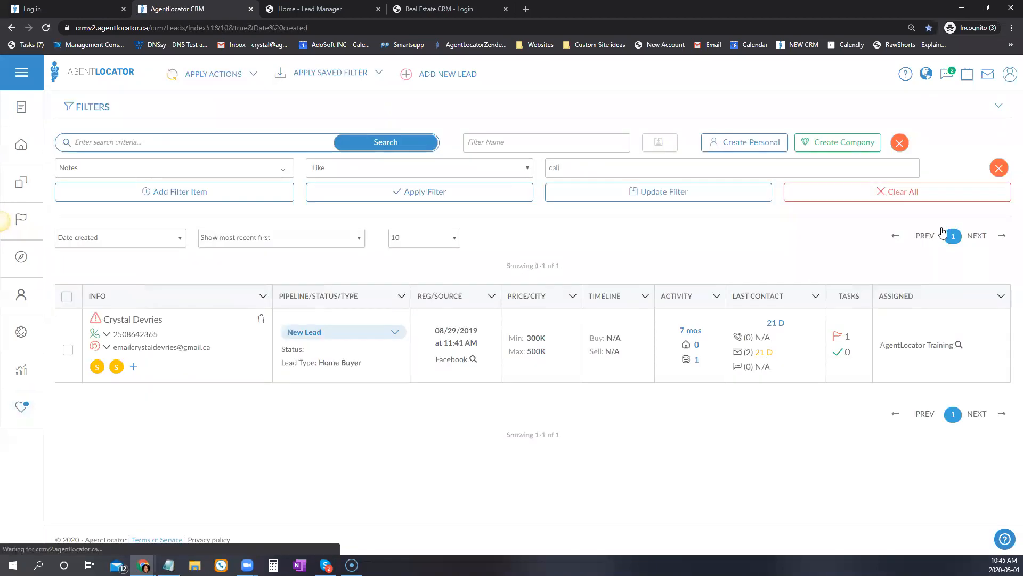
# Clear the notes filter, save a 'Featured' note on the second lead, and return to Leads.
pyautogui.click(930, 192)
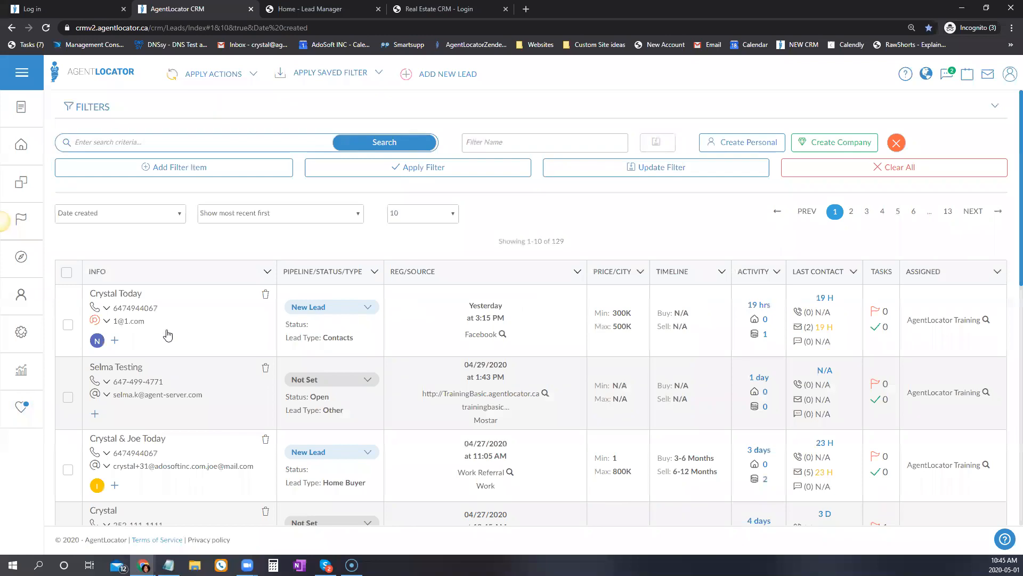
pyautogui.click(131, 367)
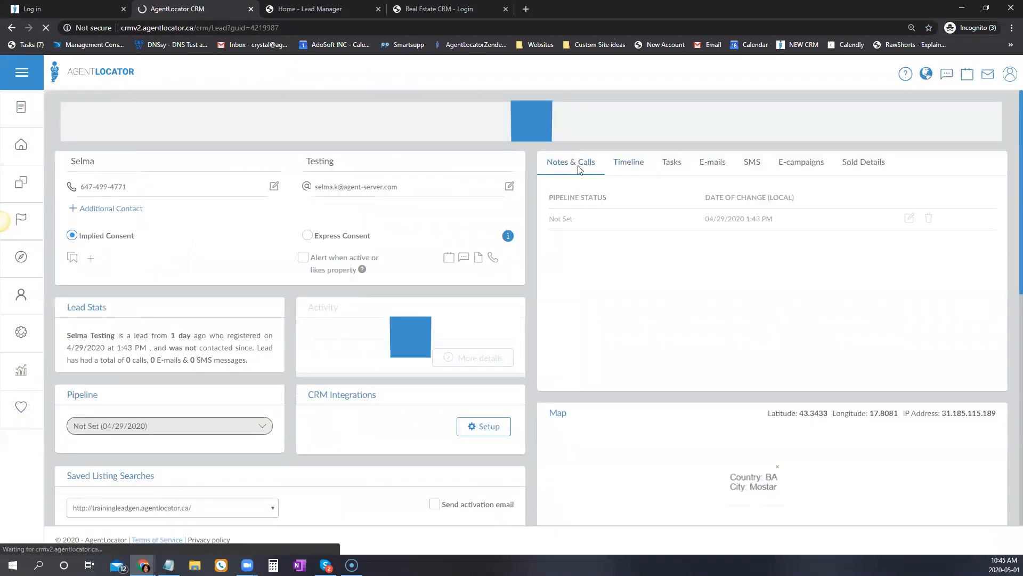
pyautogui.click(640, 268)
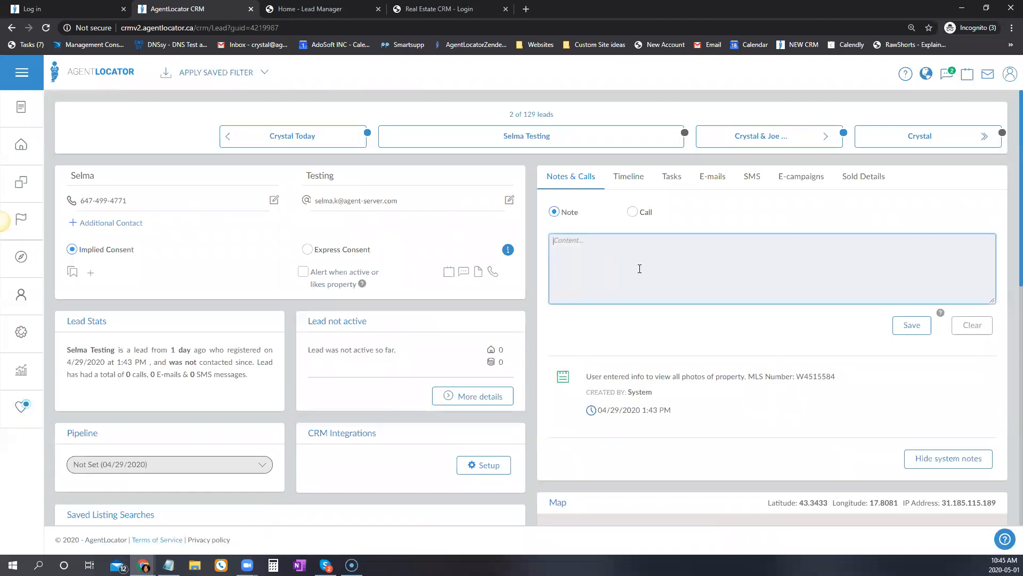
pyautogui.write('Featured')
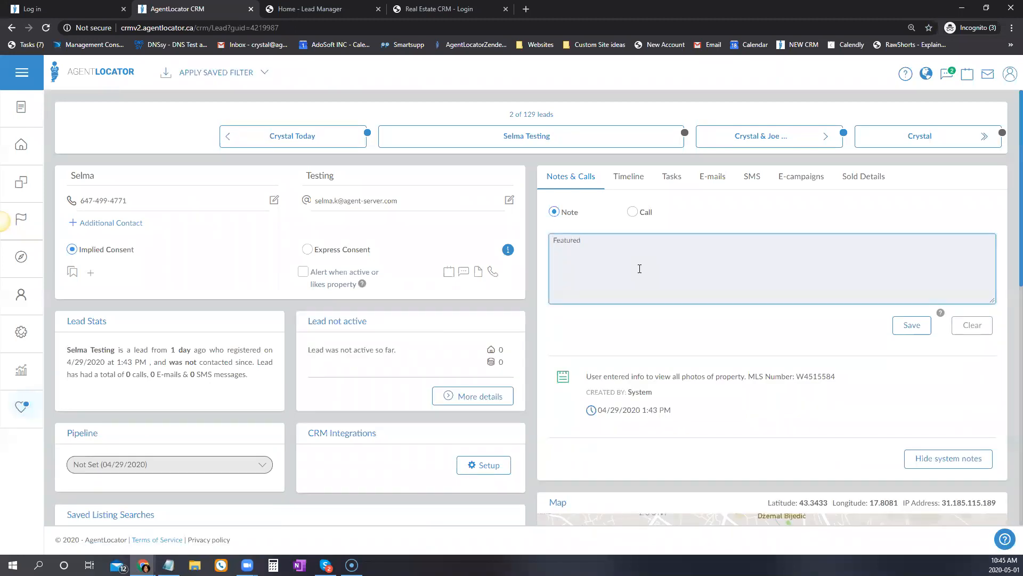
pyautogui.click(909, 326)
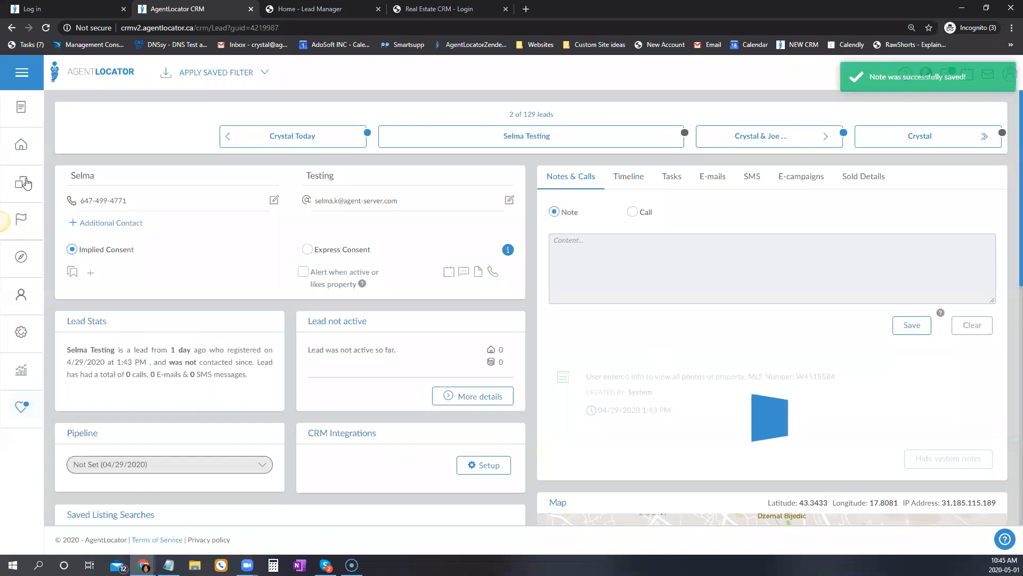
pyautogui.click(22, 145)
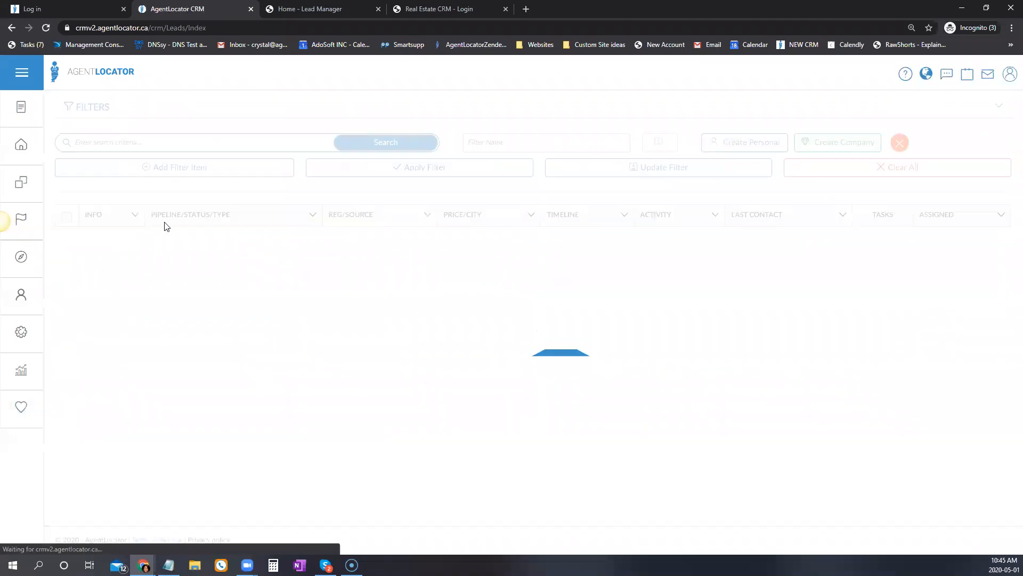
# Add a Notes filter row with the value 'Featured'.
pyautogui.click(133, 168)
pyautogui.click(133, 168)
pyautogui.write('no')
pyautogui.click(93, 218)
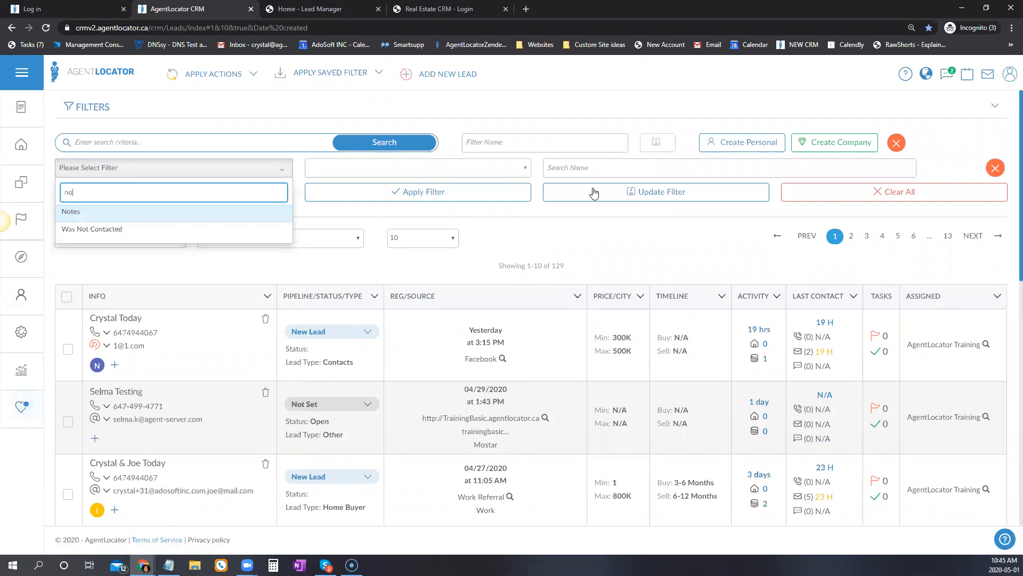
pyautogui.click(572, 167)
pyautogui.write('Featured')
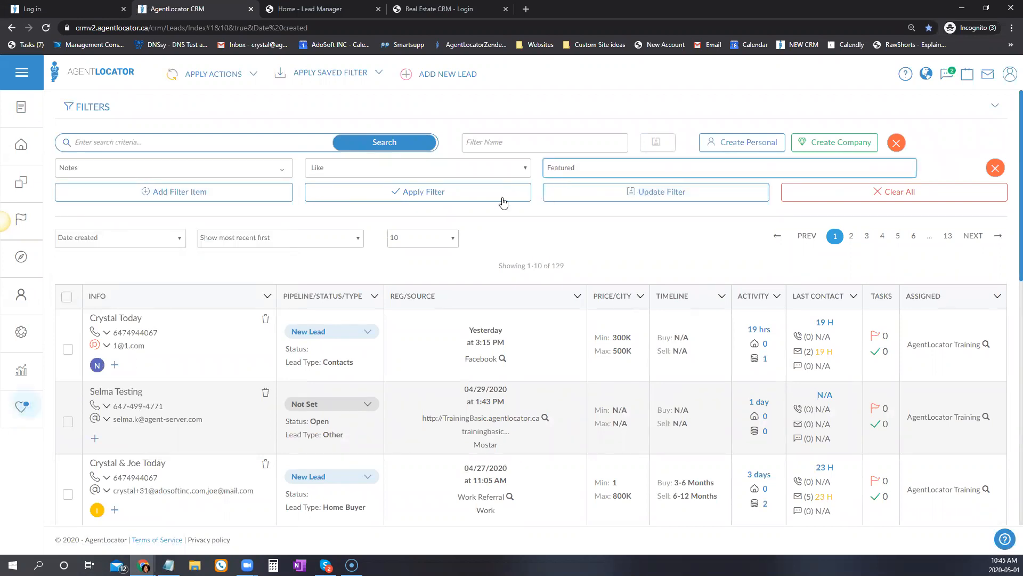
# Apply the Featured notes filter and open the single matching lead's record.
pyautogui.click(500, 193)
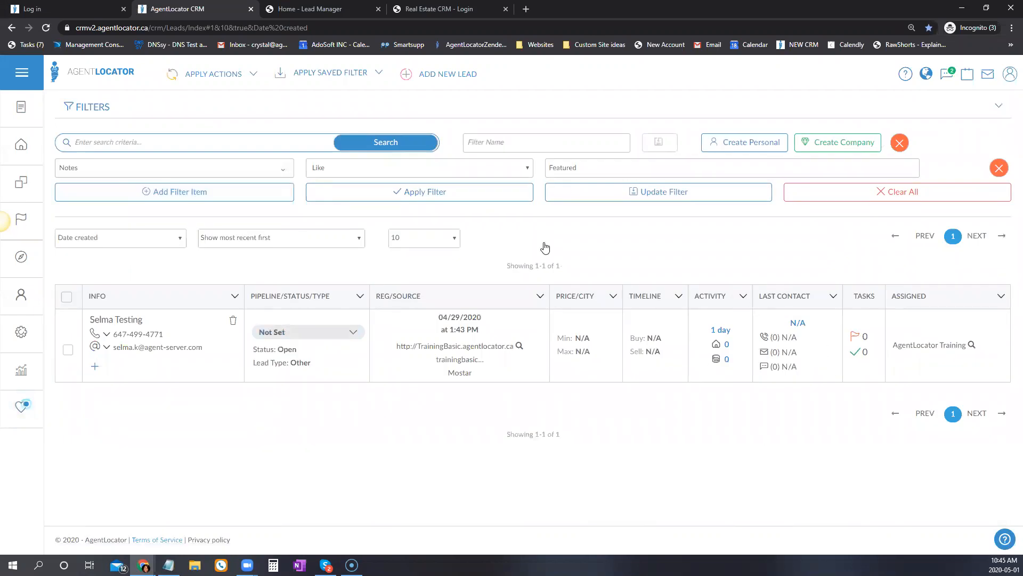
pyautogui.doubleClick(563, 168)
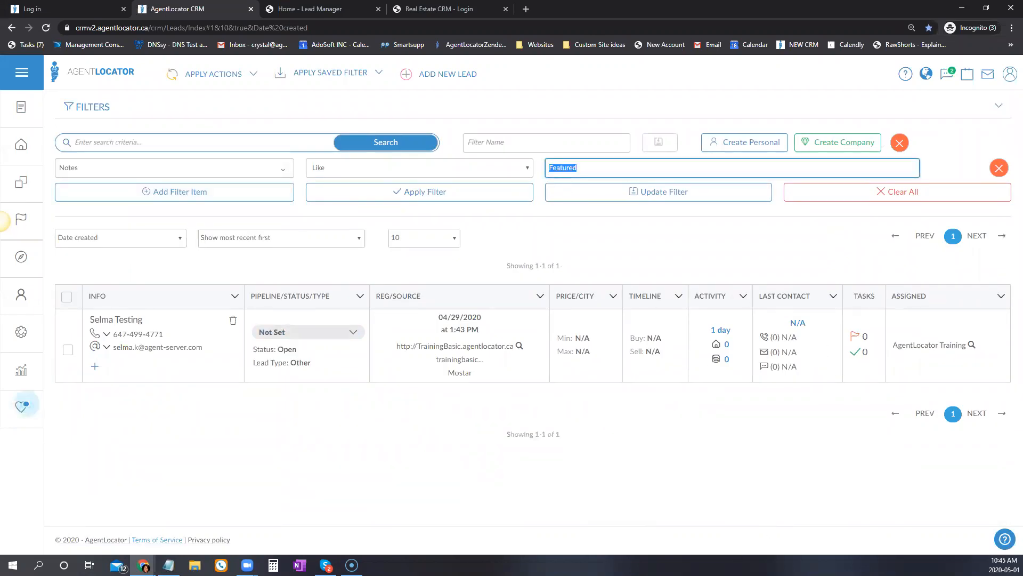
pyautogui.click(118, 320)
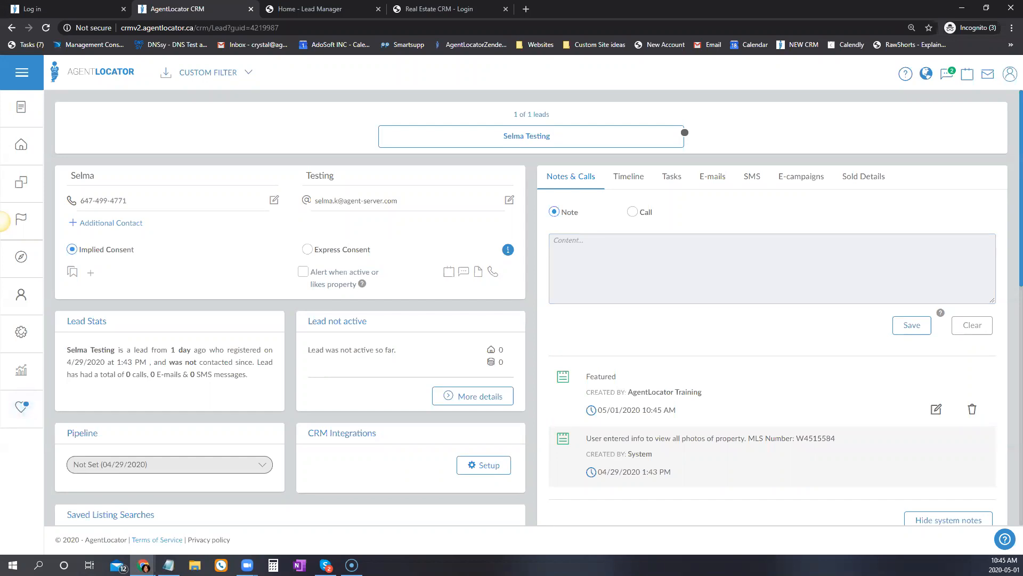
# Back on Leads, switch the filter from Notes to Phone Validity: Unknown and Valid, and apply.
pyautogui.click(22, 144)
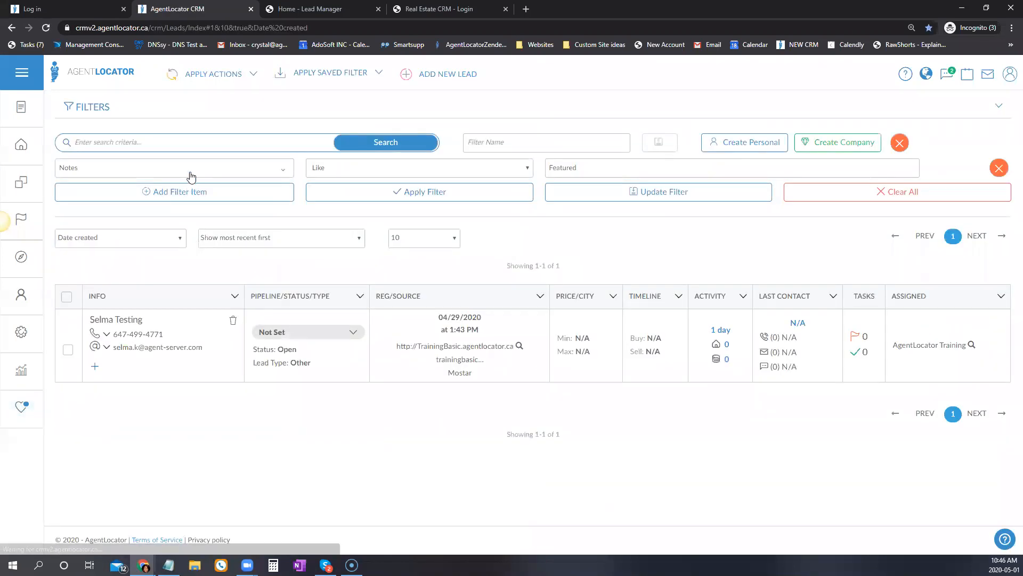
pyautogui.click(189, 169)
pyautogui.scroll(-1, 160, 400)
pyautogui.scroll(-2, 141, 410)
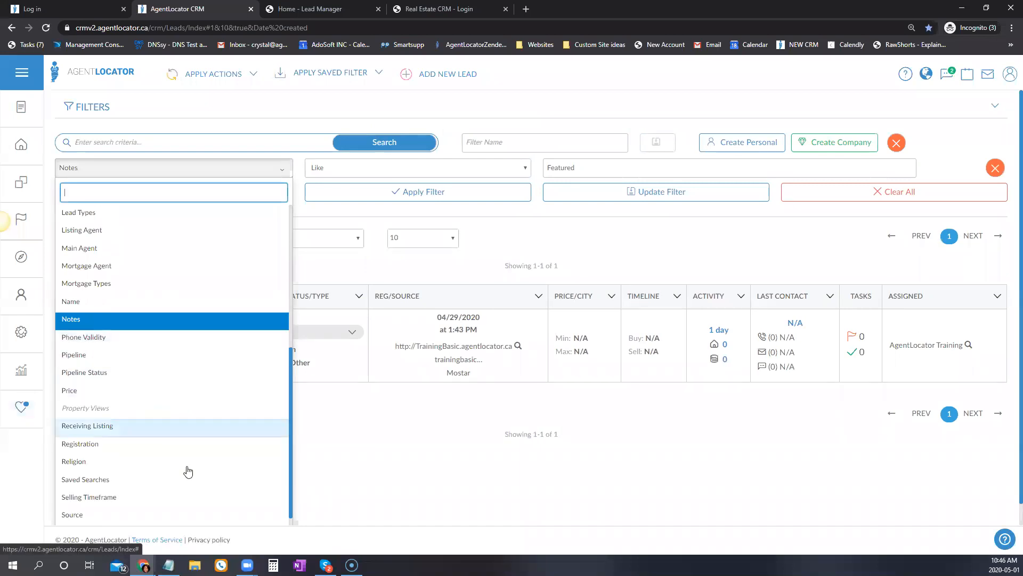
pyautogui.click(97, 293)
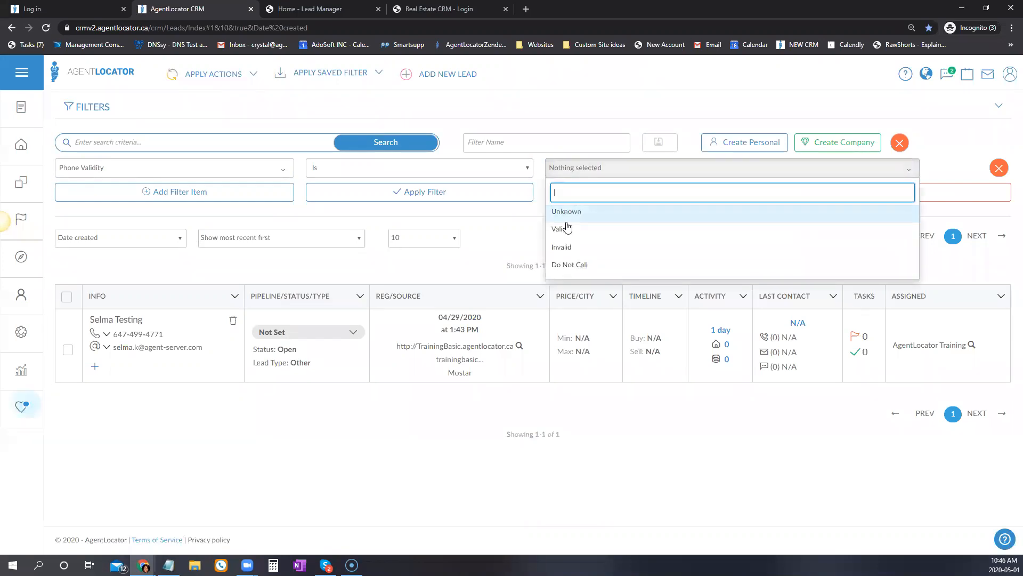
pyautogui.click(566, 212)
pyautogui.click(567, 229)
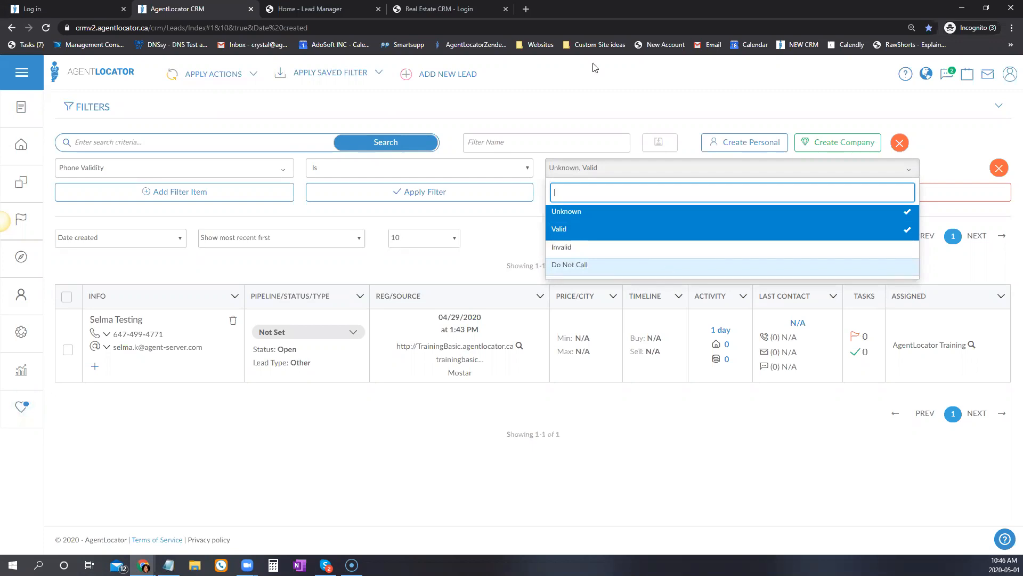
pyautogui.click(480, 193)
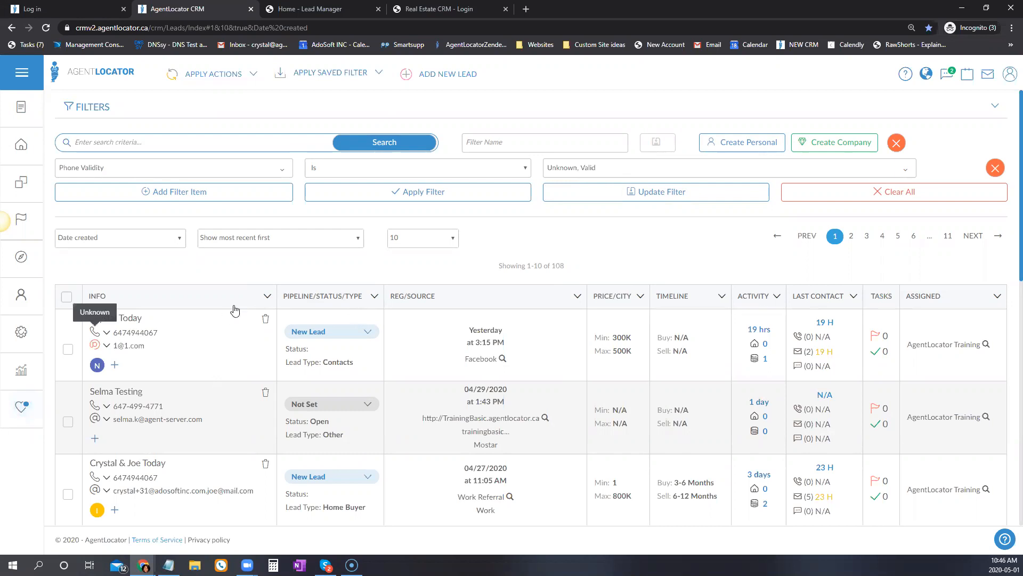
pyautogui.scroll(-4, 231, 309)
pyautogui.scroll(-5, 166, 415)
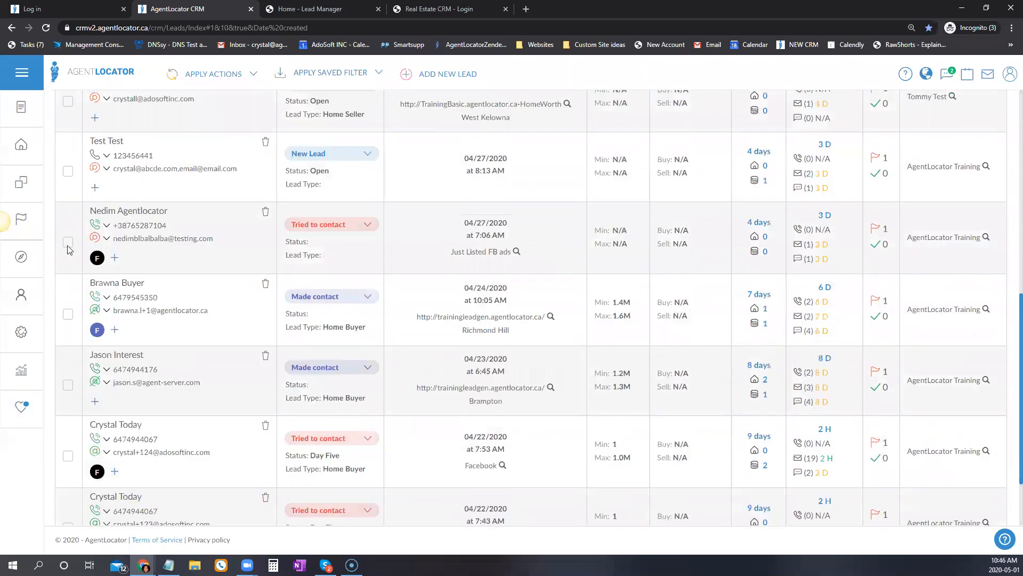
pyautogui.scroll(7, 134, 297)
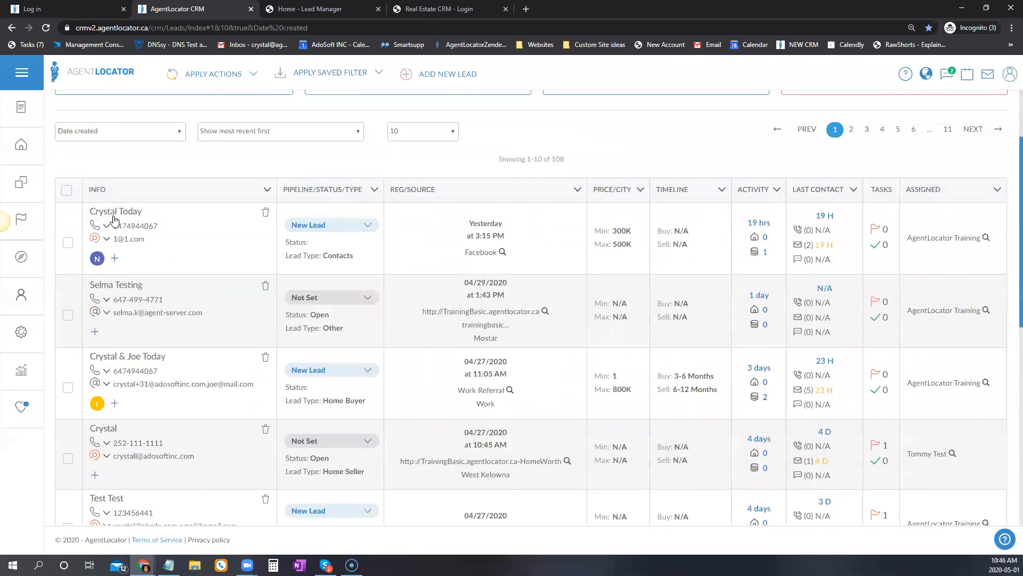
pyautogui.click(106, 227)
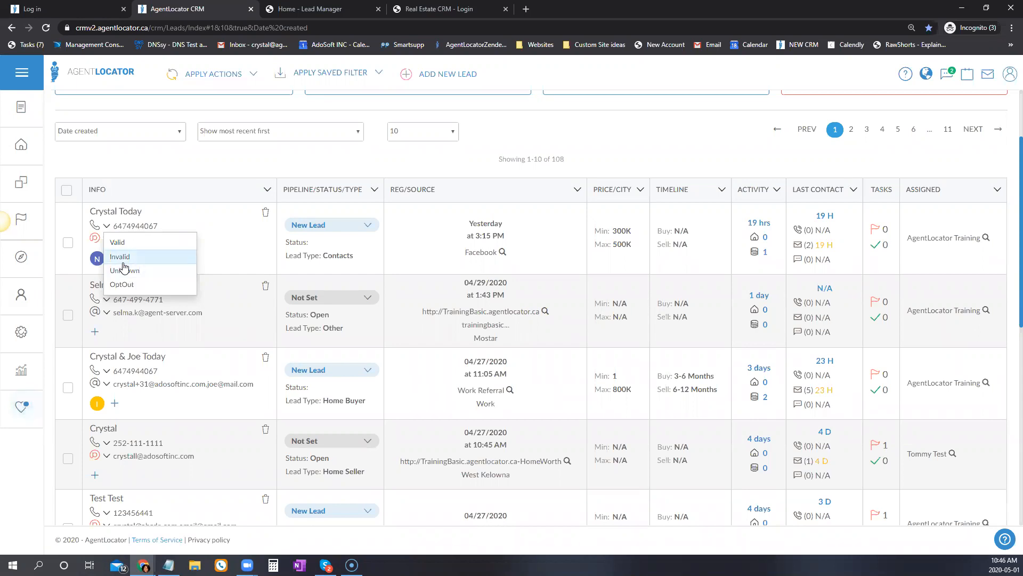
pyautogui.click(100, 264)
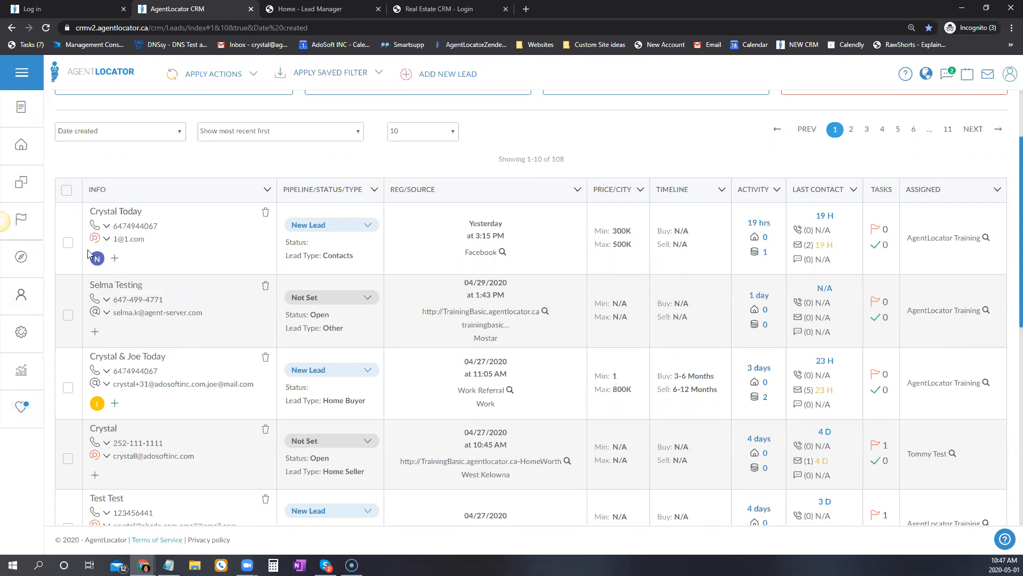
pyautogui.click(107, 240)
pyautogui.click(223, 380)
pyautogui.scroll(2, 229, 437)
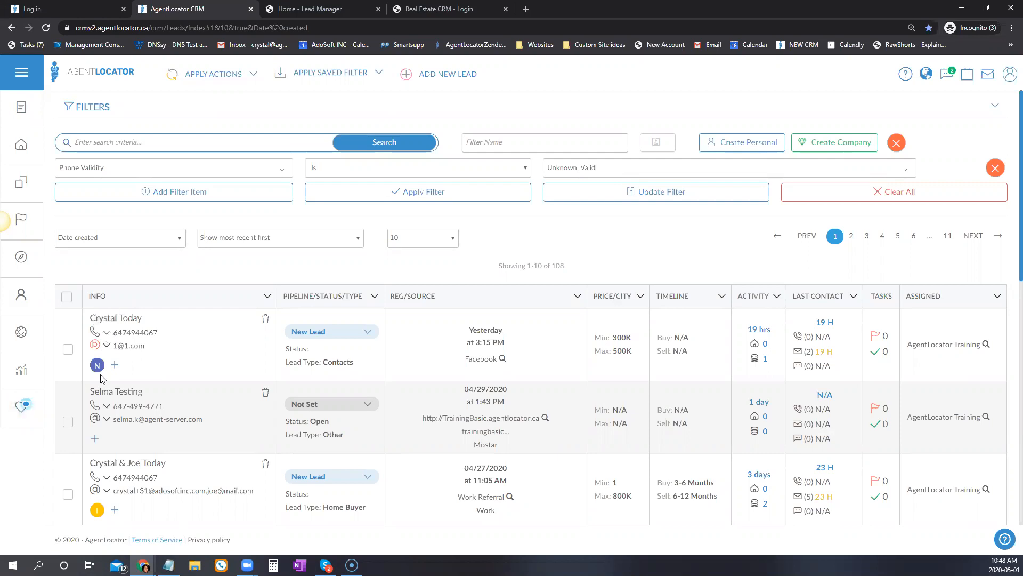
# Change the filter field to Pipeline with the Made contact and Set meeting stages ticked.
pyautogui.moveTo(97, 368)
pyautogui.click(107, 169)
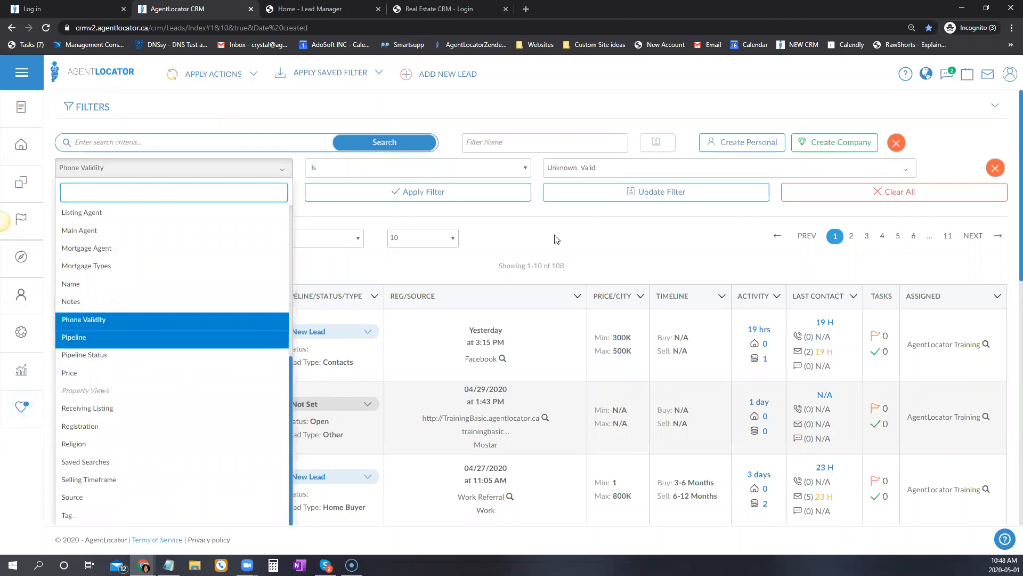
pyautogui.click(86, 337)
pyautogui.click(598, 167)
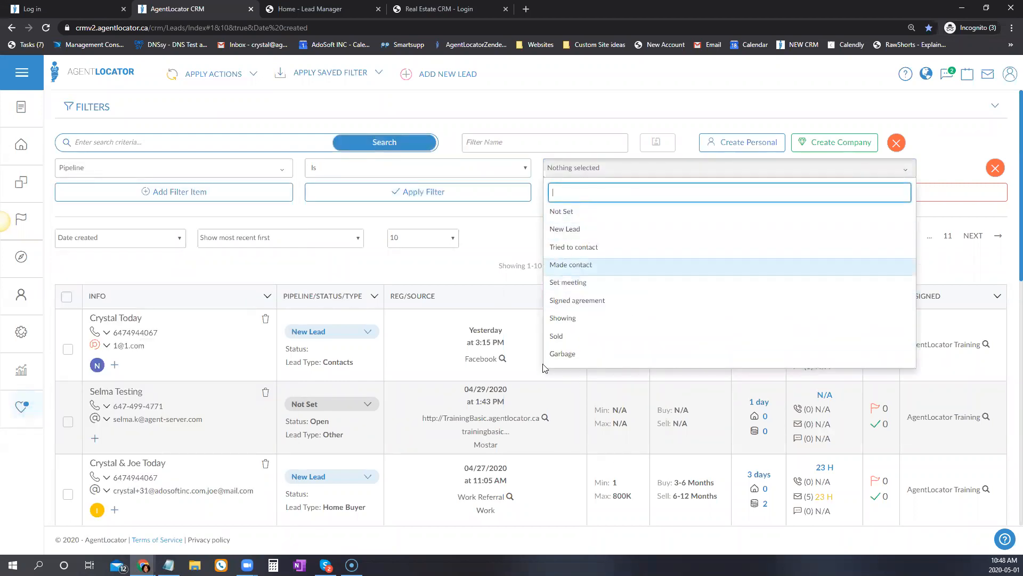
pyautogui.click(574, 264)
pyautogui.click(578, 283)
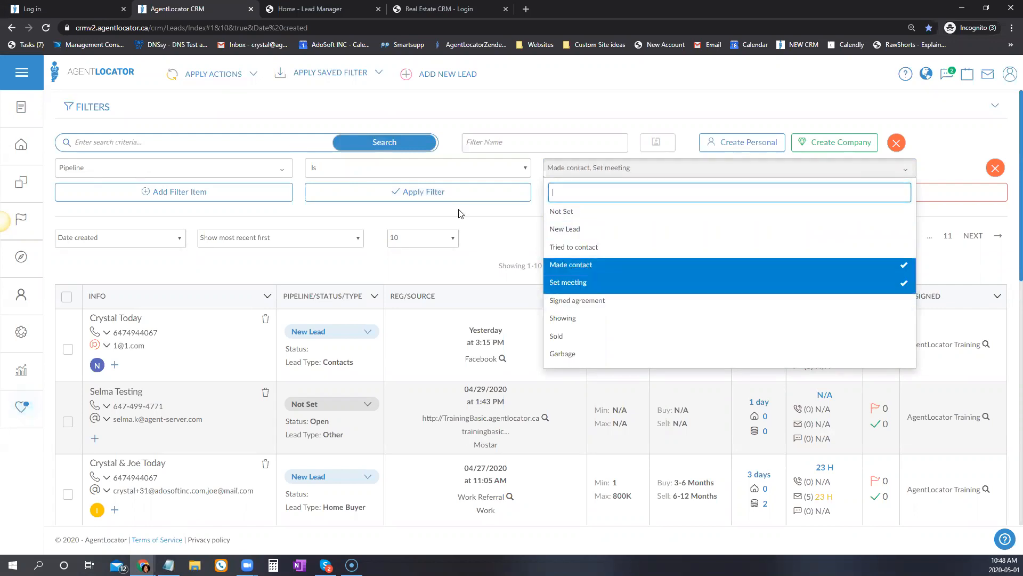
pyautogui.click(450, 197)
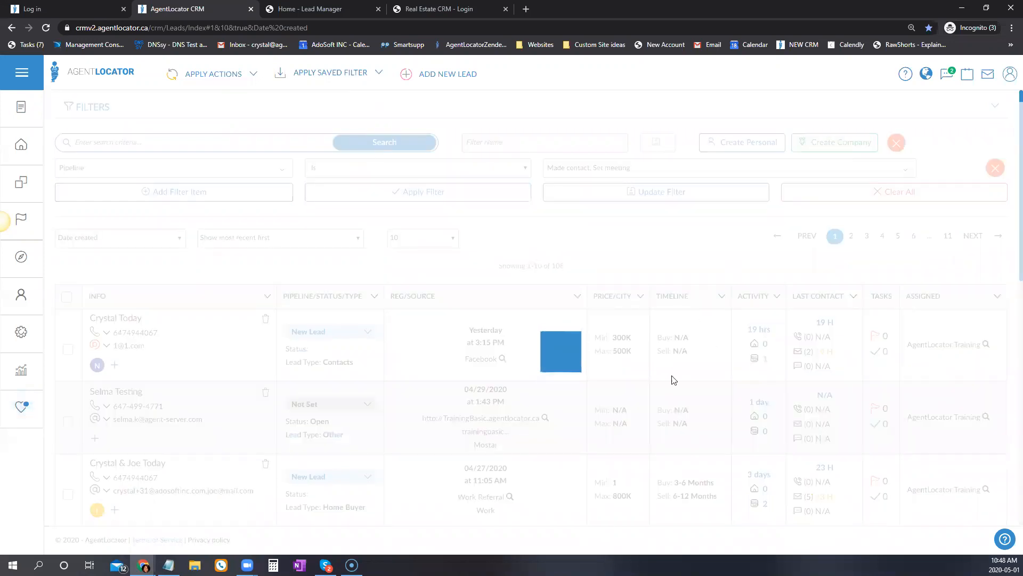
# Filter leads by Pipeline Status Tried to contact within Last Month.
pyautogui.click(256, 169)
pyautogui.click(146, 395)
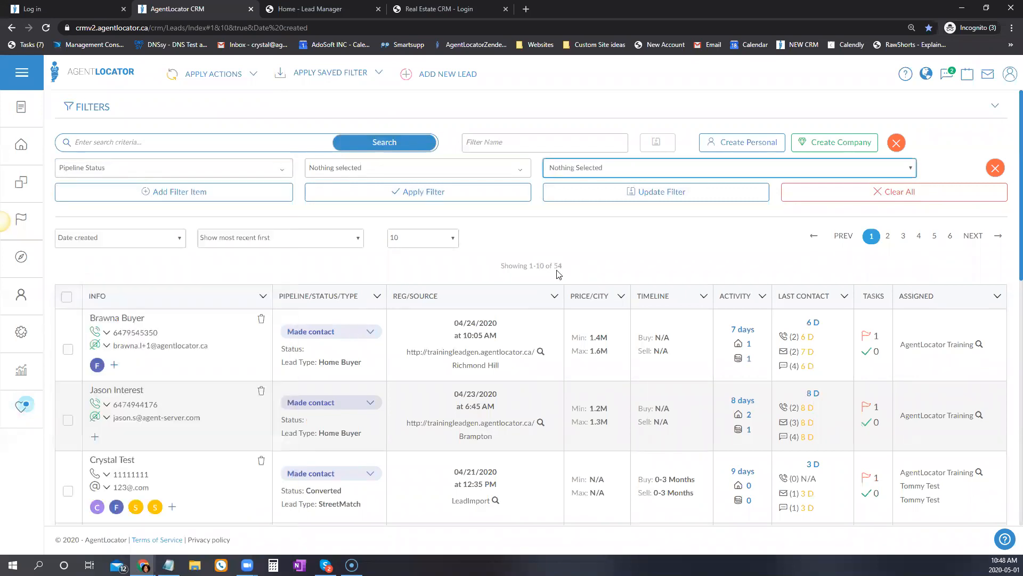
pyautogui.click(510, 171)
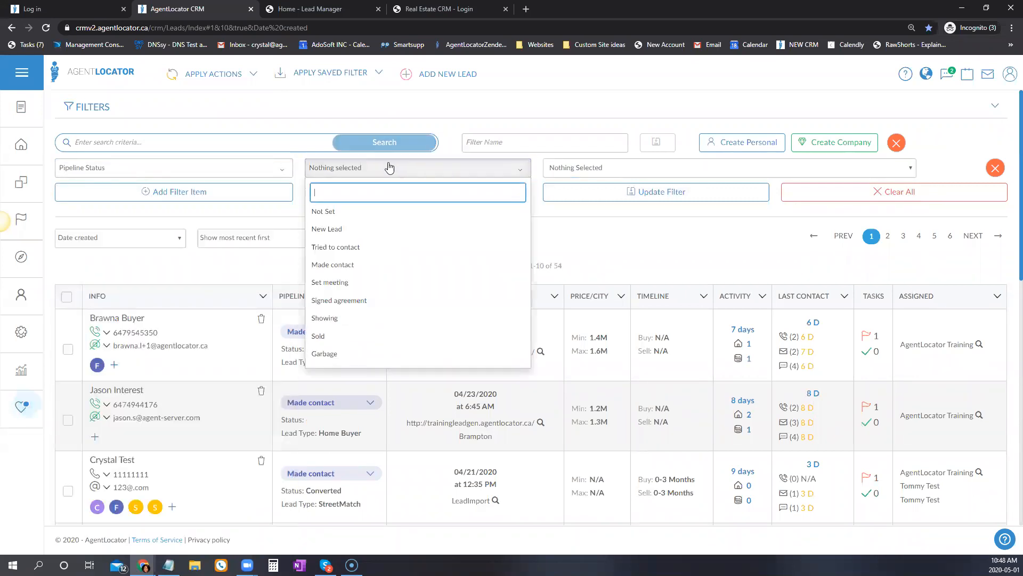
pyautogui.click(341, 248)
pyautogui.click(579, 171)
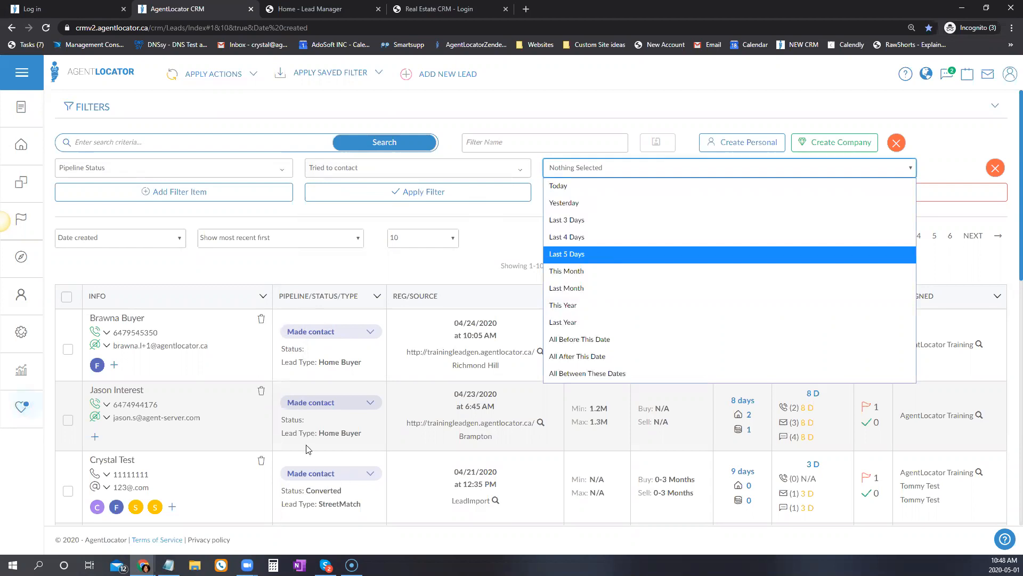
pyautogui.click(573, 286)
pyautogui.click(457, 191)
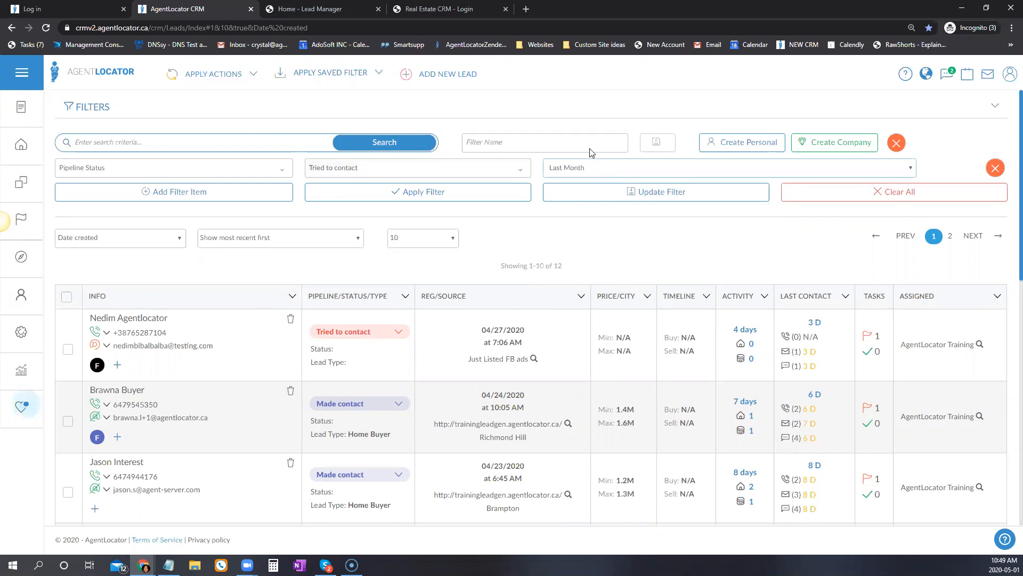
# Swap the status to Made contact, reapply, and review the 4 resulting leads.
pyautogui.click(352, 175)
pyautogui.click(341, 265)
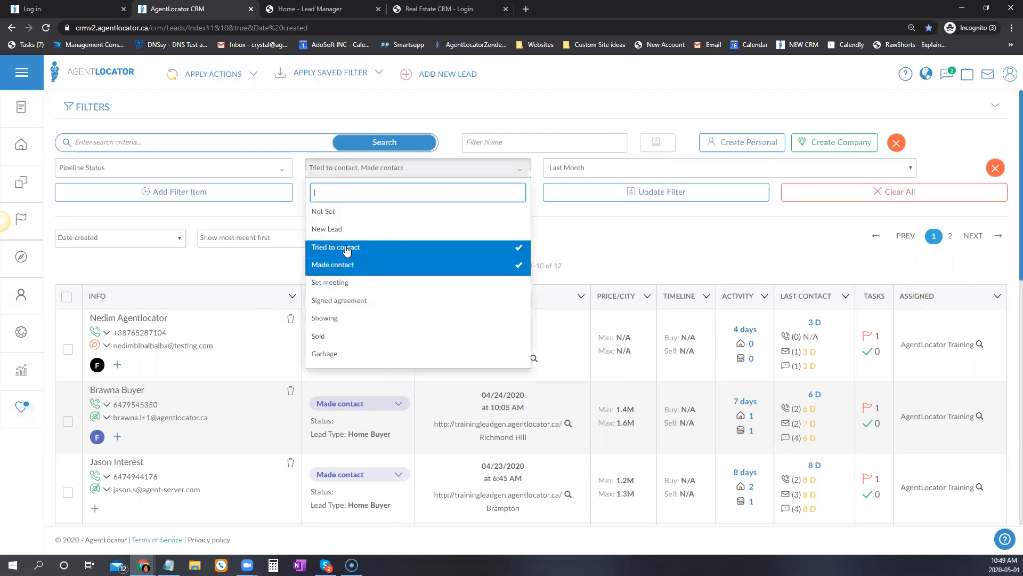
pyautogui.click(338, 247)
pyautogui.click(645, 235)
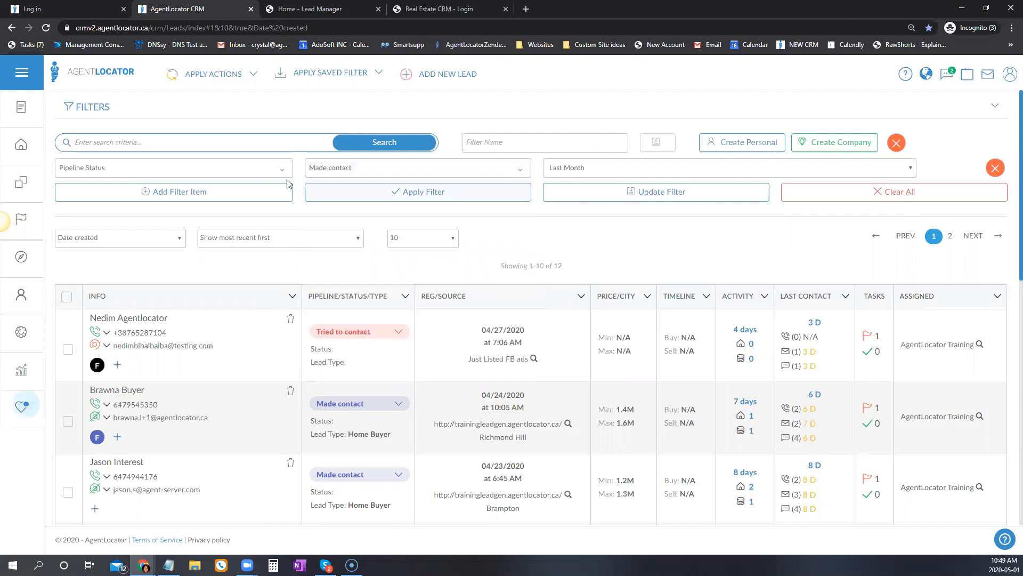
pyautogui.click(420, 193)
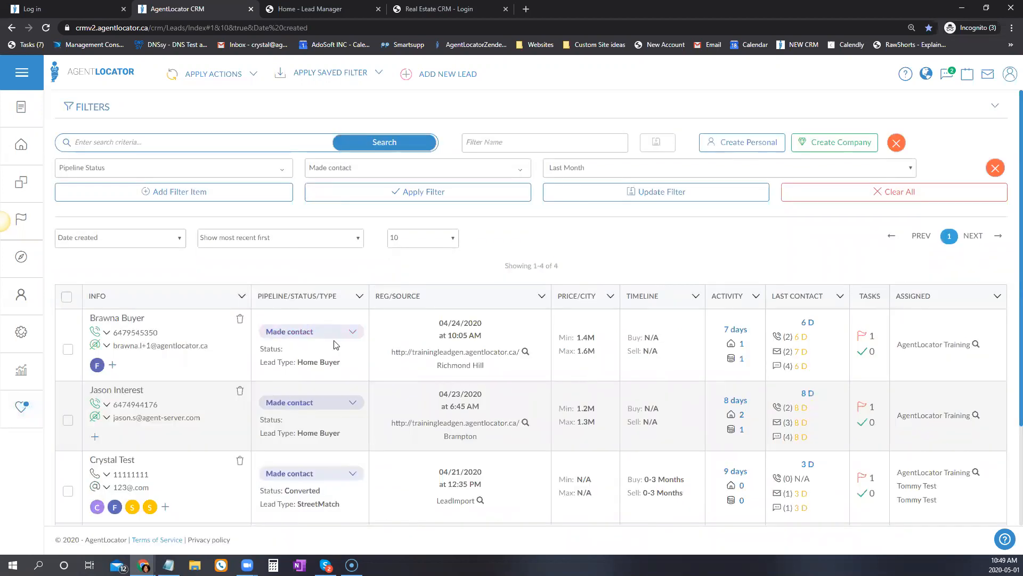
pyautogui.scroll(-3, 335, 345)
pyautogui.scroll(3, 343, 359)
pyautogui.click(316, 338)
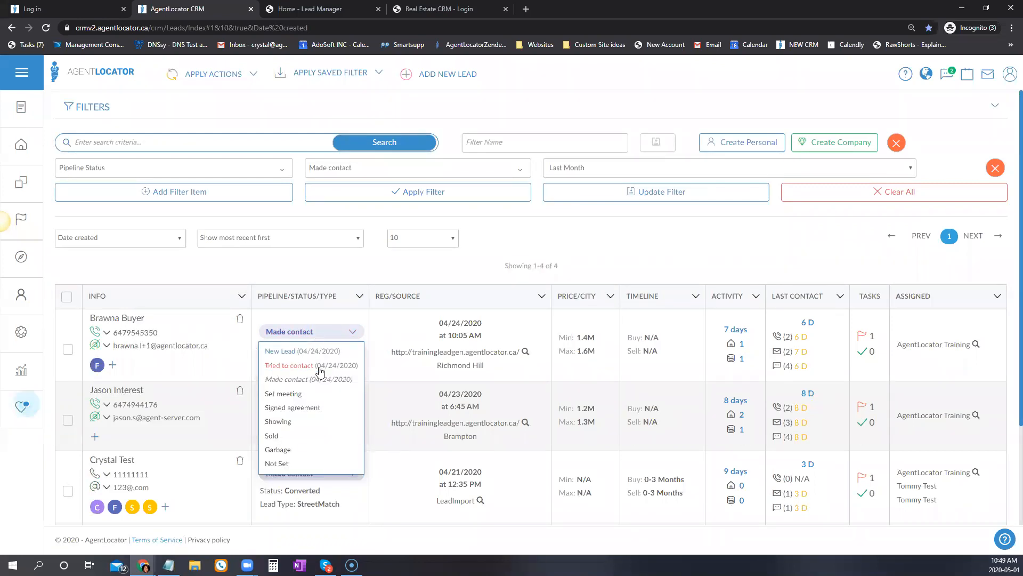
pyautogui.click(591, 233)
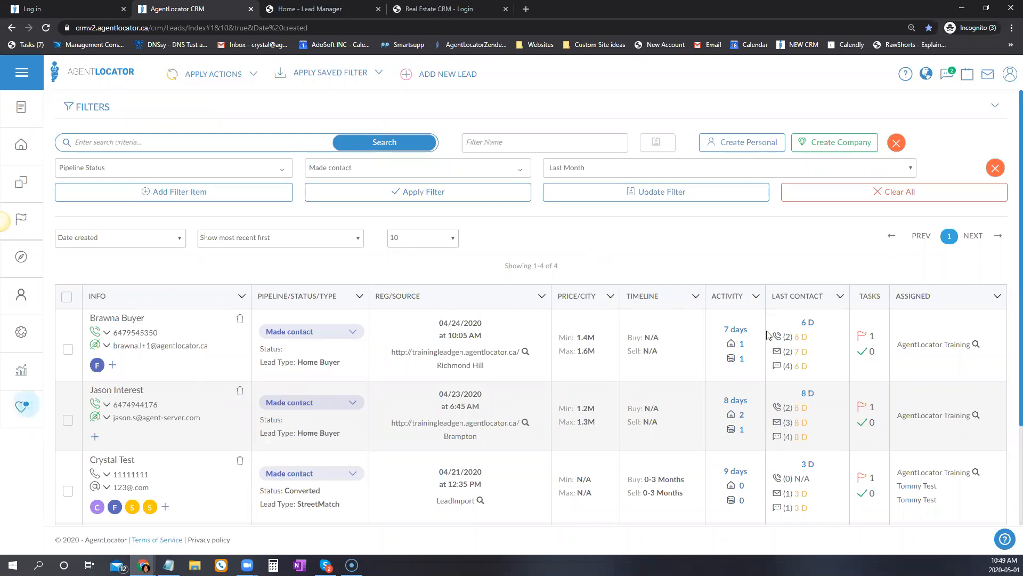
pyautogui.click(580, 172)
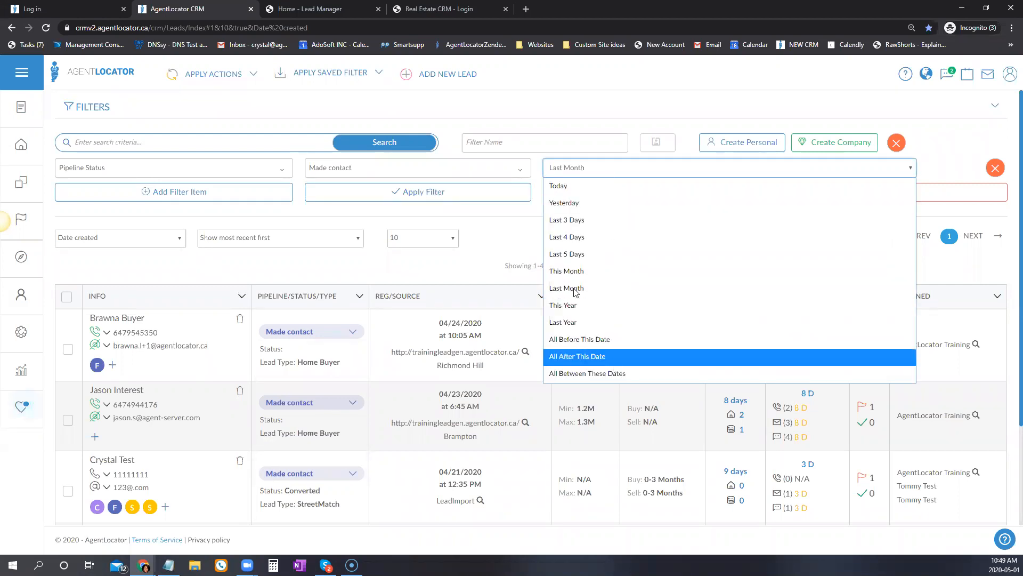
pyautogui.click(502, 225)
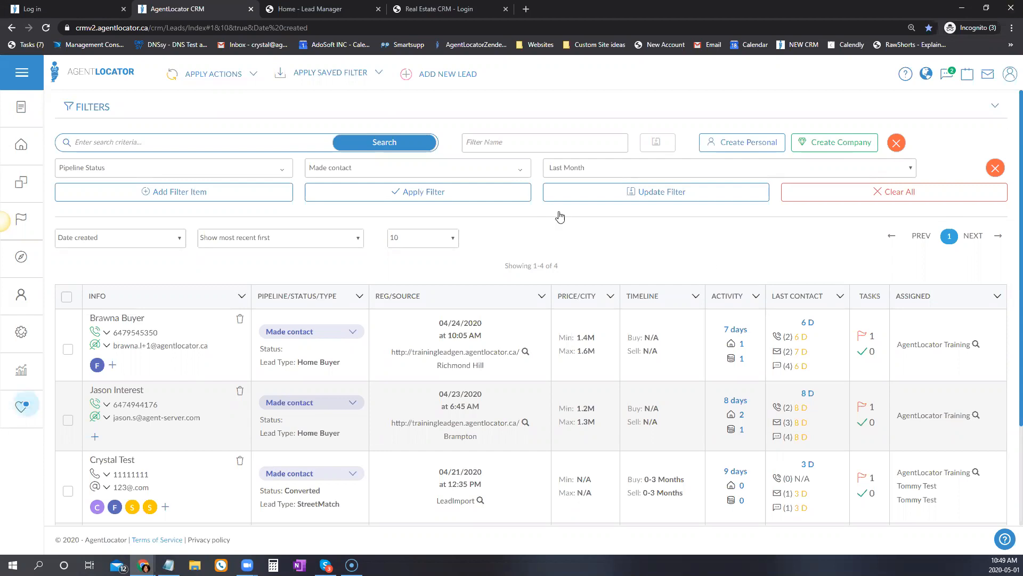
# Switch the filter field to Receiving Listing and apply it.
pyautogui.click(169, 168)
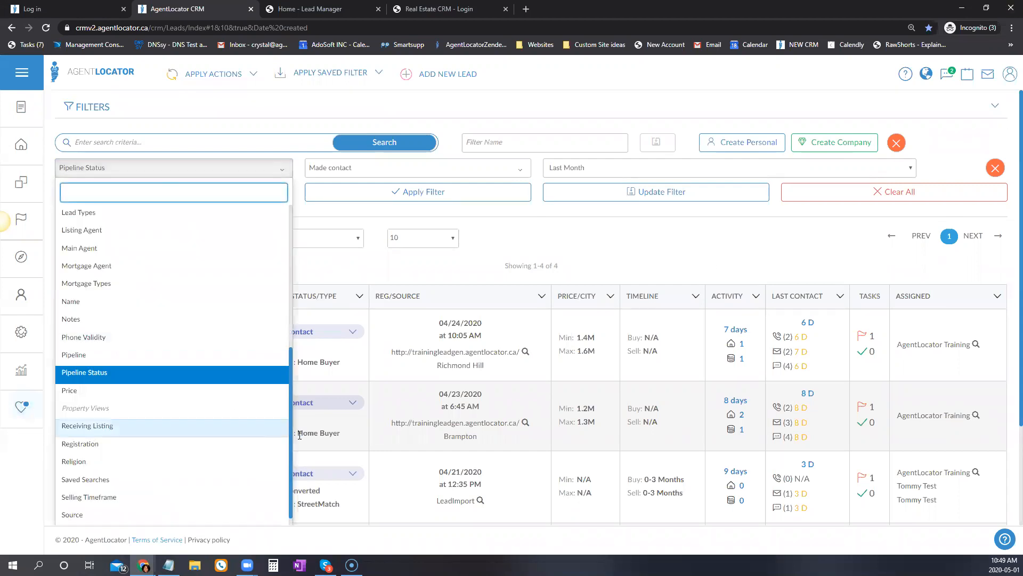
pyautogui.scroll(-1, 289, 320)
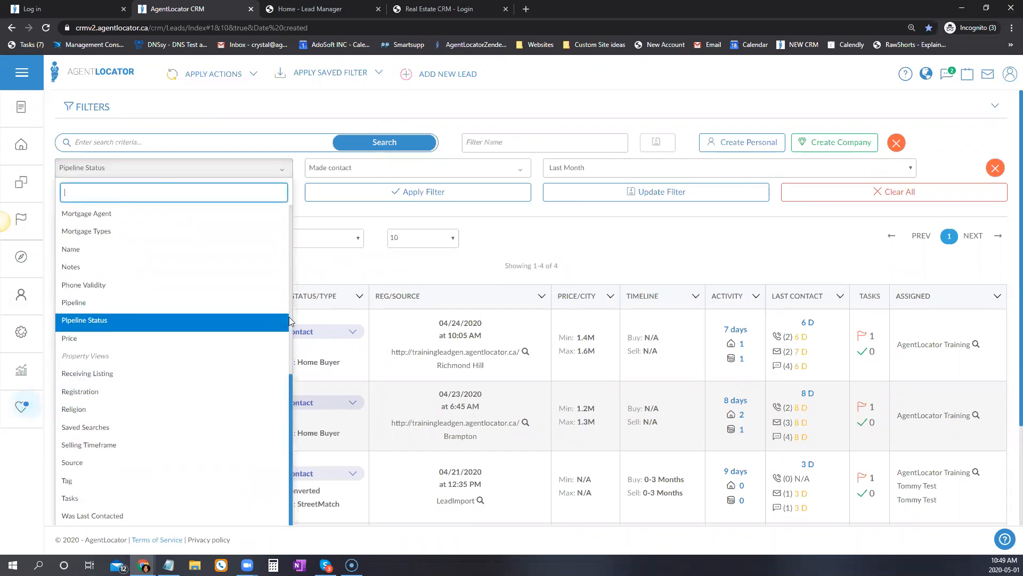
pyautogui.click(119, 373)
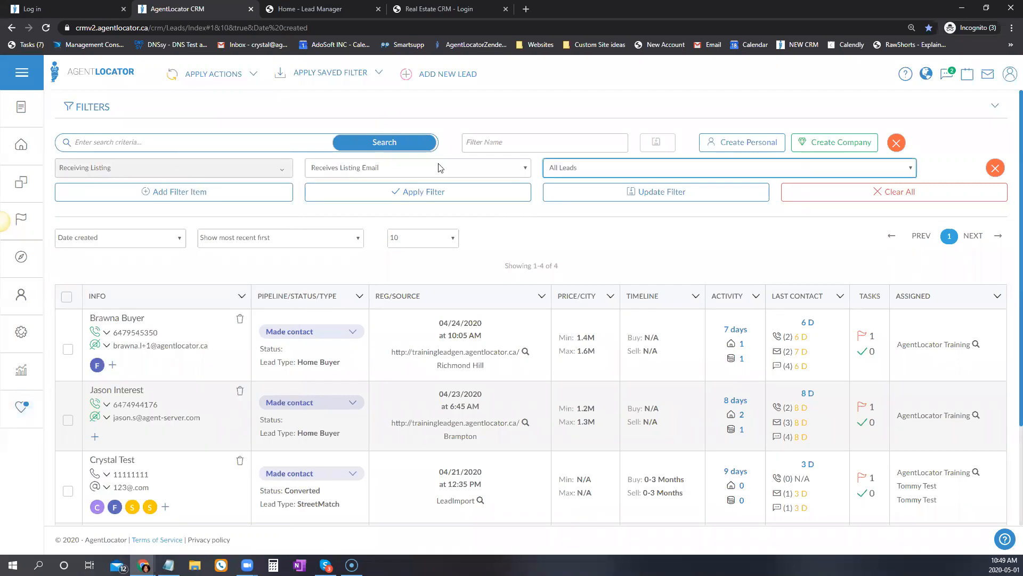
pyautogui.click(561, 170)
pyautogui.click(416, 177)
pyautogui.click(482, 193)
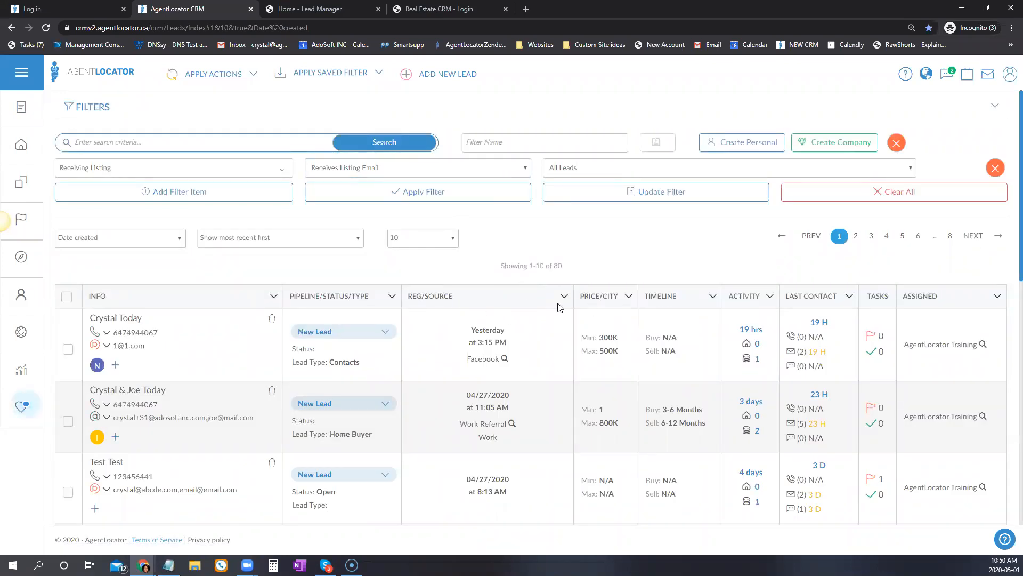
# Choose Doesn't Receive Listing Email and apply, listing 49 leads.
pyautogui.click(437, 172)
pyautogui.click(355, 205)
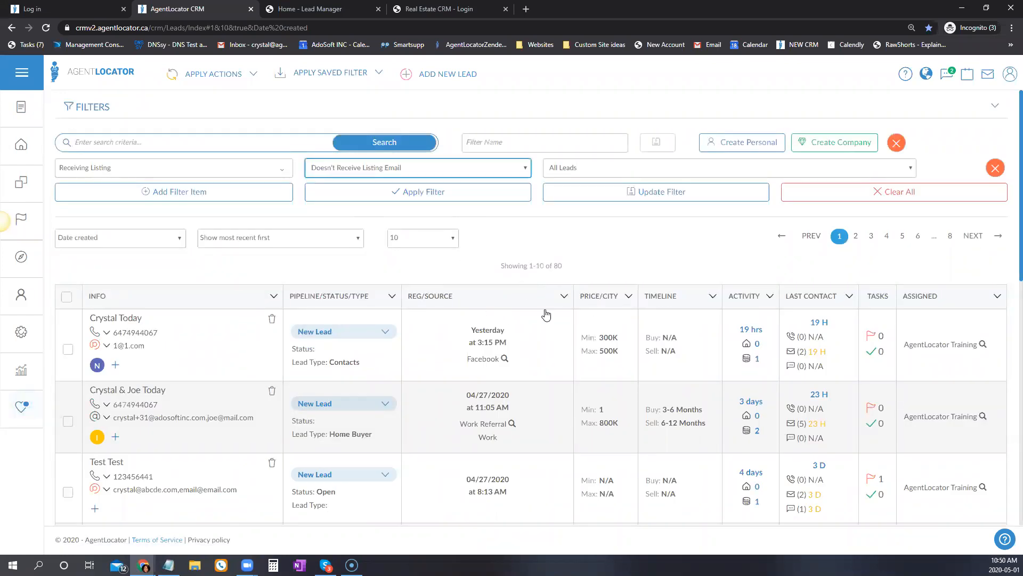
pyautogui.click(462, 204)
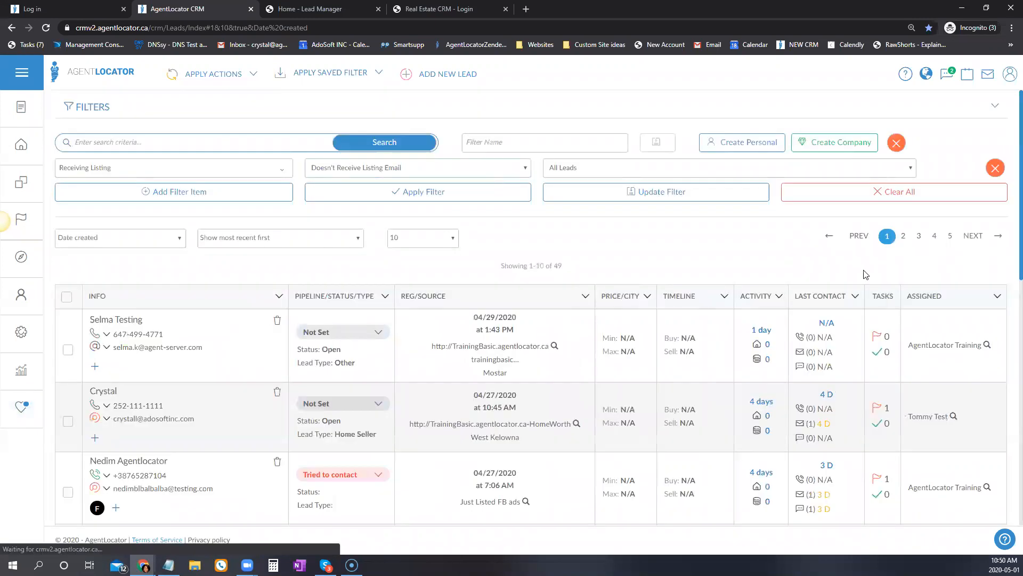
pyautogui.scroll(-2, 607, 490)
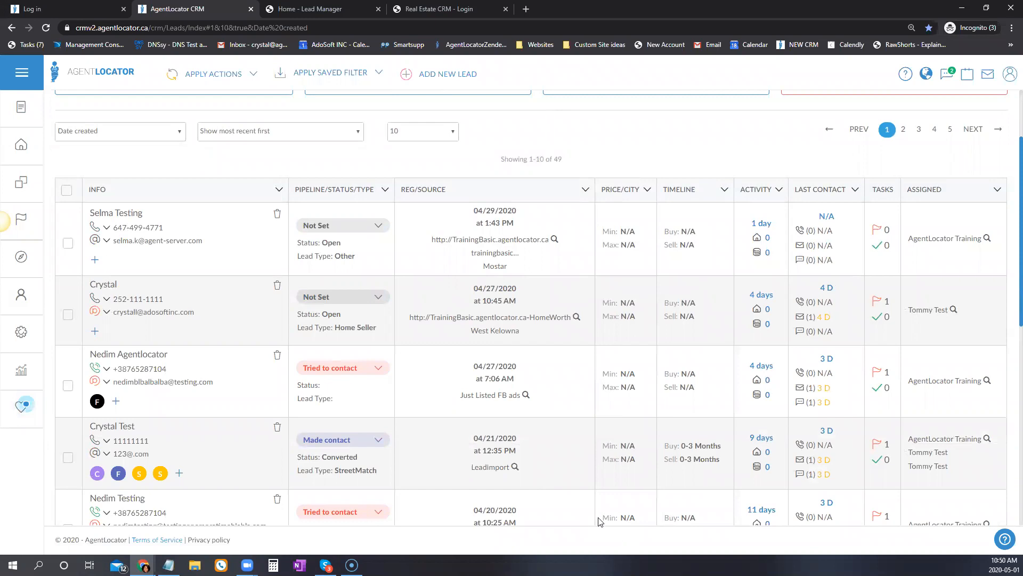
pyautogui.scroll(2, 599, 520)
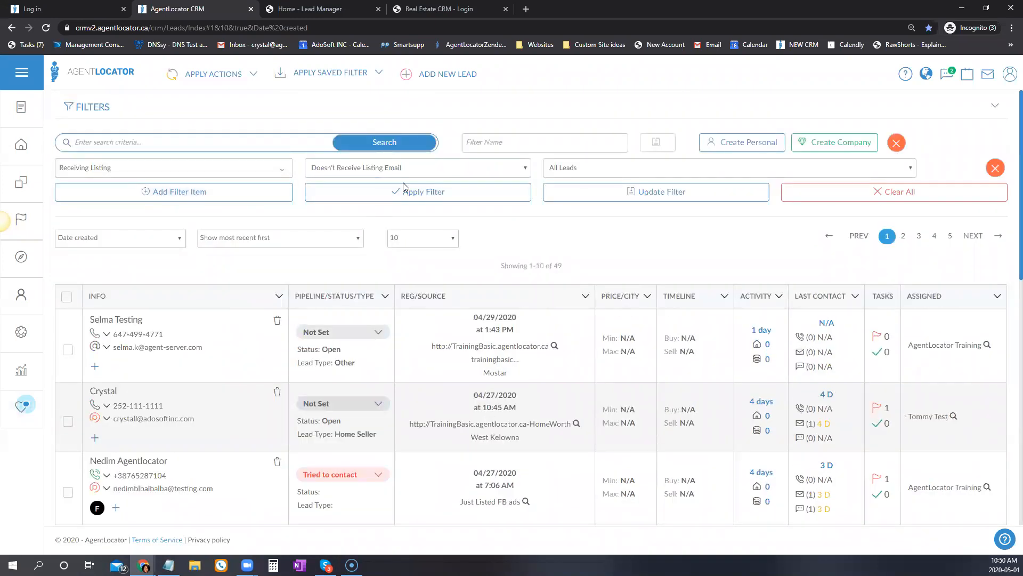
pyautogui.click(144, 167)
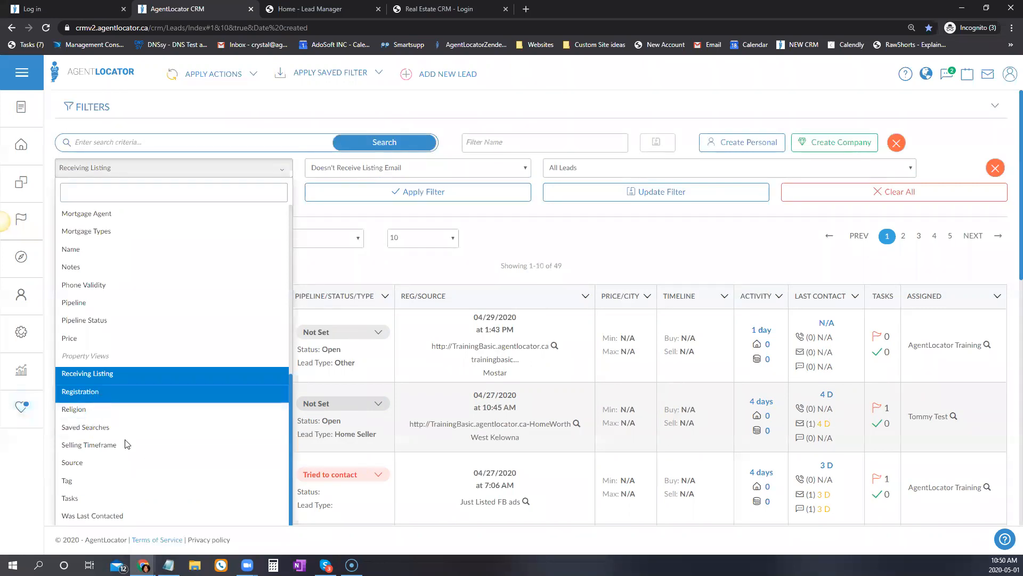
# Filter on Registration date using the before-a-chosen-date period.
pyautogui.click(100, 398)
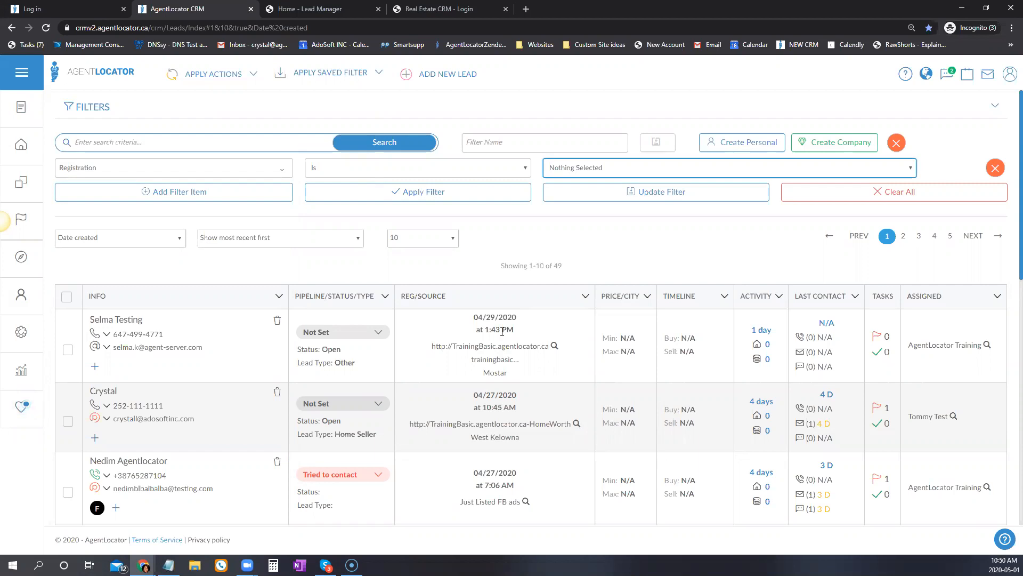
pyautogui.click(573, 169)
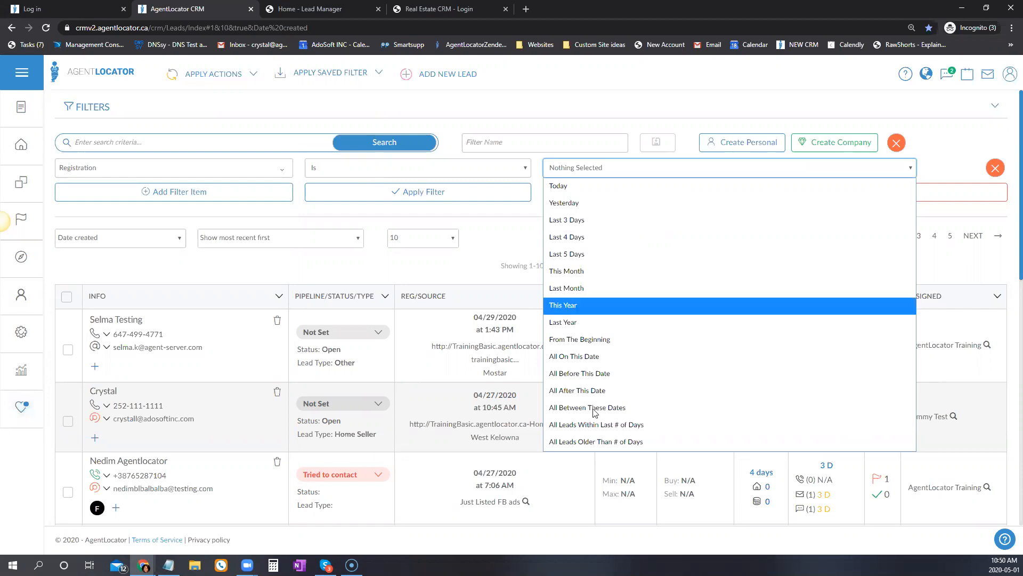
pyautogui.click(575, 372)
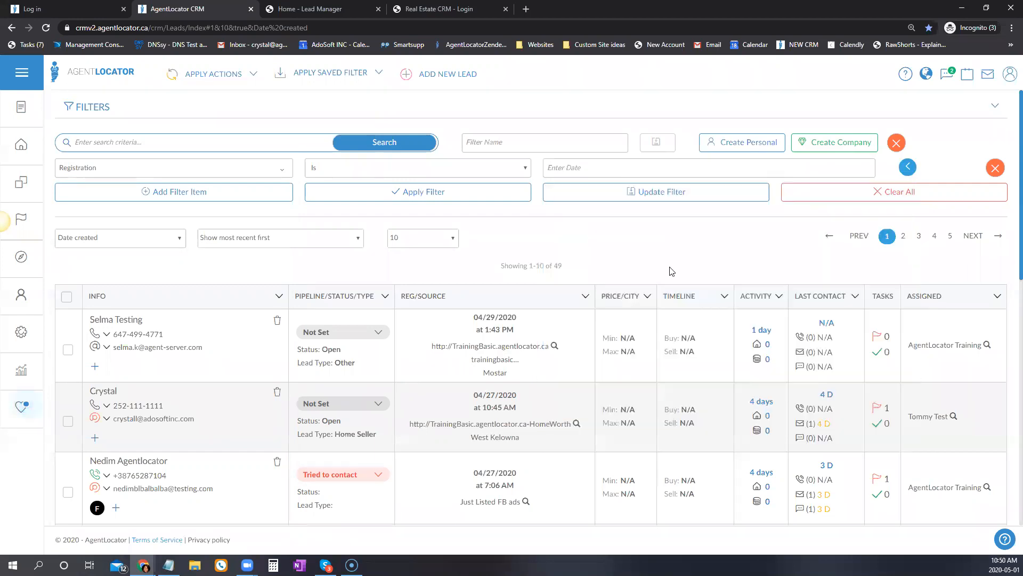
# Pick 12/31/2019 in the calendar and apply, leaving 64 leads.
pyautogui.click(548, 172)
pyautogui.click(557, 193)
pyautogui.click(557, 193)
pyautogui.click(557, 193)
pyautogui.click(557, 193)
pyautogui.click(557, 192)
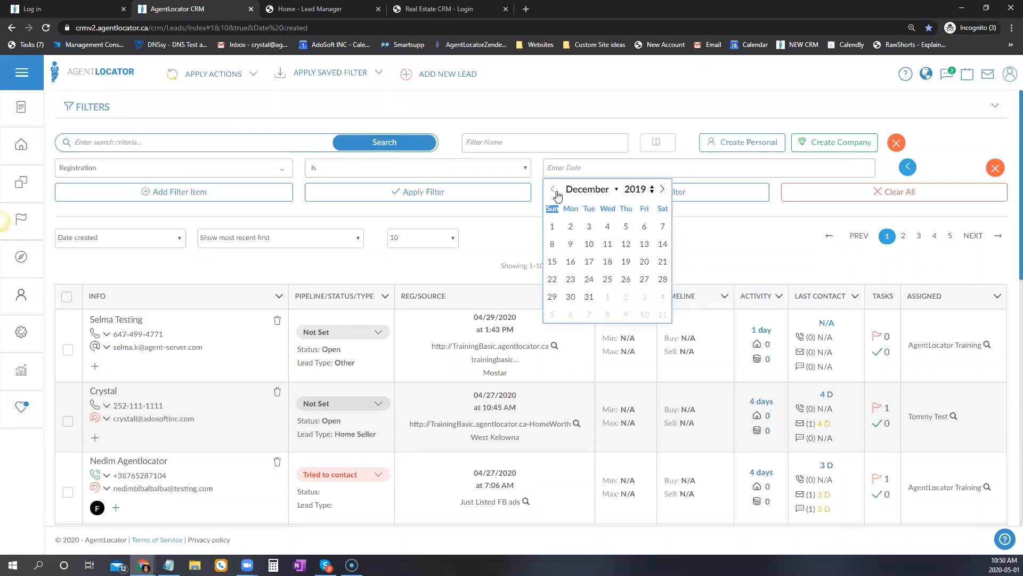
pyautogui.click(589, 297)
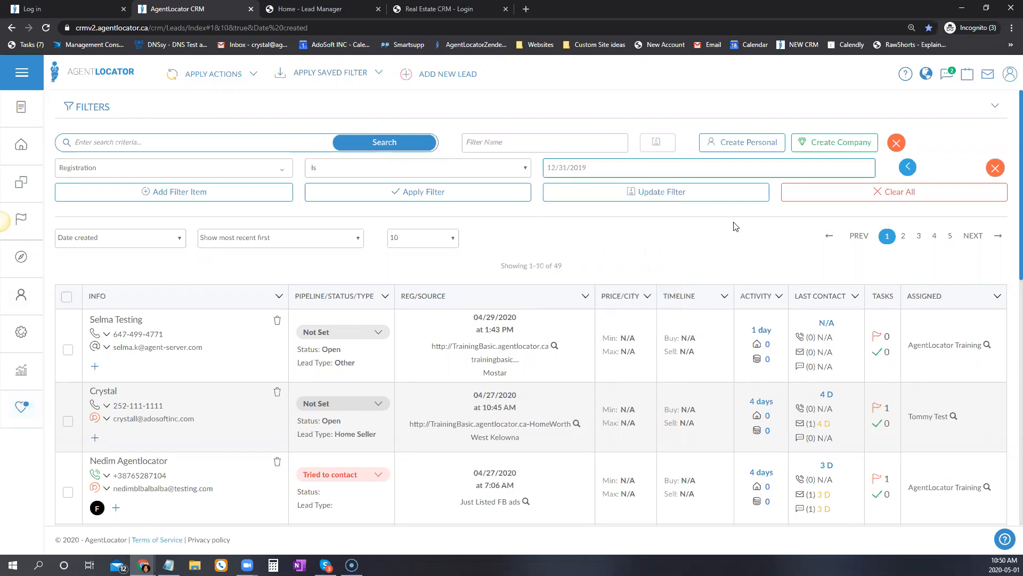
pyautogui.click(454, 191)
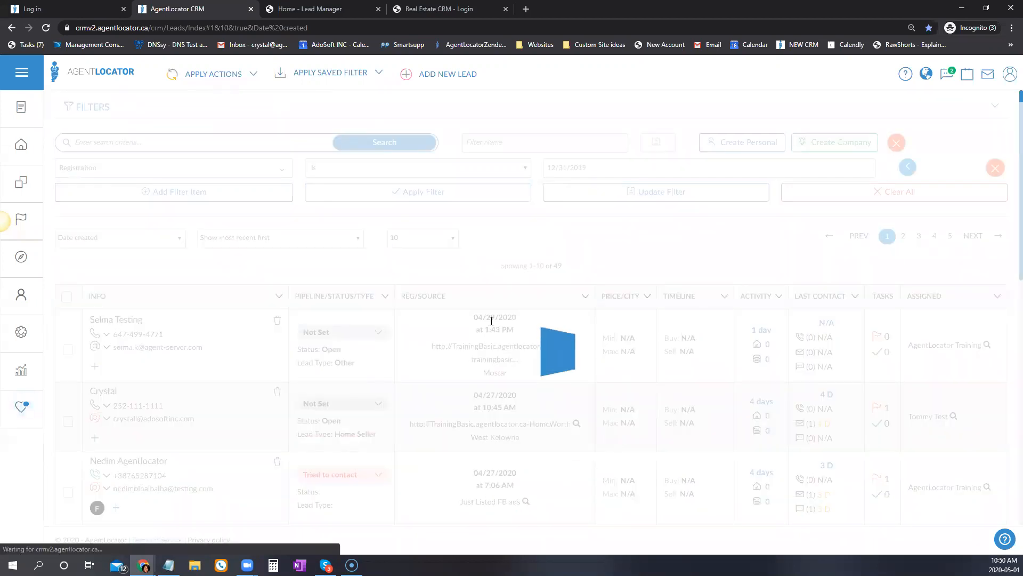
pyautogui.scroll(-5, 495, 411)
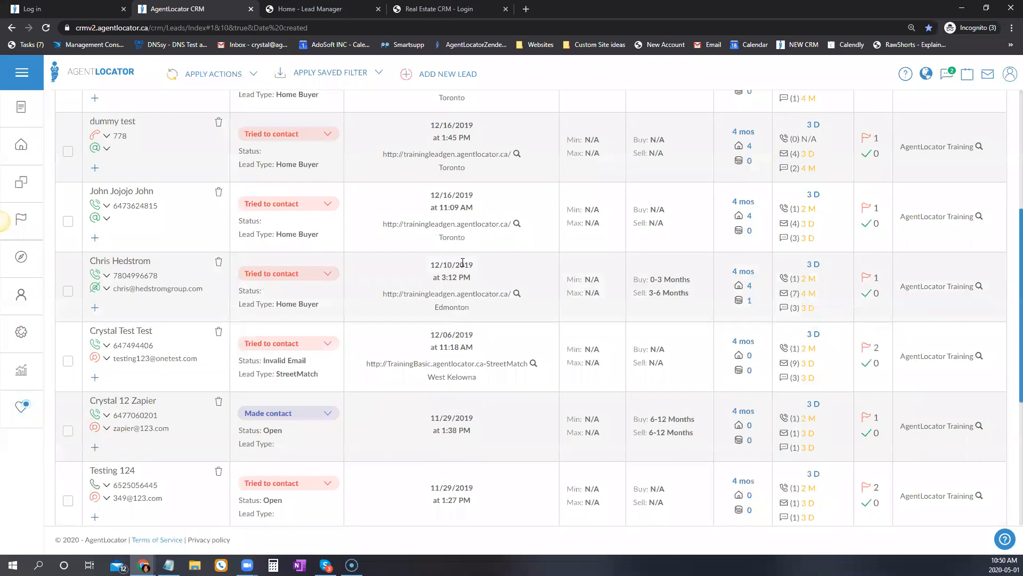
pyautogui.scroll(-5, 495, 383)
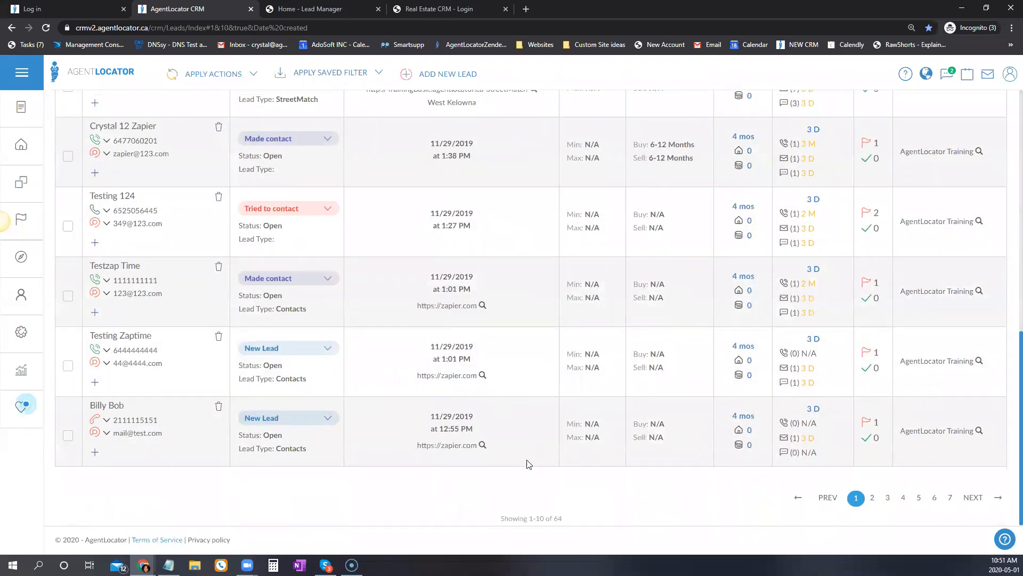
pyautogui.scroll(10, 511, 459)
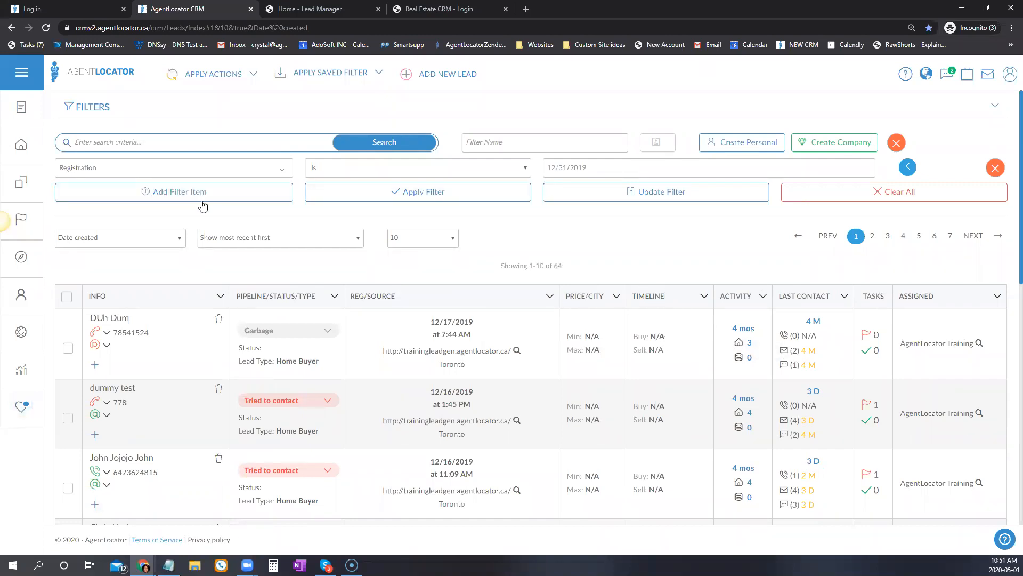
# Filter the leads by Religion set to Christian.
pyautogui.click(186, 170)
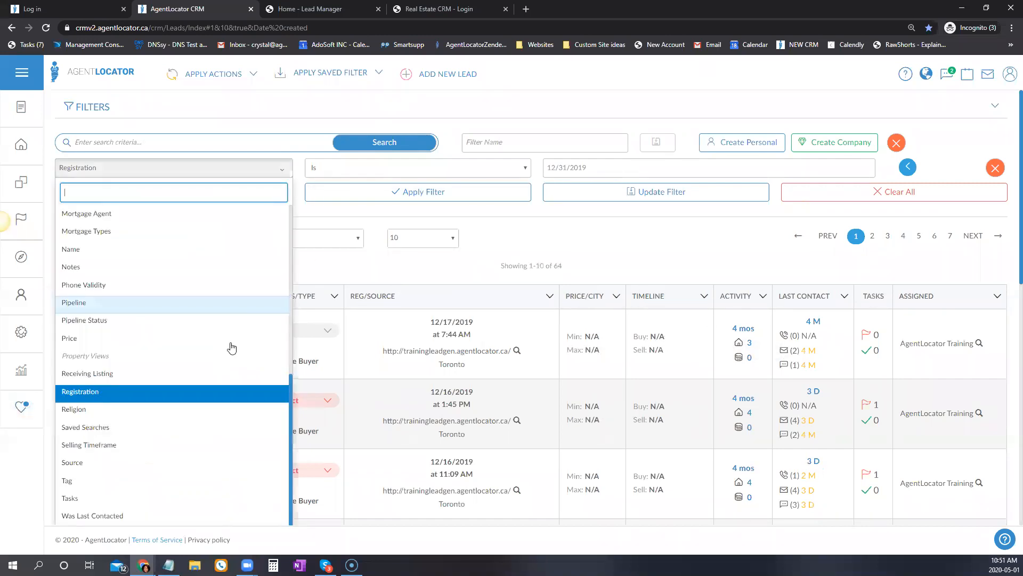
pyautogui.click(95, 417)
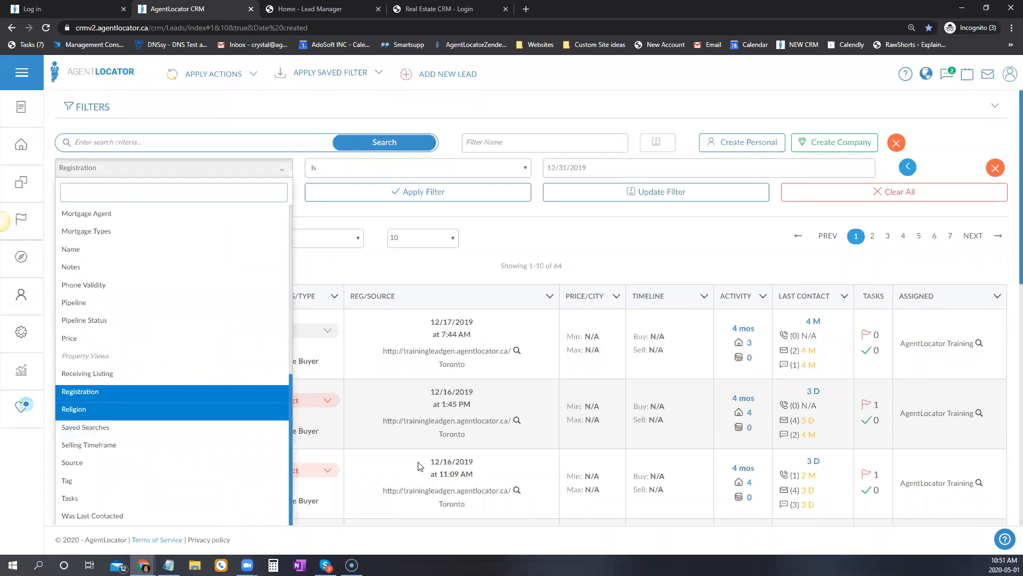
pyautogui.click(576, 173)
pyautogui.click(580, 214)
pyautogui.click(482, 196)
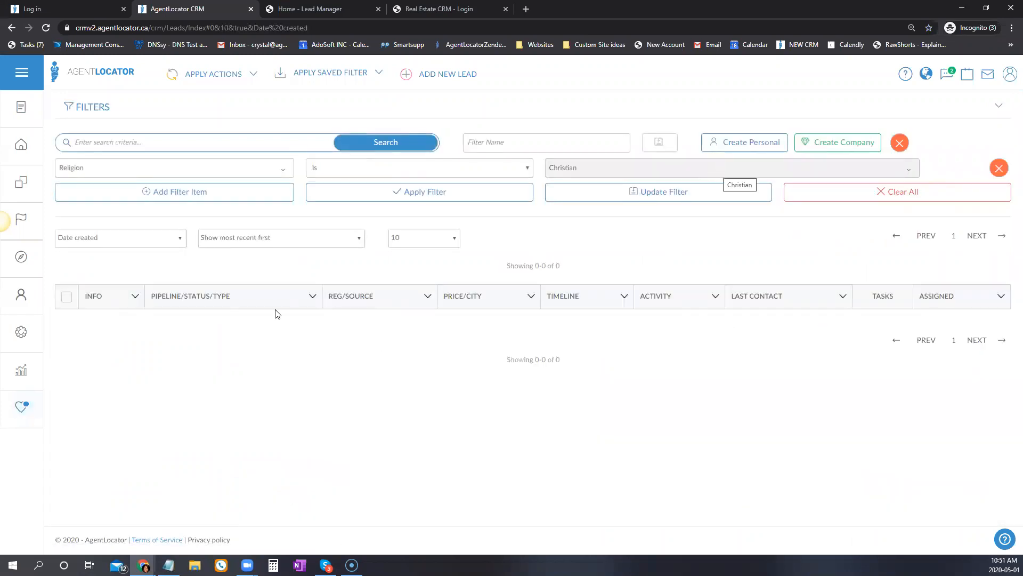
# Switch the filter to Saved Searches and apply, showing 83 leads.
pyautogui.click(135, 169)
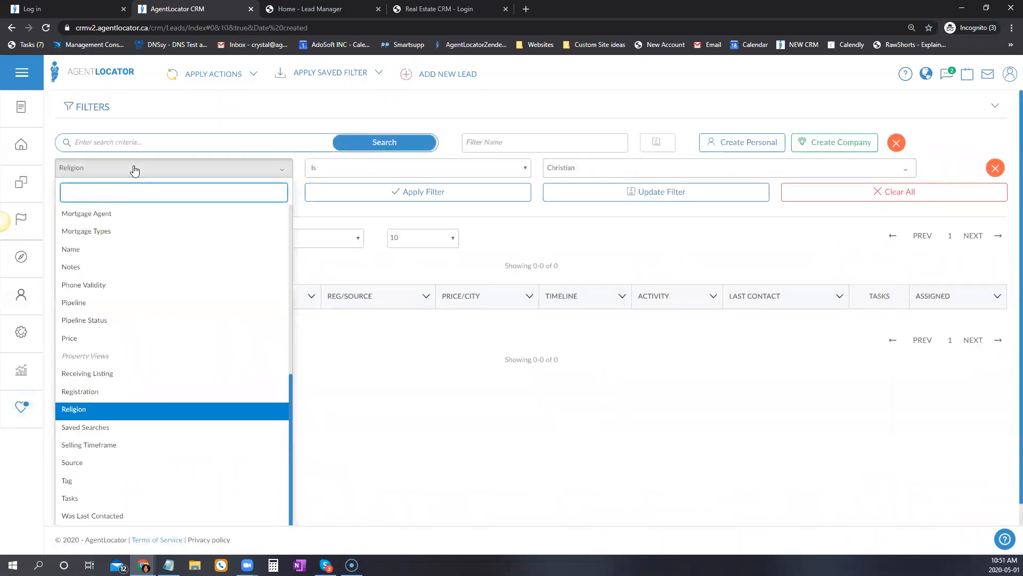
pyautogui.click(104, 427)
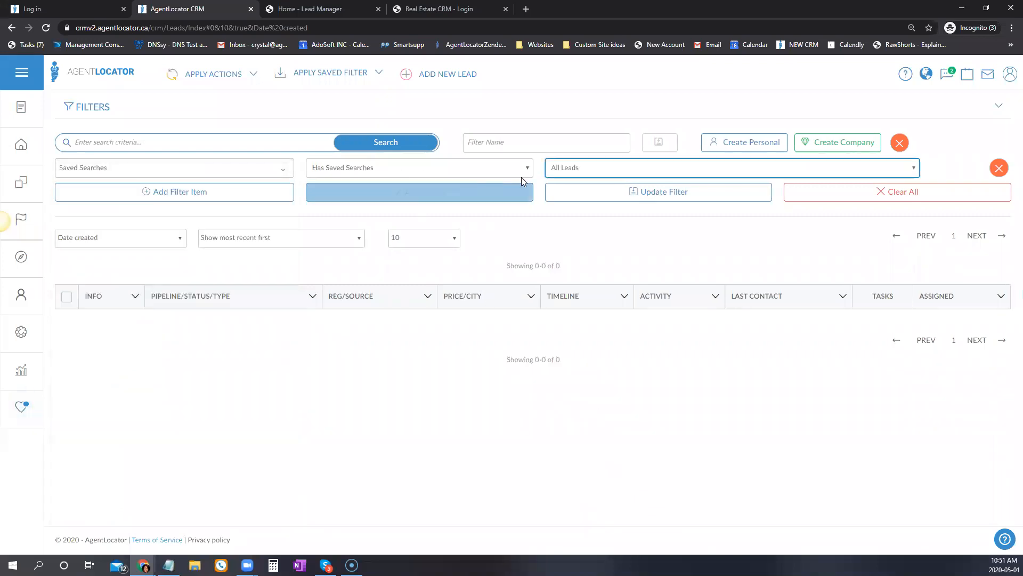
pyautogui.click(569, 172)
pyautogui.click(557, 169)
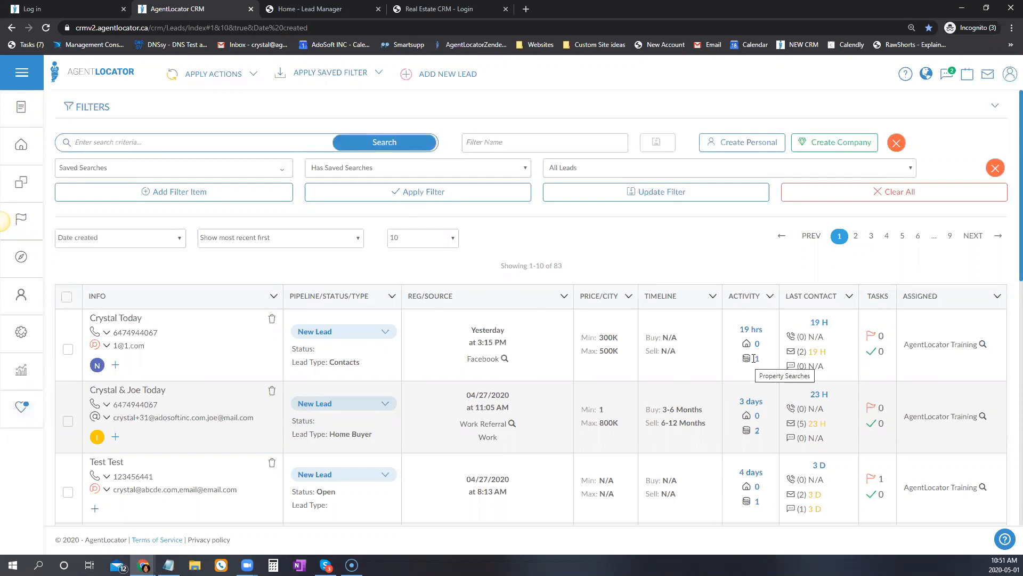
pyautogui.scroll(-2, 757, 472)
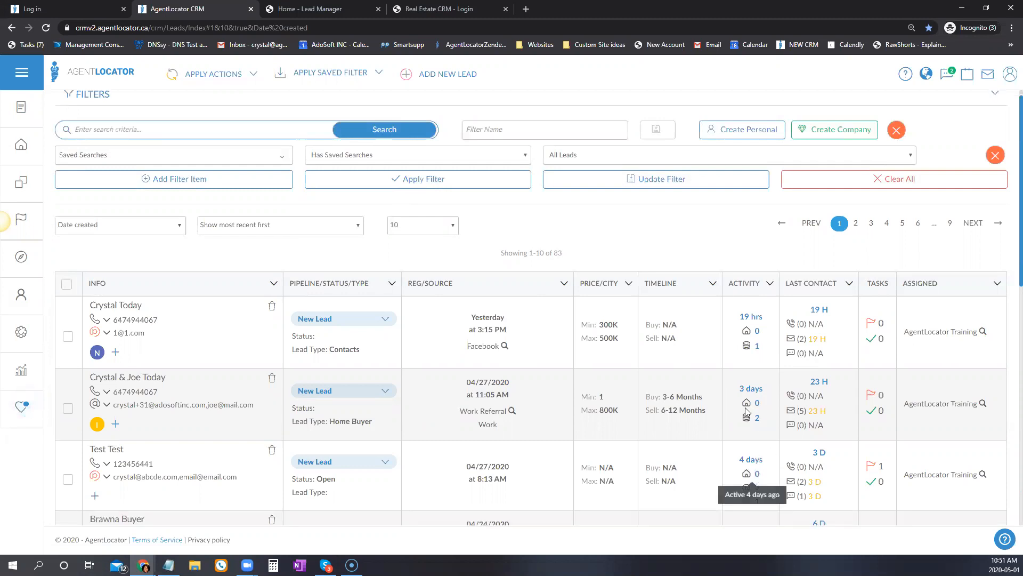
pyautogui.moveTo(746, 477); pyautogui.dragTo(777, 470)
pyautogui.scroll(-3, 713, 451)
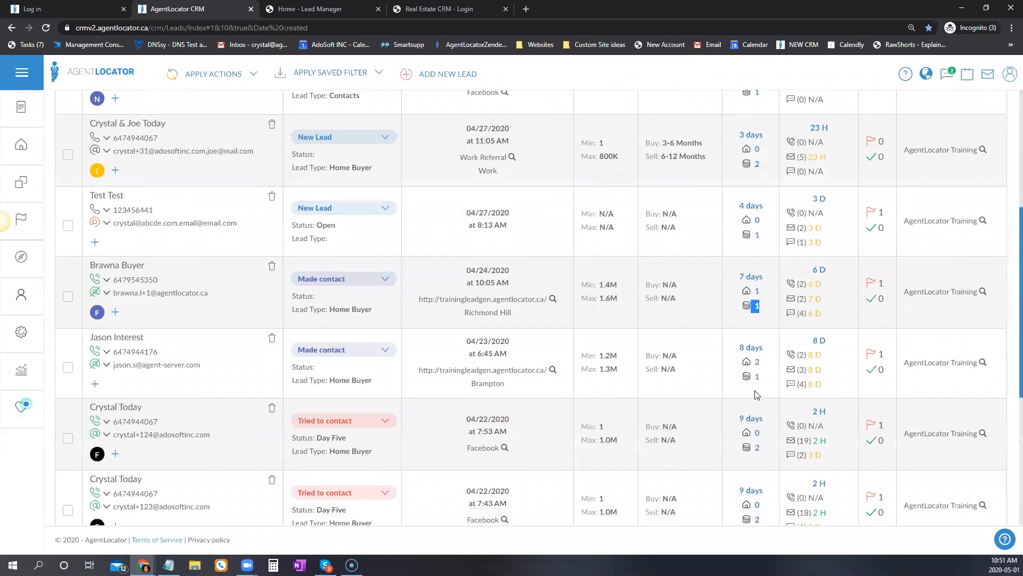
pyautogui.scroll(5, 725, 492)
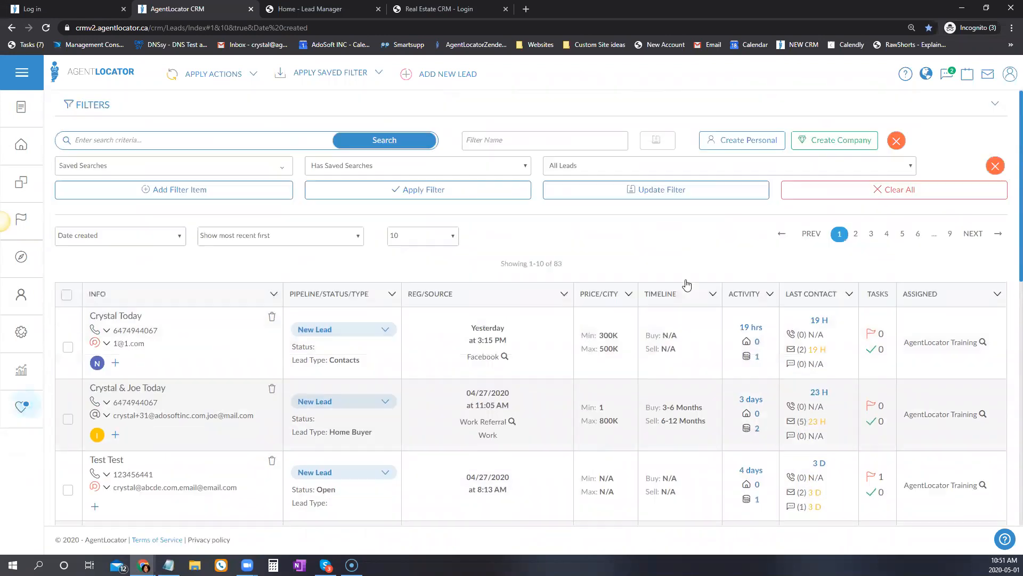
# Set the filter to Source Is Facebook and apply, leaving 16 leads.
pyautogui.click(142, 171)
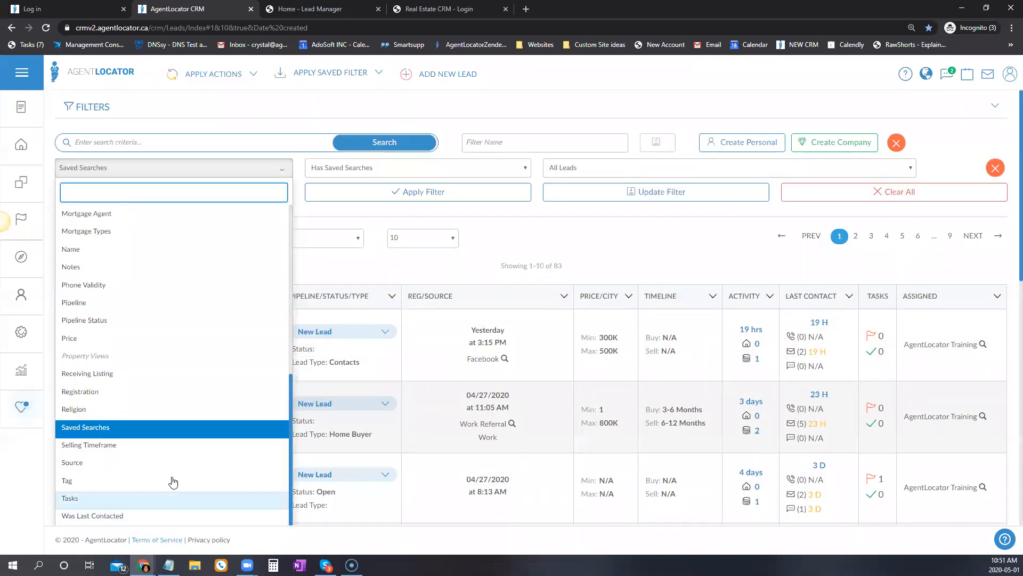
pyautogui.scroll(-1, 94, 397)
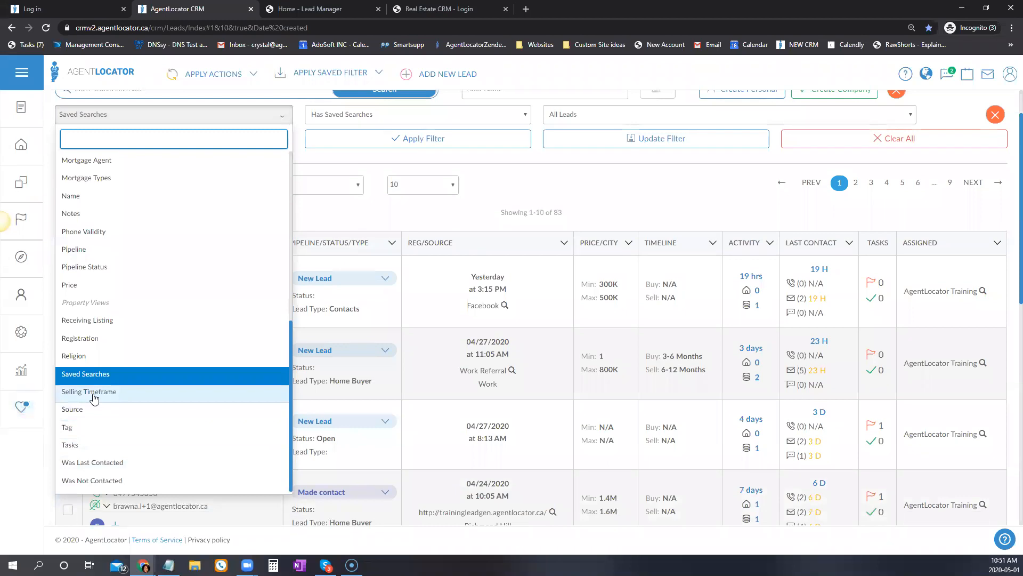
pyautogui.click(75, 413)
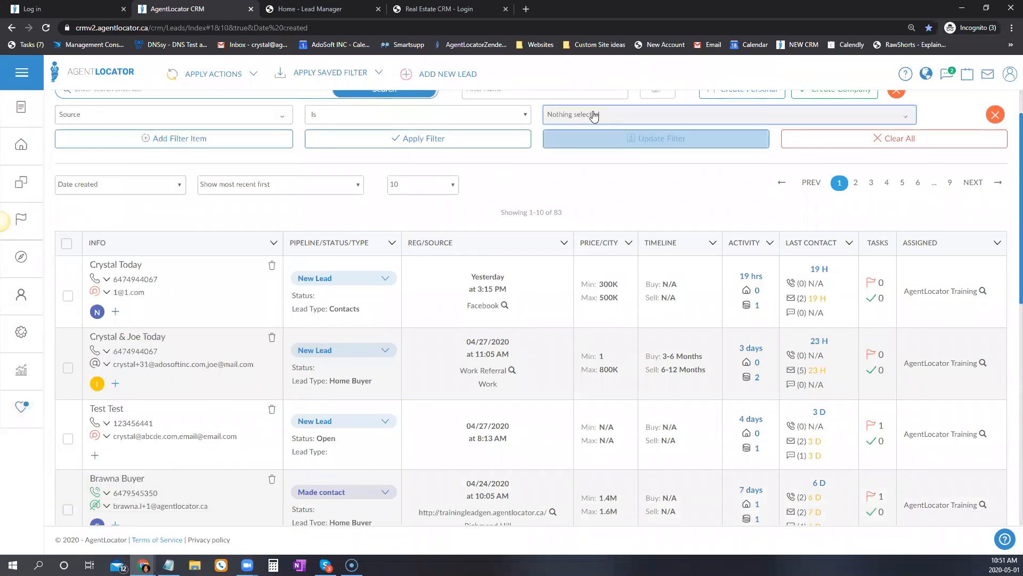
pyautogui.click(571, 114)
pyautogui.click(565, 207)
pyautogui.click(418, 138)
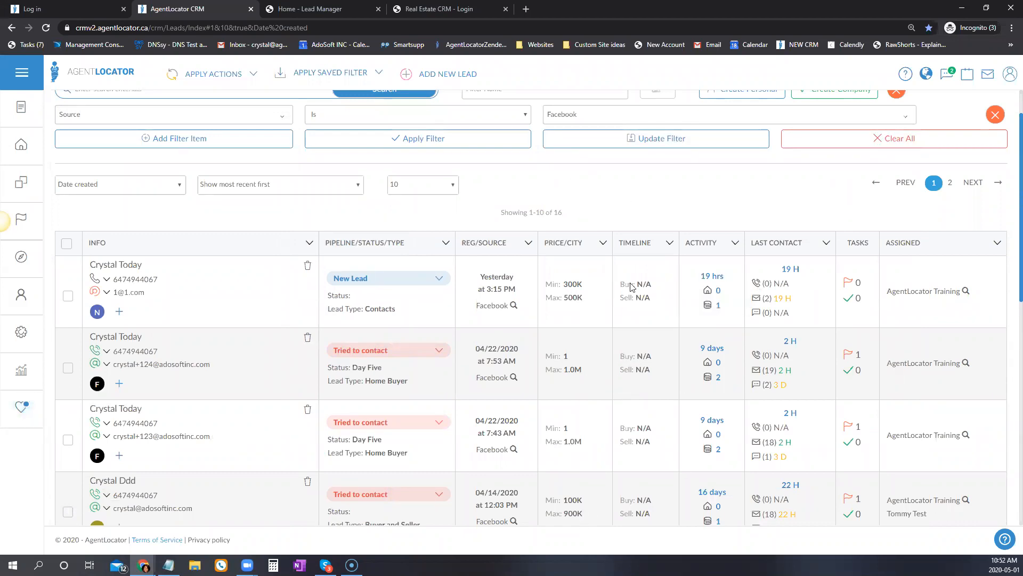
pyautogui.scroll(1, 660, 298)
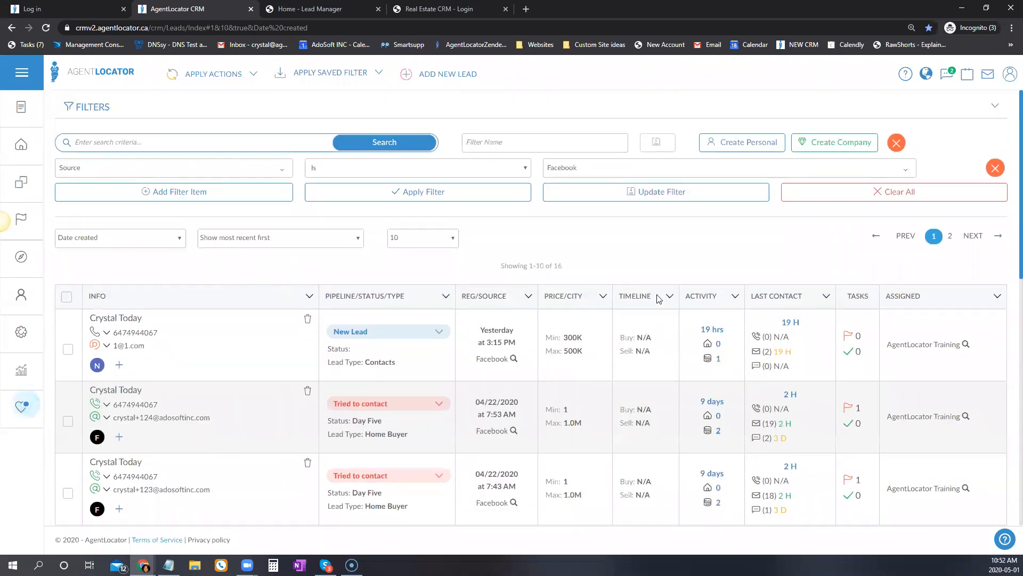
# Filter by Tag matching All of B: First Time and Buyer Etobicoke.
pyautogui.click(207, 168)
pyautogui.scroll(-1, 209, 246)
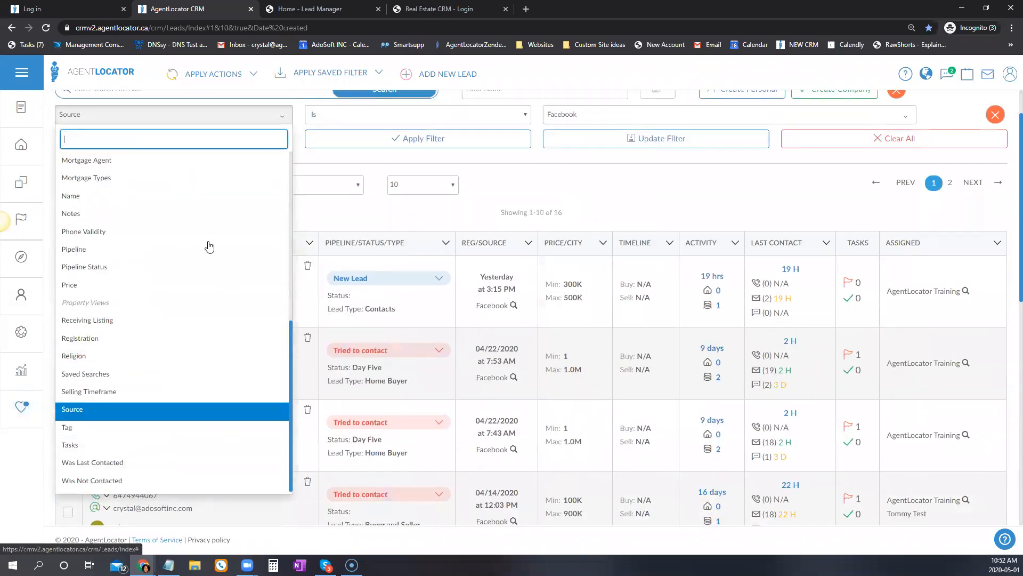
pyautogui.click(85, 431)
pyautogui.scroll(1, 436, 258)
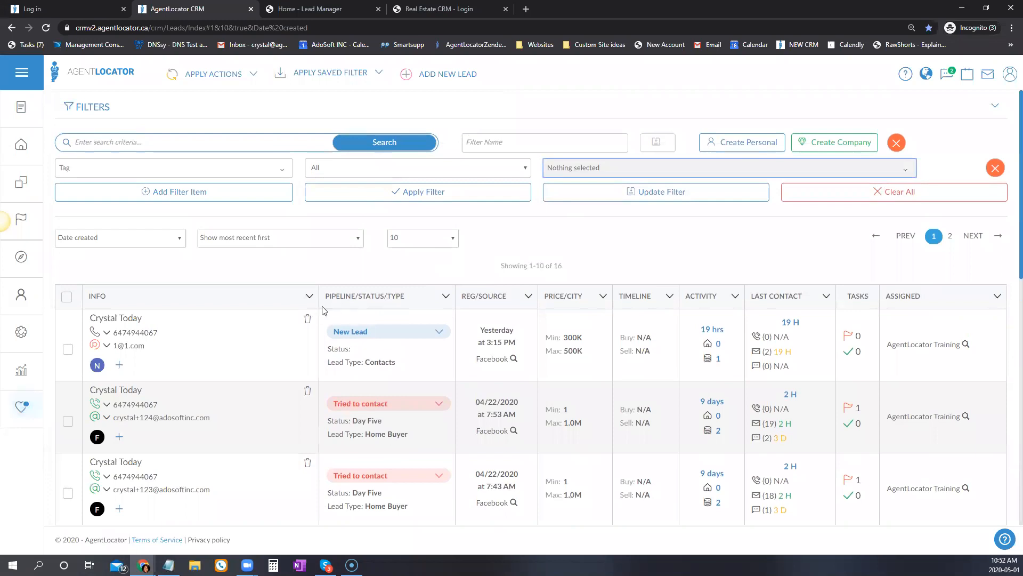
pyautogui.click(371, 173)
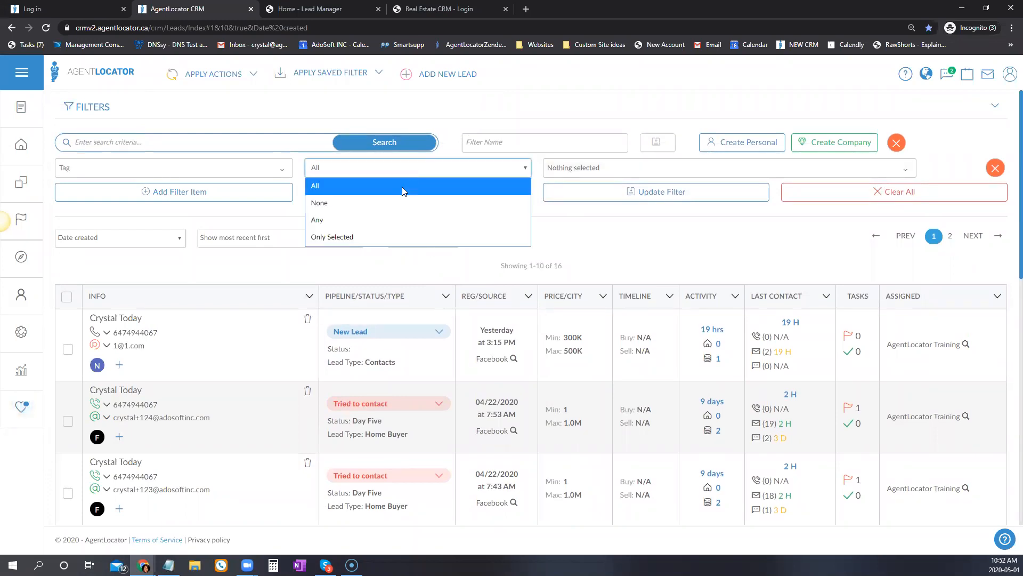
pyautogui.click(330, 187)
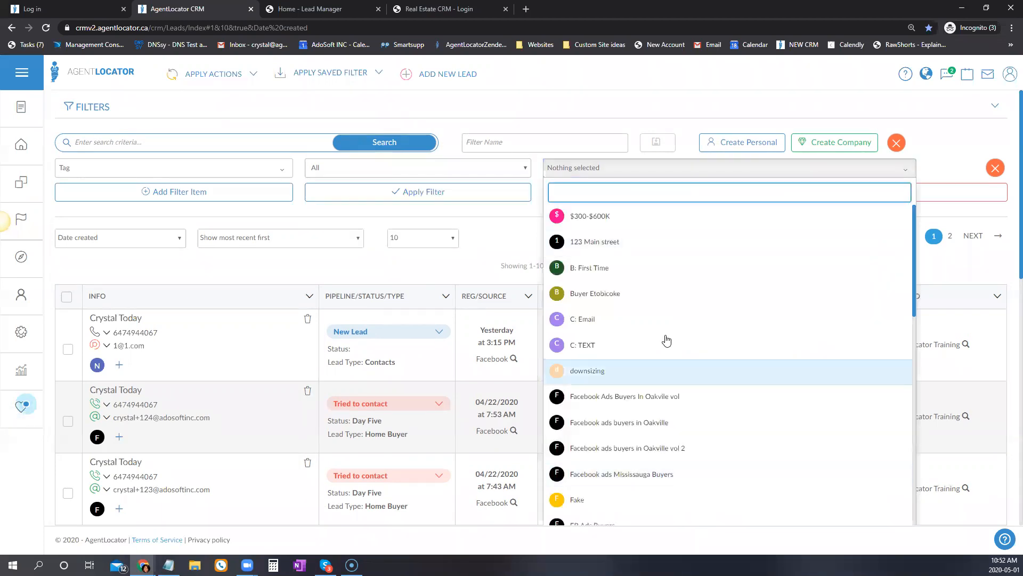
pyautogui.click(590, 267)
pyautogui.click(606, 295)
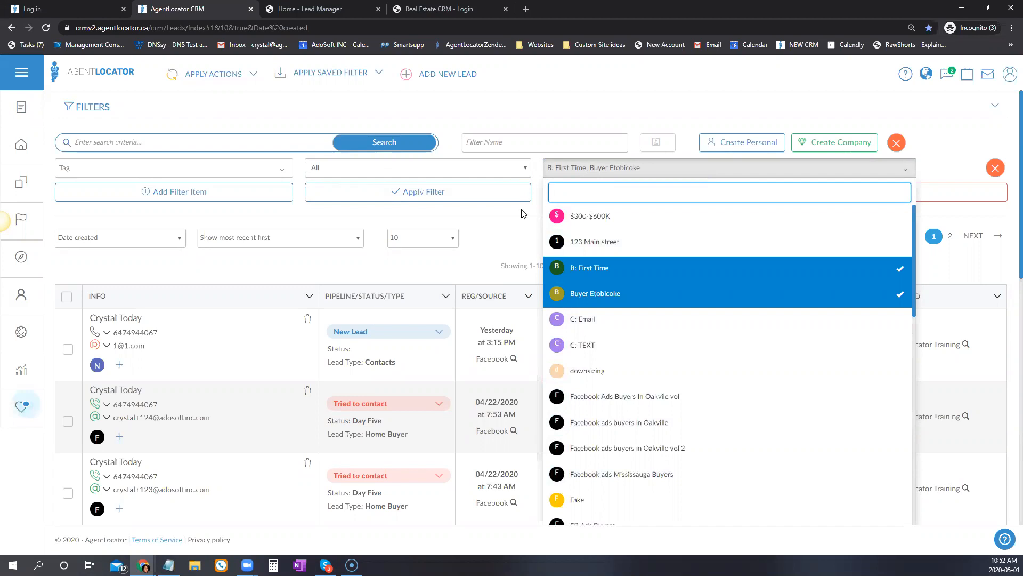
pyautogui.click(494, 197)
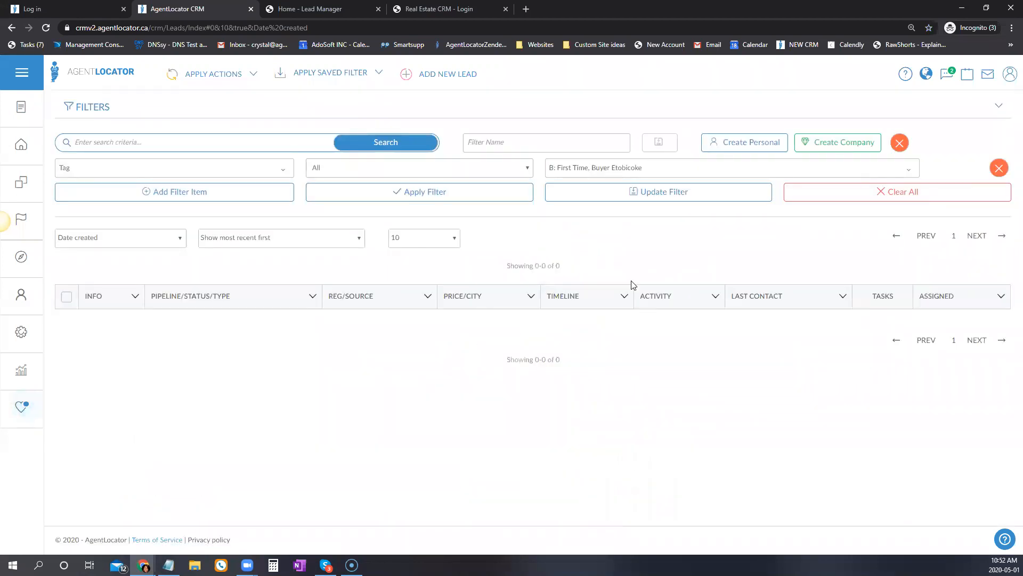
# Change the tag match to None and reapply, giving 126 leads.
pyautogui.click(528, 169)
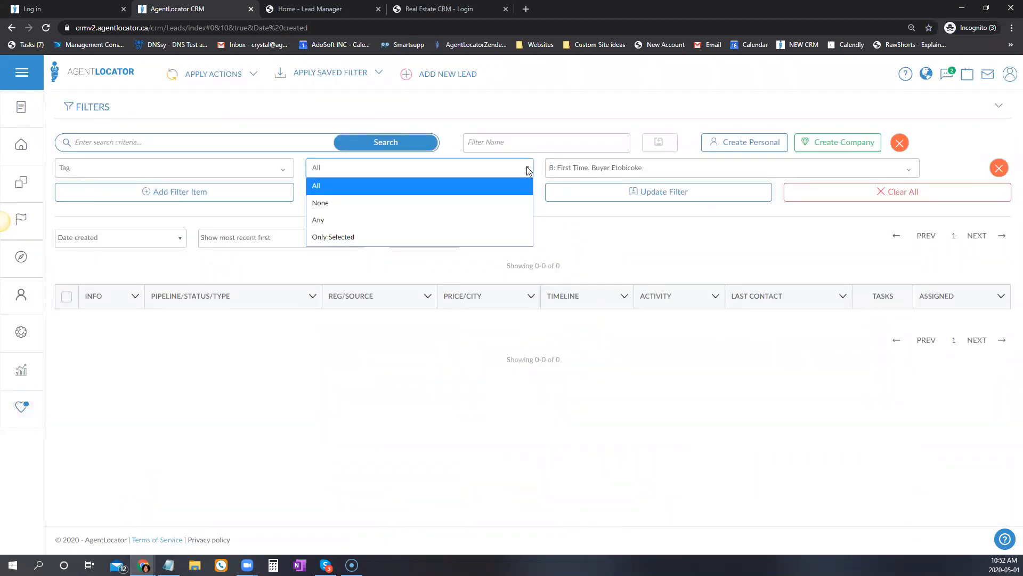
pyautogui.click(323, 205)
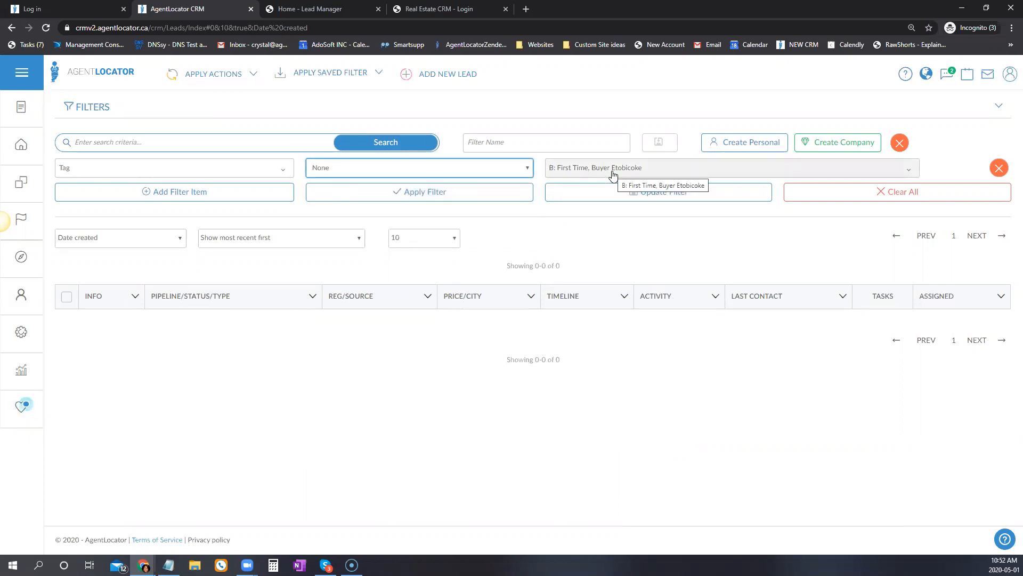
pyautogui.click(450, 192)
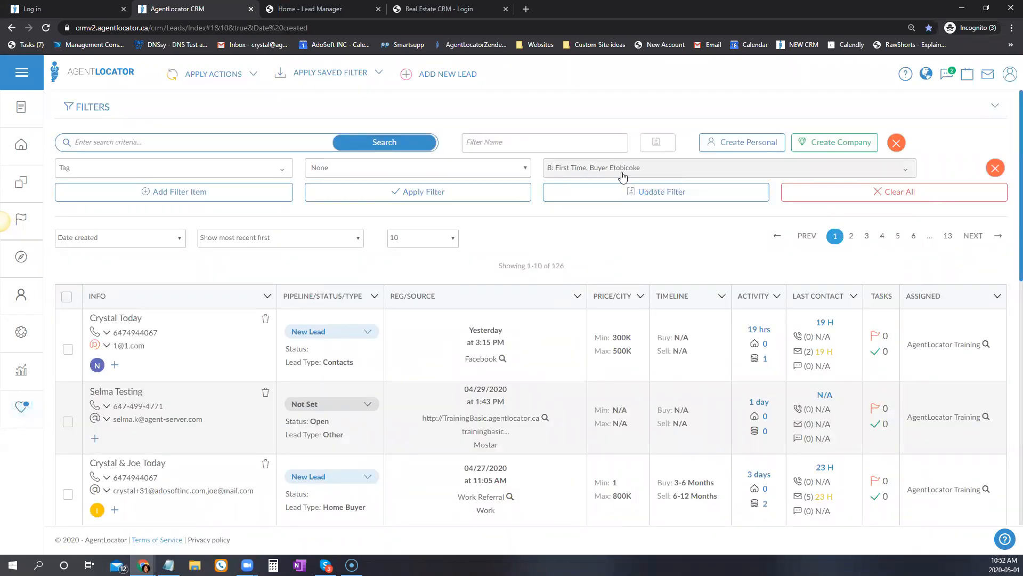
pyautogui.click(354, 167)
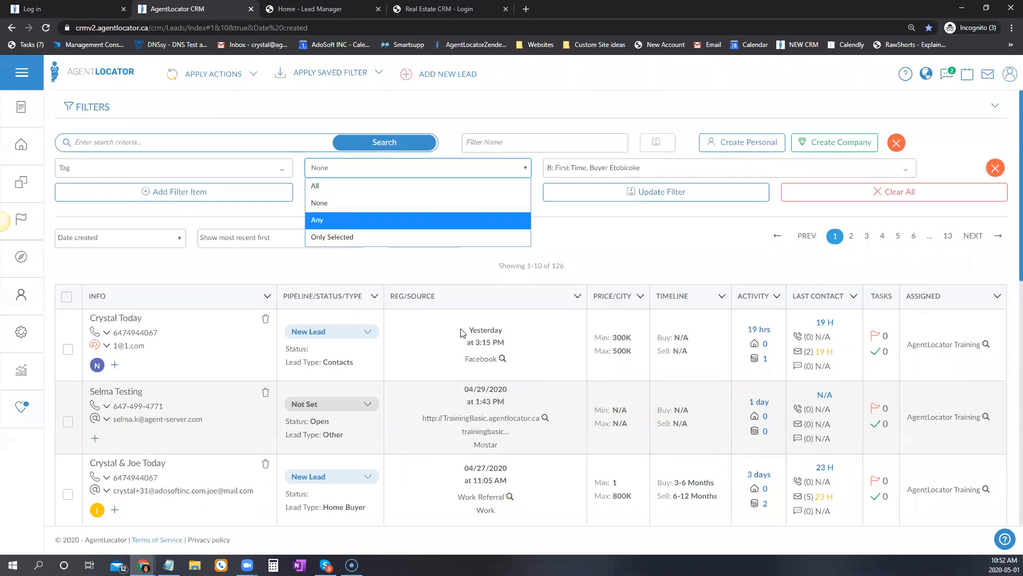
# Set the tag match to Any and apply the filter.
pyautogui.click(384, 220)
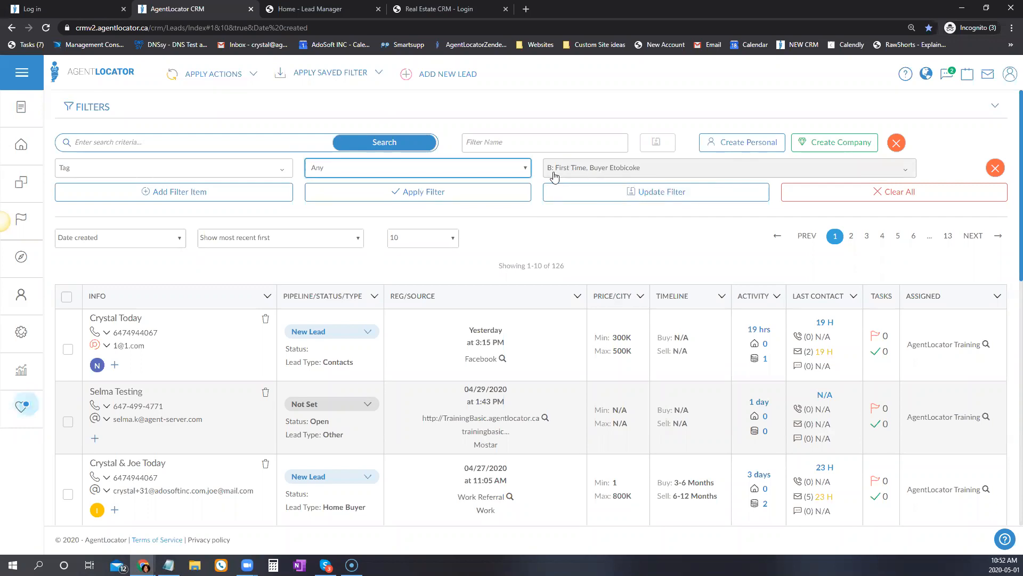
pyautogui.click(810, 194)
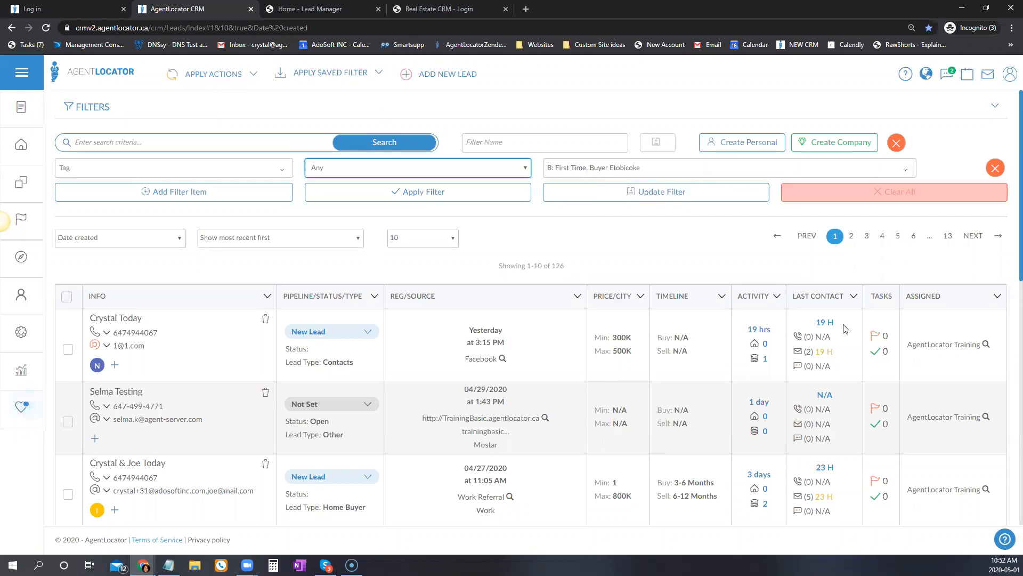
pyautogui.click(433, 192)
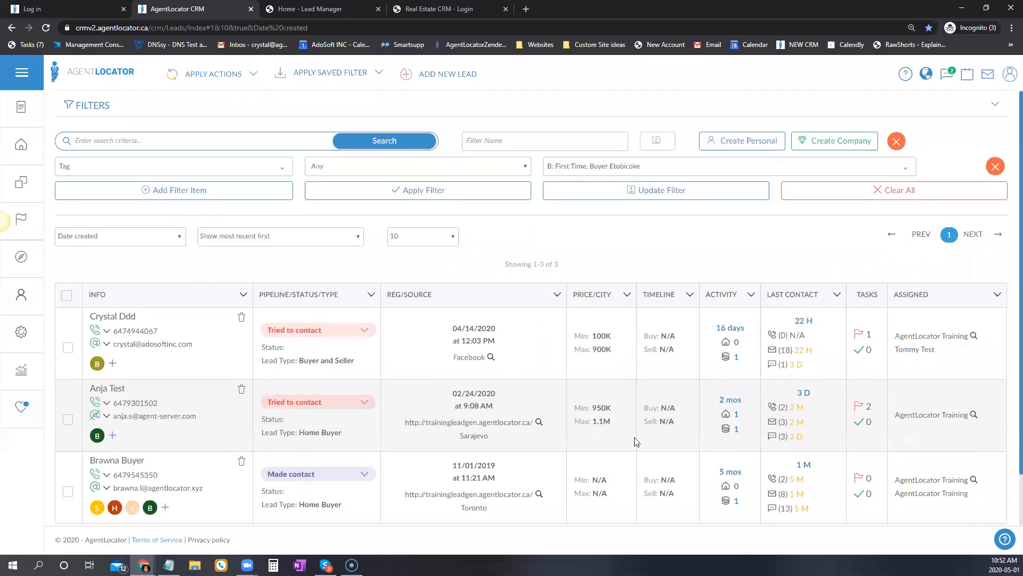
pyautogui.scroll(-1, 632, 446)
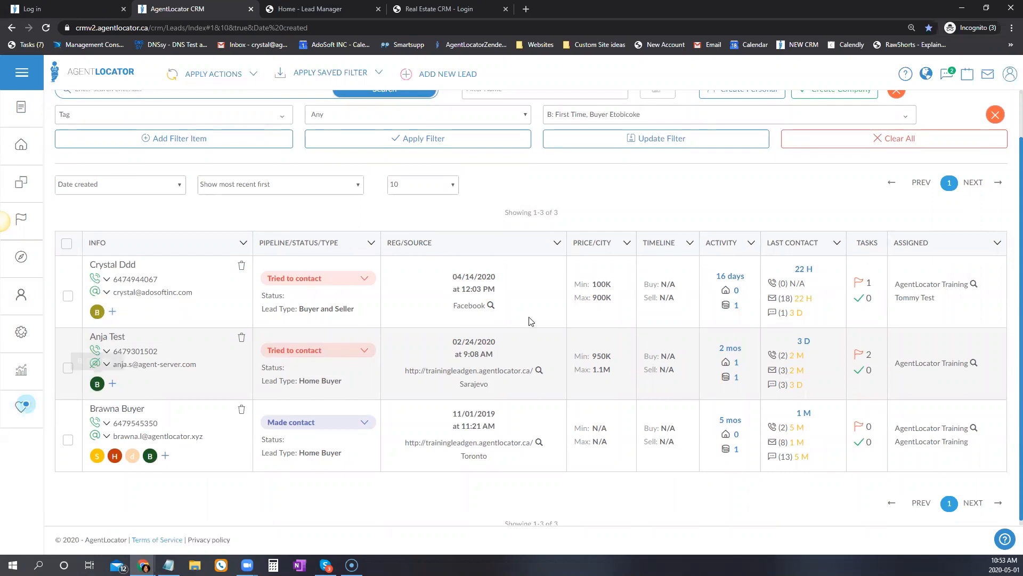
pyautogui.scroll(1, 527, 319)
# Change the tag match to Only Selected and apply, leaving 0 leads.
pyautogui.click(526, 170)
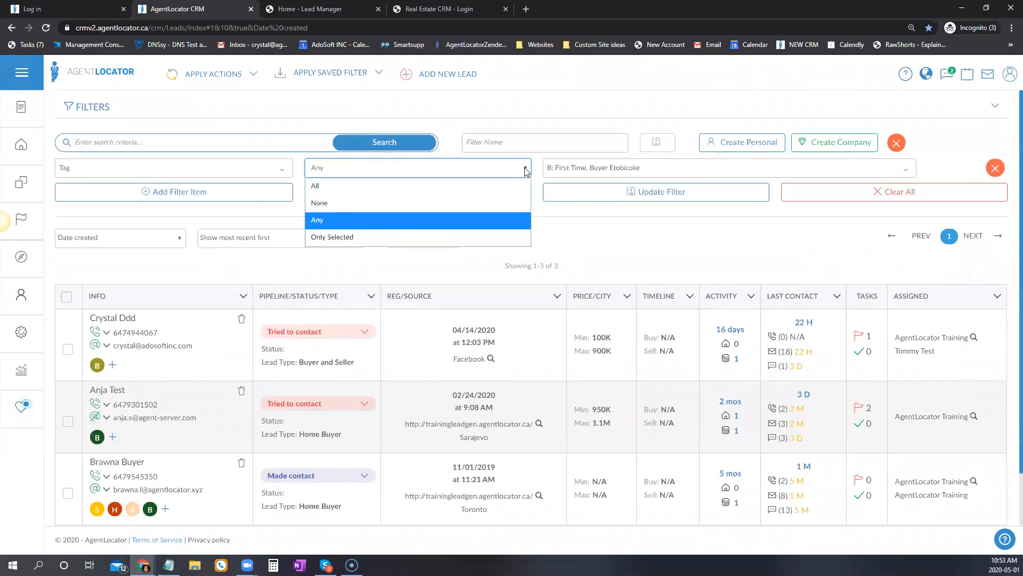
pyautogui.click(320, 236)
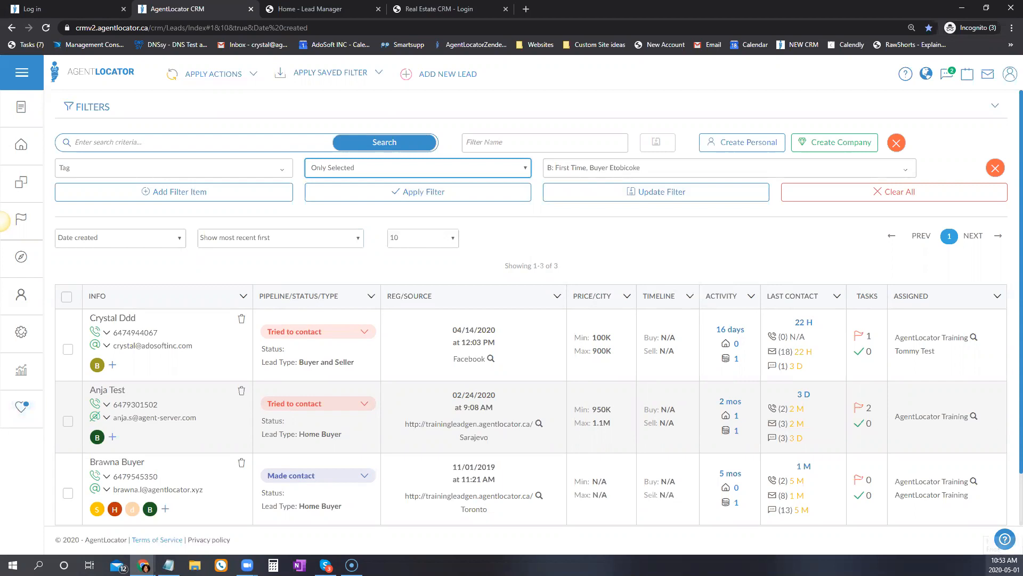
pyautogui.click(470, 189)
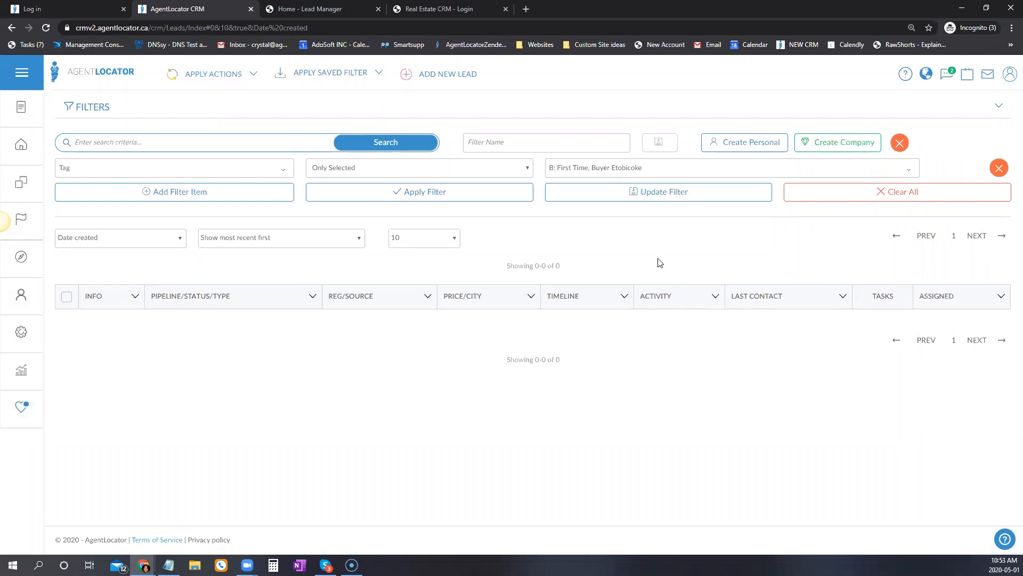
pyautogui.click(256, 173)
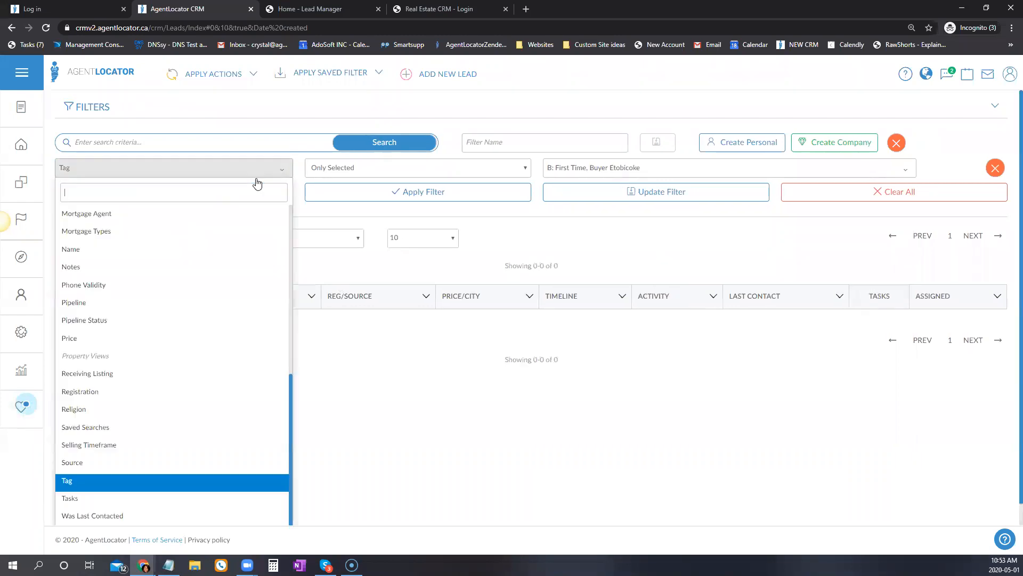
# Filter the leads by Tasks with status Not Started and period Last Month.
pyautogui.scroll(-1, 114, 469)
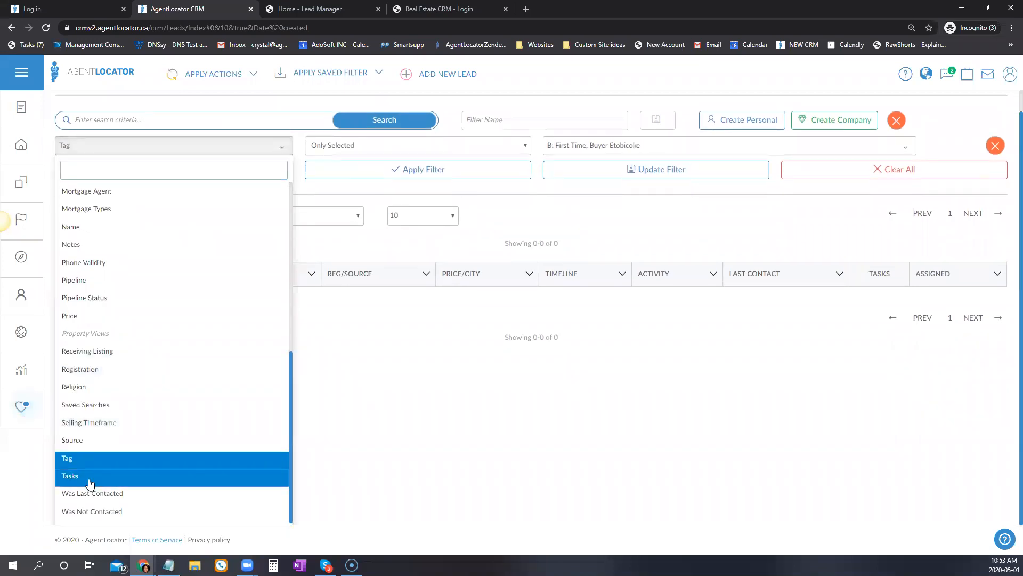
pyautogui.click(114, 476)
pyautogui.click(368, 169)
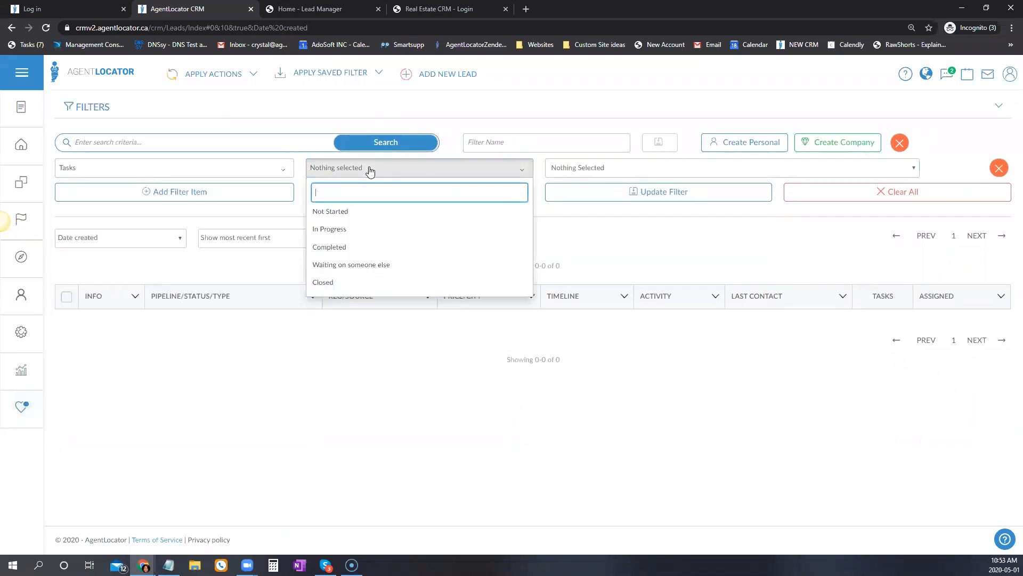
pyautogui.click(331, 212)
pyautogui.click(609, 251)
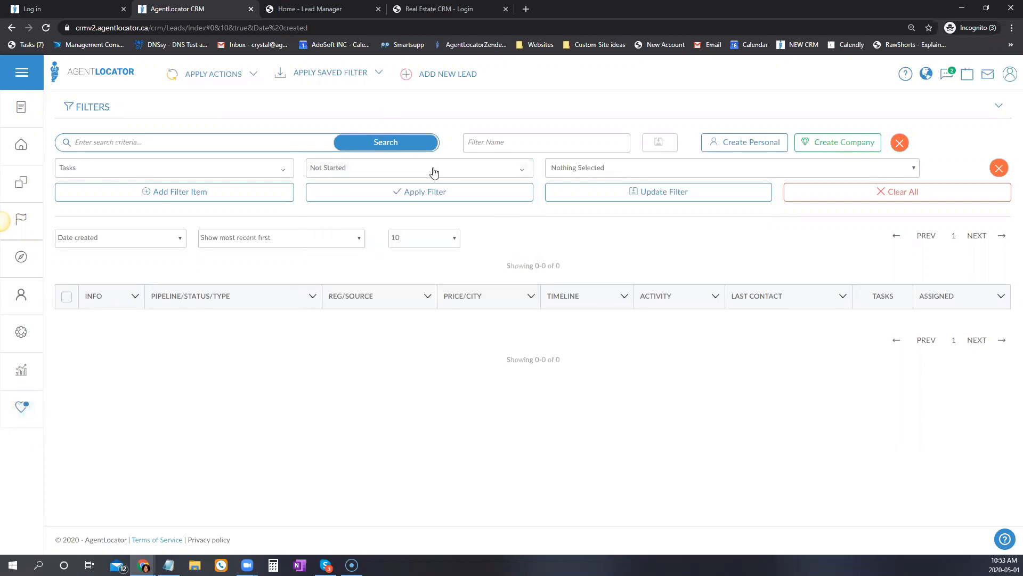
pyautogui.click(638, 163)
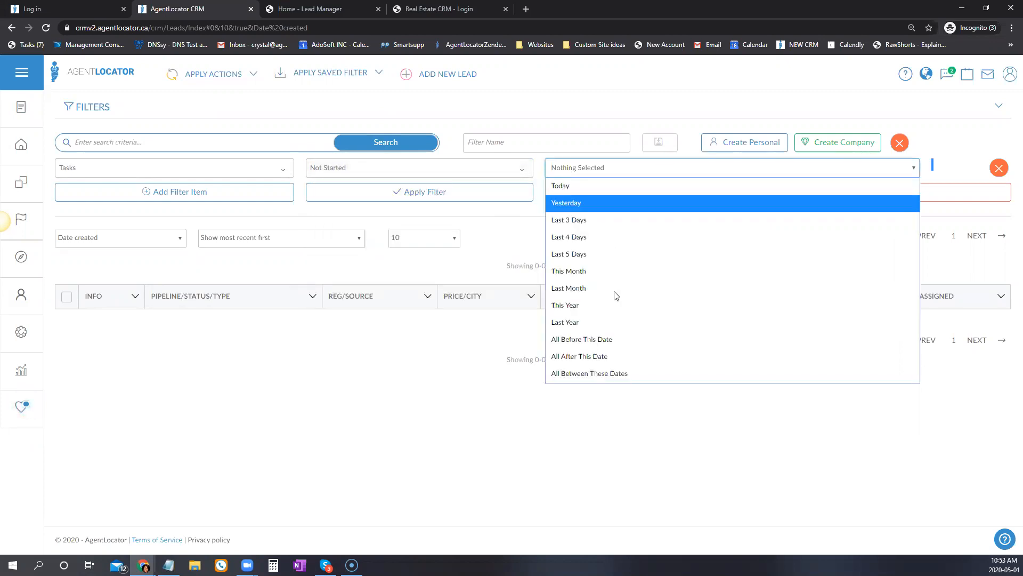
pyautogui.click(569, 288)
pyautogui.click(514, 193)
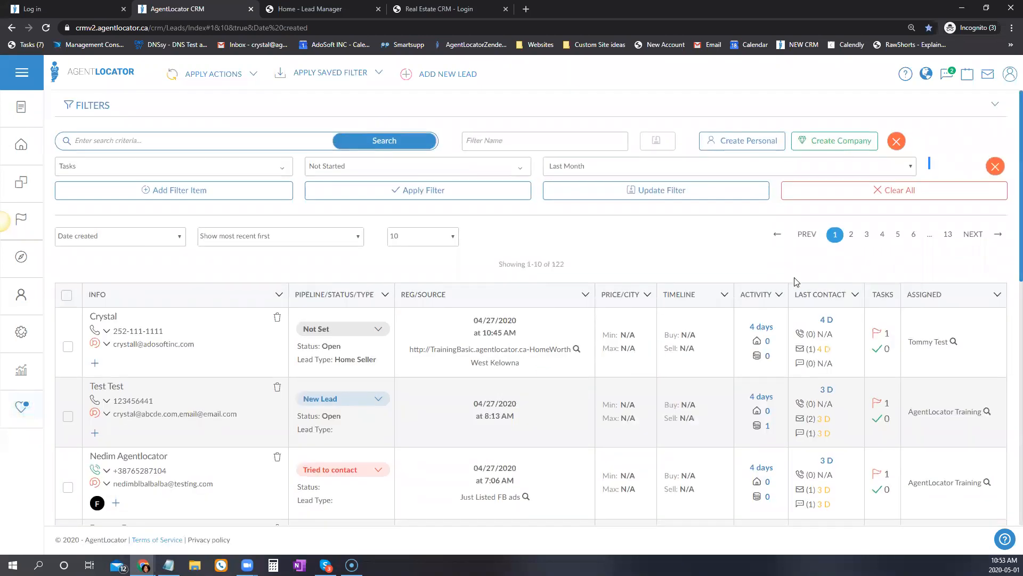
# Review the resulting 122-lead list and its task tooltips.
pyautogui.scroll(-2, 794, 281)
pyautogui.scroll(-3, 794, 281)
pyautogui.scroll(5, 795, 281)
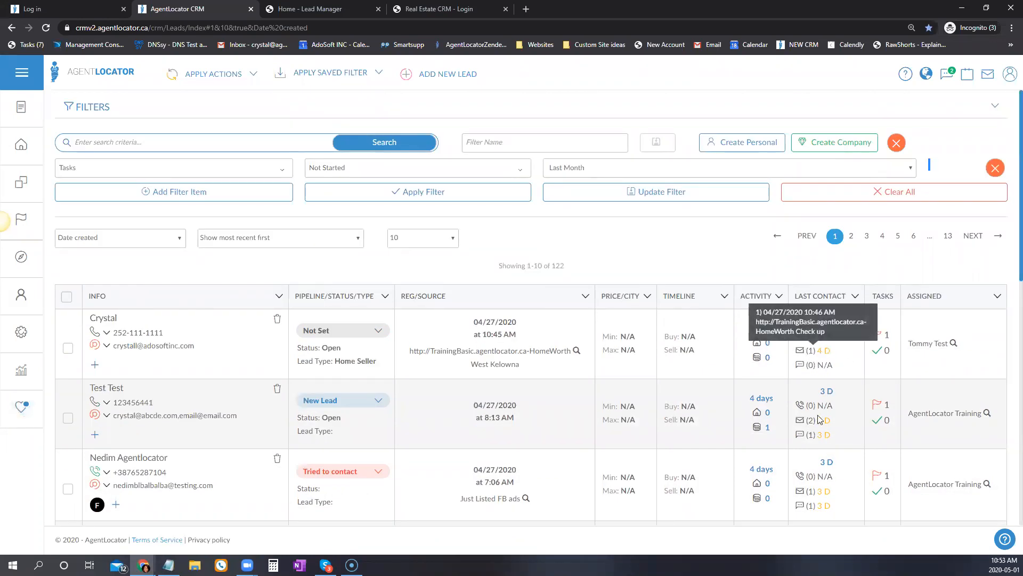
pyautogui.moveTo(807, 427)
pyautogui.moveTo(807, 426); pyautogui.dragTo(813, 324)
pyautogui.moveTo(881, 337)
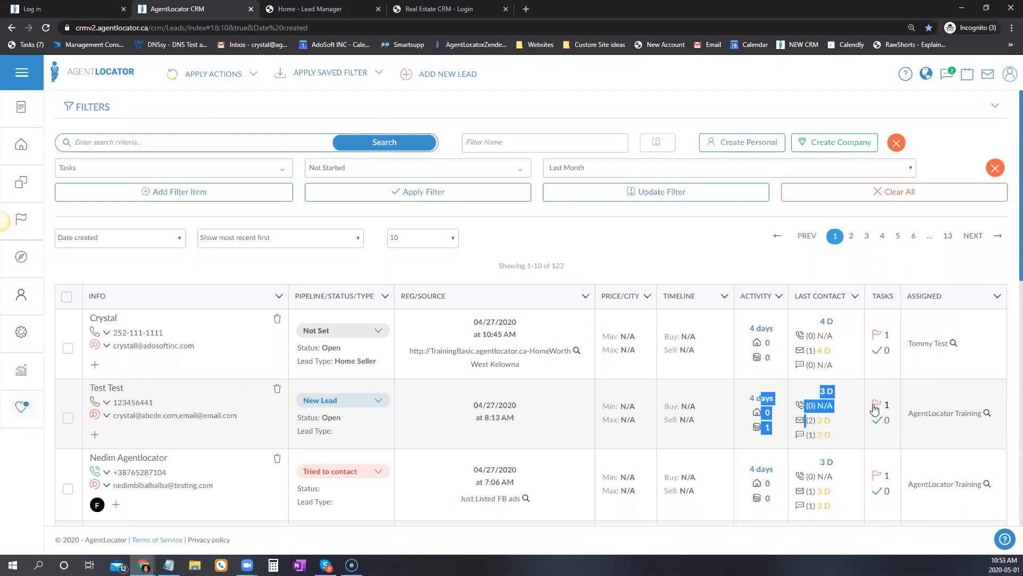
pyautogui.moveTo(882, 479)
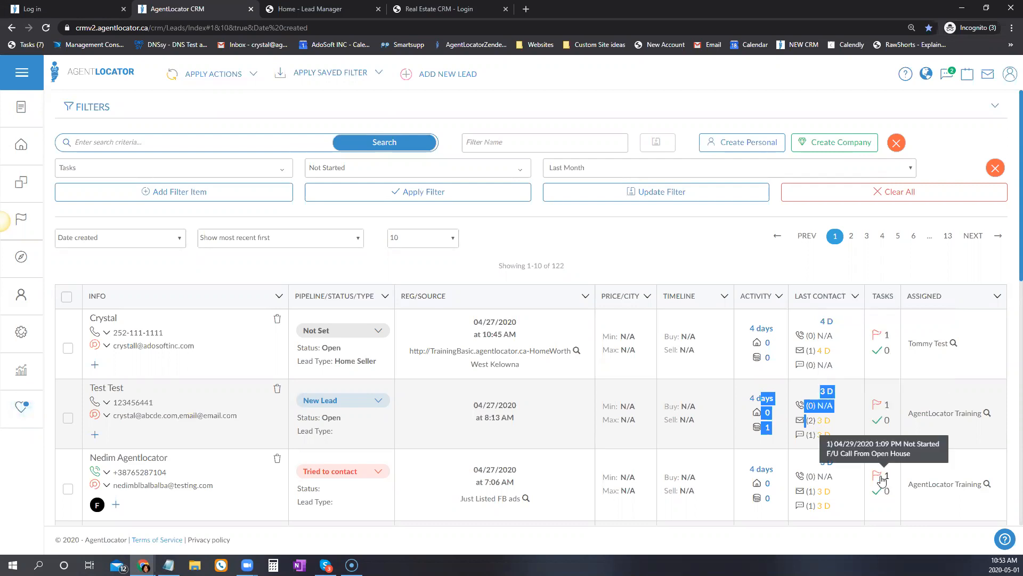
pyautogui.scroll(-5, 885, 427)
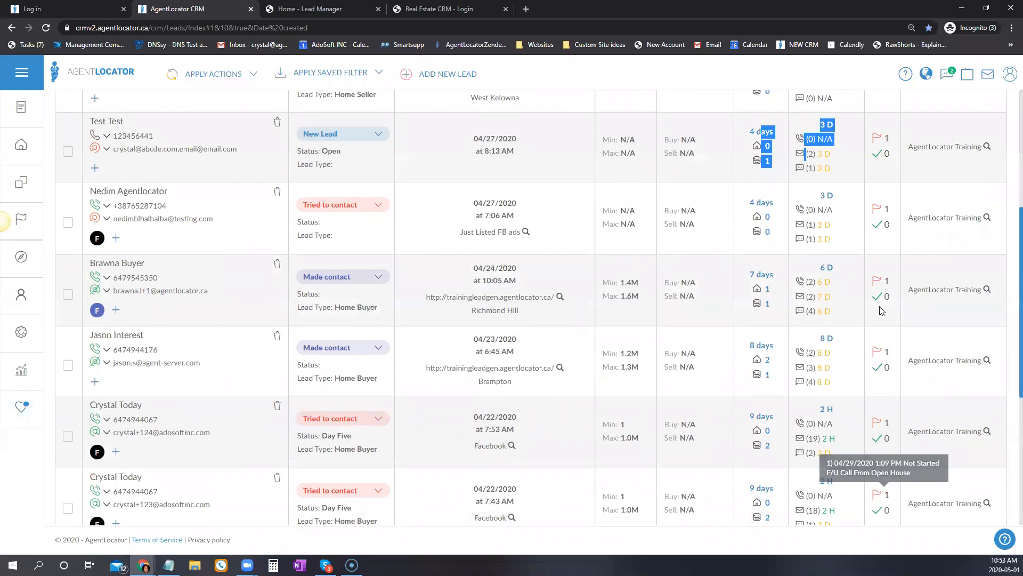
pyautogui.scroll(5, 775, 353)
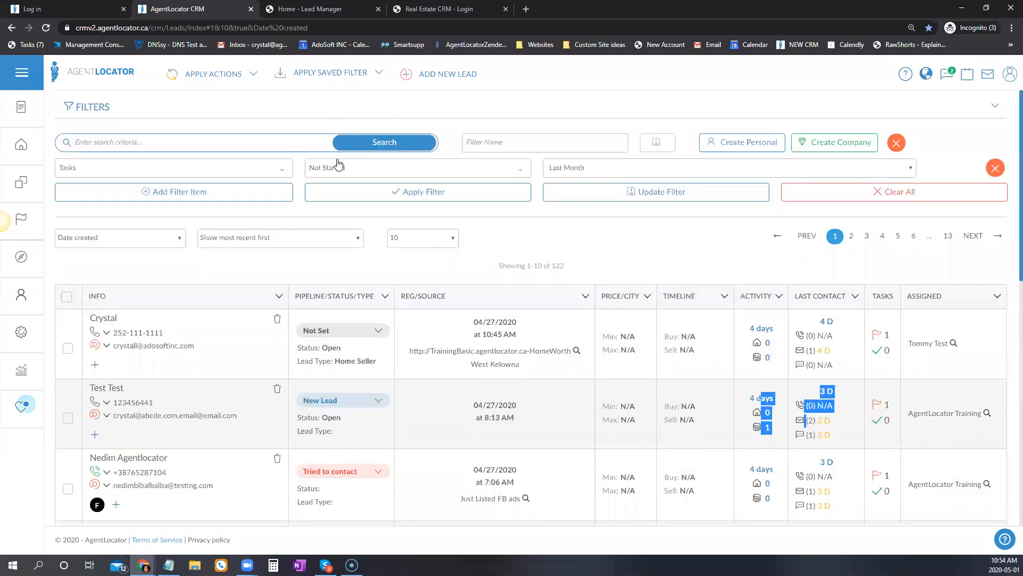
# Recheck that Last Month and Not Started remain selected, then bring up the filter field list.
pyautogui.click(586, 175)
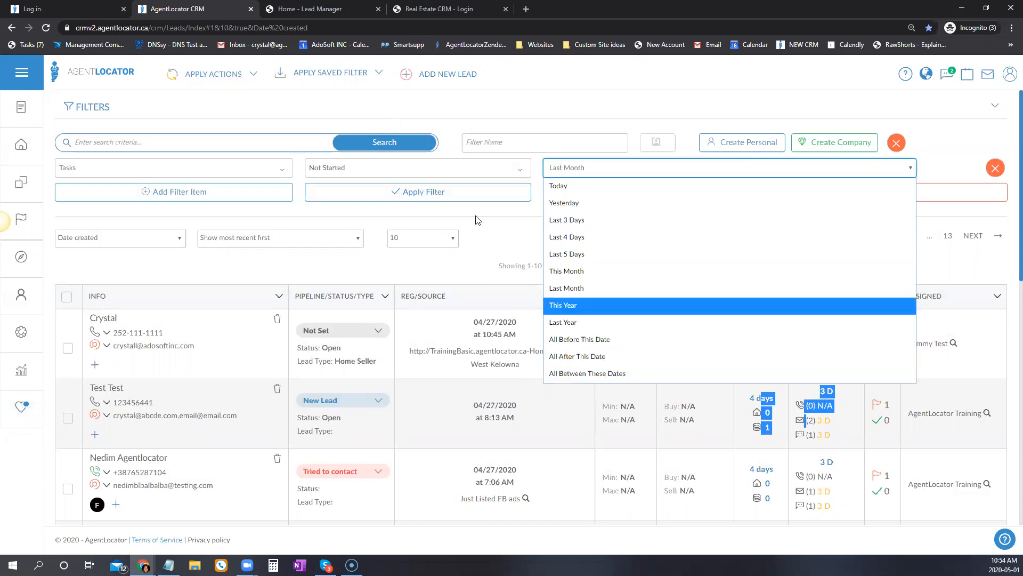
pyautogui.click(564, 288)
pyautogui.click(464, 170)
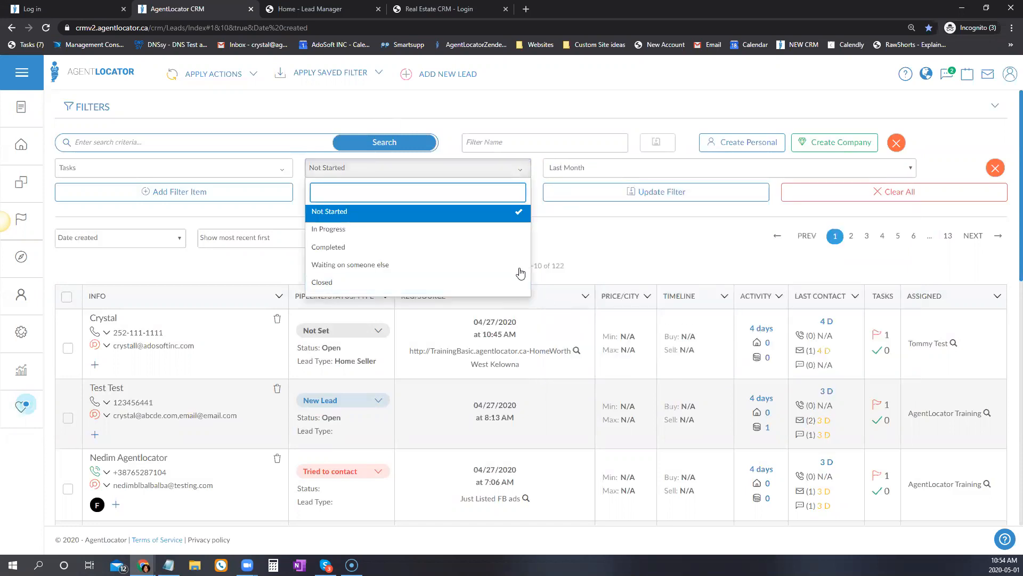
pyautogui.click(318, 224)
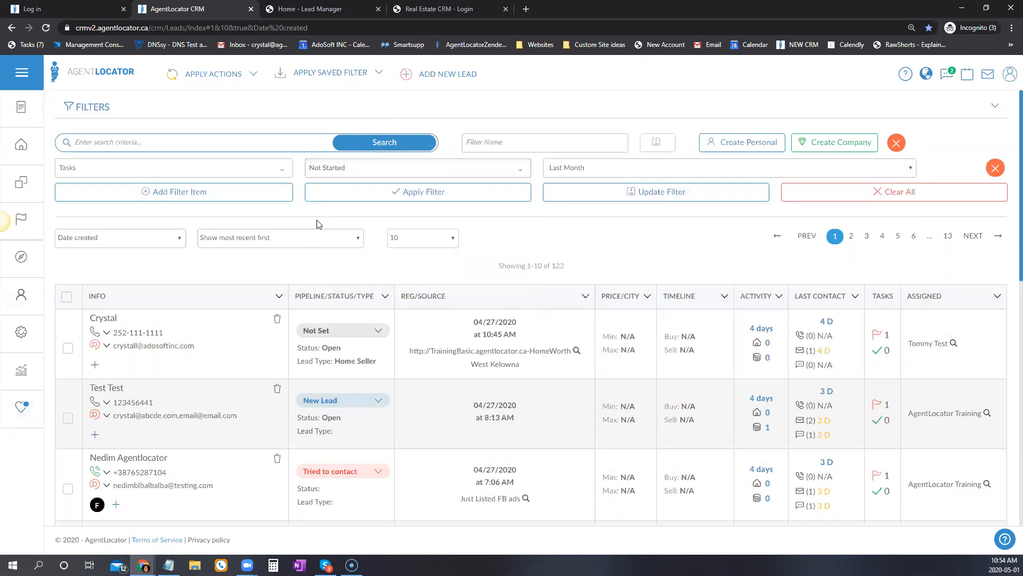
pyautogui.click(247, 169)
# Switch the filter to Was Last Contacted, Phone Only, Last Month, narrowing the list to 3 leads.
pyautogui.scroll(-2, 142, 423)
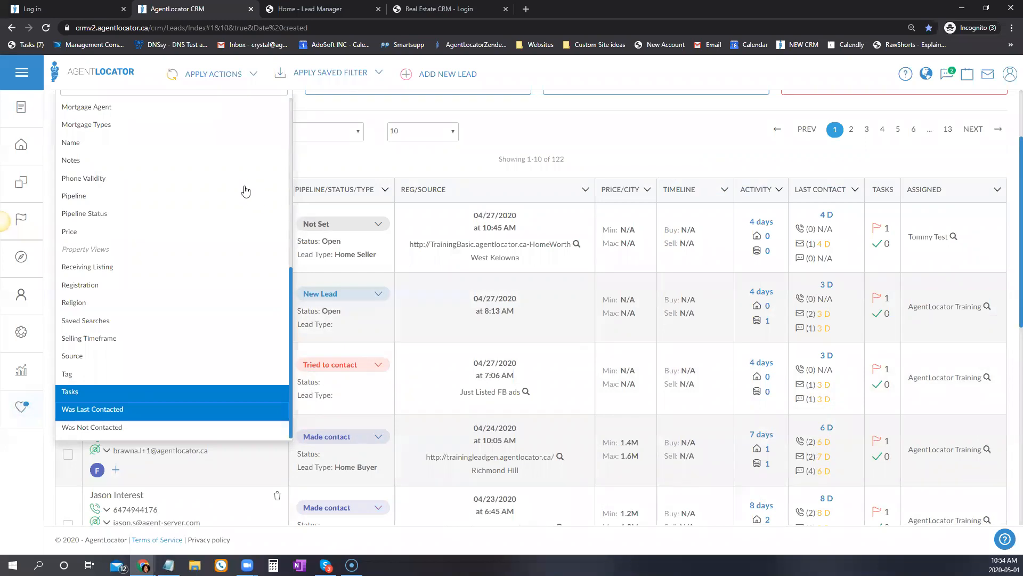
pyautogui.click(337, 169)
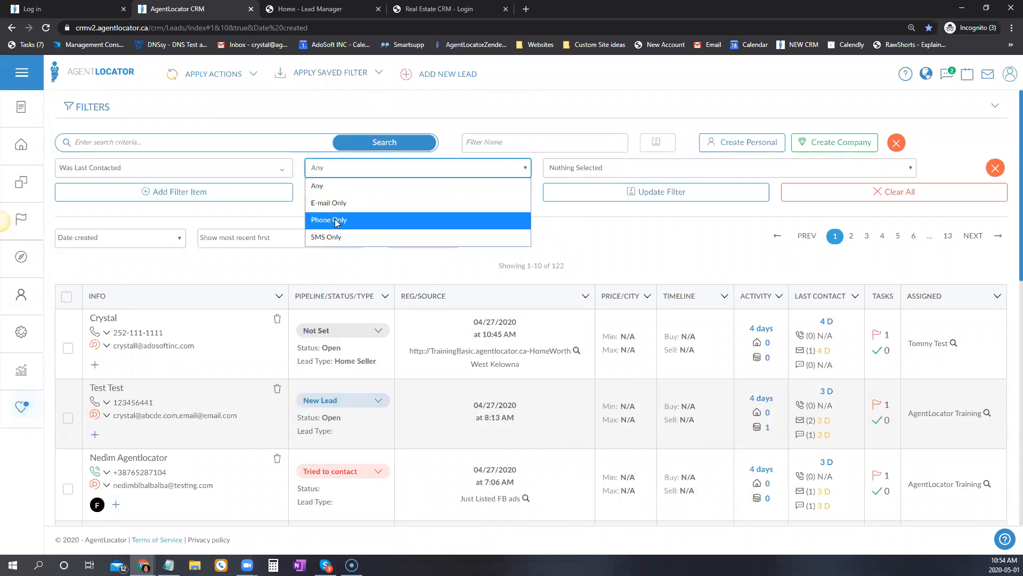
pyautogui.click(368, 220)
pyautogui.click(576, 173)
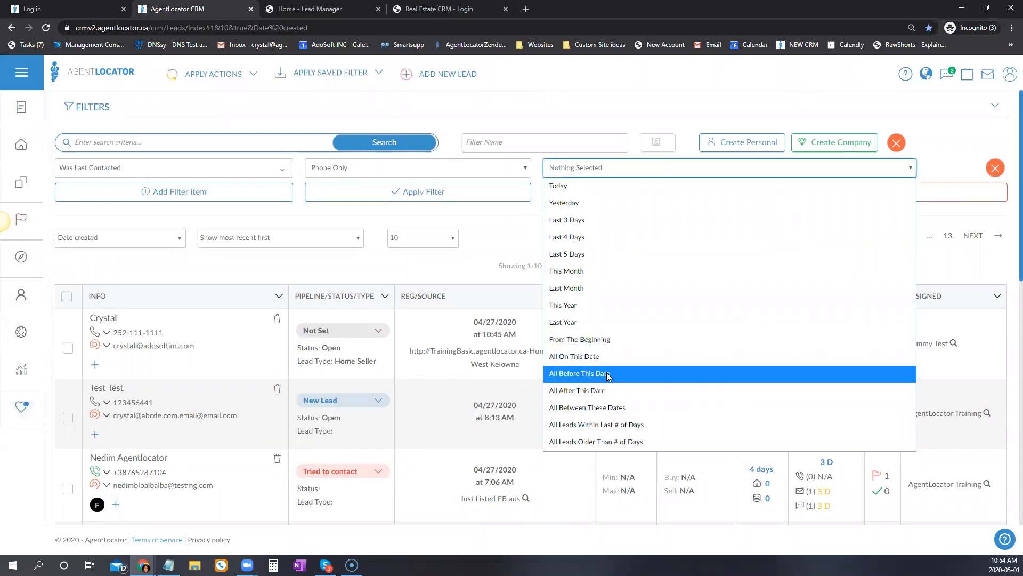
pyautogui.click(598, 288)
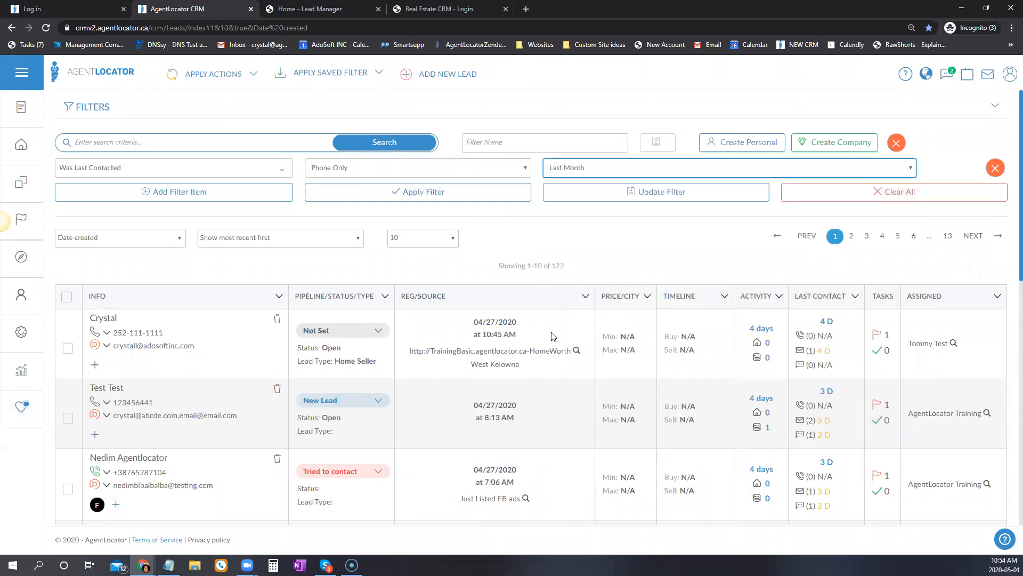
pyautogui.click(421, 192)
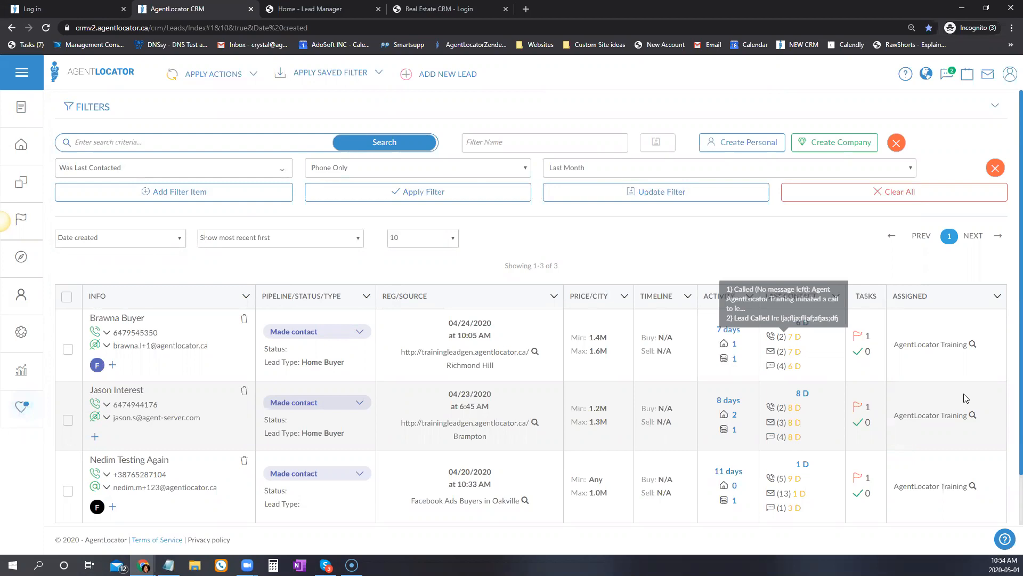
pyautogui.scroll(-1, 698, 341)
pyautogui.scroll(1, 756, 426)
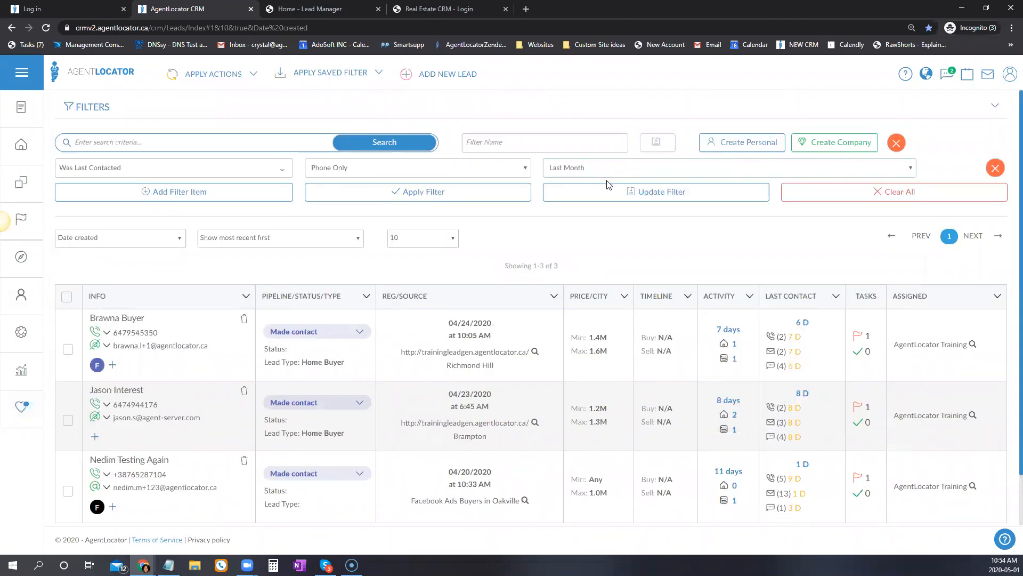
pyautogui.click(286, 171)
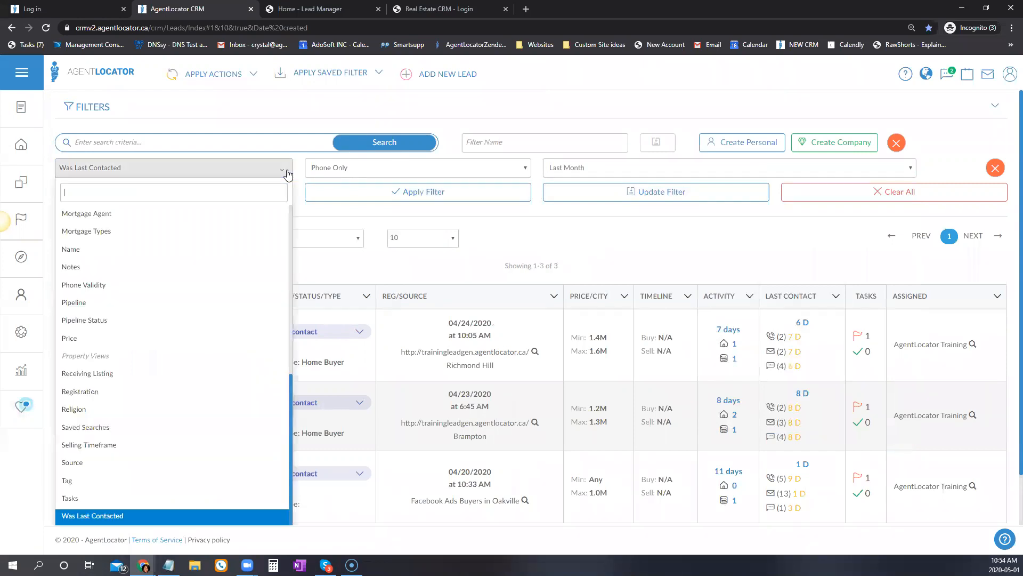
# Apply a Was Not Contacted filter By SMS for leads older than a number of days.
pyautogui.scroll(-1, 230, 434)
pyautogui.click(87, 481)
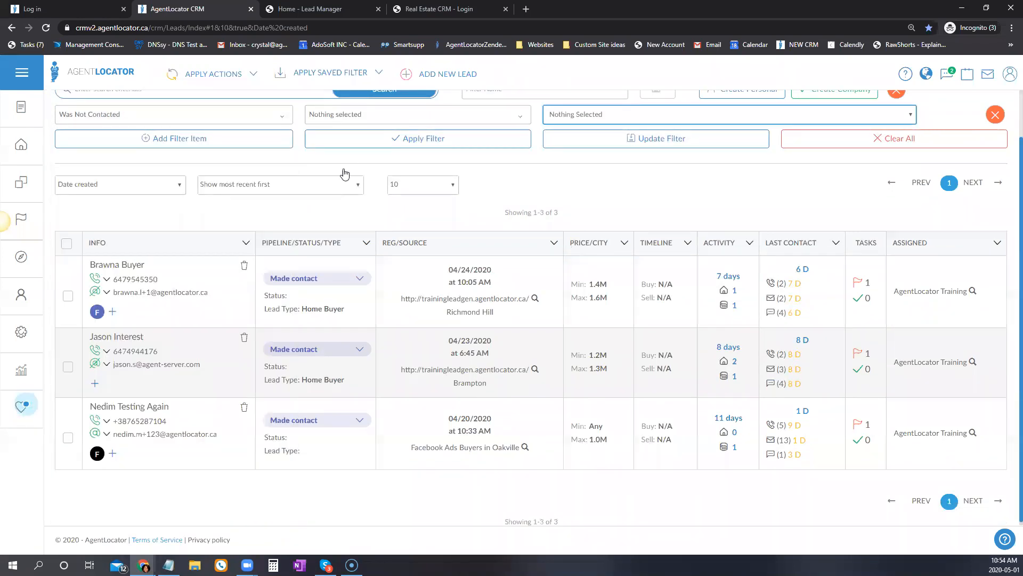
pyautogui.scroll(1, 343, 174)
pyautogui.click(344, 173)
pyautogui.click(416, 265)
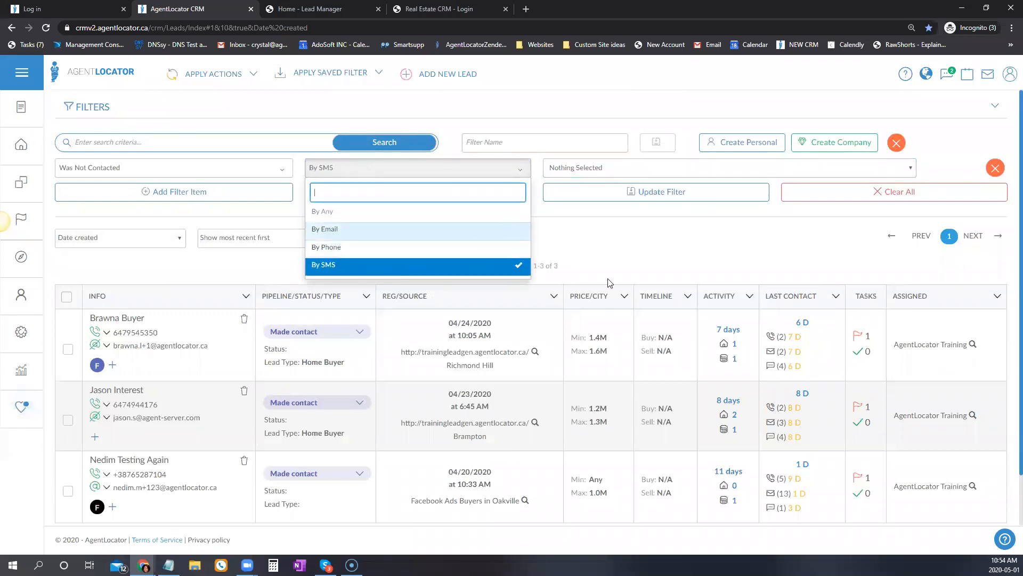
pyautogui.click(597, 167)
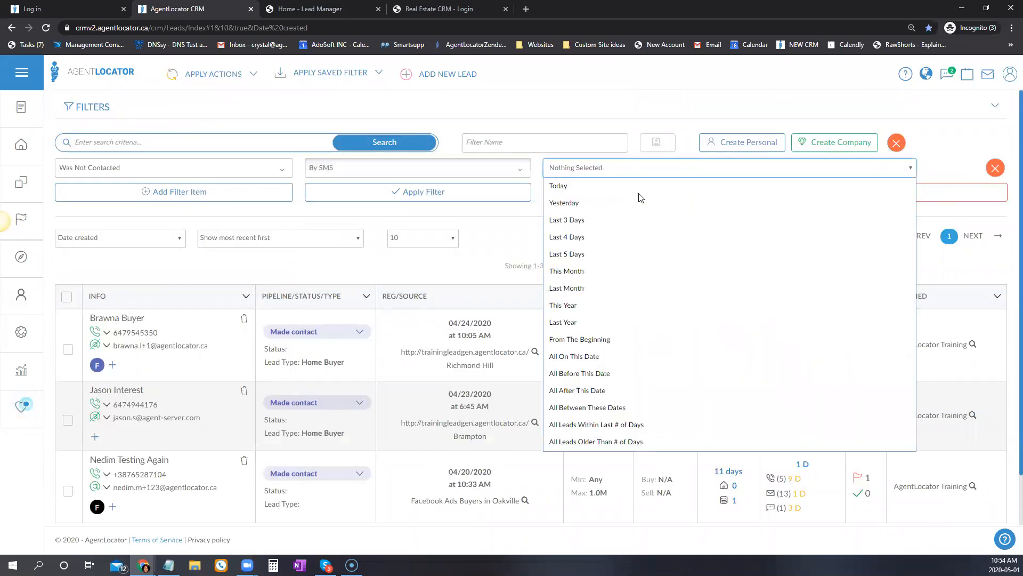
pyautogui.click(606, 441)
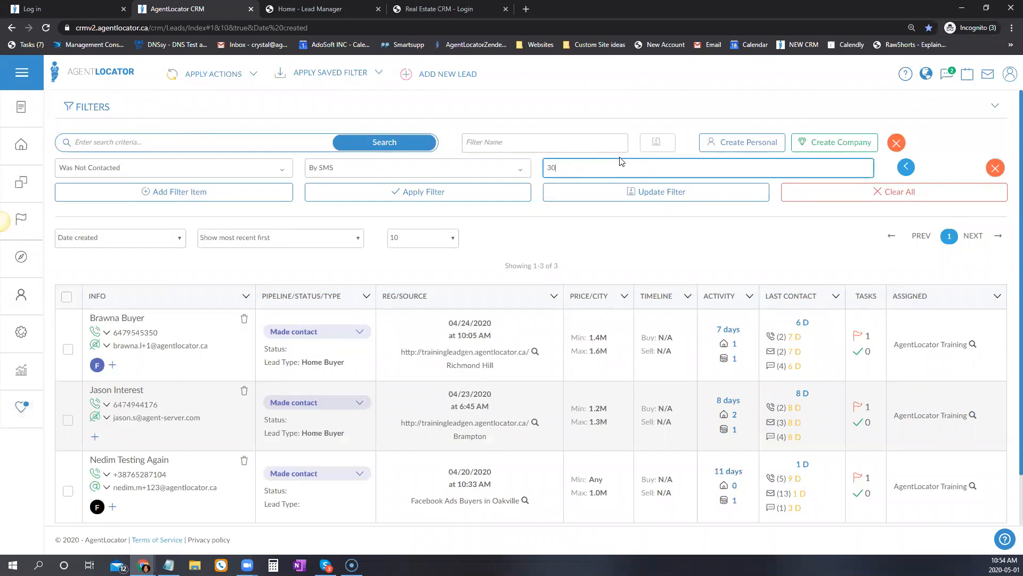
pyautogui.click(446, 195)
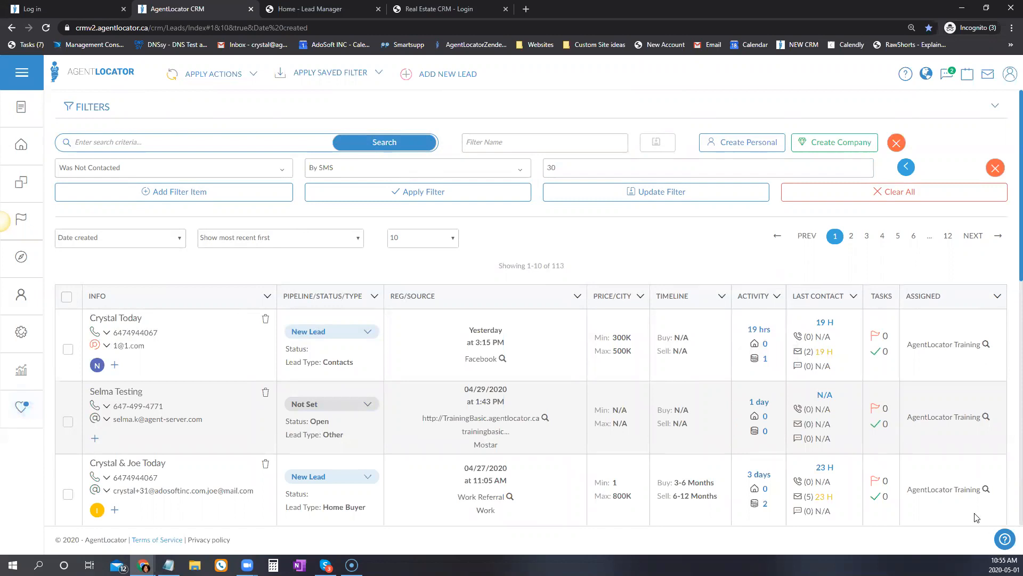
# Clear the By SMS channel so Was Not Contacted has no channel selected.
pyautogui.click(520, 169)
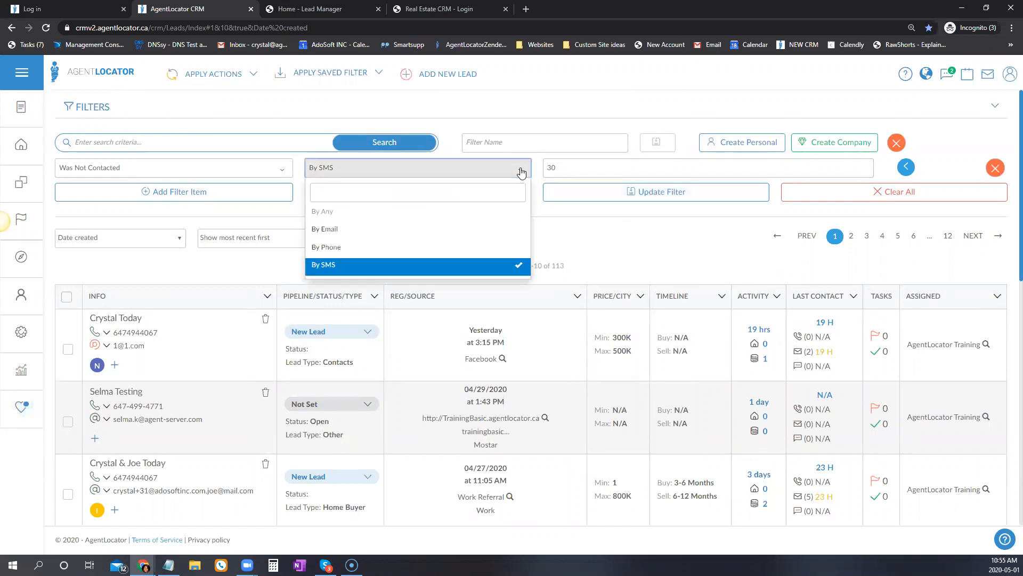
pyautogui.click(394, 264)
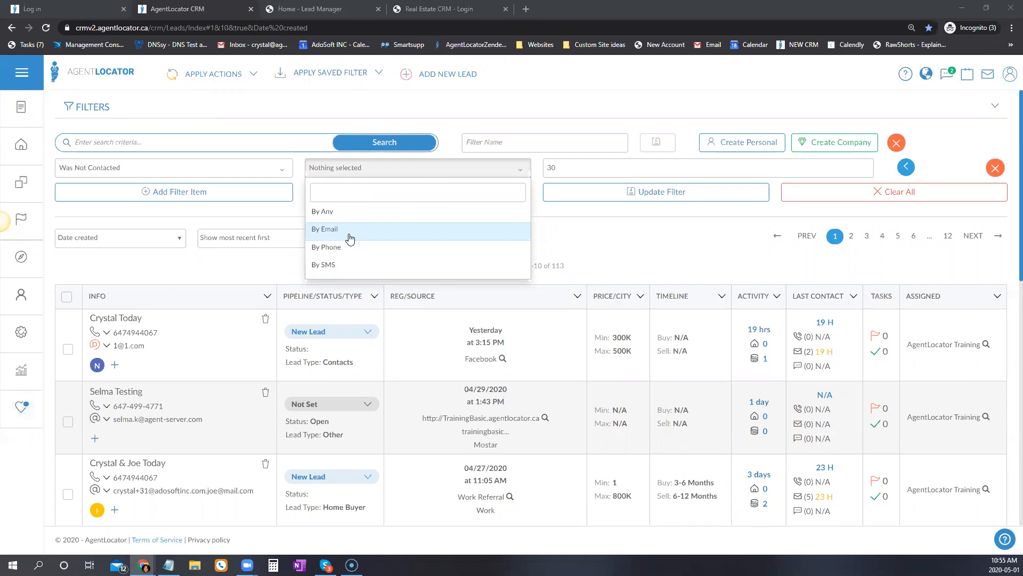
pyautogui.press('Down')
pyautogui.press('Down')
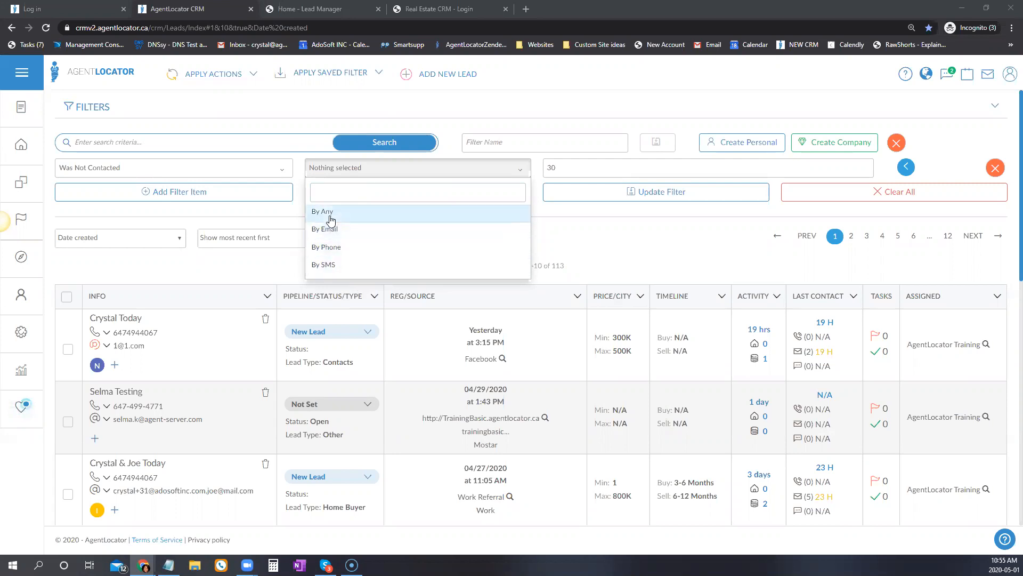
pyautogui.click(578, 219)
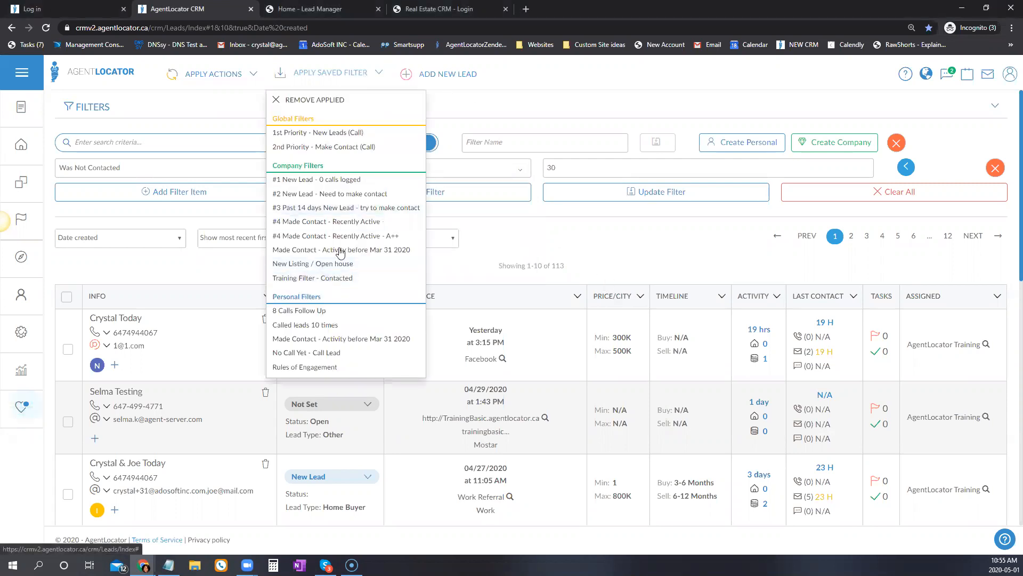
# Load the #4 Made Contact - Recently Active filter and add a Was Not Contacted condition row.
pyautogui.click(299, 222)
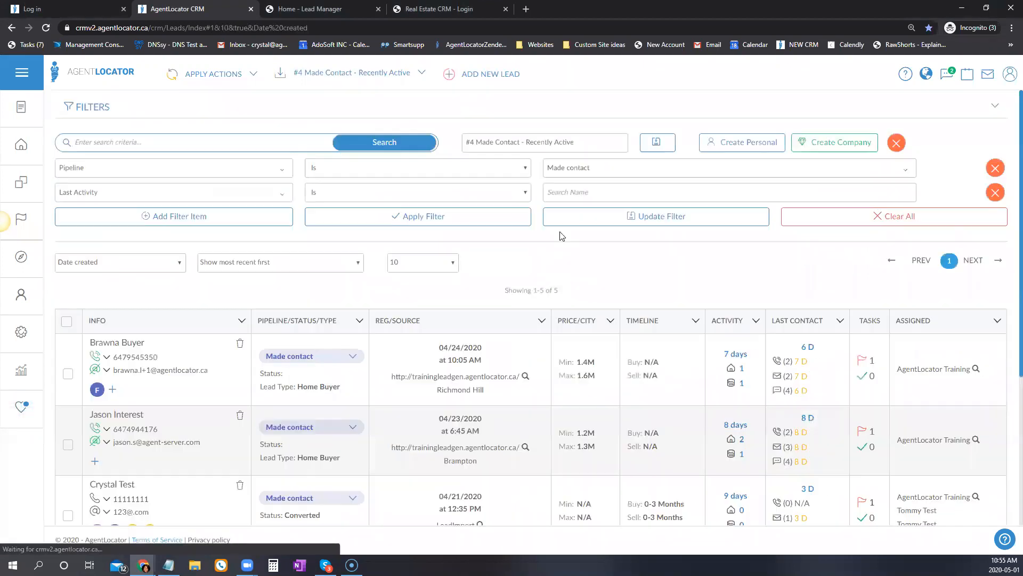
pyautogui.click(154, 222)
pyautogui.click(137, 217)
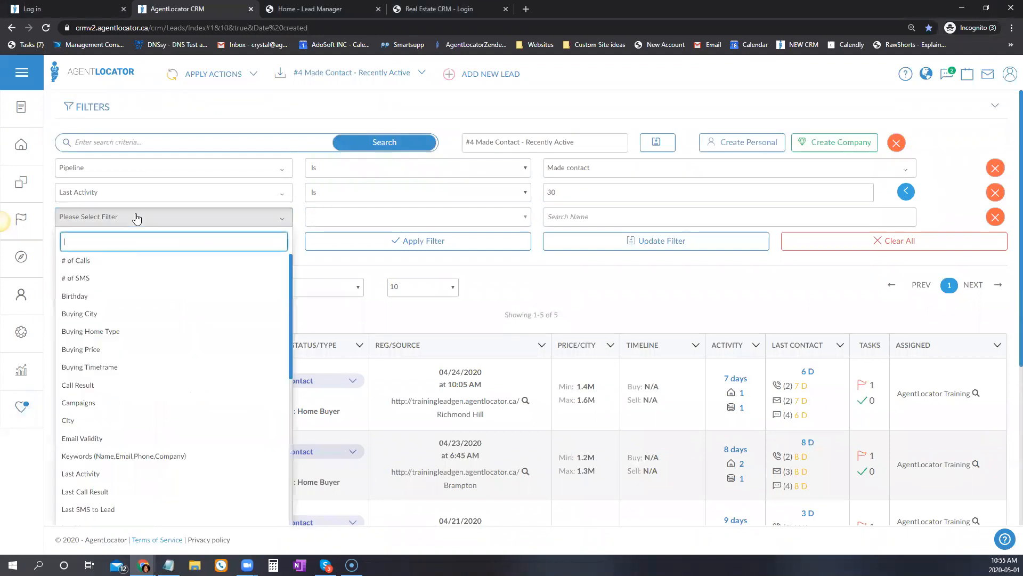
pyautogui.write('w')
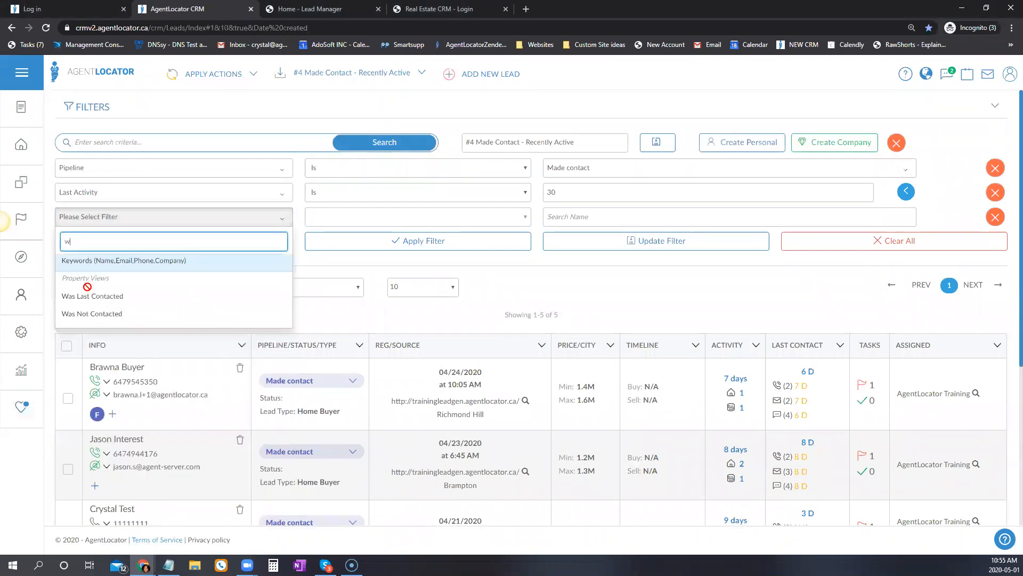
pyautogui.click(91, 315)
# Set the new condition to By Any channel over the Last 3 Days and apply it.
pyautogui.click(388, 218)
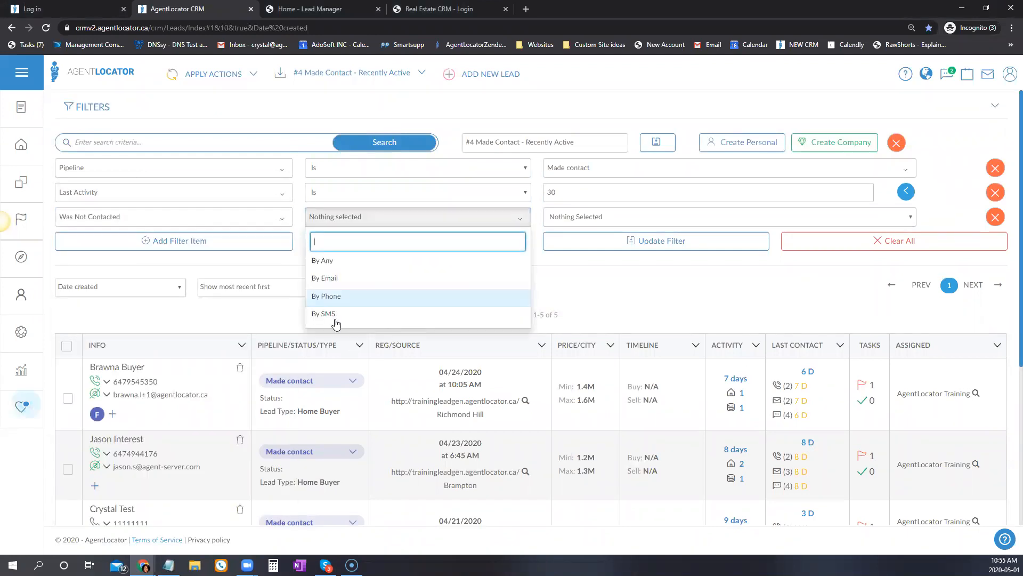
pyautogui.click(323, 262)
pyautogui.click(559, 218)
pyautogui.click(576, 269)
pyautogui.click(515, 245)
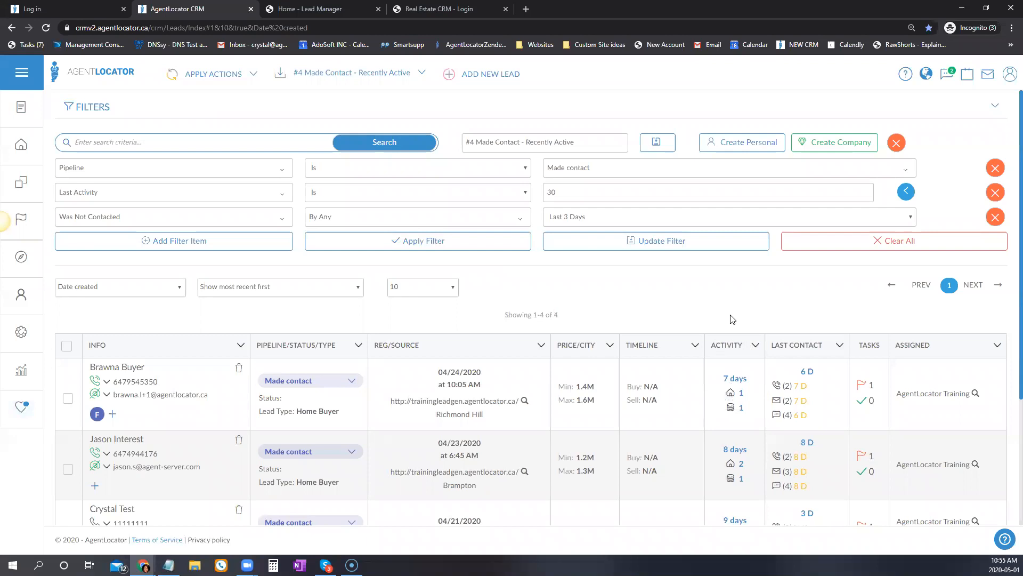
pyautogui.scroll(-3, 141, 355)
pyautogui.scroll(3, 586, 358)
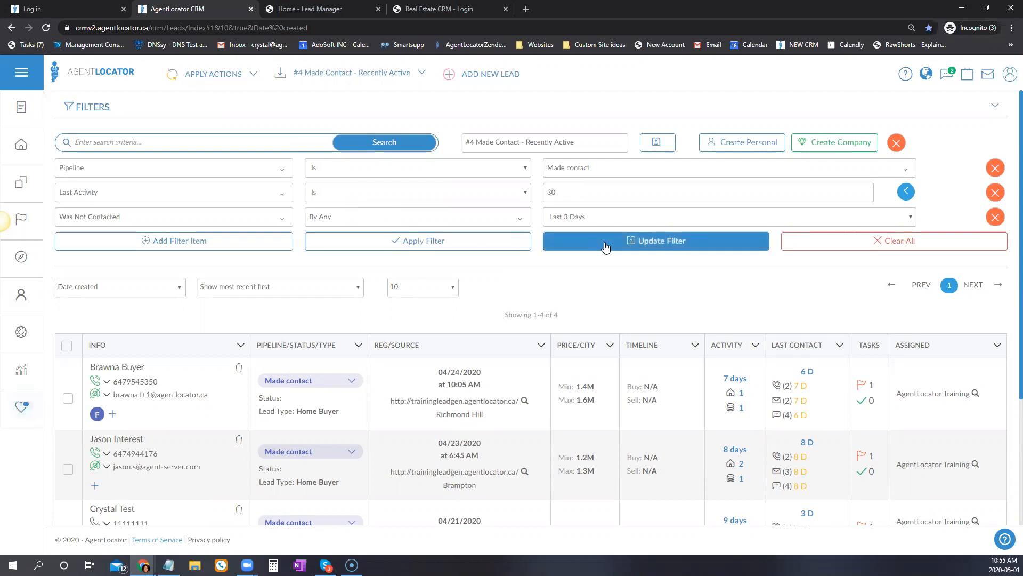
# Change the channel from By Any to By Phone and reapply, listing 5 leads.
pyautogui.click(418, 217)
pyautogui.click(351, 261)
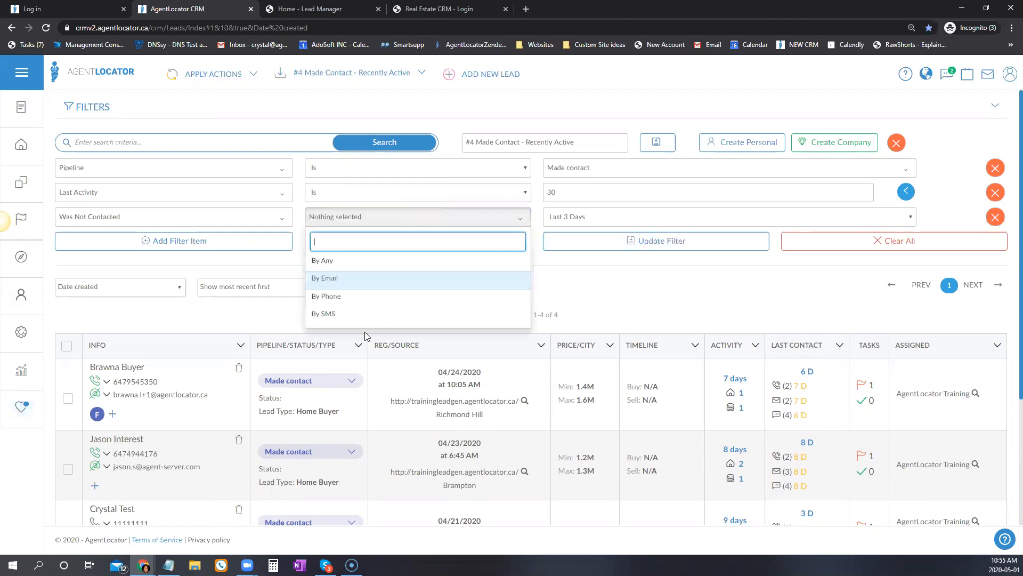
pyautogui.click(338, 297)
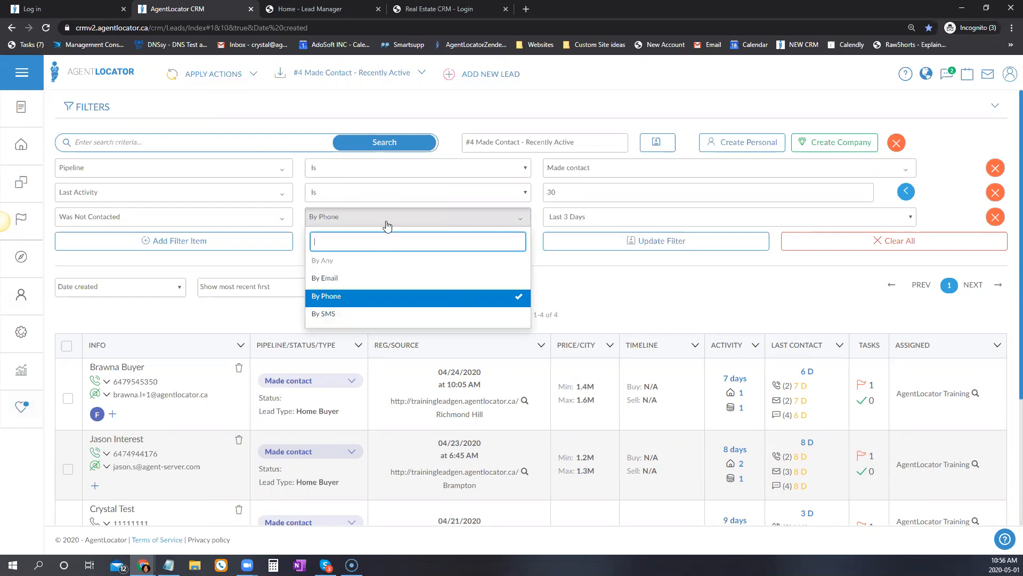
pyautogui.click(603, 220)
pyautogui.click(566, 272)
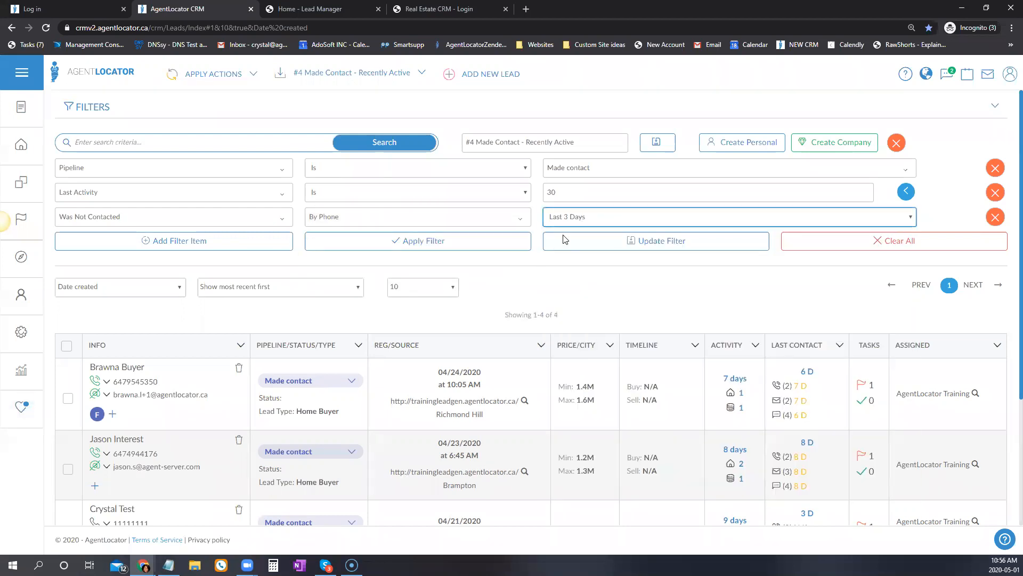
pyautogui.click(494, 246)
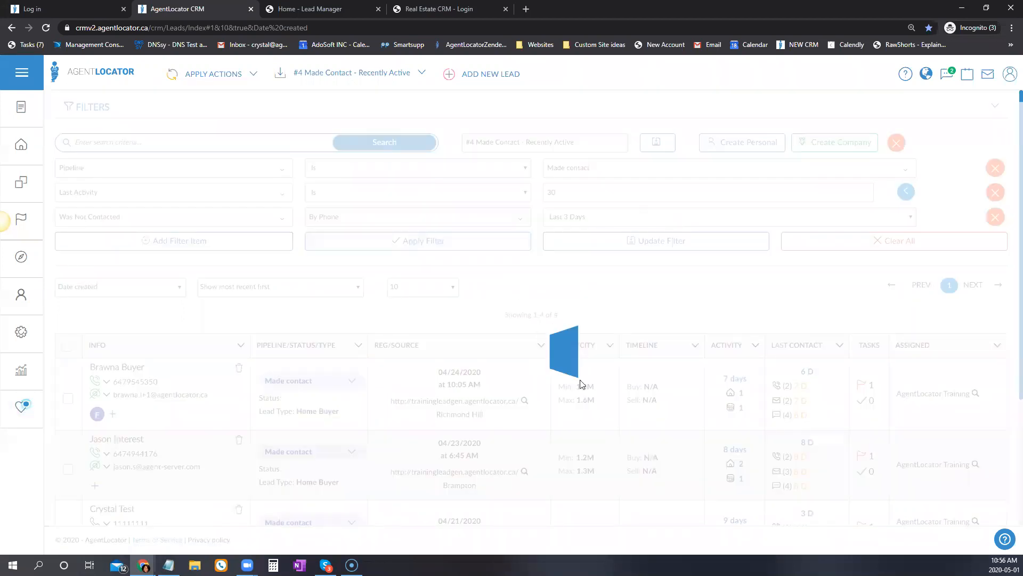
pyautogui.scroll(-2, 727, 418)
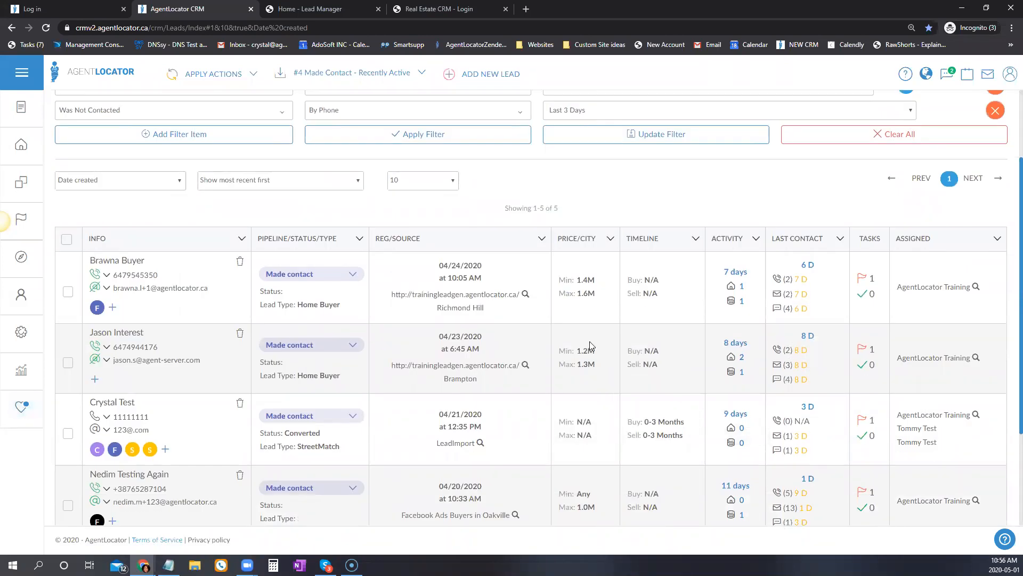
pyautogui.scroll(2, 589, 341)
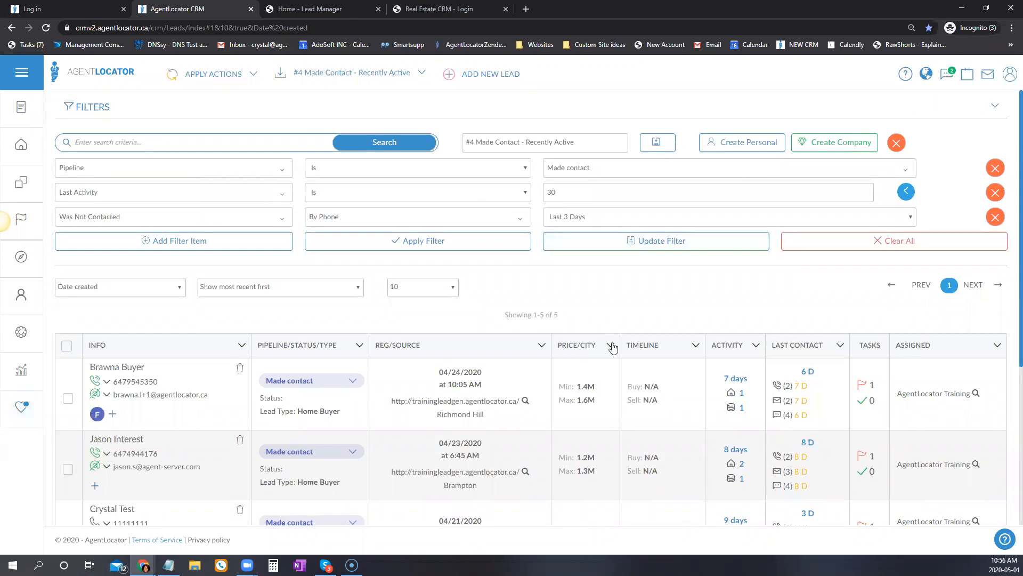
# Add a filter row, then clear all conditions so all 129 leads show.
pyautogui.click(181, 239)
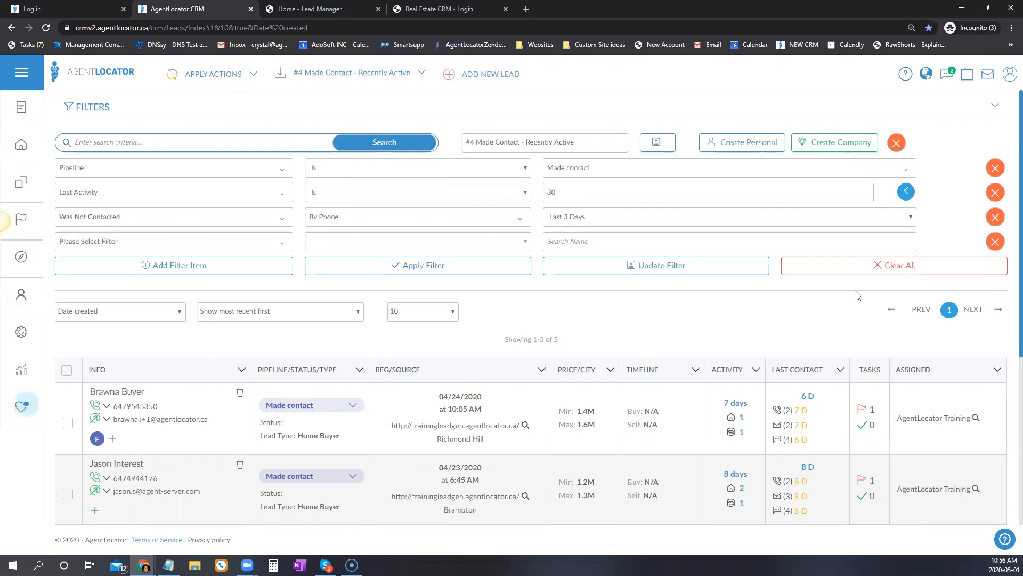
pyautogui.click(924, 273)
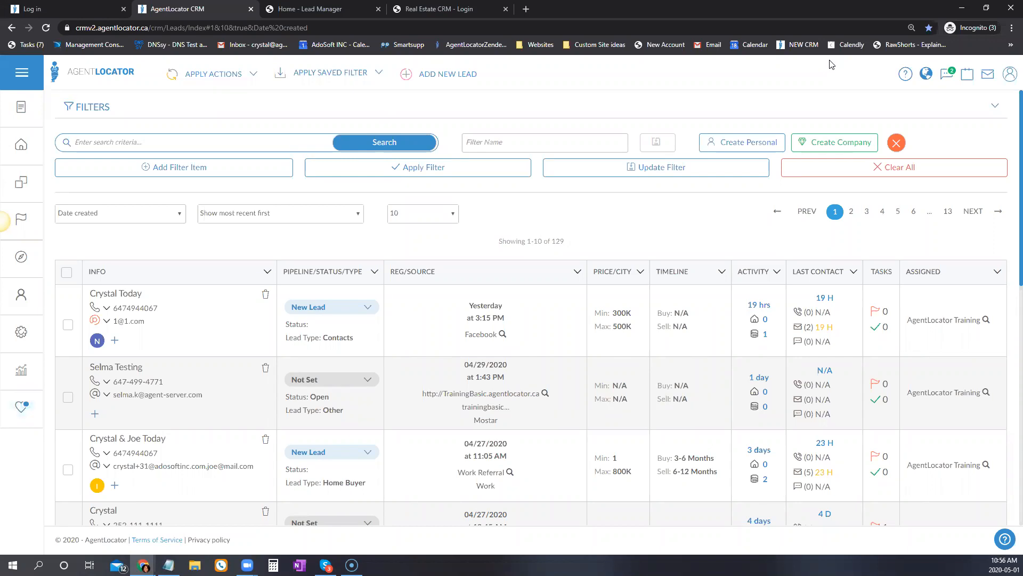
# Load the #1 New Lead - 0 calls logged filter and try Pipeline Is Not with later stages.
pyautogui.click(340, 74)
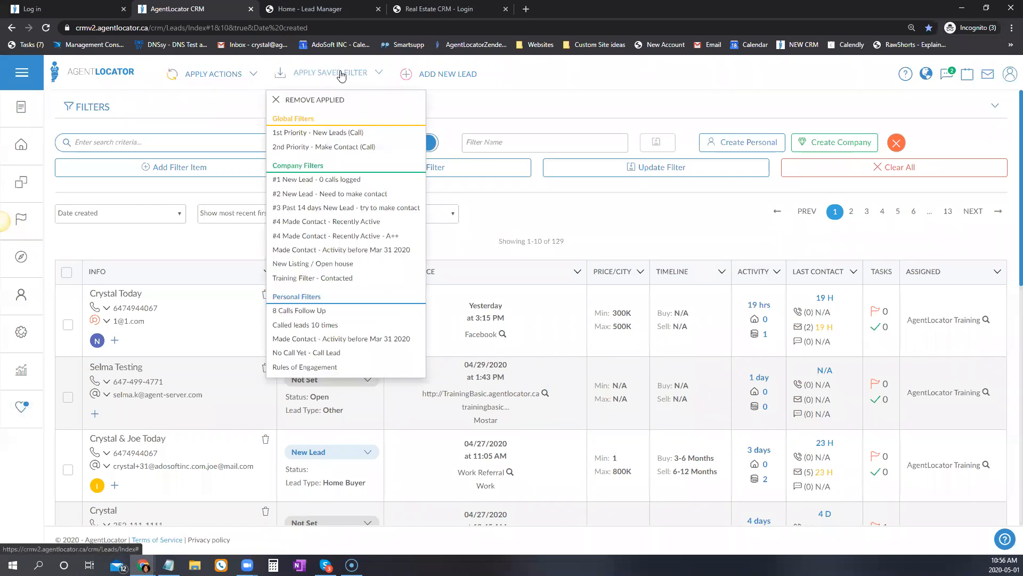
pyautogui.click(341, 179)
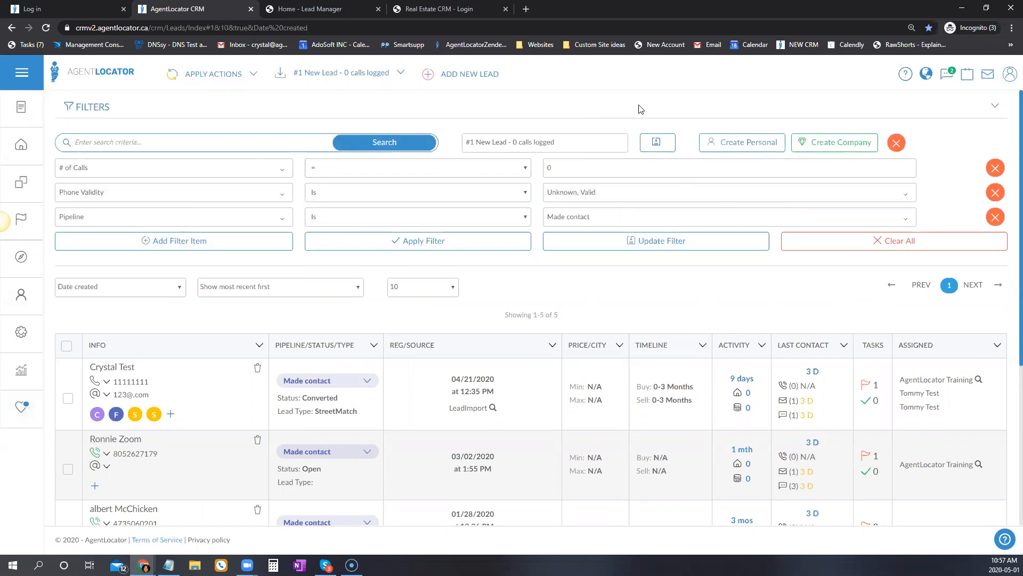
pyautogui.click(584, 219)
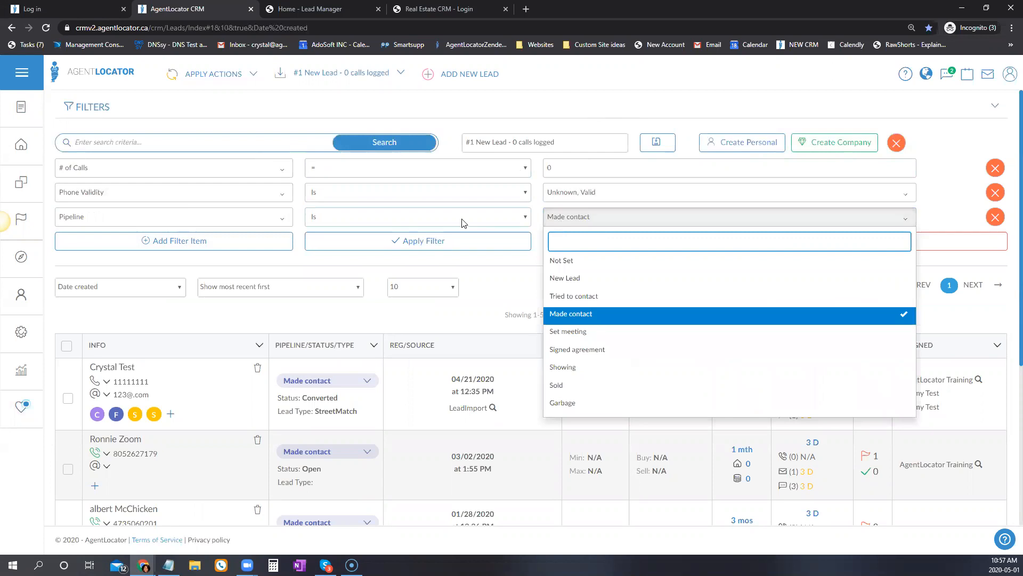
pyautogui.click(462, 222)
pyautogui.click(340, 252)
pyautogui.click(575, 217)
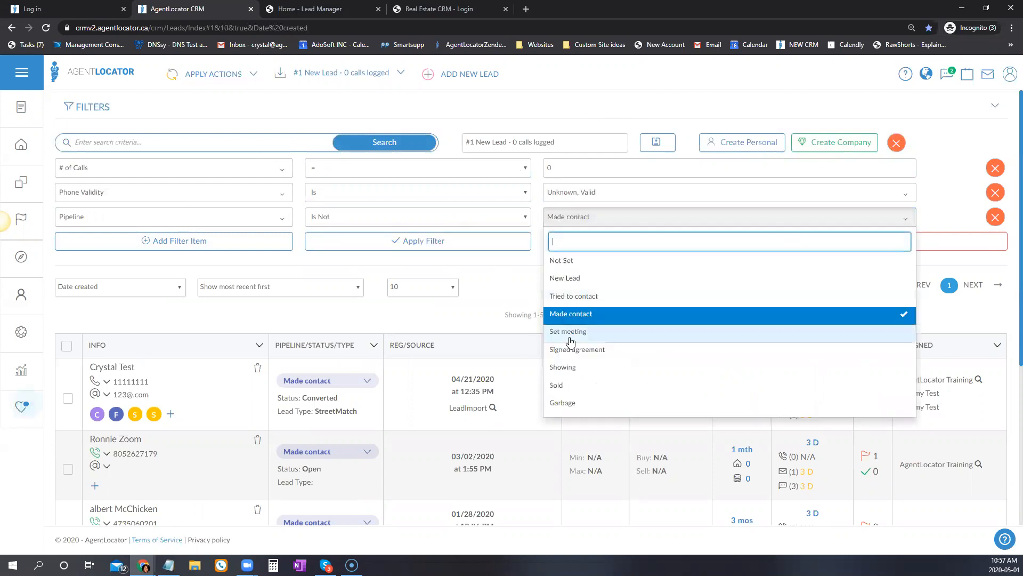
pyautogui.click(571, 333)
pyautogui.click(571, 350)
pyautogui.click(571, 367)
pyautogui.click(572, 385)
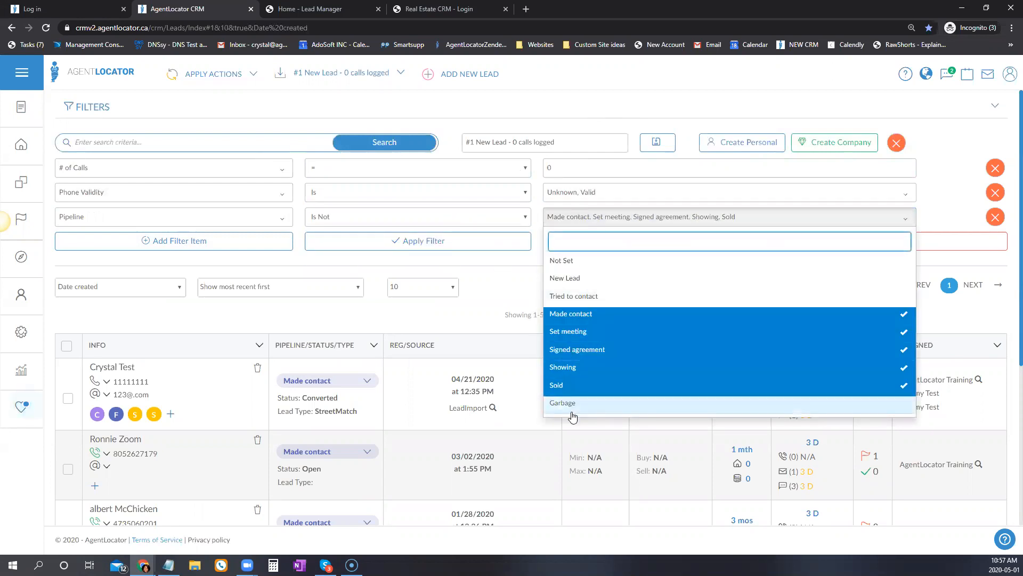
pyautogui.click(573, 413)
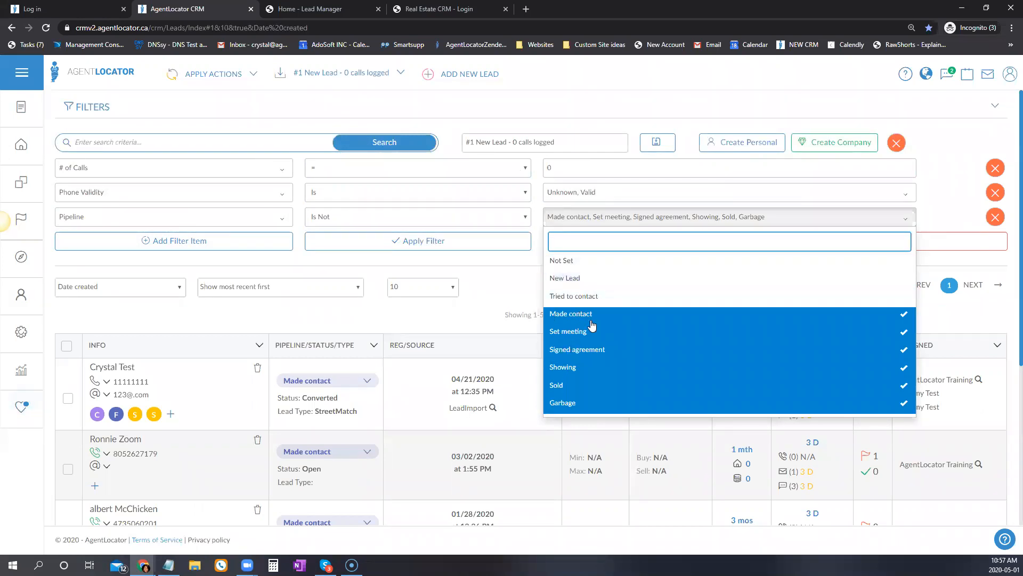
pyautogui.click(489, 284)
# Set Pipeline Is to Not Set, New Lead, Tried to contact and apply, giving 47 leads.
pyautogui.click(373, 216)
pyautogui.click(326, 235)
pyautogui.click(584, 219)
pyautogui.click(583, 317)
pyautogui.click(582, 349)
pyautogui.press('Escape')
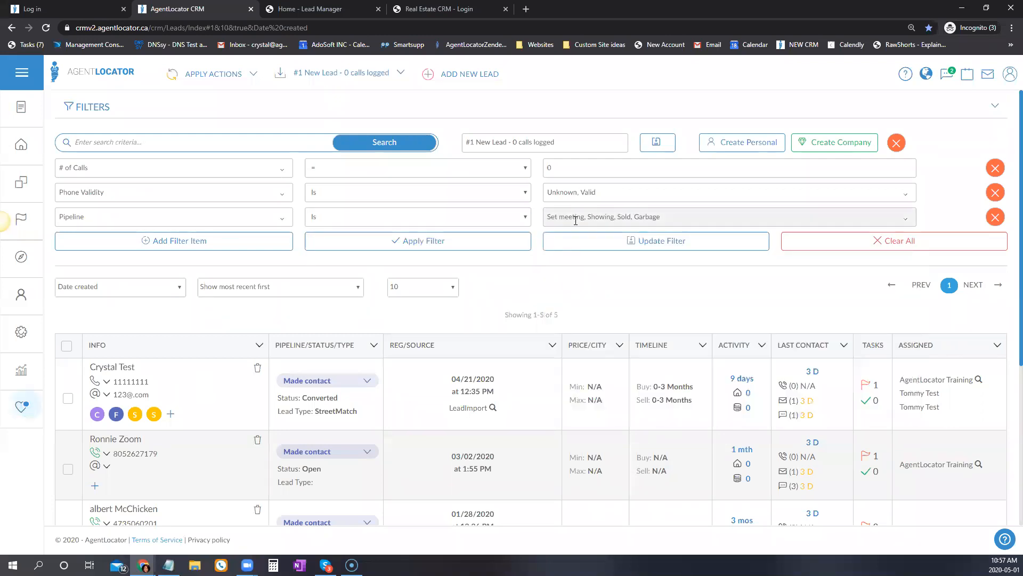
pyautogui.click(576, 220)
pyautogui.click(568, 331)
pyautogui.click(559, 385)
pyautogui.click(563, 367)
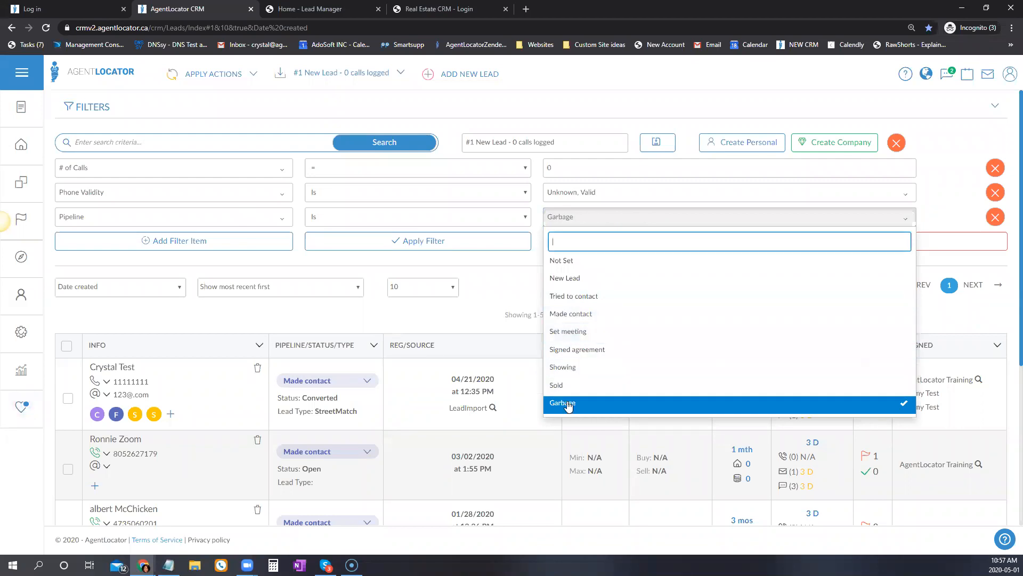
pyautogui.click(568, 404)
pyautogui.click(562, 260)
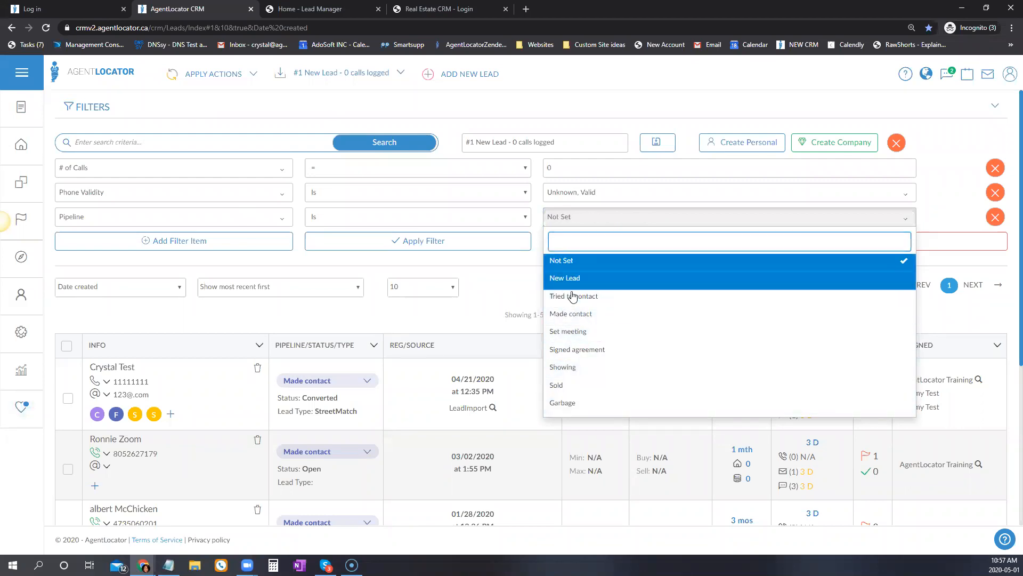
pyautogui.click(573, 296)
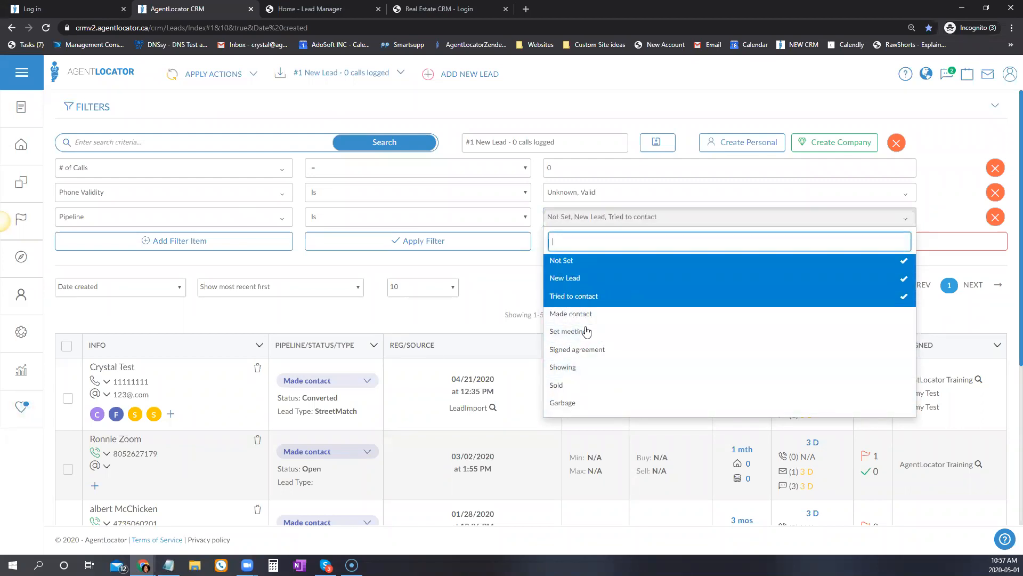
pyautogui.click(475, 258)
pyautogui.click(514, 249)
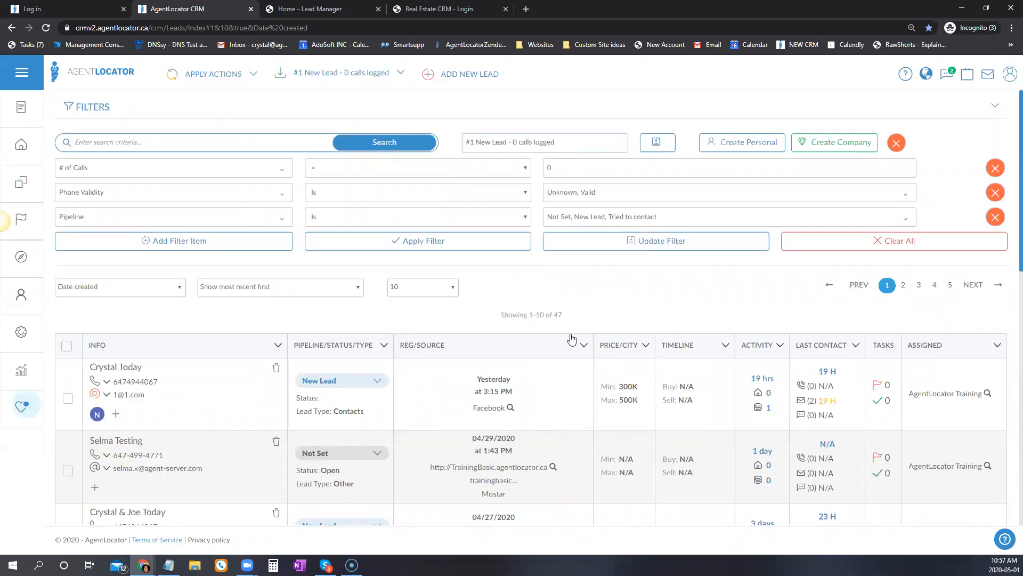
# Decline saving the filter changes and load the #2 New Lead - Need to make contact filter.
pyautogui.moveTo(563, 318); pyautogui.dragTo(544, 316)
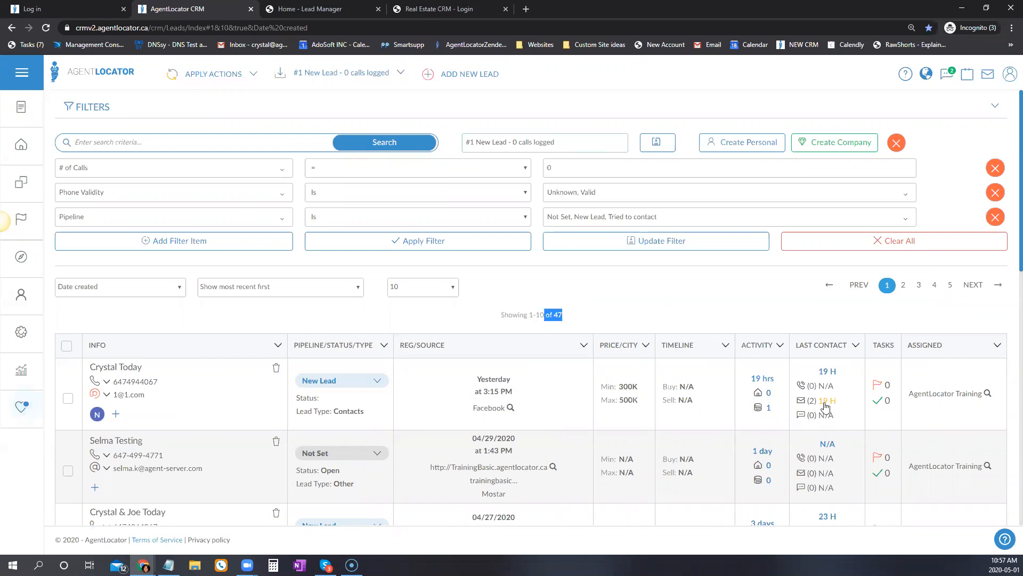
pyautogui.click(810, 390)
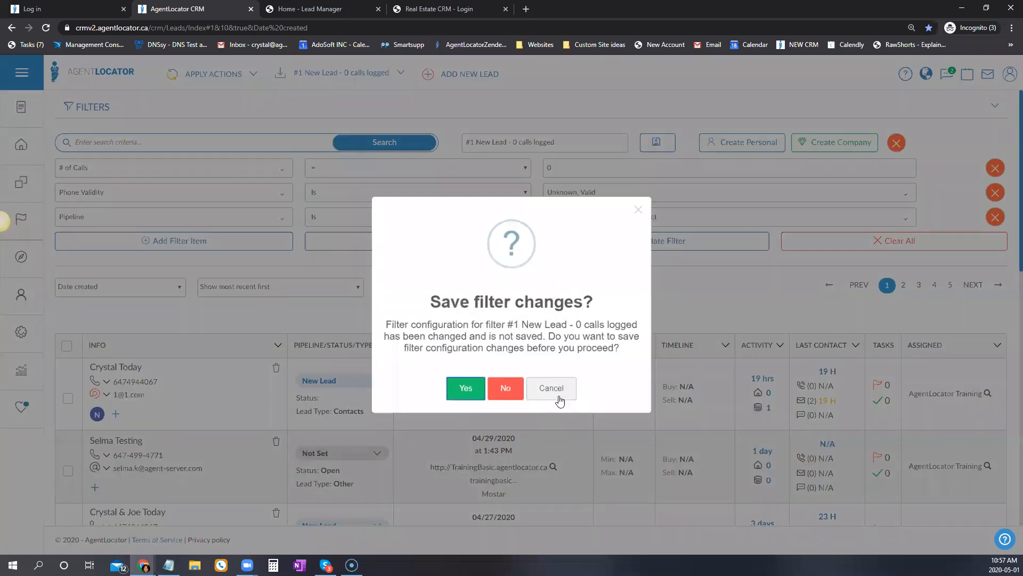
pyautogui.click(558, 395)
pyautogui.moveTo(94, 384)
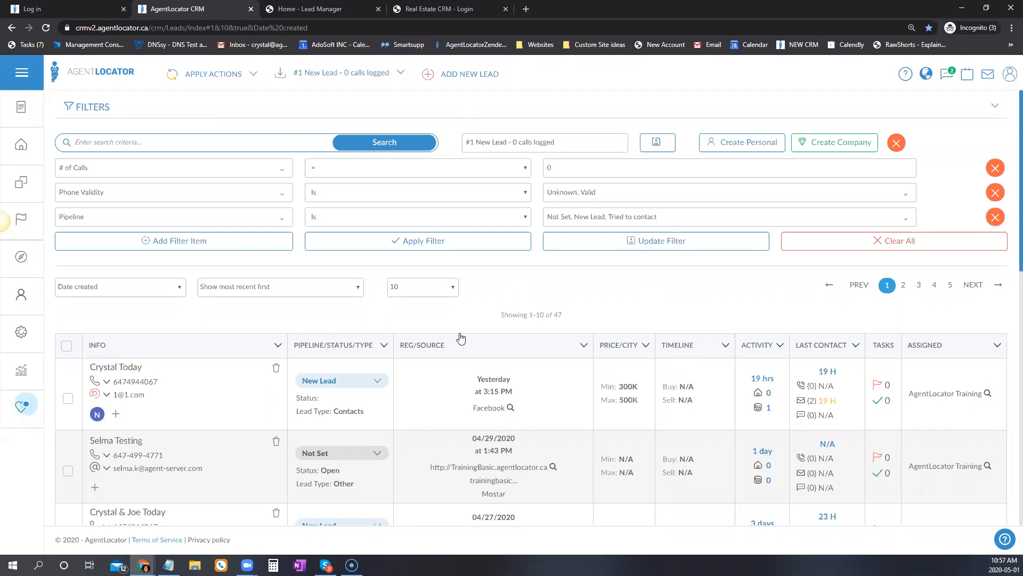
pyautogui.tripleClick(487, 315)
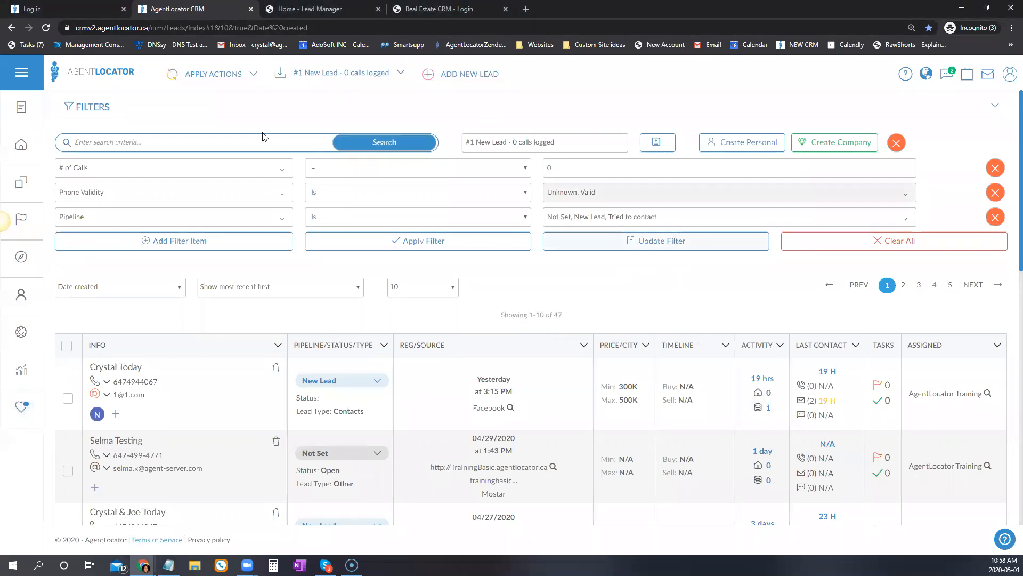
pyautogui.click(338, 72)
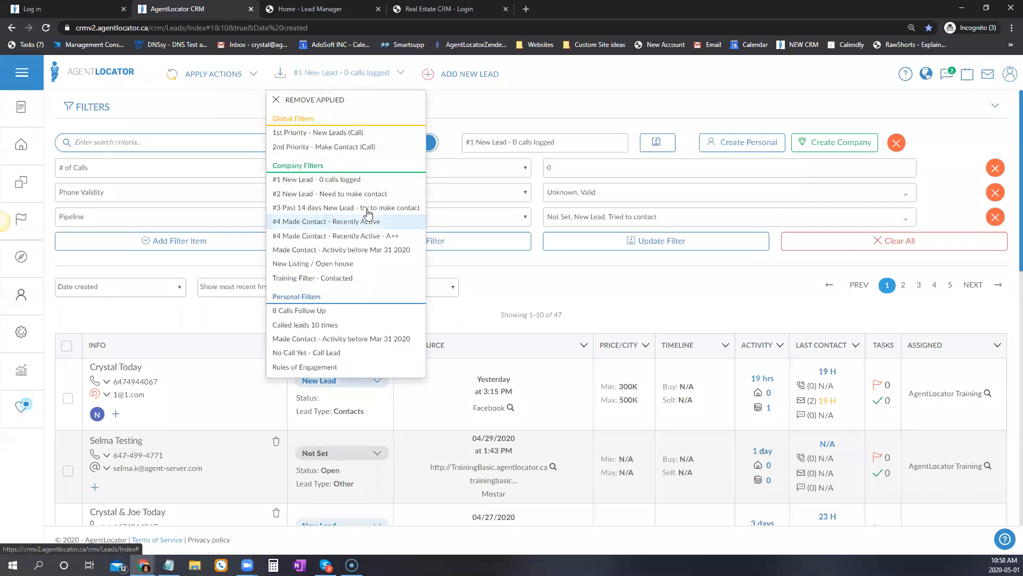
pyautogui.click(330, 194)
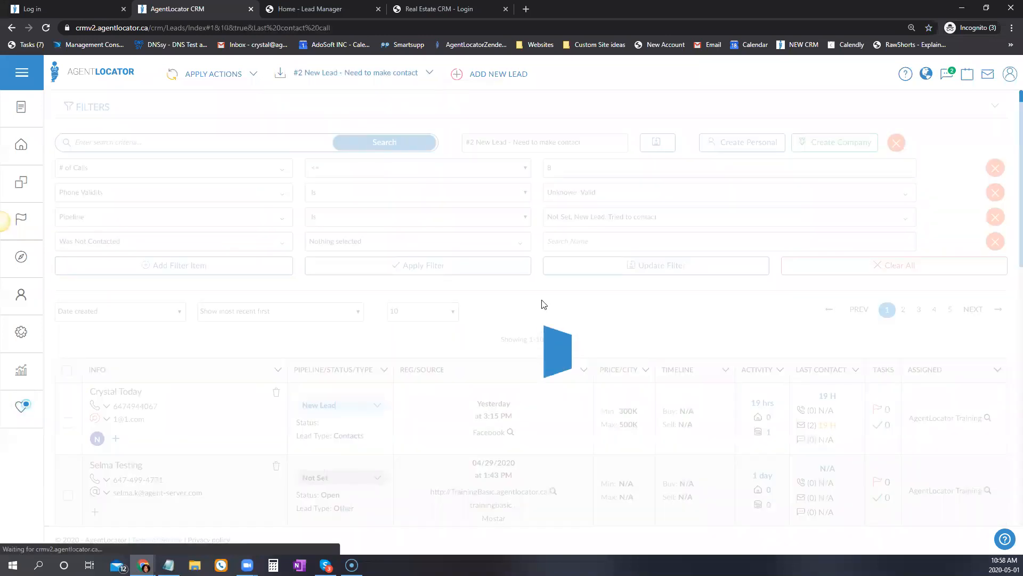
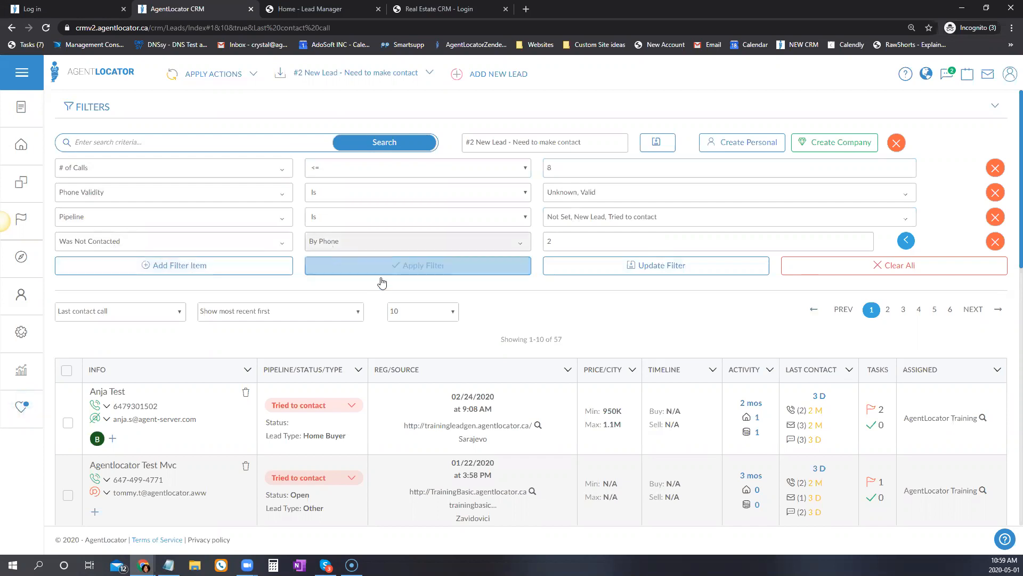
# Check the Was Not Contacted count and browse the saved filters list without changing anything.
pyautogui.click(555, 243)
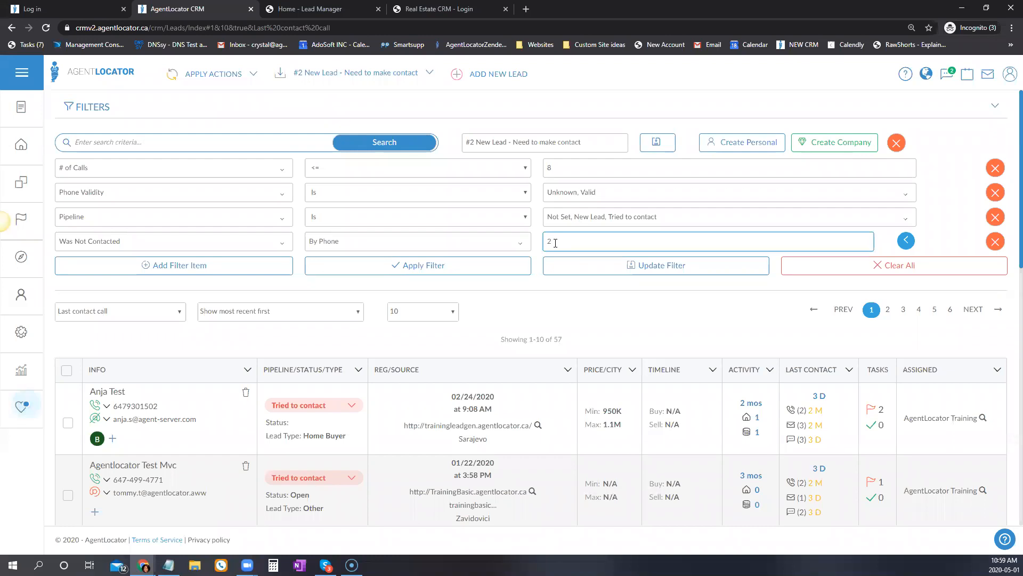
pyautogui.scroll(-2, 592, 341)
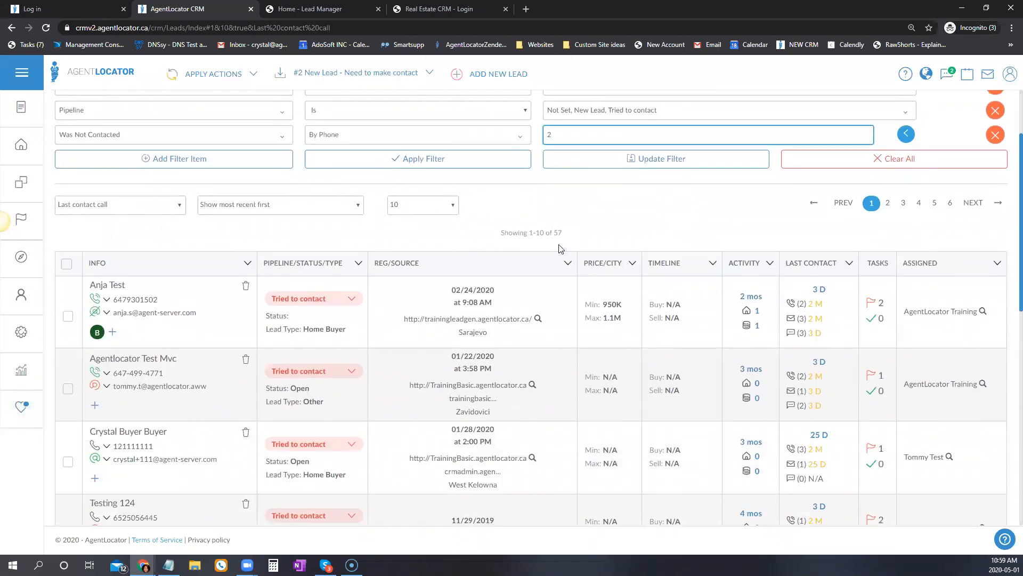
pyautogui.click(400, 73)
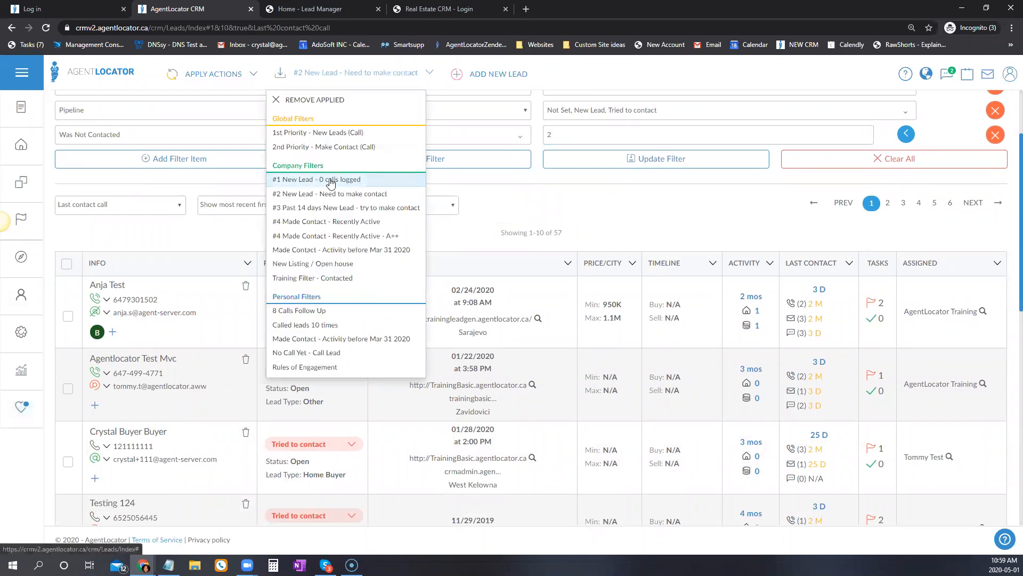
pyautogui.click(570, 210)
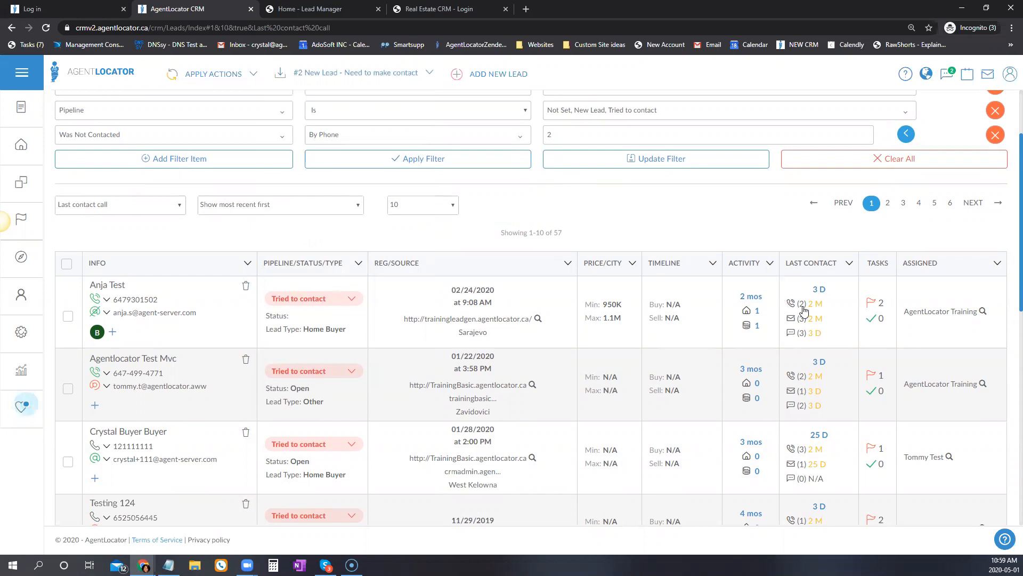
pyautogui.moveTo(804, 310)
pyautogui.scroll(2, 301, 308)
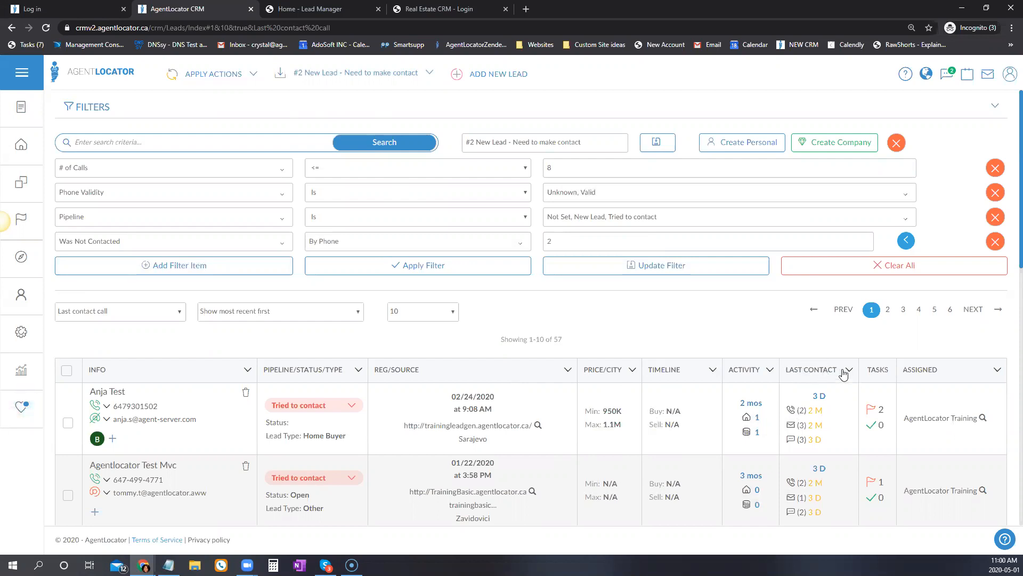
# Dismiss the Last Contact sort options and show page 4 of the leads.
pyautogui.click(829, 376)
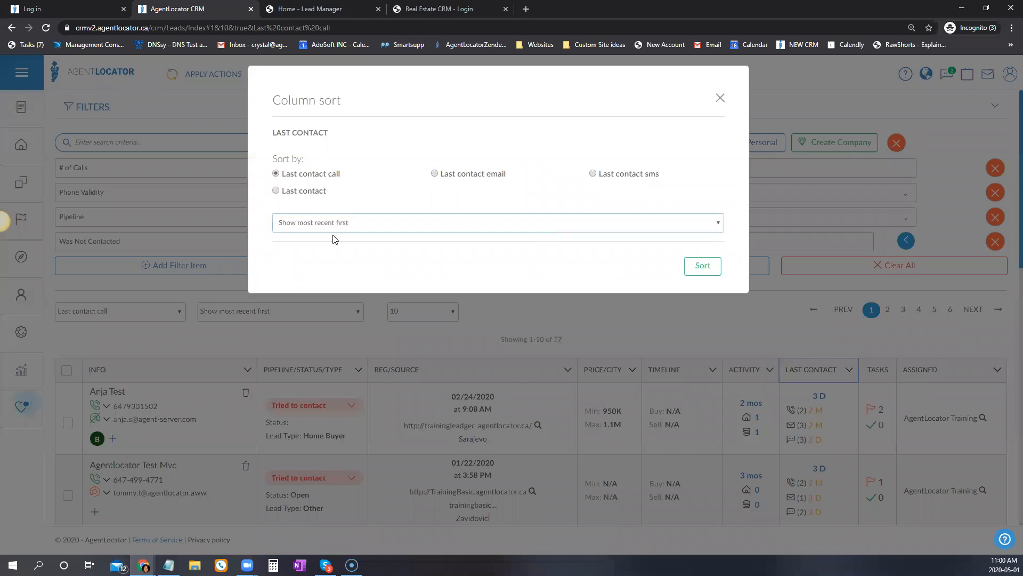
pyautogui.click(756, 324)
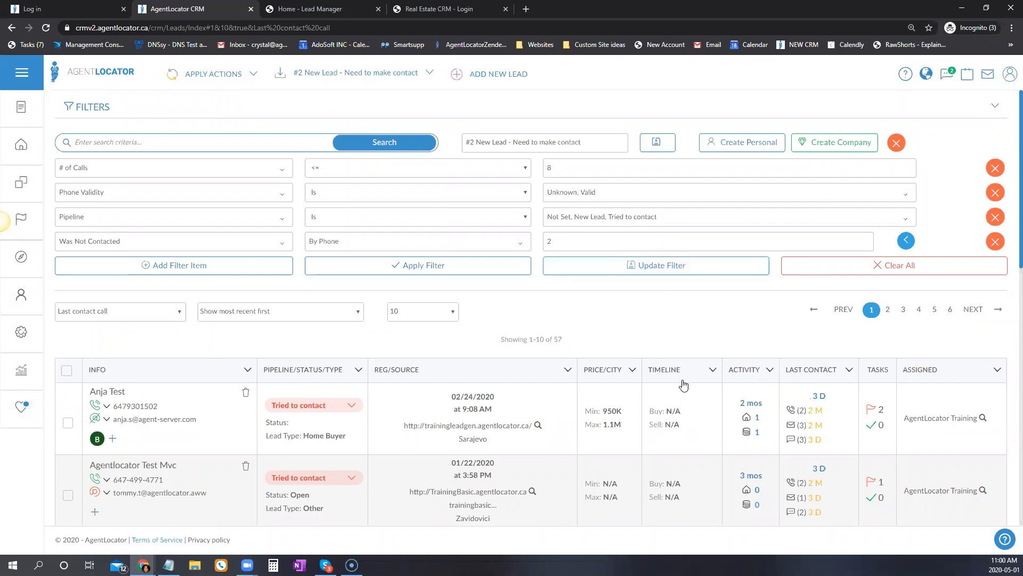
pyautogui.scroll(-3, 684, 385)
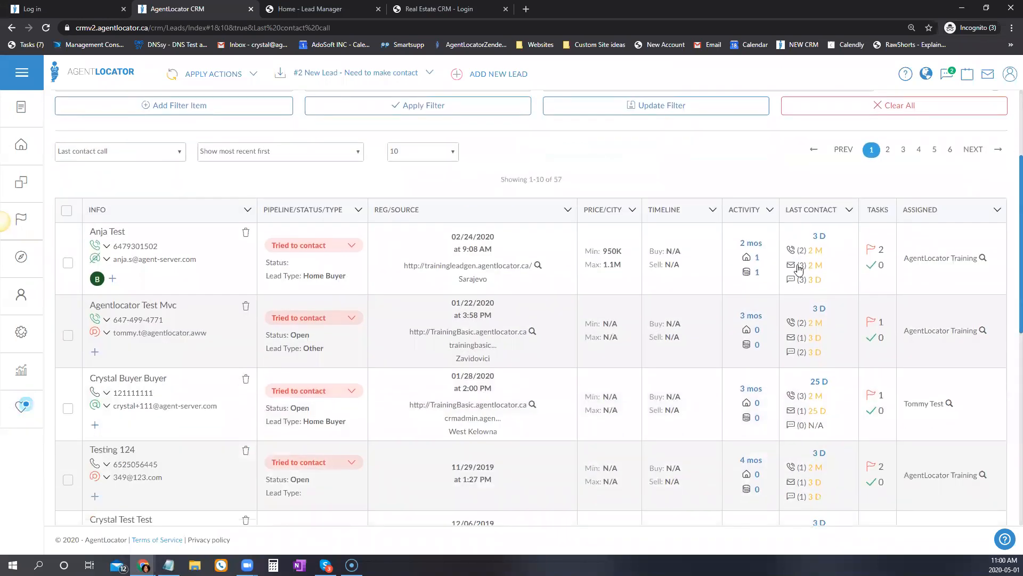
pyautogui.scroll(-9, 796, 422)
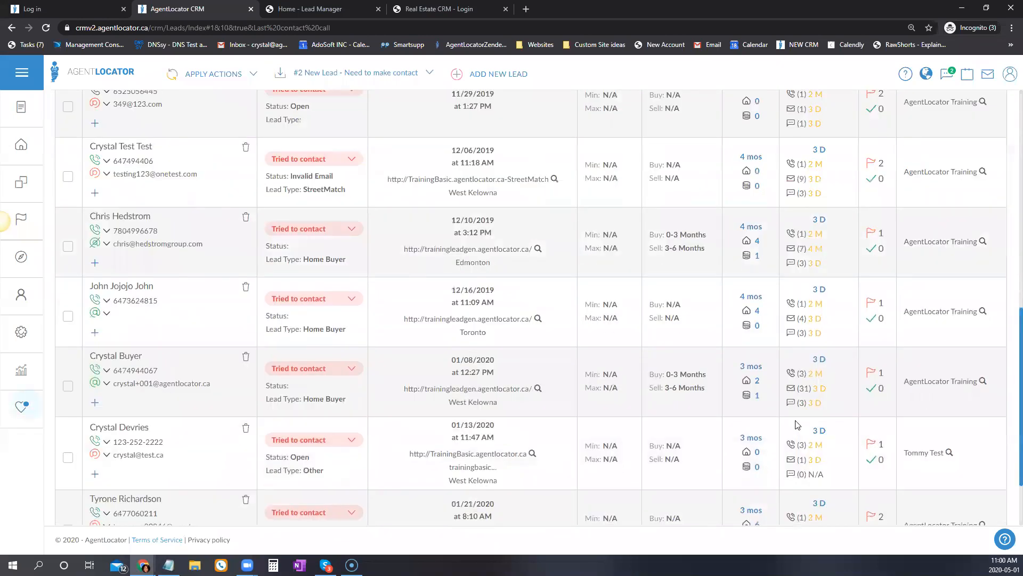
pyautogui.click(920, 498)
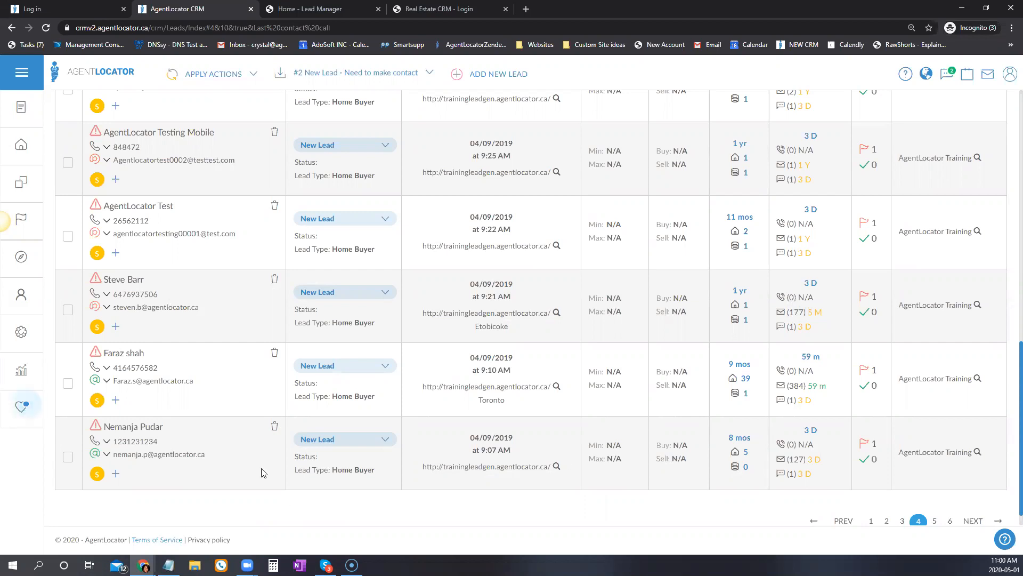
pyautogui.moveTo(883, 444)
pyautogui.scroll(10, 679, 522)
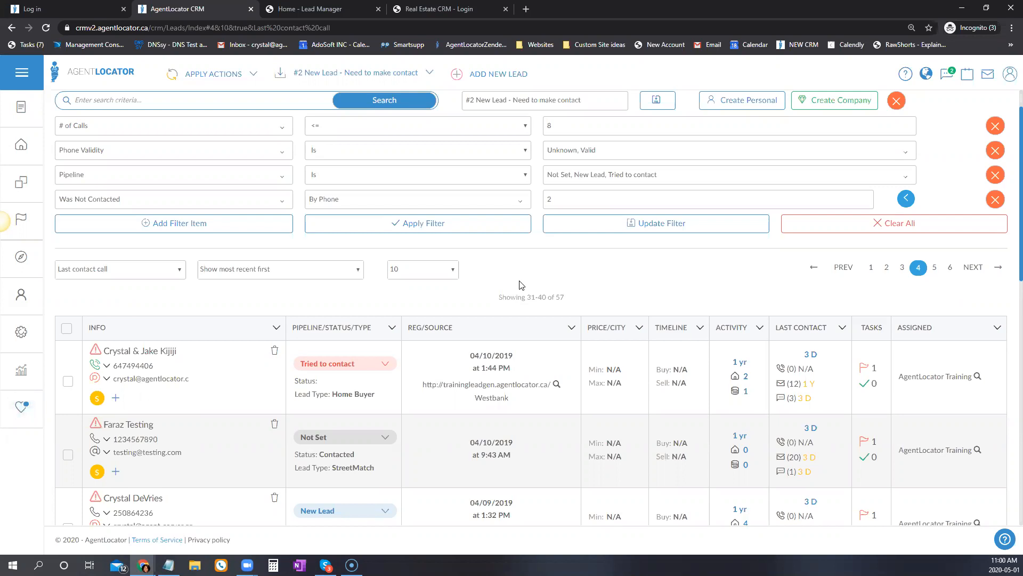
# Load #4 Made Contact - Recently Active, add Set meeting to its Pipeline condition and apply, showing 5 leads.
pyautogui.click(418, 75)
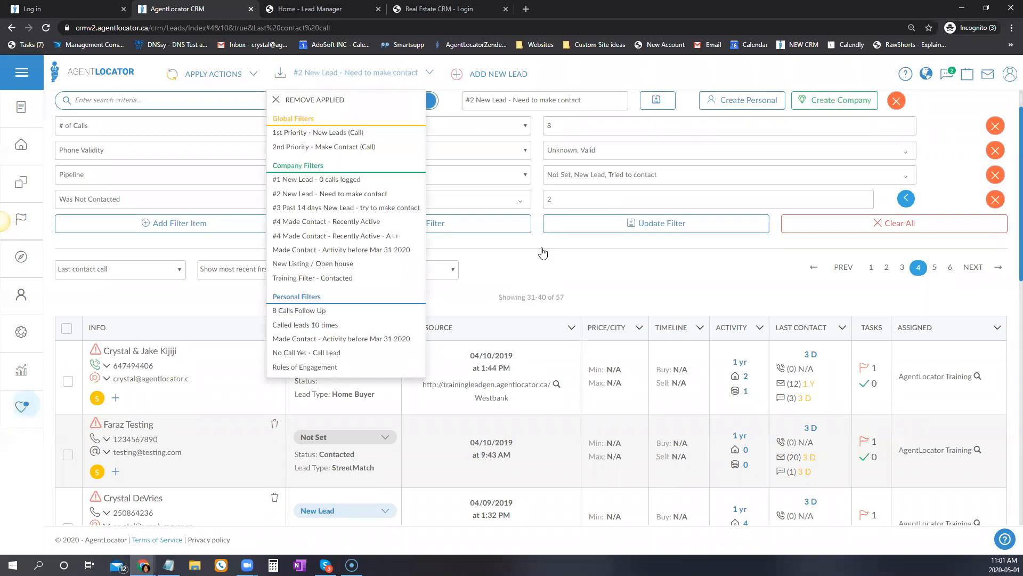
pyautogui.click(326, 221)
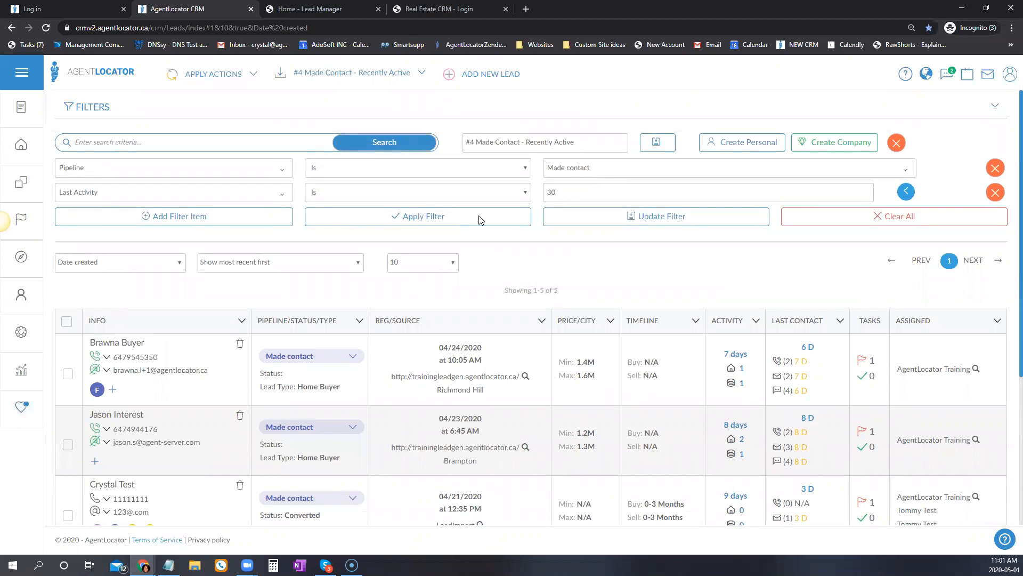
pyautogui.click(623, 169)
pyautogui.click(568, 283)
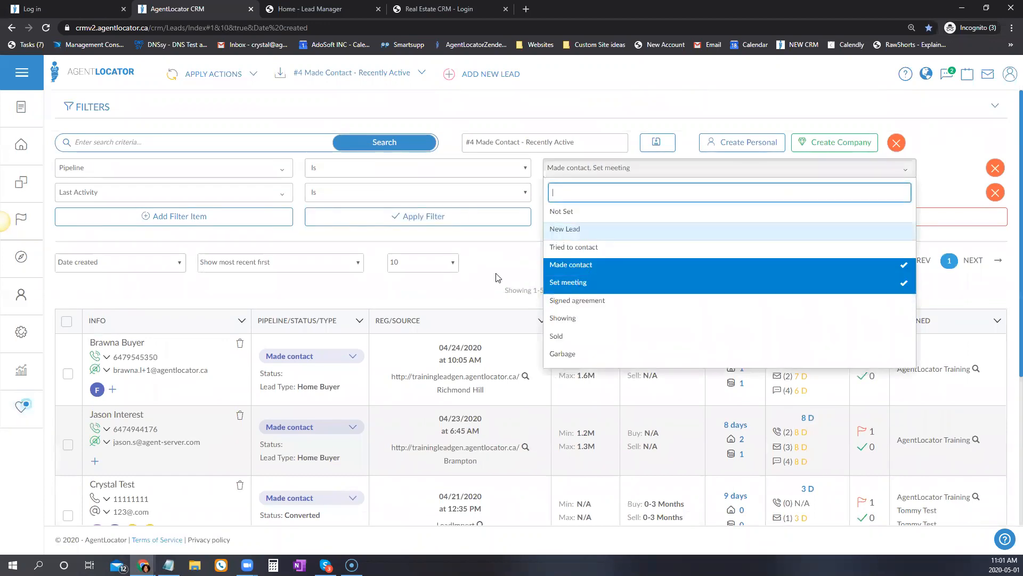
pyautogui.click(576, 170)
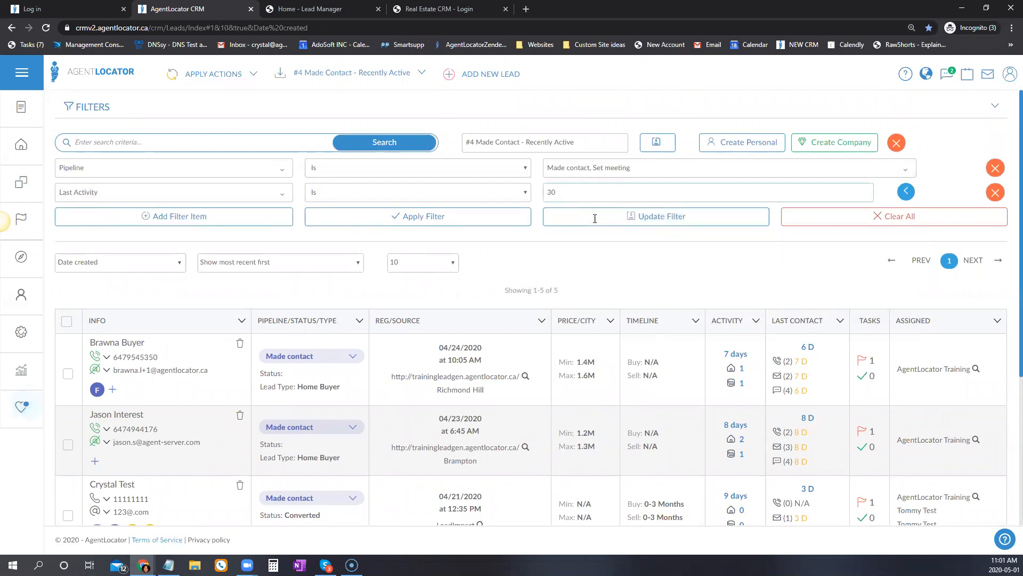
pyautogui.click(463, 217)
pyautogui.scroll(-2, 642, 458)
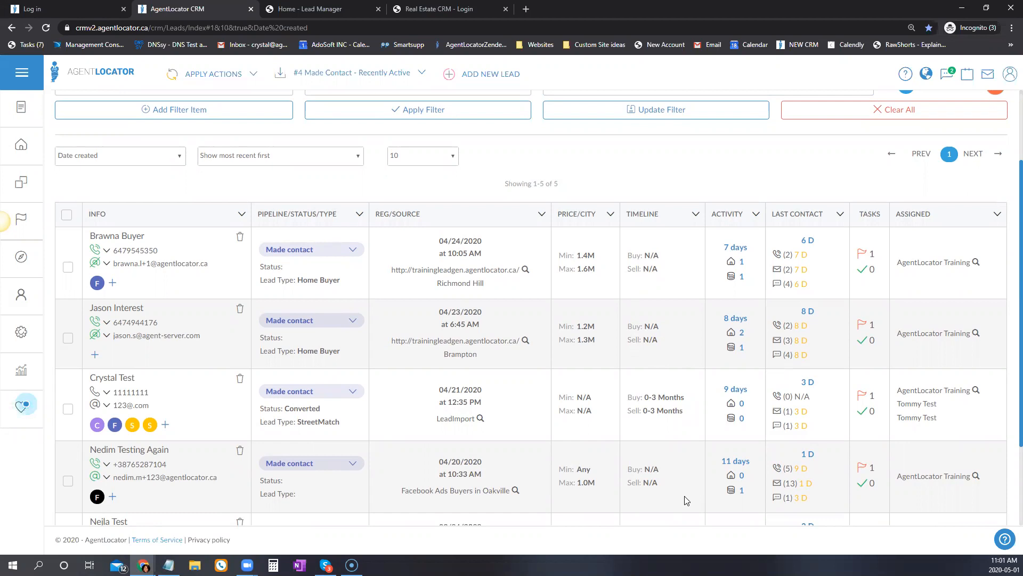
pyautogui.scroll(-2, 682, 493)
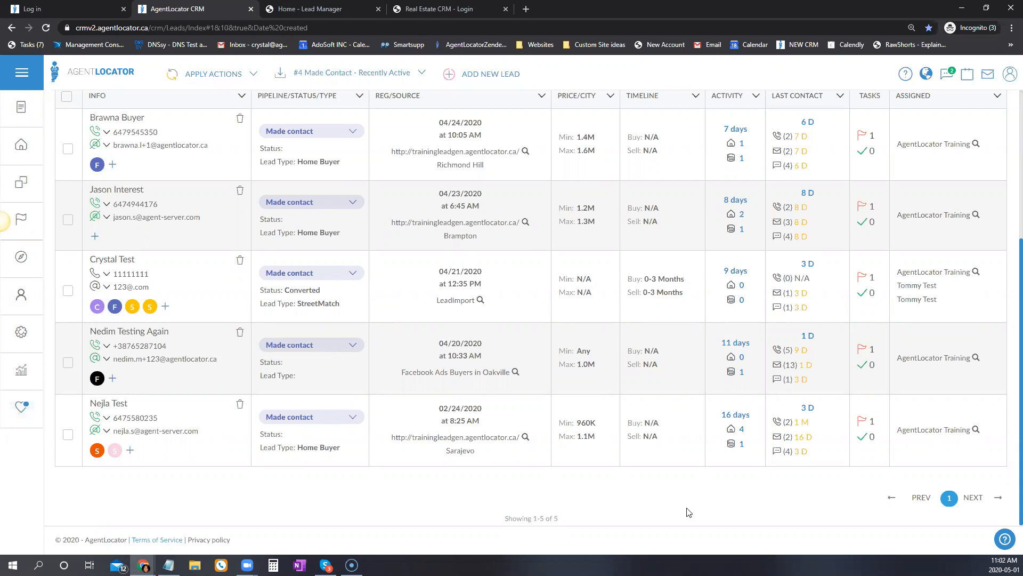
pyautogui.scroll(3, 690, 512)
pyautogui.scroll(3, 690, 511)
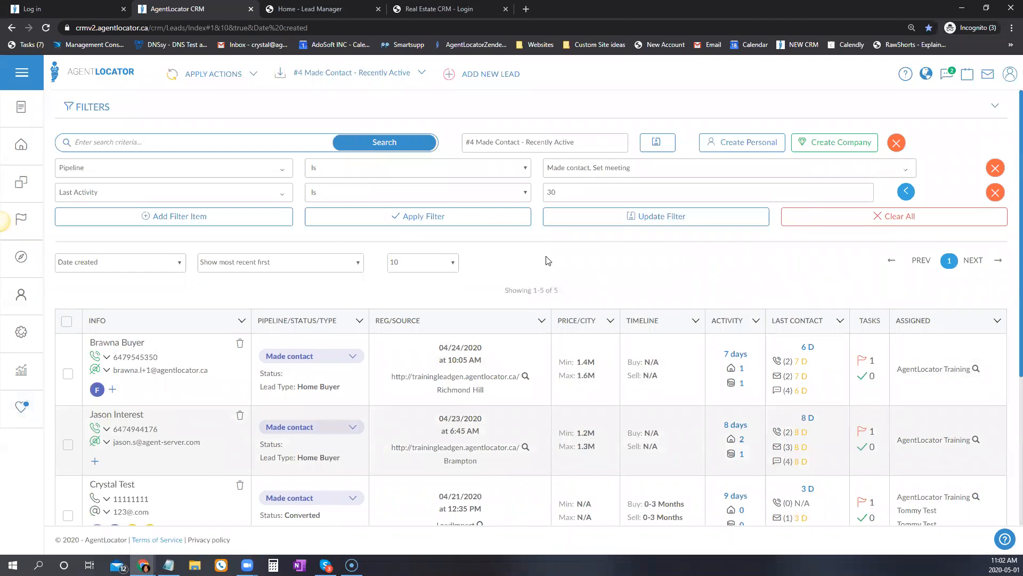
# Change the Last Activity condition to Is Not and apply the filter.
pyautogui.click(481, 194)
pyautogui.click(373, 227)
pyautogui.click(419, 216)
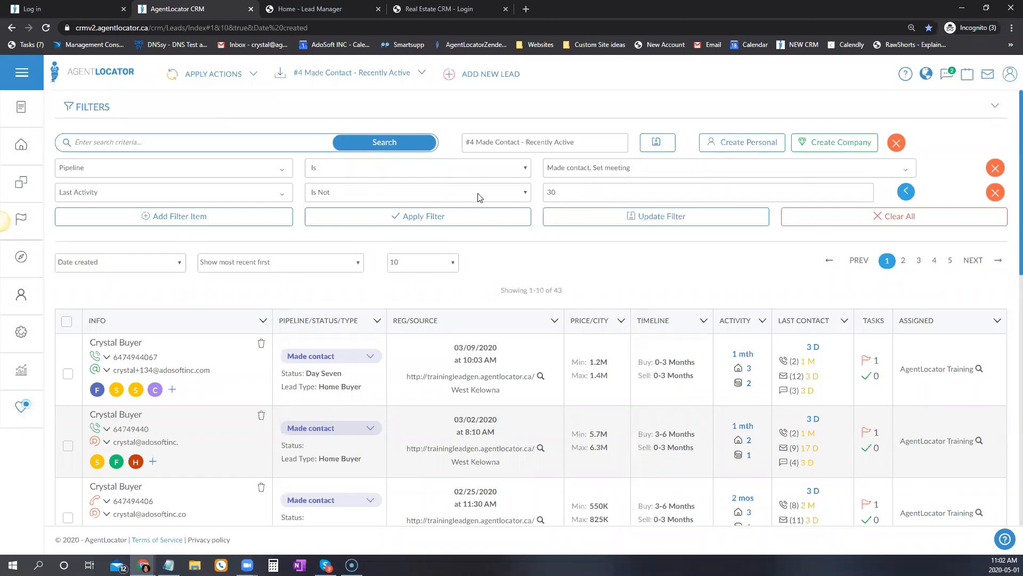
# Abandon a new empty filter condition and load the #4 Made Contact - Recently Active - A++ filter.
pyautogui.click(155, 219)
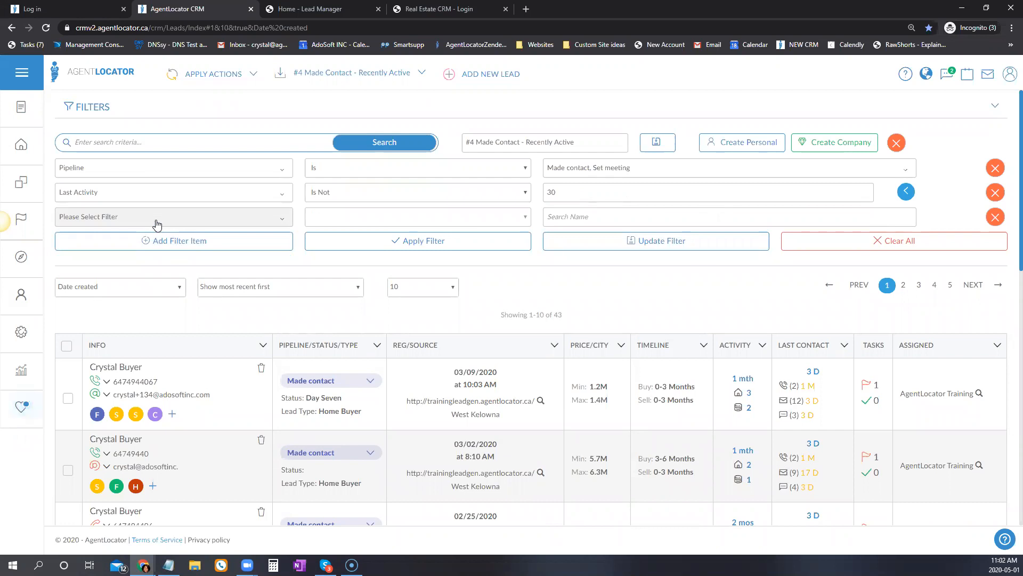
pyautogui.click(155, 220)
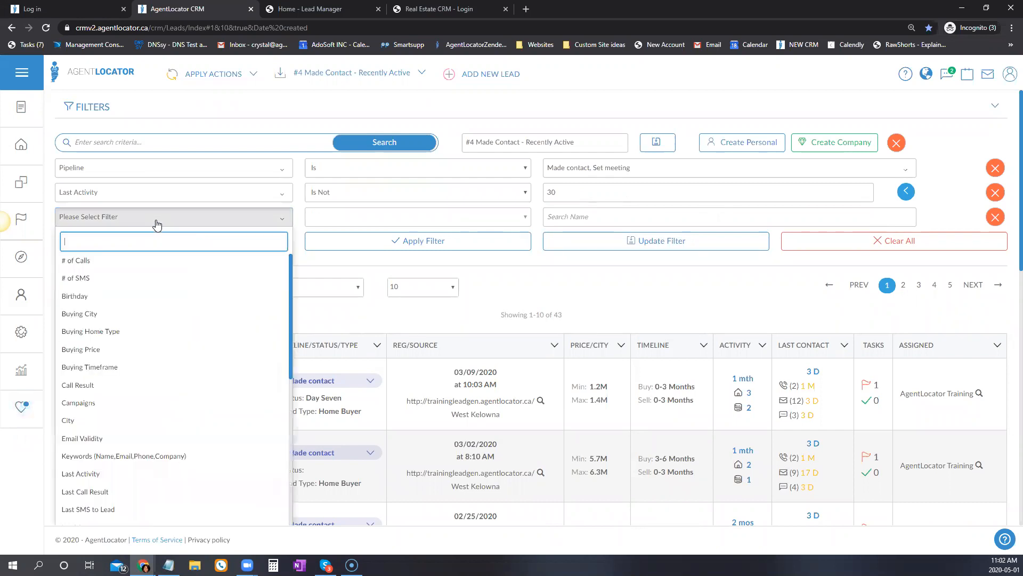
pyautogui.scroll(-3, 145, 472)
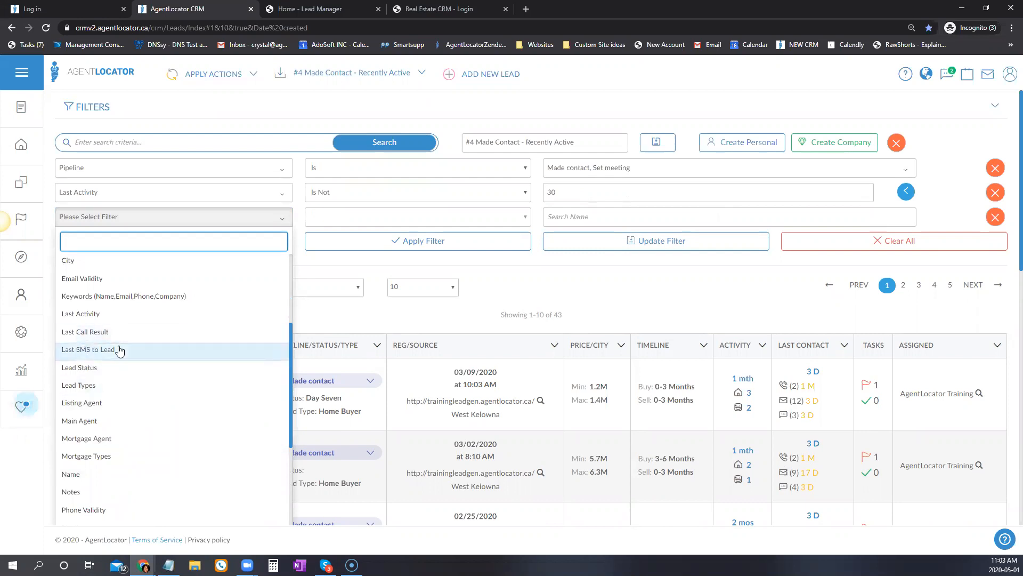
pyautogui.click(633, 292)
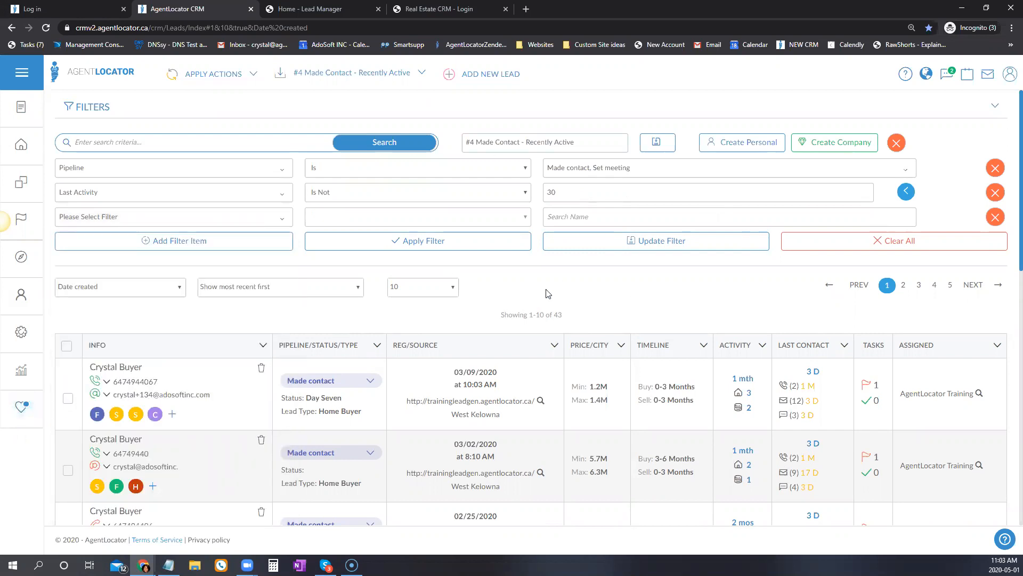
pyautogui.click(374, 75)
pyautogui.click(338, 235)
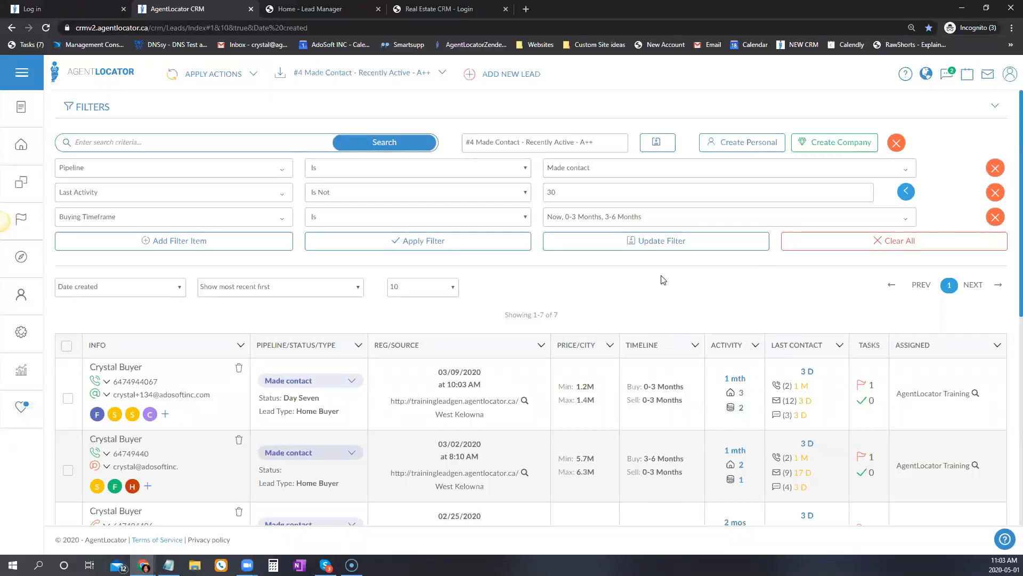
pyautogui.scroll(-3, 661, 277)
pyautogui.scroll(-2, 665, 467)
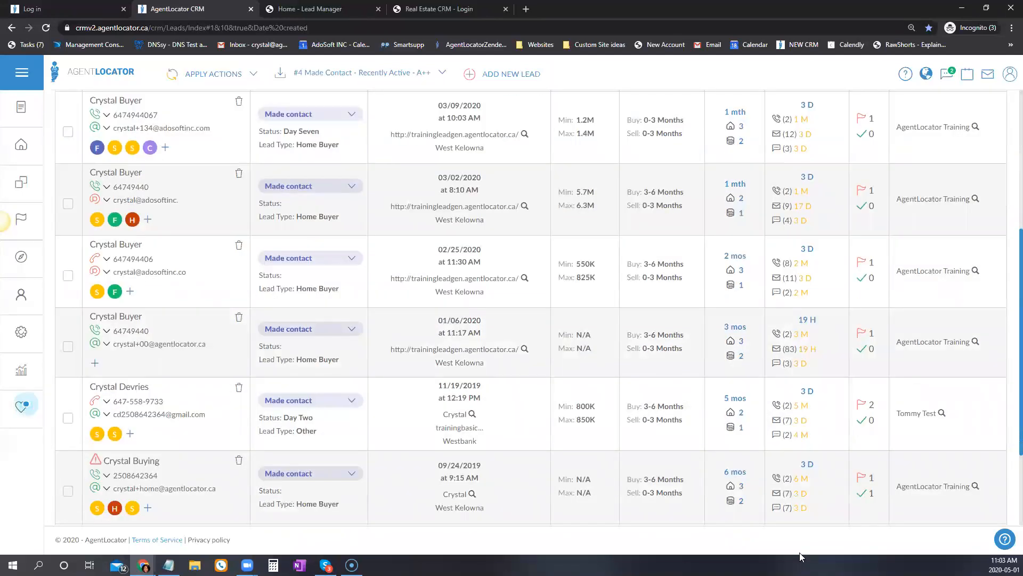
pyautogui.scroll(1, 813, 401)
pyautogui.scroll(3, 812, 400)
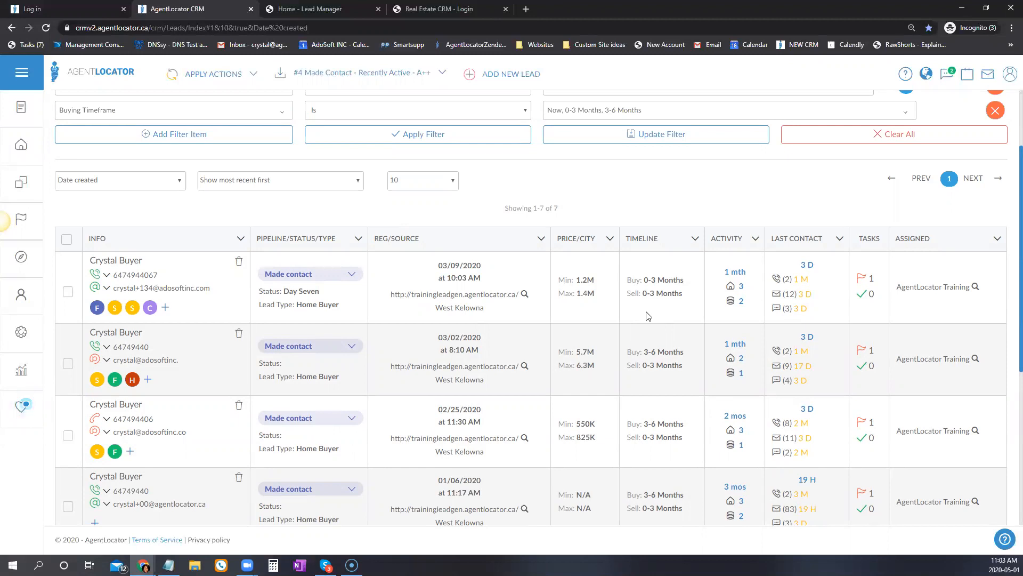
pyautogui.scroll(2, 640, 303)
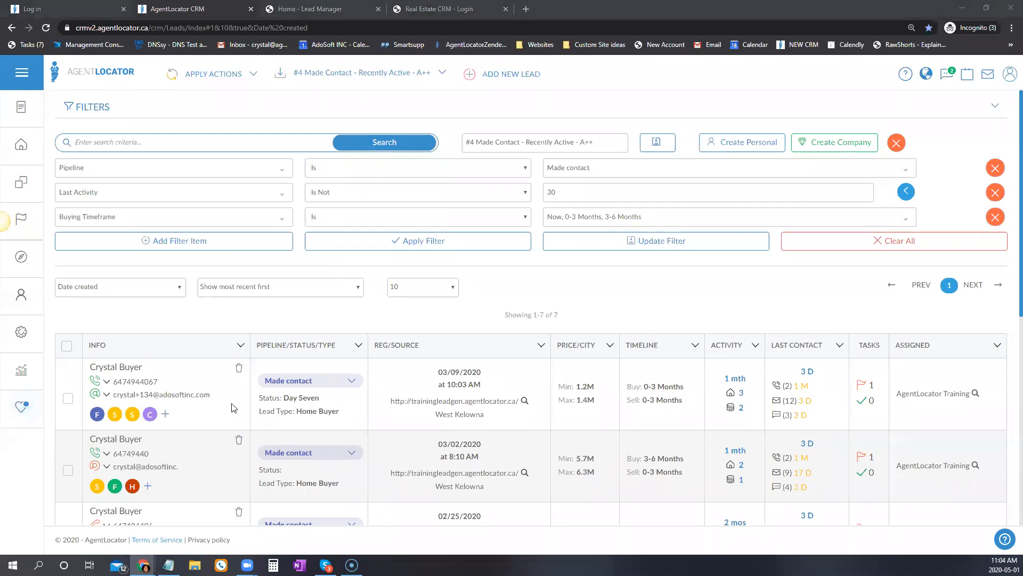
pyautogui.scroll(-2, 234, 408)
# Open the first A++ lead's record and the calling options for its phone number.
pyautogui.click(116, 260)
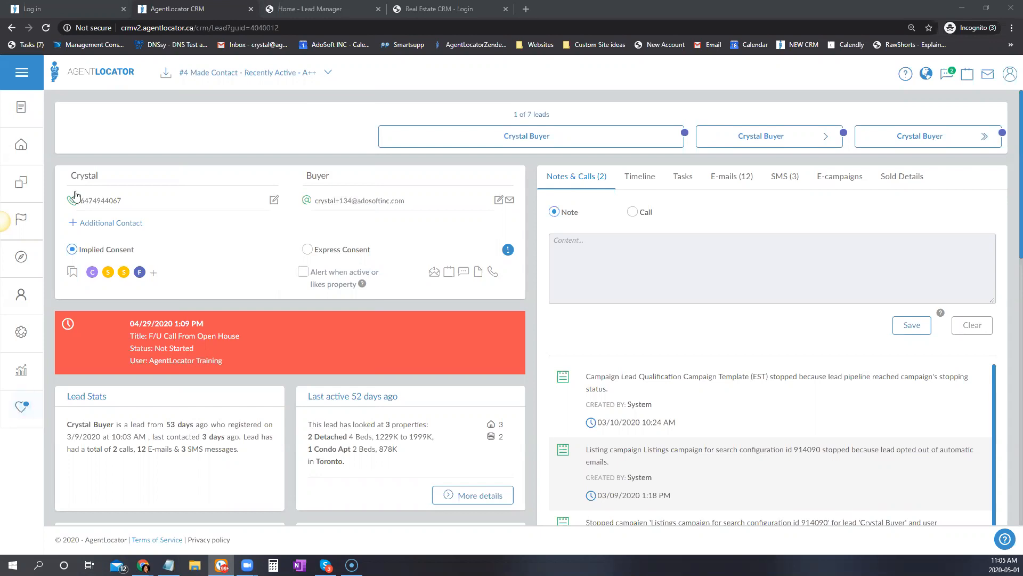
pyautogui.click(107, 202)
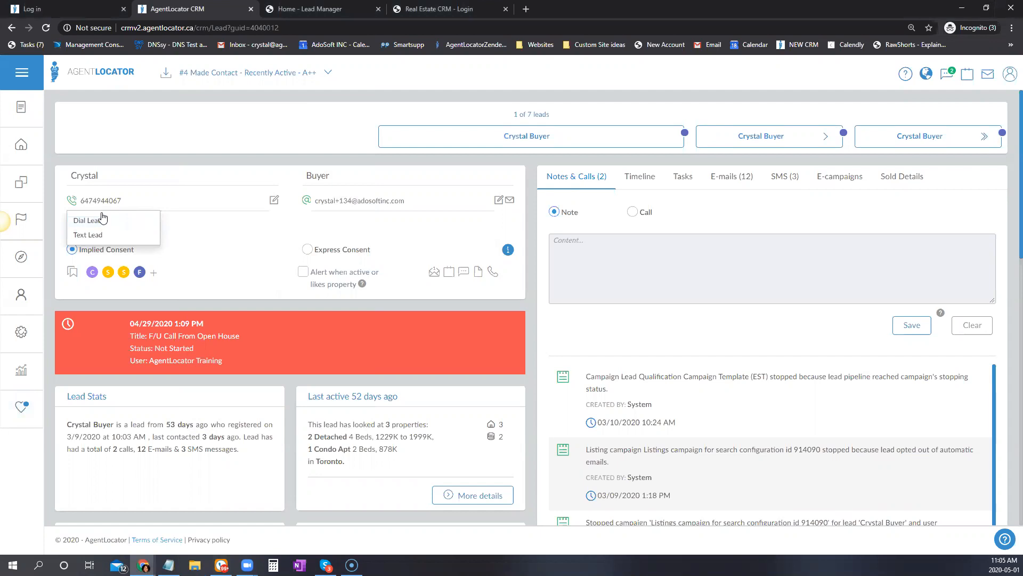
# Dial the lead through the CRM Dialer with microphone allowed and the number re-pasted, placing the call.
pyautogui.click(102, 218)
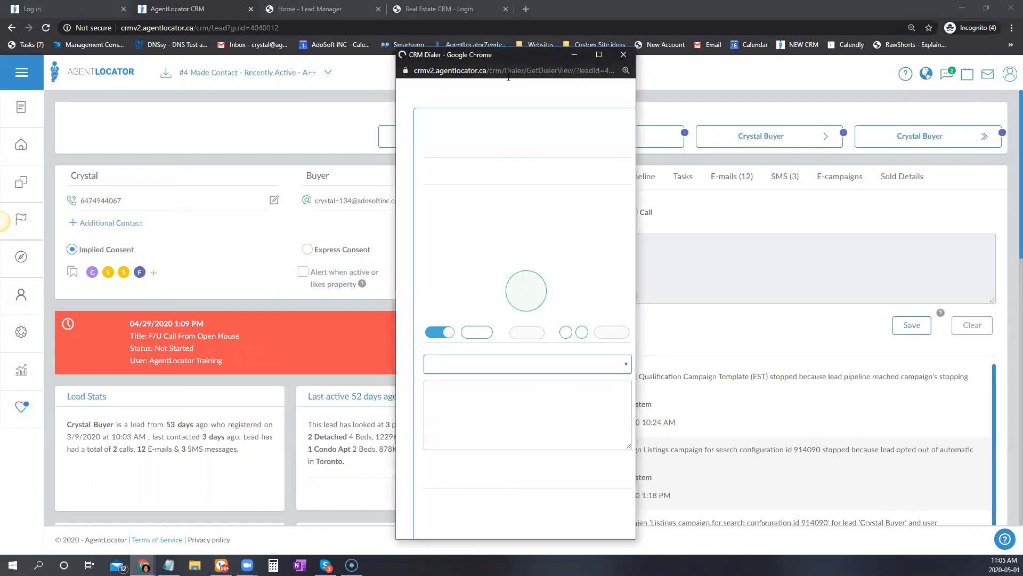
pyautogui.click(502, 132)
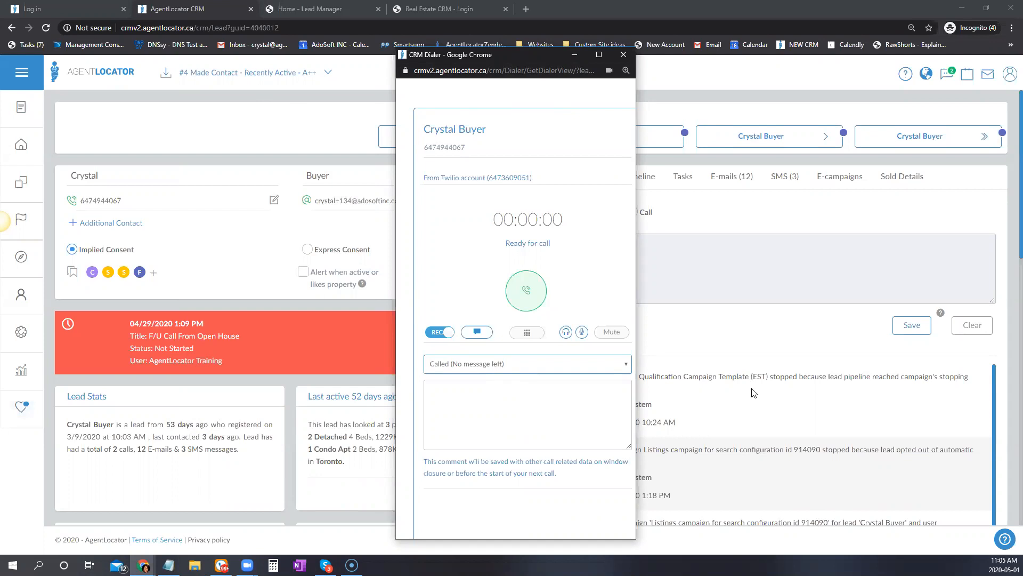
pyautogui.doubleClick(420, 156)
pyautogui.hotkey('ctrl', 'c')
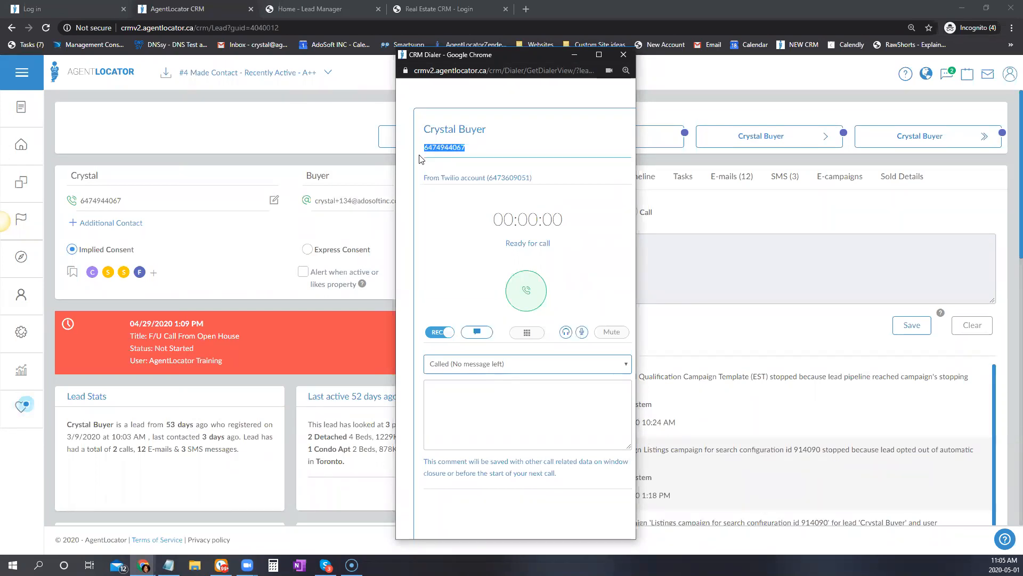
pyautogui.press('BackSpace')
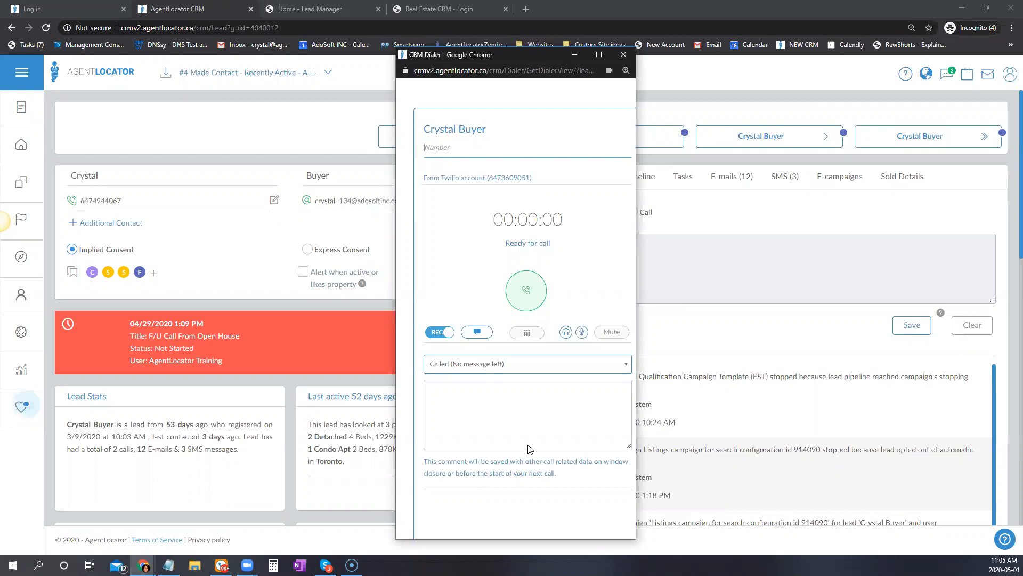
pyautogui.hotkey('ctrl', 'v')
pyautogui.moveTo(493, 178); pyautogui.dragTo(532, 177)
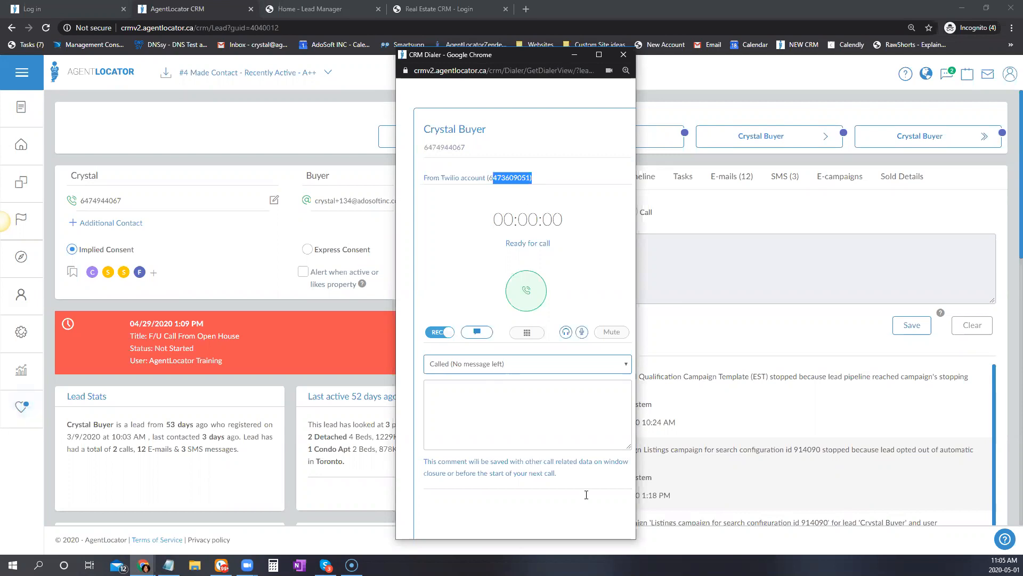
pyautogui.click(519, 292)
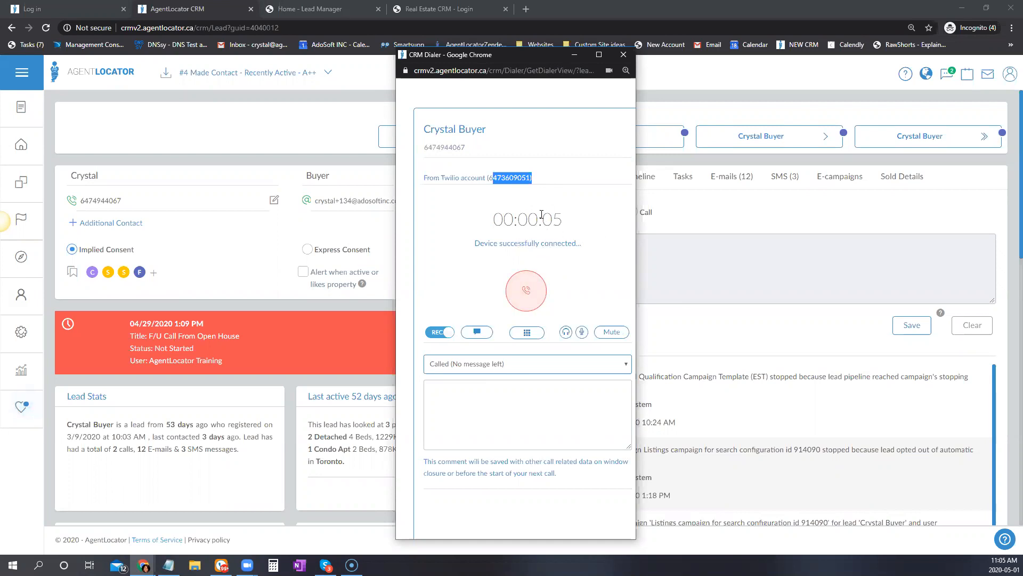
# Toggle REC off and on twice, send the test call to voicemail, and hang up at 27 seconds.
pyautogui.click(445, 333)
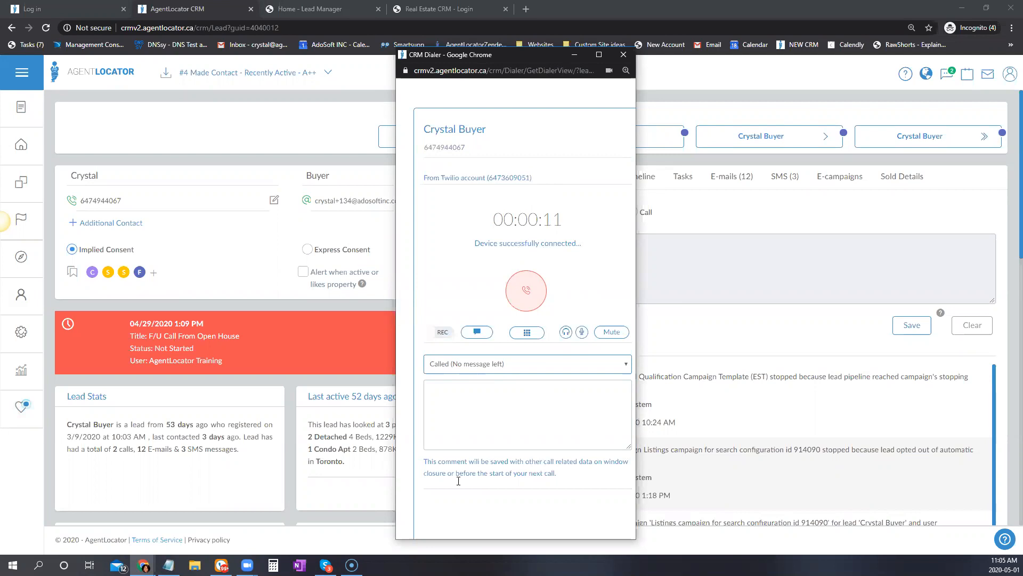
pyautogui.click(435, 333)
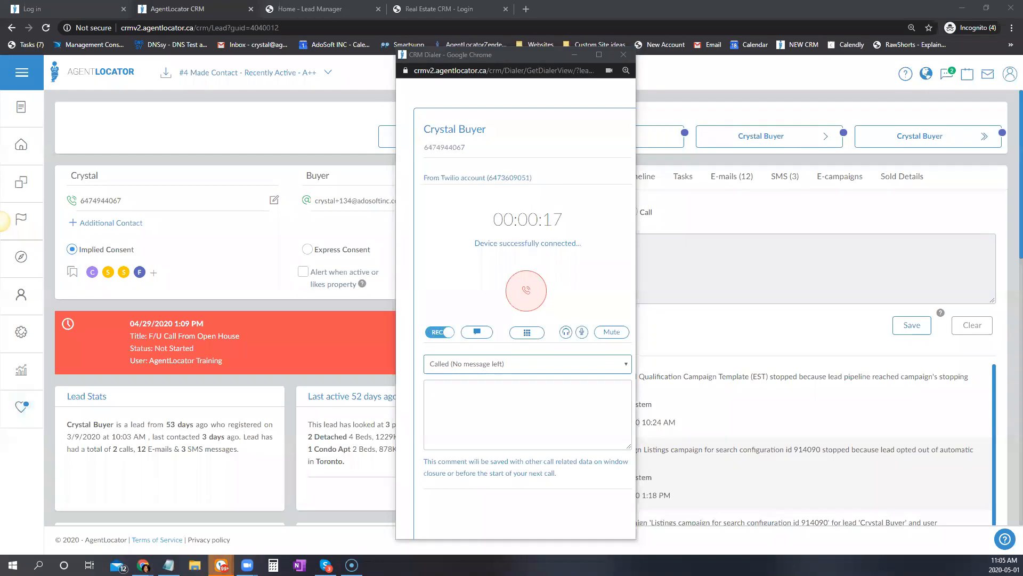
pyautogui.click(436, 332)
pyautogui.click(438, 332)
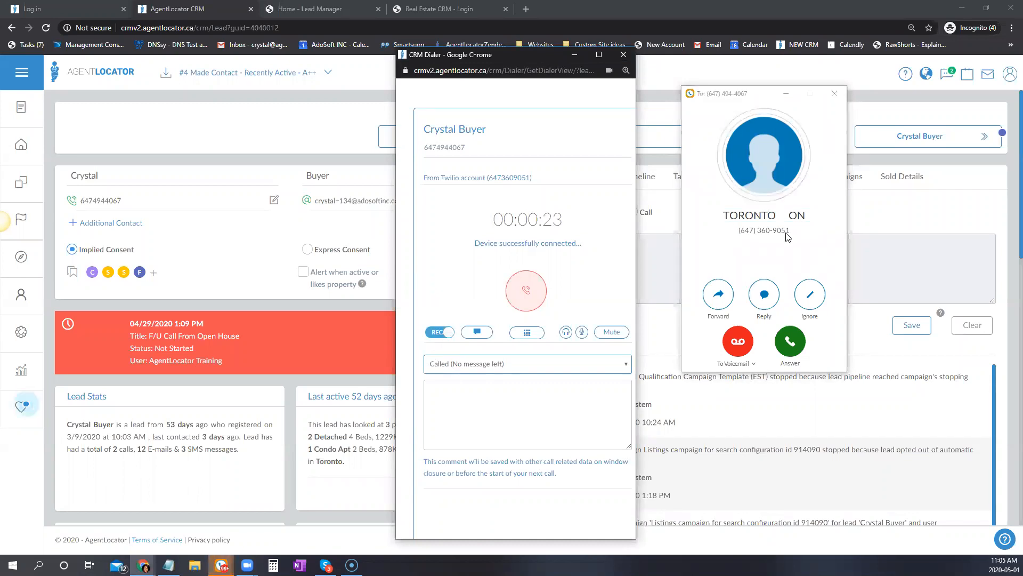
pyautogui.click(742, 349)
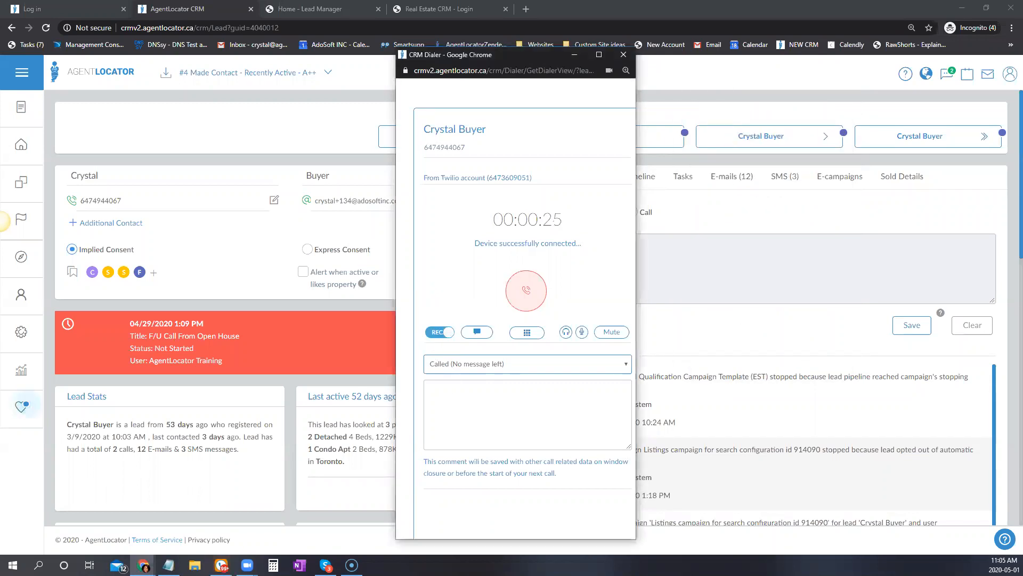
pyautogui.click(526, 290)
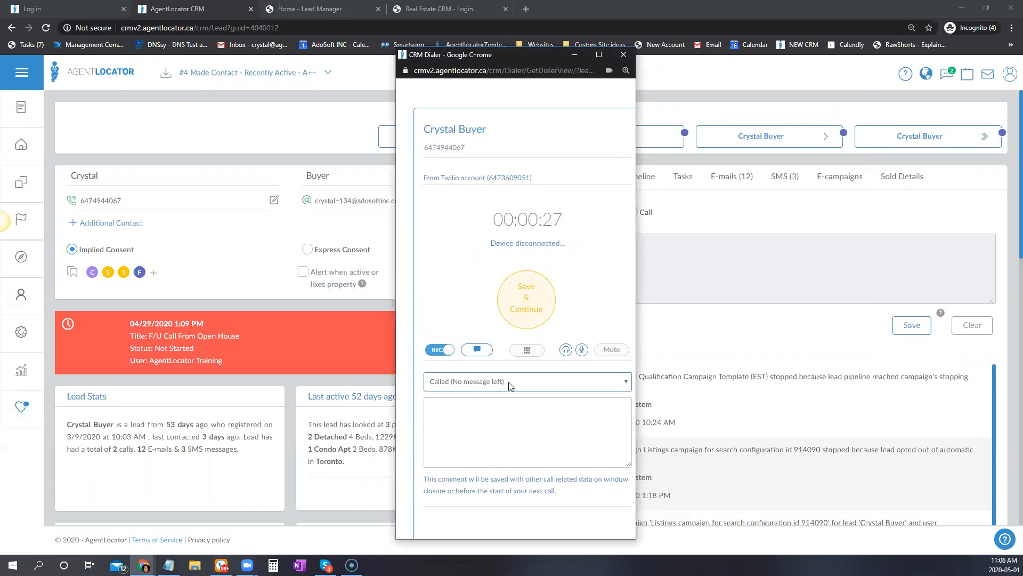
# Log the call as Talked to Lead with a short test comment, save, and refresh Notes & Calls.
pyautogui.click(509, 382)
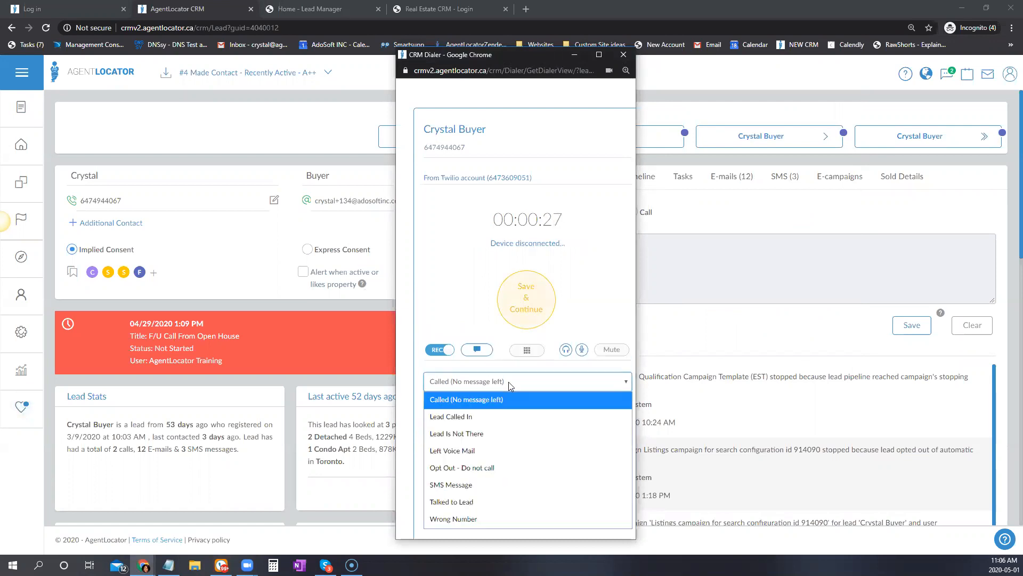
pyautogui.click(460, 501)
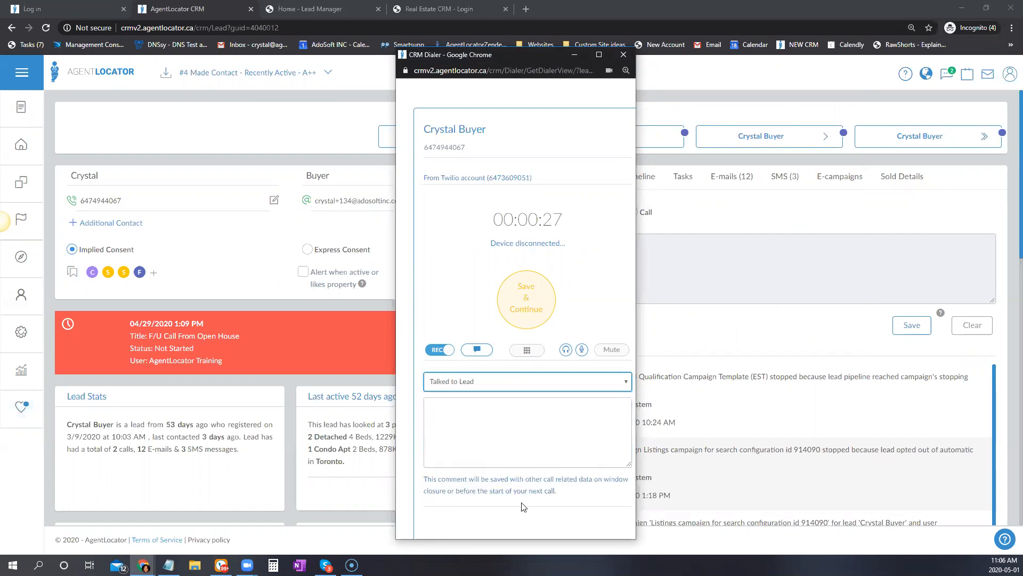
pyautogui.click(473, 419)
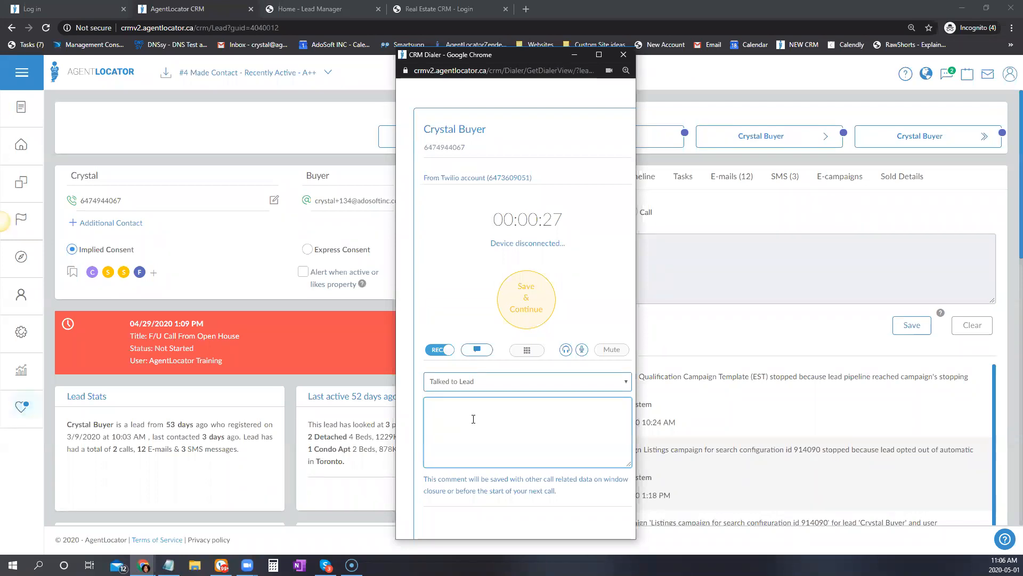
pyautogui.write('asdf')
pyautogui.click(550, 305)
pyautogui.click(570, 58)
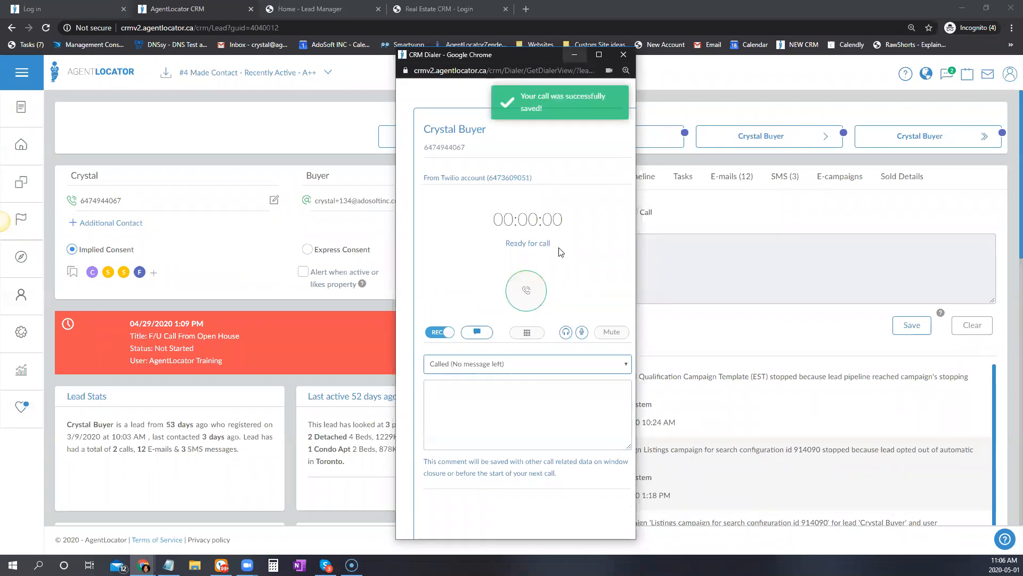
pyautogui.click(580, 182)
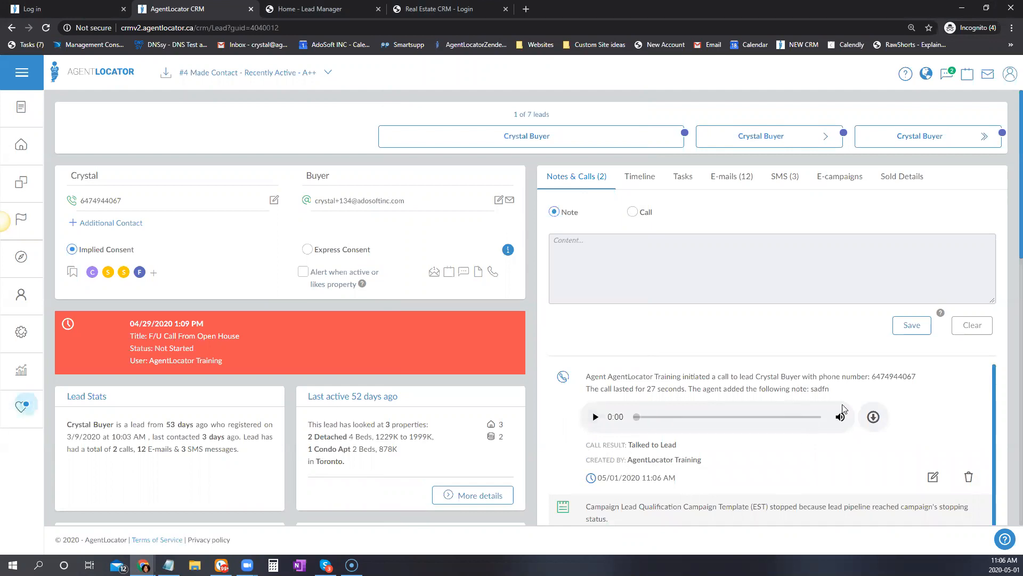
# Check the new call's note and Talked to Lead result, then set the entry form to Call.
pyautogui.moveTo(781, 389); pyautogui.dragTo(830, 389)
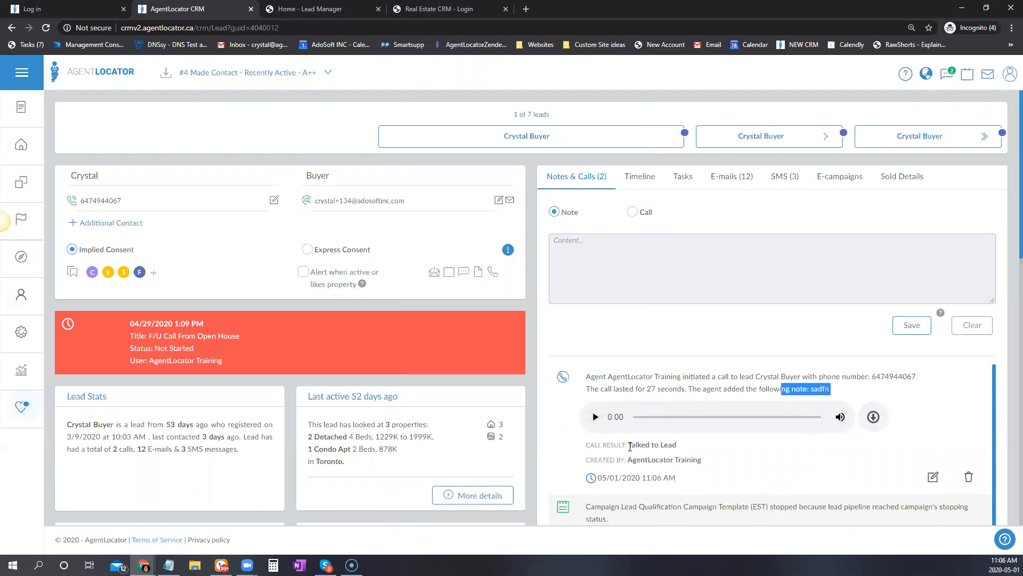
pyautogui.moveTo(629, 444); pyautogui.dragTo(677, 445)
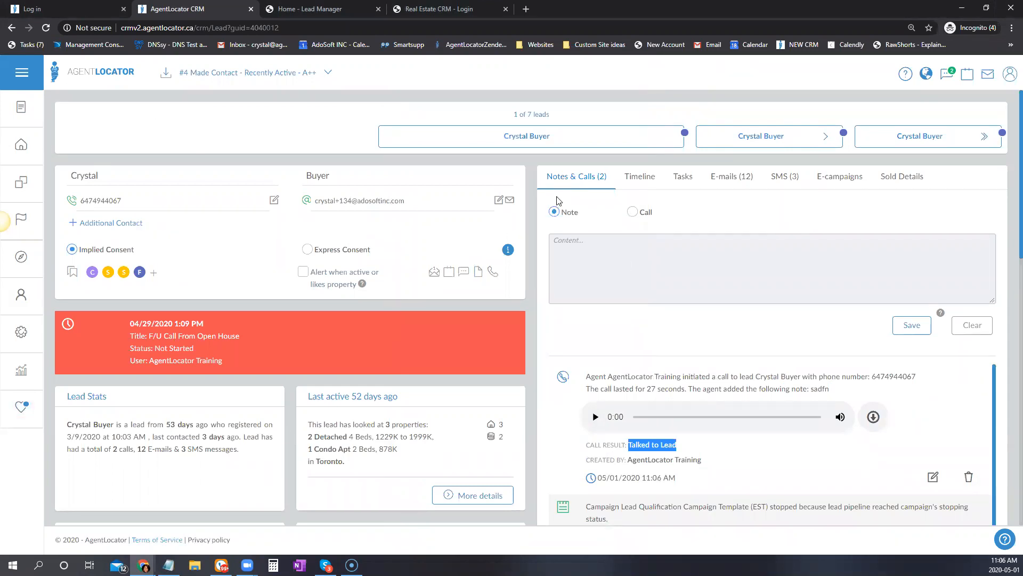
pyautogui.click(632, 212)
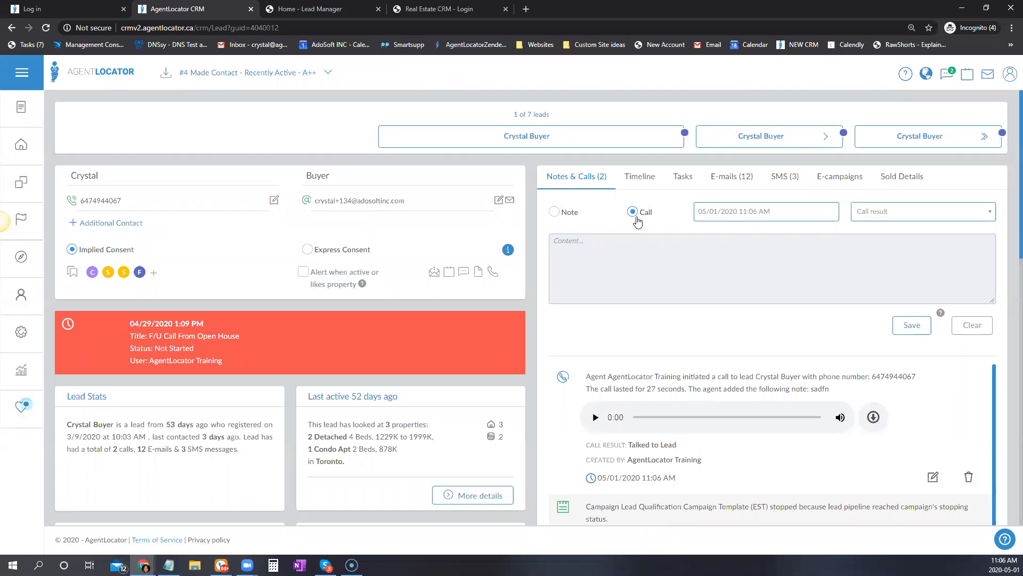
# Keep the 05/01/2020 11:06 AM date, pick a call result, and save the manual call entry.
pyautogui.click(723, 216)
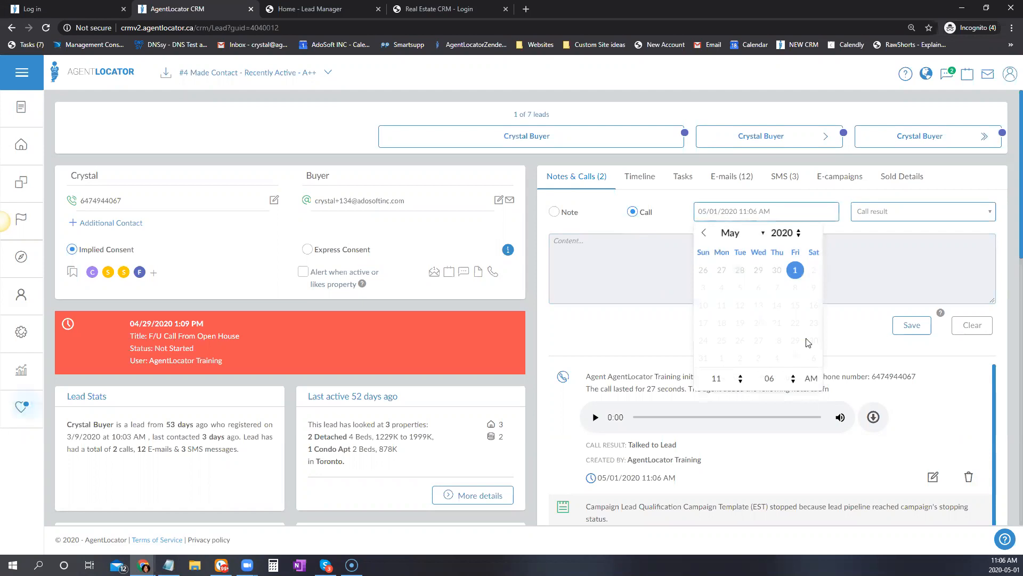
pyautogui.click(703, 234)
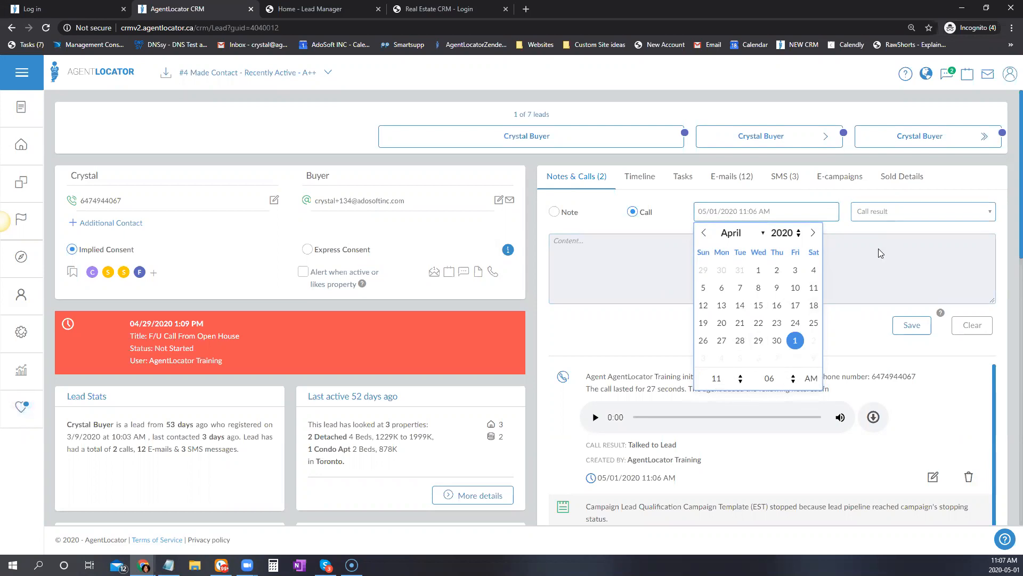
pyautogui.click(884, 212)
pyautogui.click(708, 297)
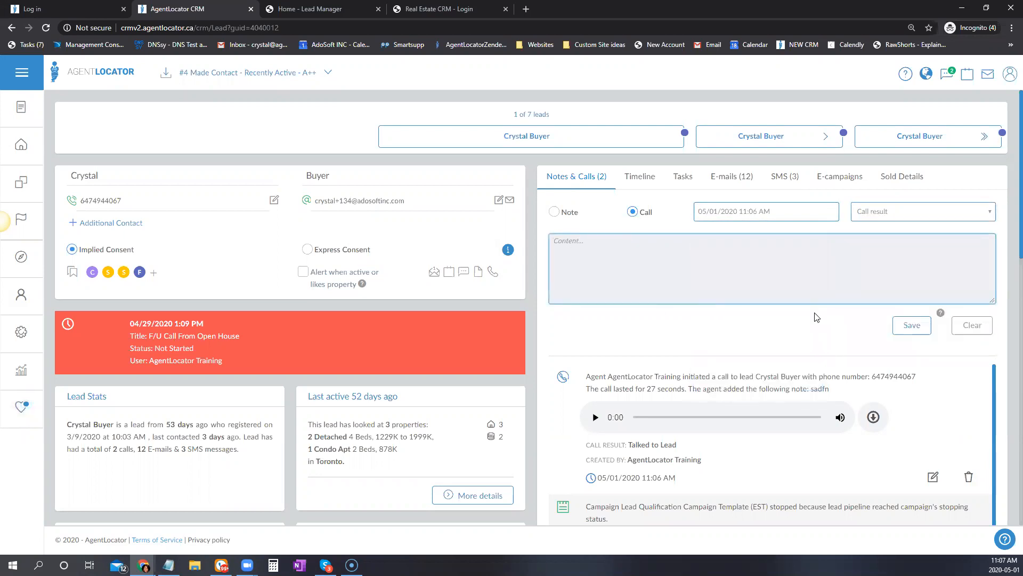
pyautogui.click(914, 340)
pyautogui.click(922, 211)
pyautogui.click(906, 328)
pyautogui.click(912, 325)
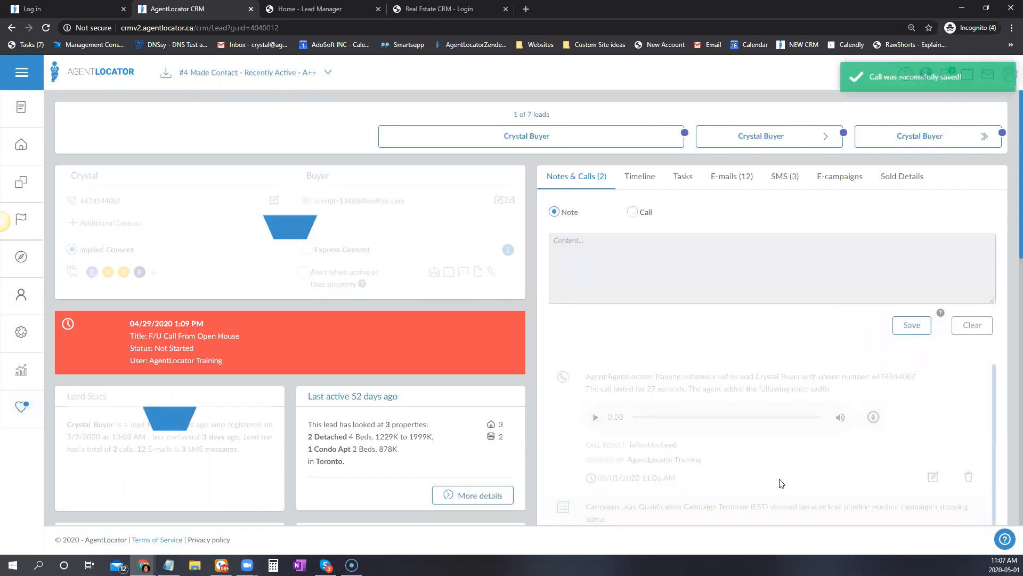
pyautogui.scroll(-1, 599, 409)
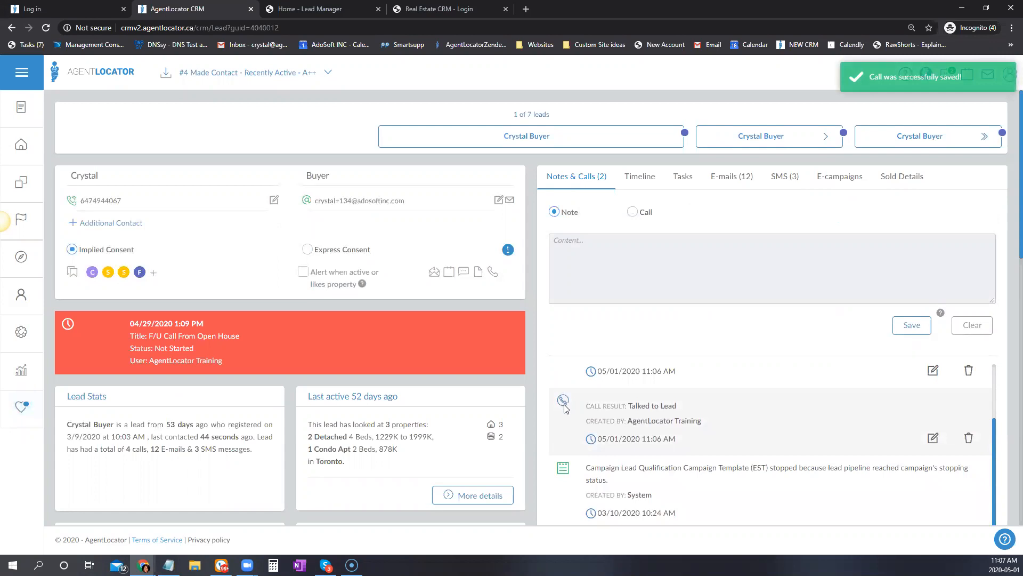
pyautogui.scroll(-1, 120, 393)
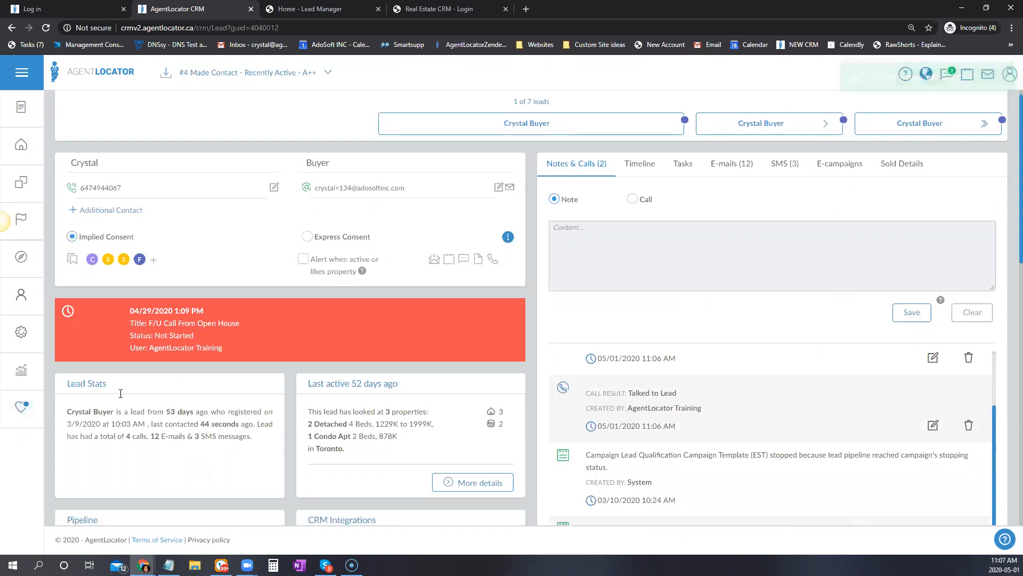
pyautogui.scroll(-1, 121, 392)
pyautogui.moveTo(125, 396); pyautogui.dragTo(147, 396)
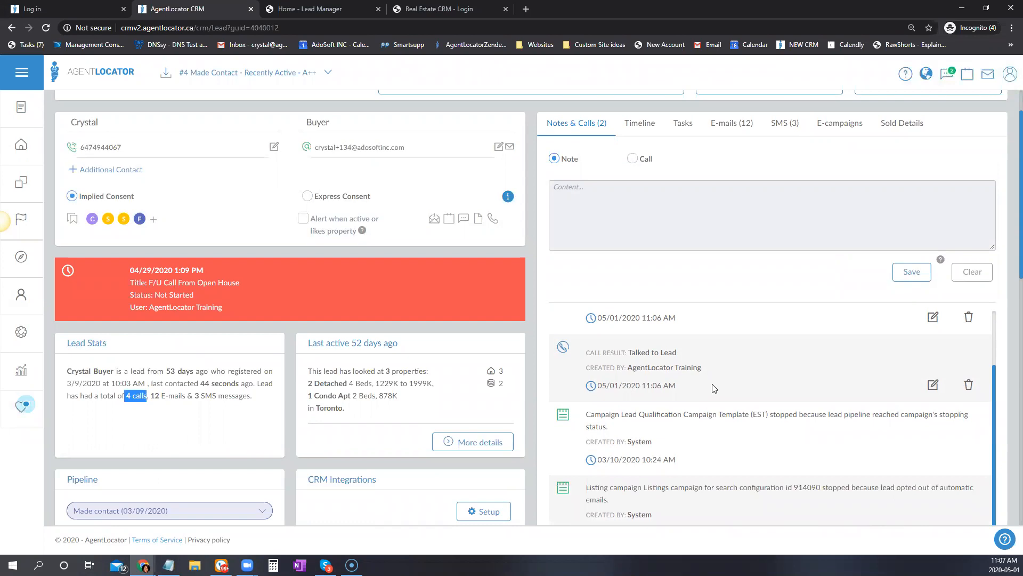
pyautogui.scroll(5, 752, 416)
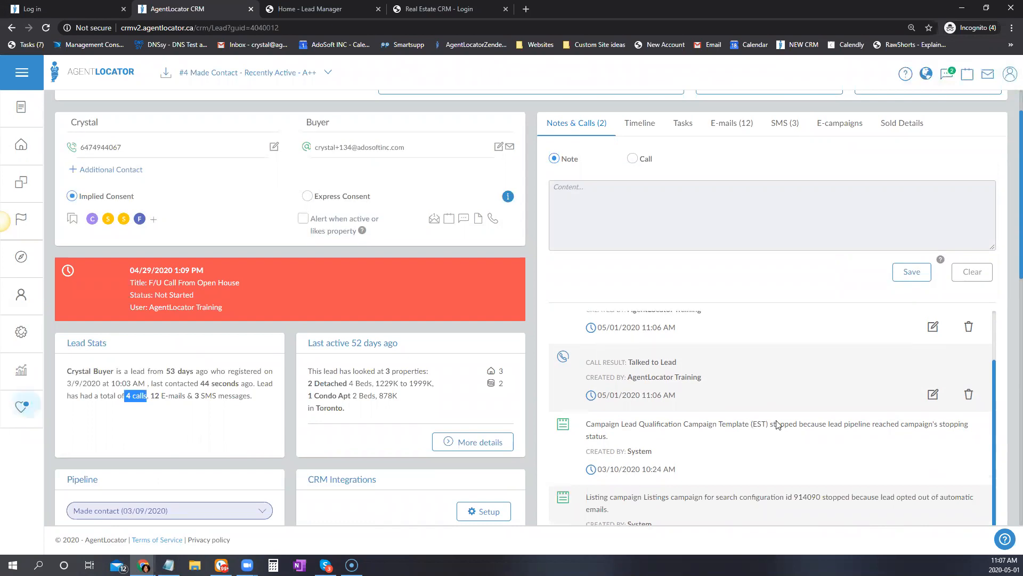